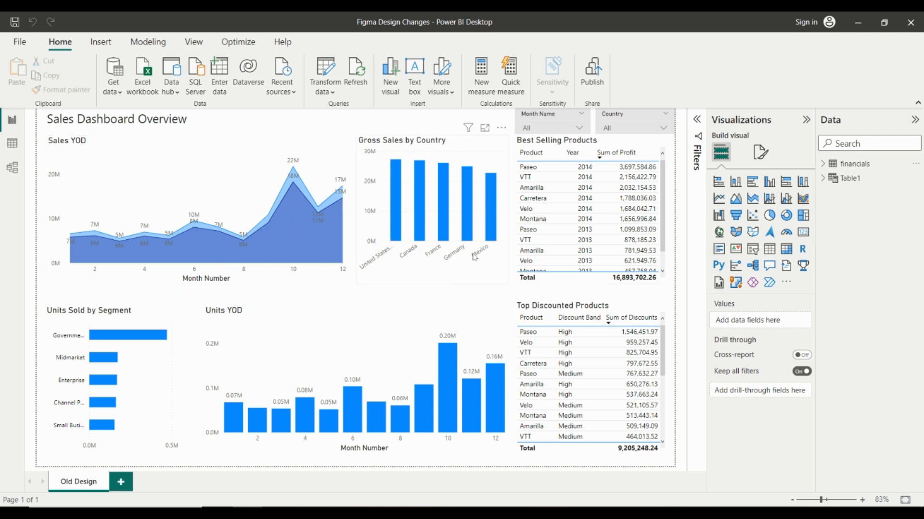
# Duplicate the Old Design report page and rename the copy New Design.
pyautogui.moveTo(498, 233)
pyautogui.rightClick(77, 481)
pyautogui.click(96, 460)
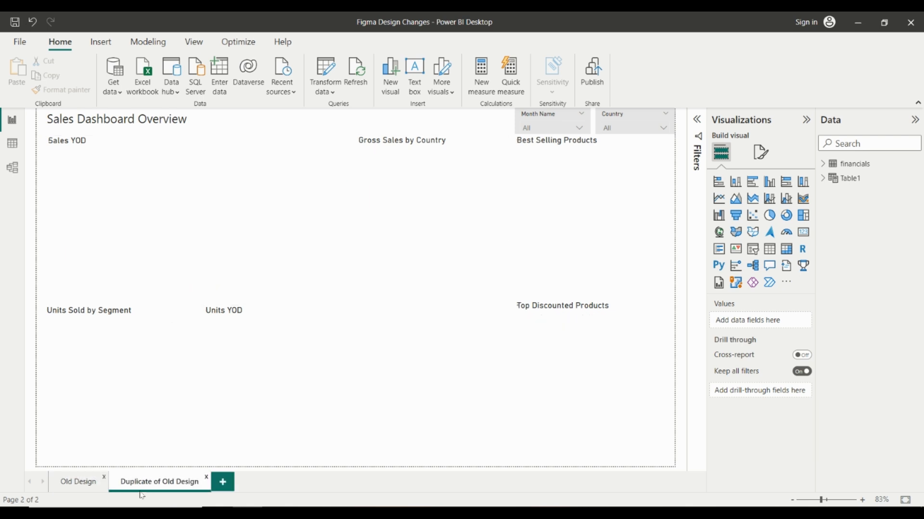
pyautogui.doubleClick(140, 487)
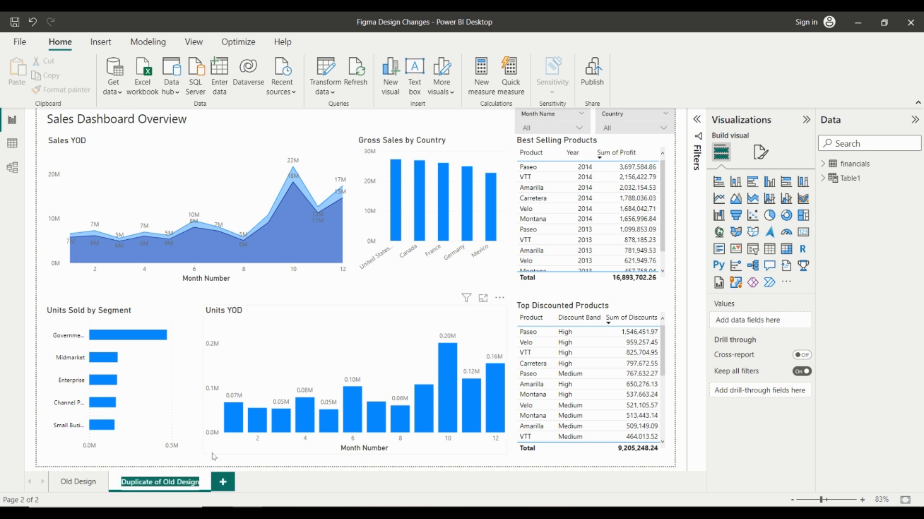
pyautogui.write('New Design')
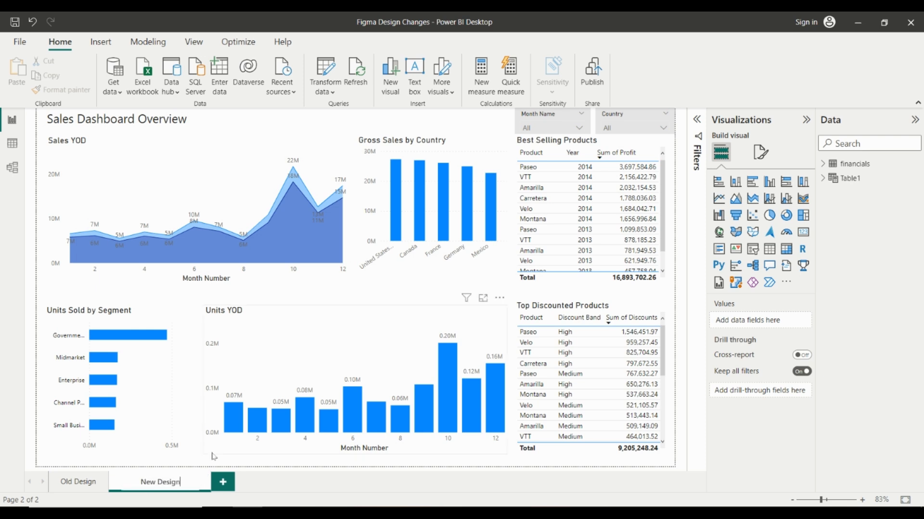
pyautogui.press('Return')
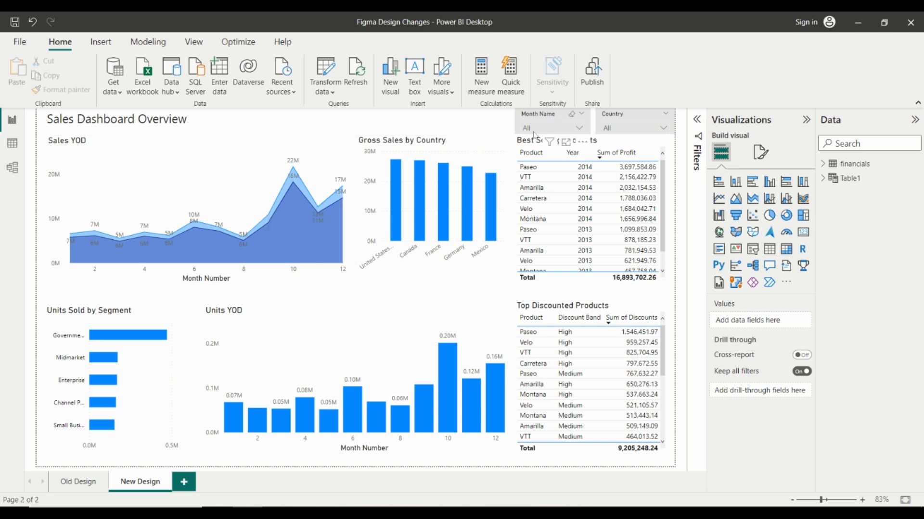
# Hide the Month Name and Country slicers on the New Design page using the Selection pane.
pyautogui.click(580, 130)
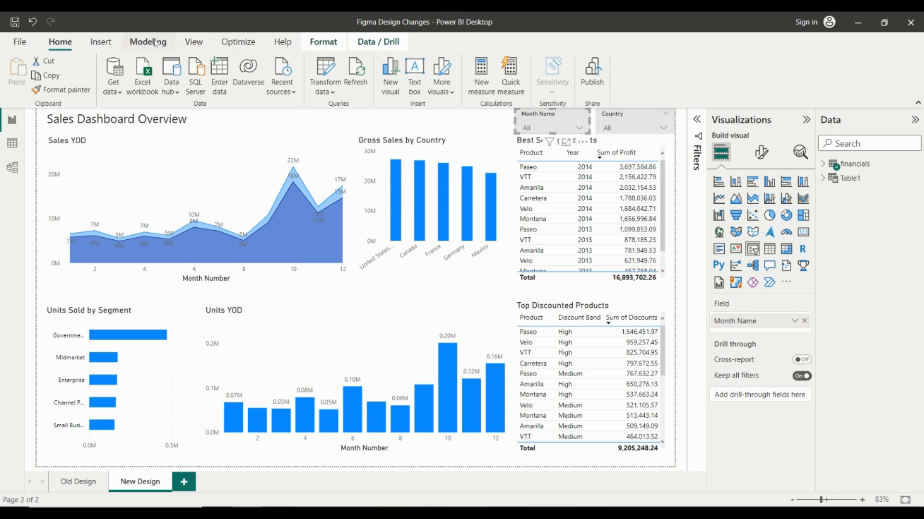
pyautogui.click(193, 41)
pyautogui.click(526, 85)
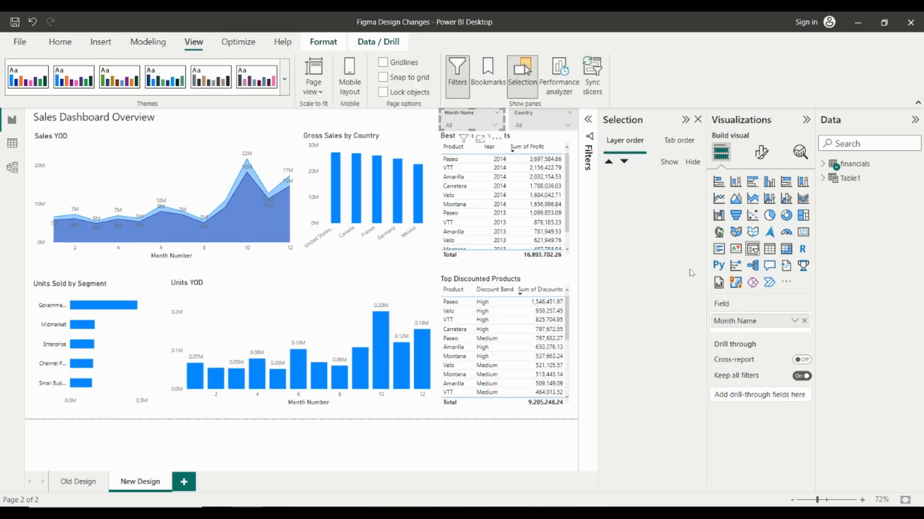
pyautogui.click(688, 180)
pyautogui.click(688, 195)
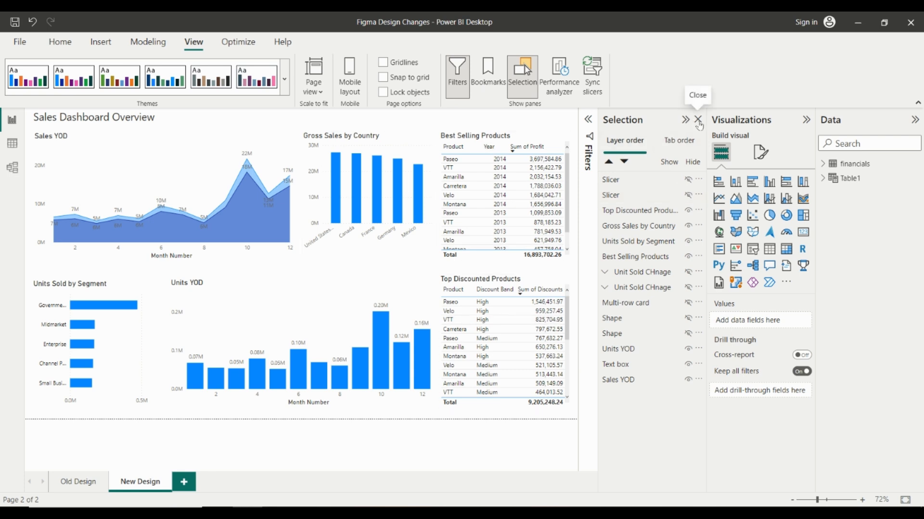
# Hide the "Sales Dashboard Overview" text box and close the Selection pane.
pyautogui.click(167, 123)
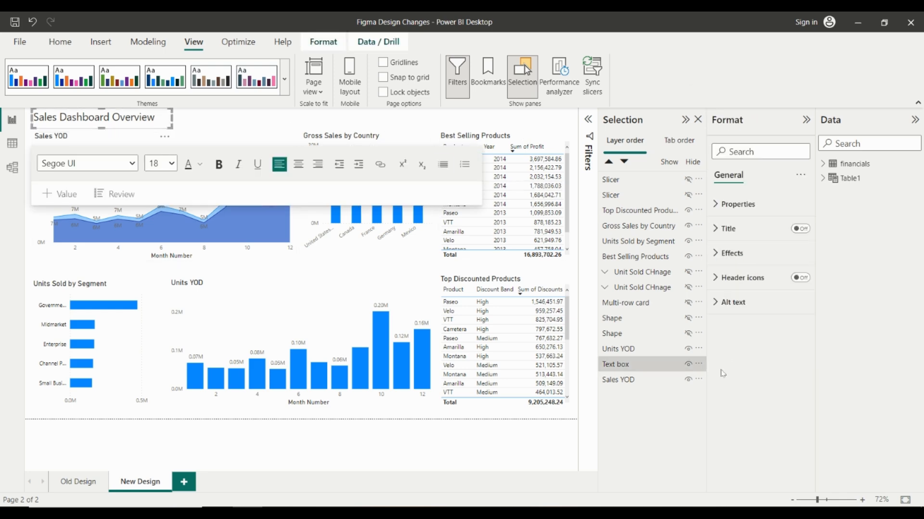
pyautogui.click(688, 364)
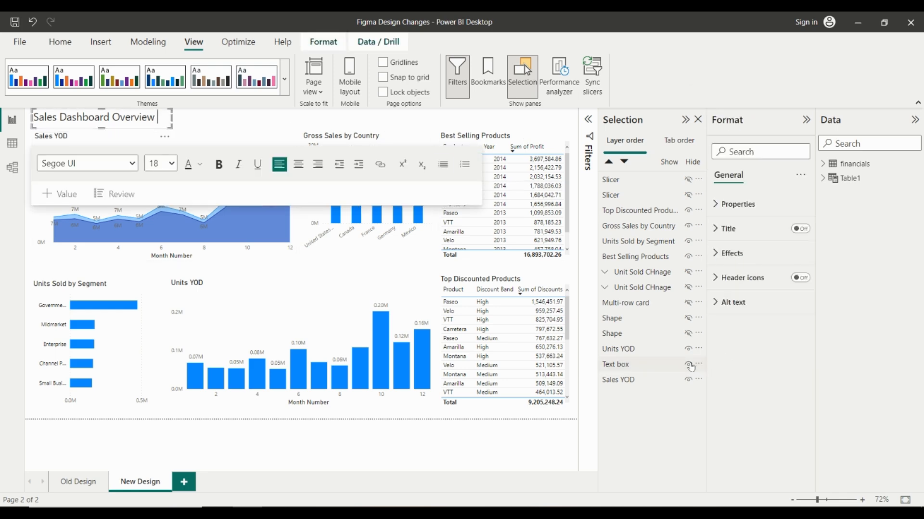
pyautogui.click(698, 119)
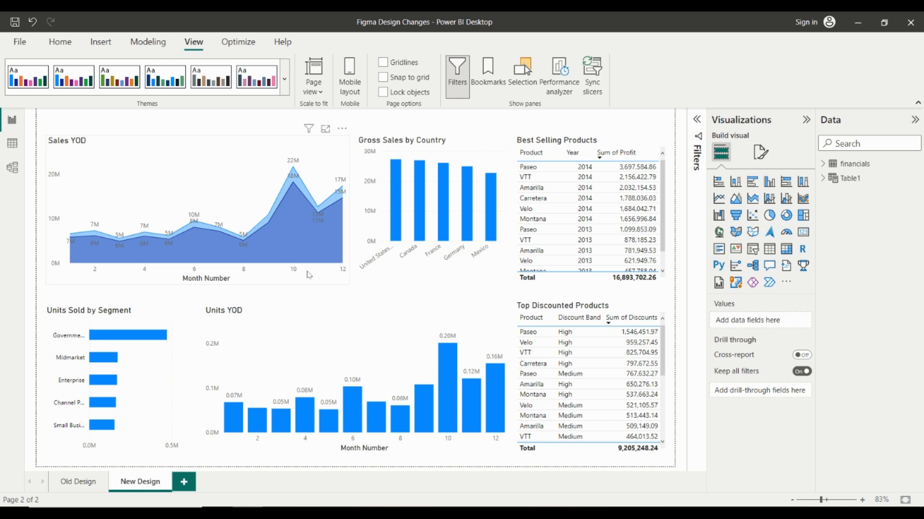
# Swap Gross Sales by Country into Sales YOD's place above Units Sold by Segment and change it to a stacked bar chart.
pyautogui.moveTo(311, 283); pyautogui.dragTo(547, 347)
pyautogui.moveTo(419, 157); pyautogui.dragTo(107, 151)
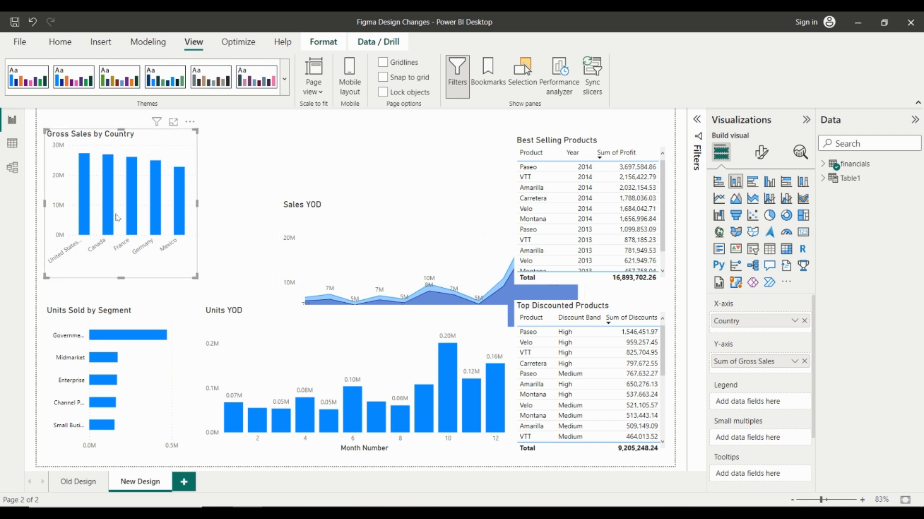
pyautogui.click(718, 181)
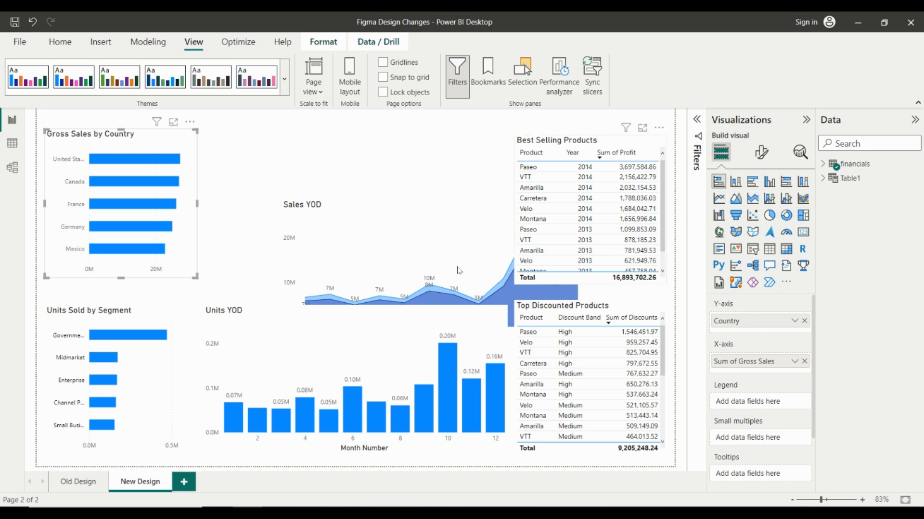
# Place Sales YOD between Gross Sales by Country and Best Selling Products, aligning the three visuals in one row.
pyautogui.moveTo(416, 212); pyautogui.dragTo(383, 197)
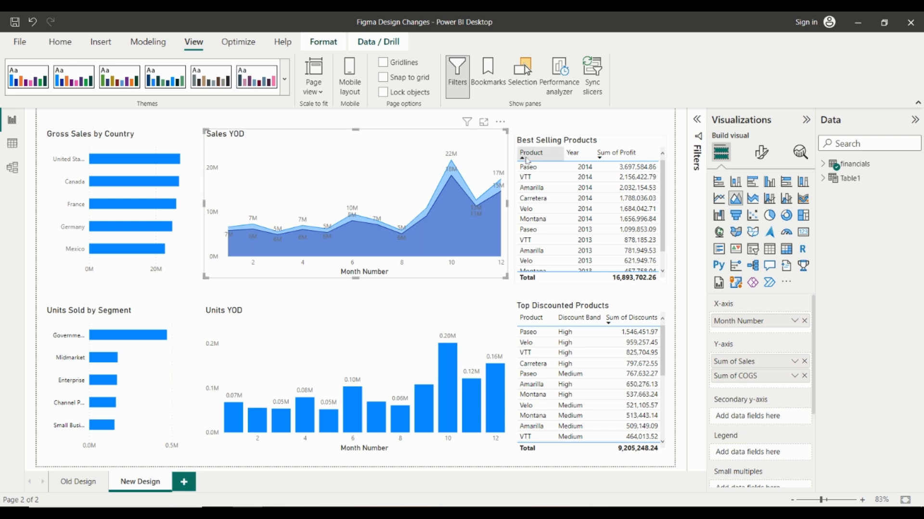
pyautogui.moveTo(533, 142); pyautogui.dragTo(533, 137)
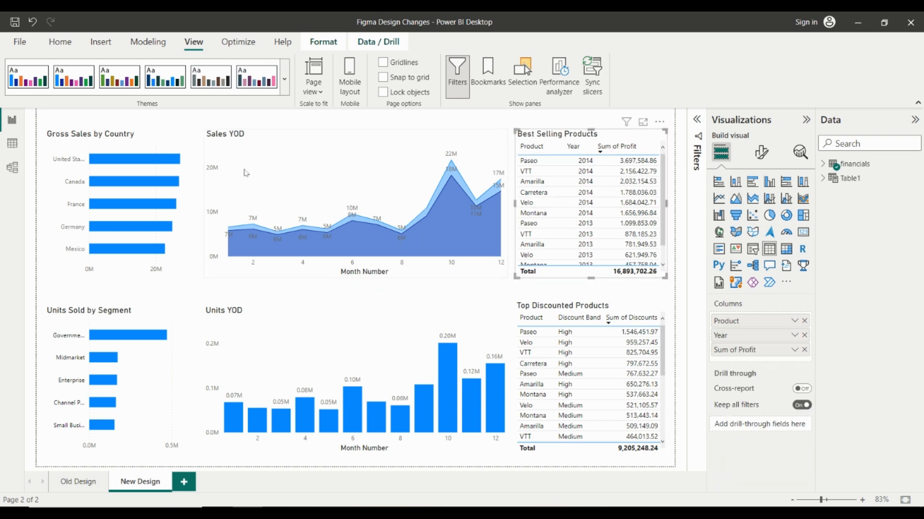
# Change the Sales YOD area chart and the Units YOD column chart to line charts.
pyautogui.click(315, 167)
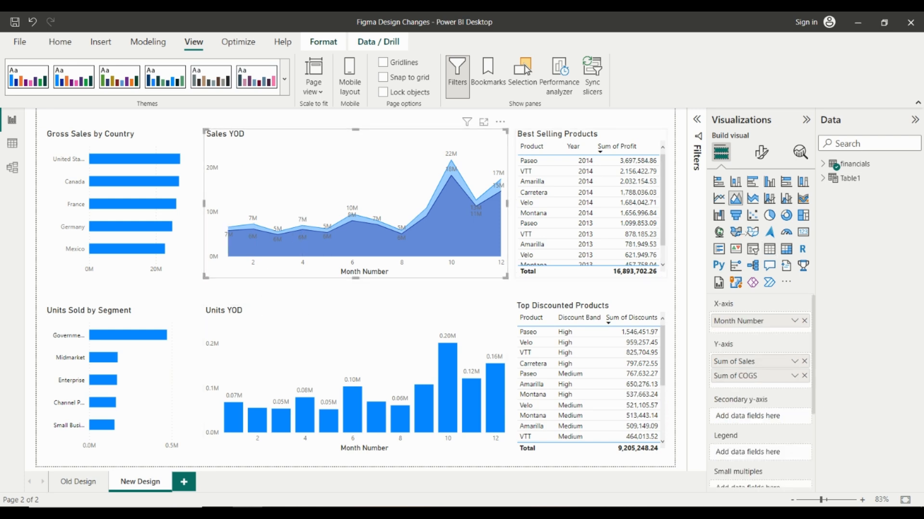
pyautogui.click(725, 203)
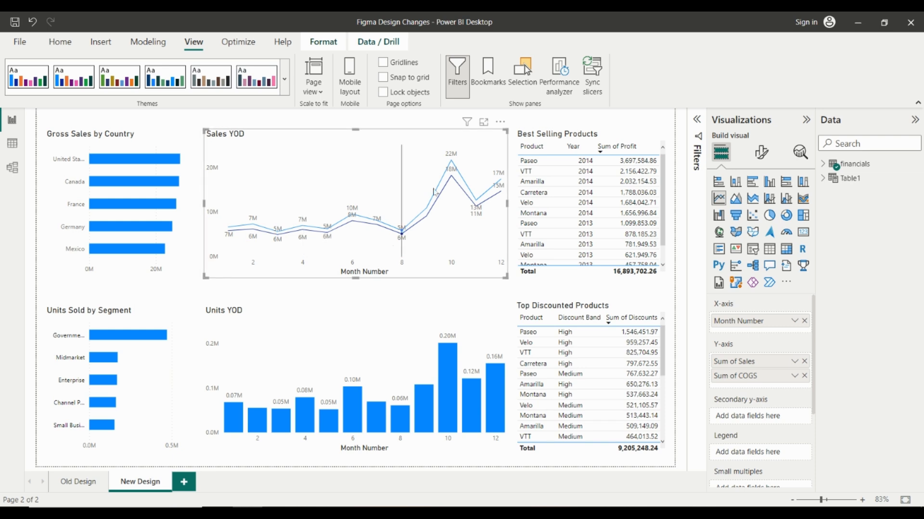
pyautogui.click(364, 325)
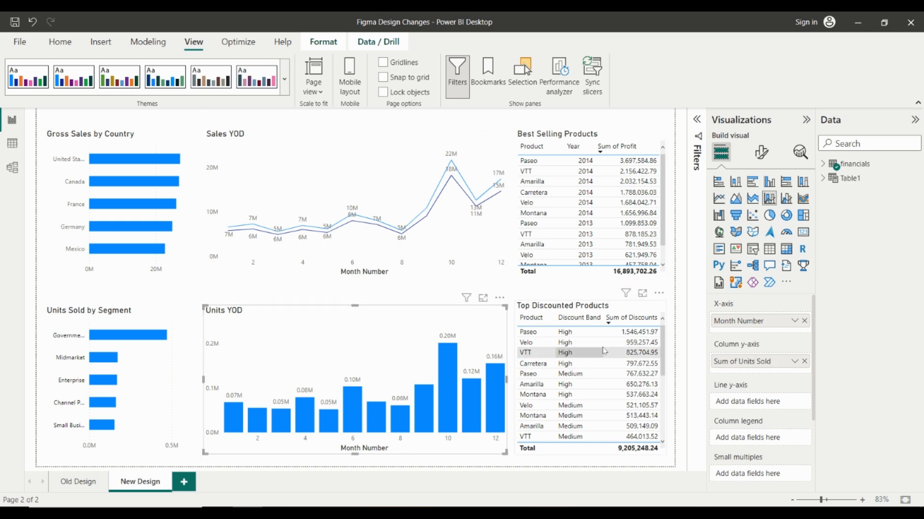
pyautogui.click(718, 198)
# Shift Sales YOD slightly down and line up Units YOD directly beneath it.
pyautogui.moveTo(415, 324); pyautogui.dragTo(409, 321)
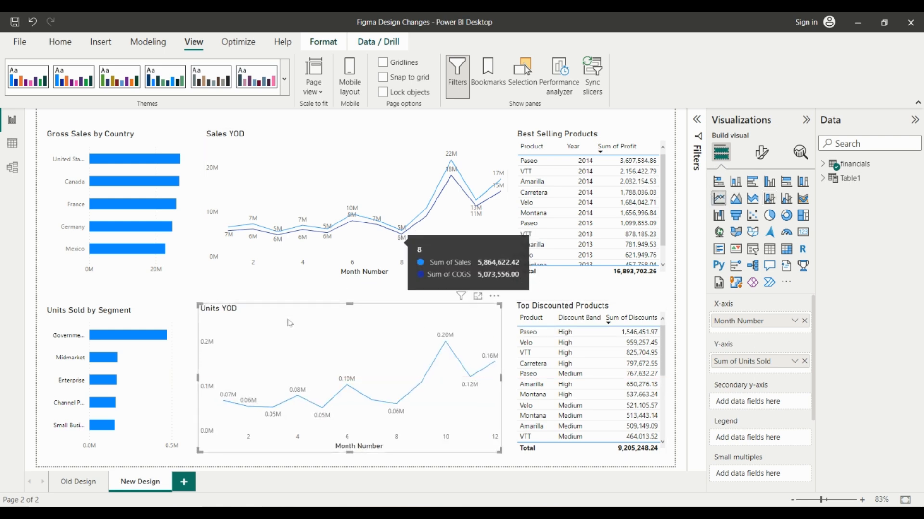
pyautogui.moveTo(294, 316); pyautogui.dragTo(296, 317)
pyautogui.moveTo(315, 199); pyautogui.dragTo(315, 208)
pyautogui.moveTo(329, 302); pyautogui.dragTo(326, 326)
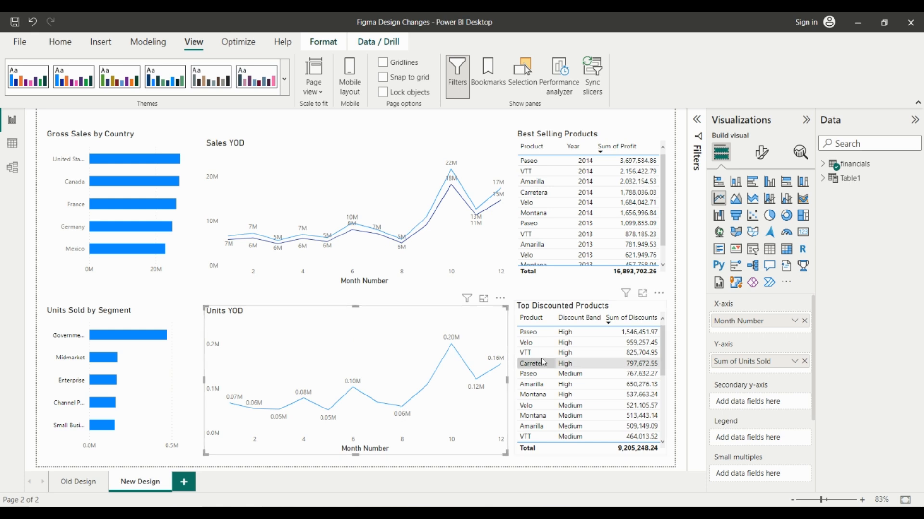
# Move Units Sold by Segment, Units YOD and Top Discounted Products slightly down and align them in one lower row.
pyautogui.moveTo(569, 312); pyautogui.dragTo(569, 312)
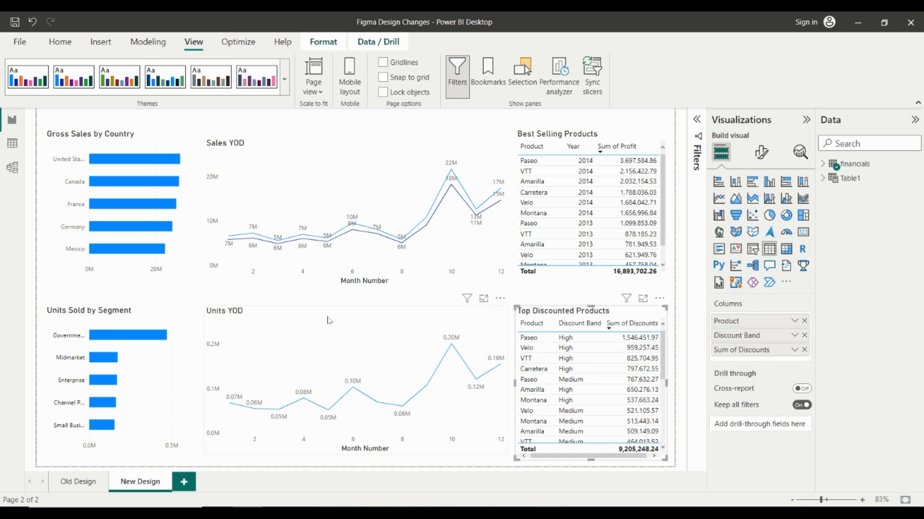
pyautogui.click(128, 336)
pyautogui.moveTo(129, 337); pyautogui.dragTo(128, 343)
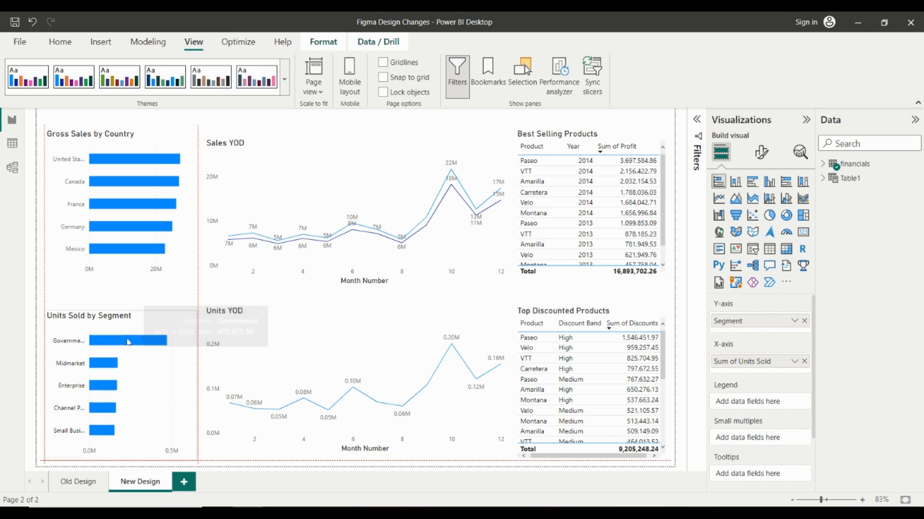
pyautogui.moveTo(263, 345); pyautogui.dragTo(262, 350)
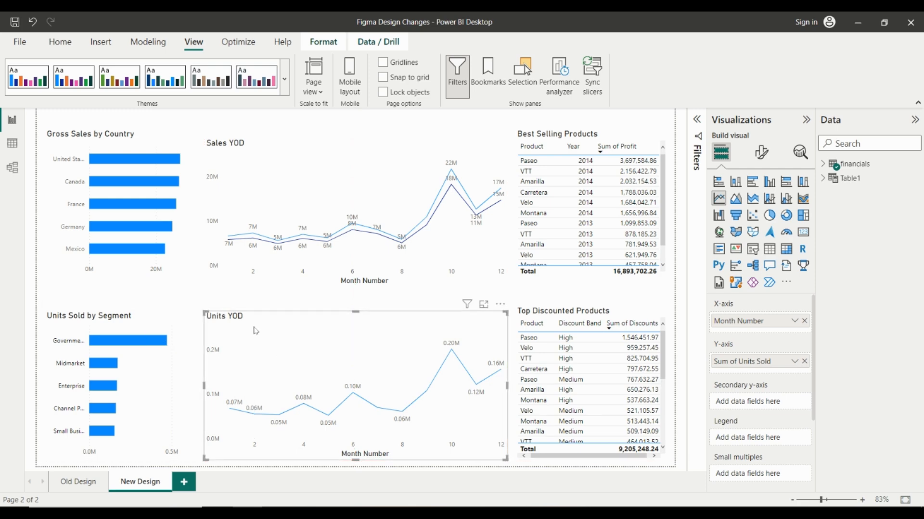
pyautogui.moveTo(356, 311); pyautogui.dragTo(359, 313)
pyautogui.moveTo(582, 313); pyautogui.dragTo(584, 313)
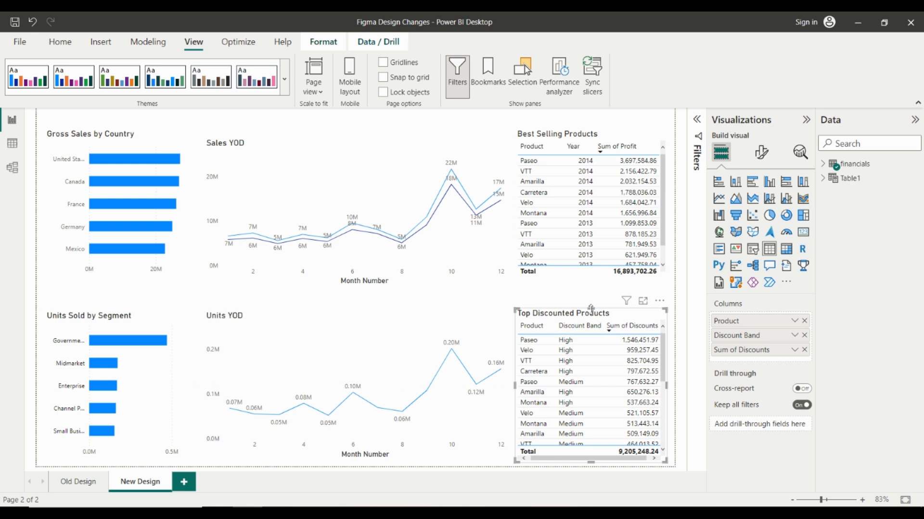
pyautogui.moveTo(591, 309); pyautogui.dragTo(592, 311)
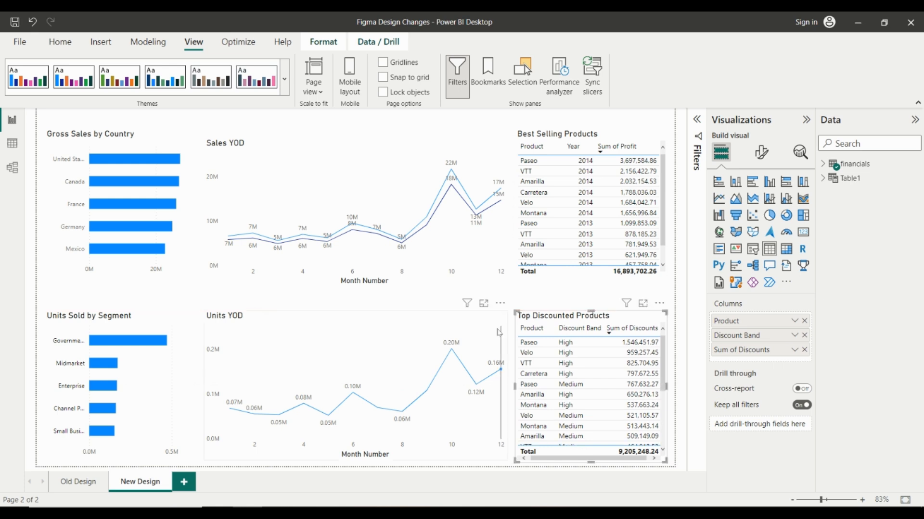
# Move Sales YOD, Best Selling Products and Gross Sales by Country down into an aligned row just above the lower visuals.
pyautogui.moveTo(289, 215); pyautogui.dragTo(325, 236)
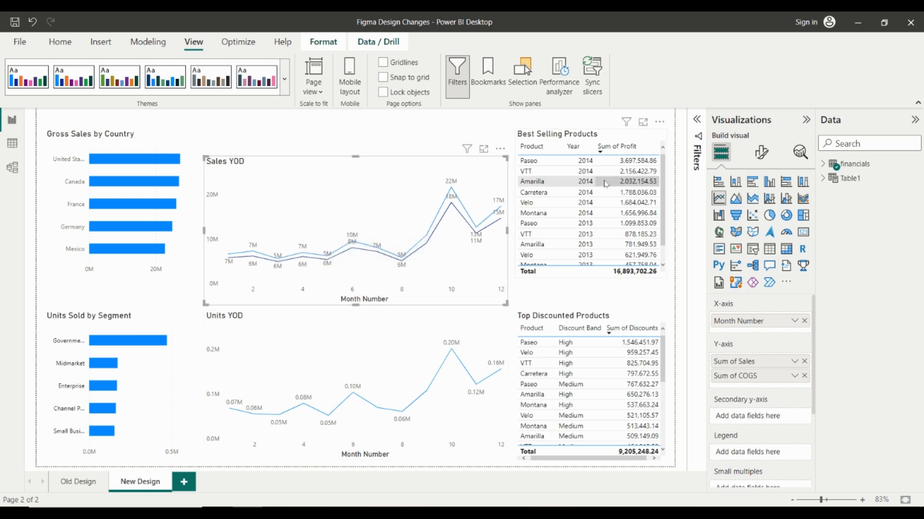
pyautogui.moveTo(602, 144); pyautogui.dragTo(601, 171)
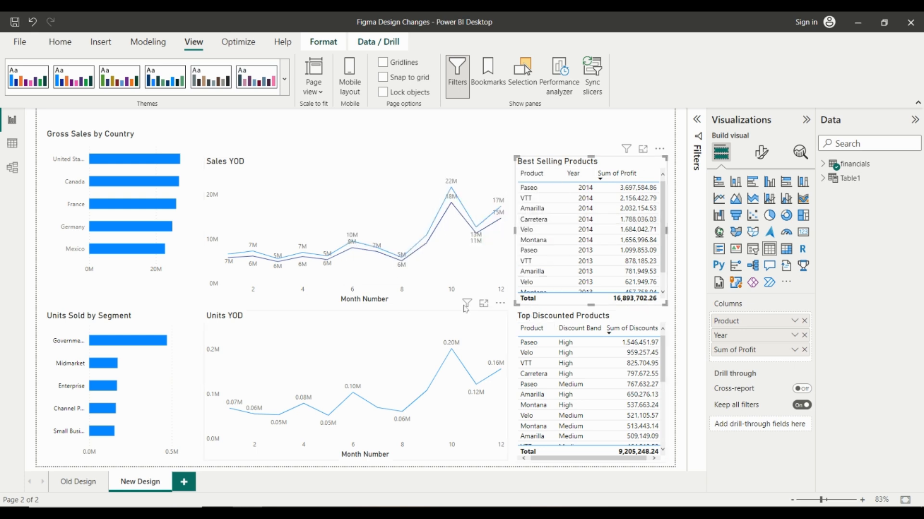
pyautogui.moveTo(97, 196); pyautogui.dragTo(96, 225)
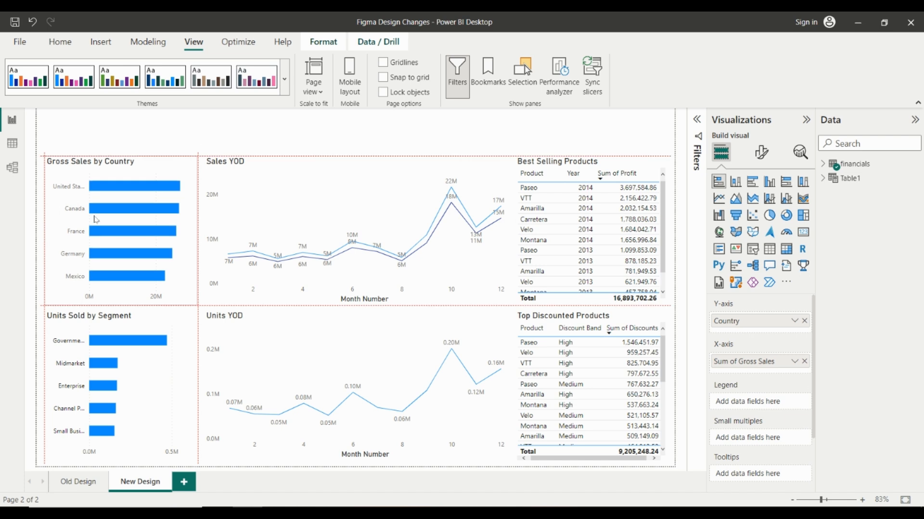
pyautogui.click(129, 129)
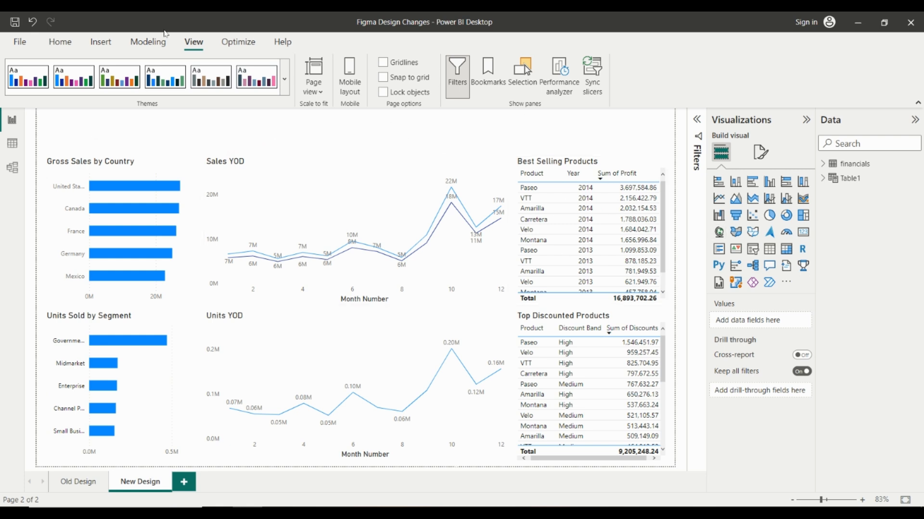
# Collapse the ribbon and the Data and Visualizations panes to enlarge the report canvas.
pyautogui.moveTo(423, 188)
pyautogui.click(60, 42)
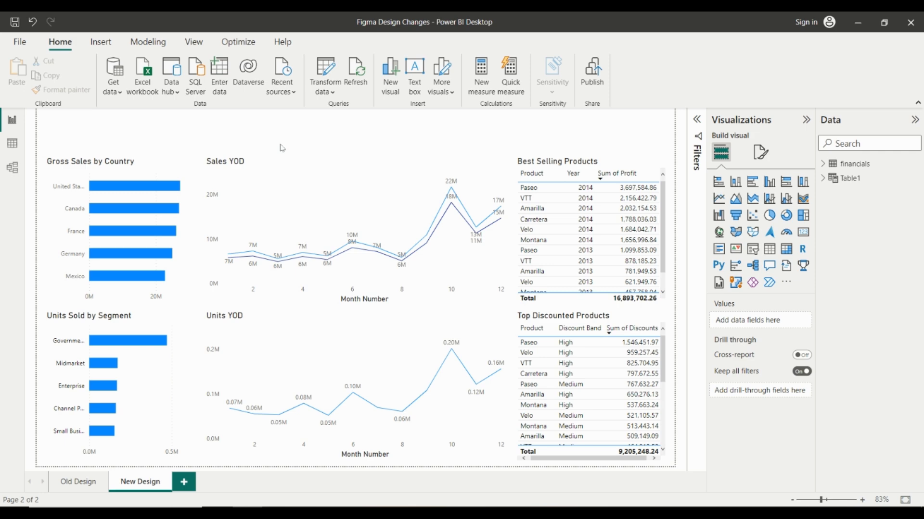
pyautogui.click(917, 103)
pyautogui.click(914, 91)
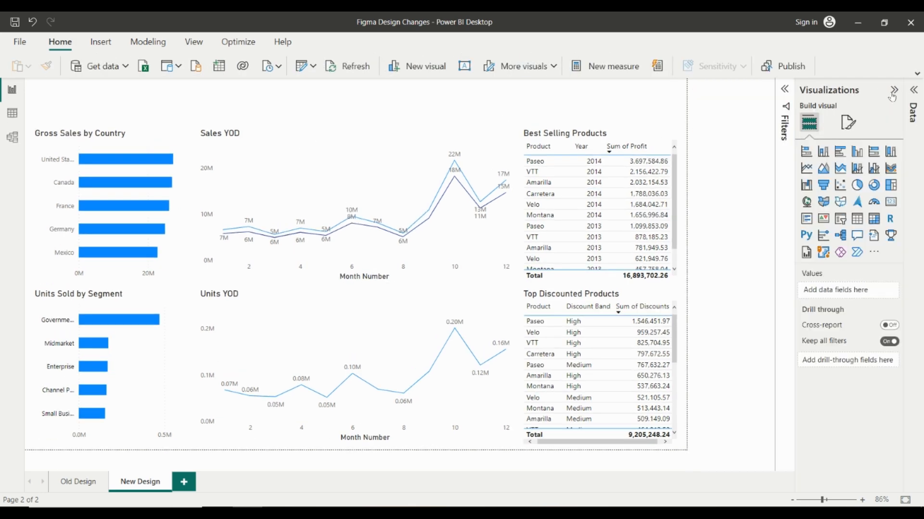
pyautogui.click(893, 93)
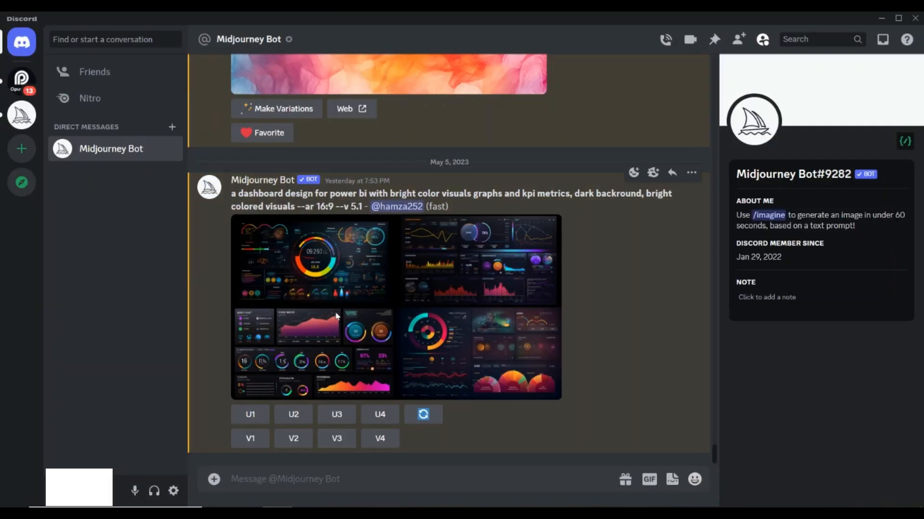
# Switch to Discord and enlarge the Midjourney Bot's dashboard design image to examine it, then close the preview.
pyautogui.click(337, 316)
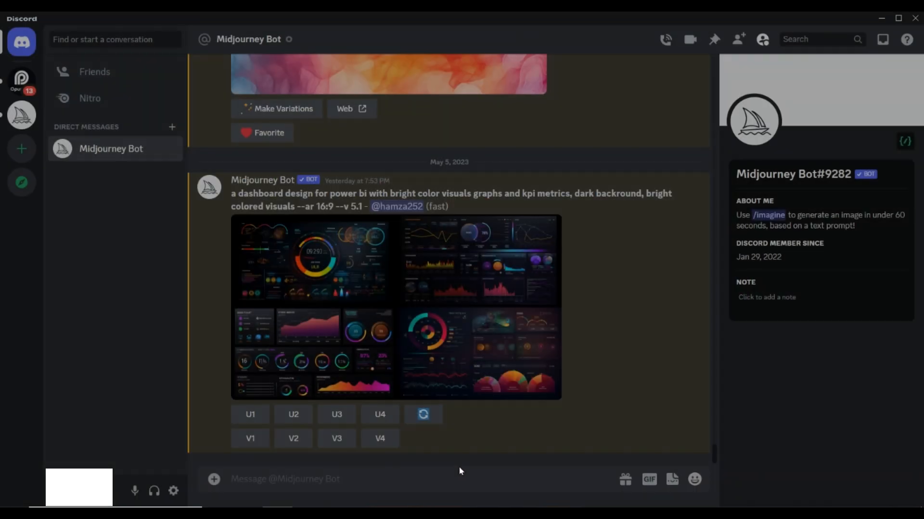
pyautogui.click(457, 473)
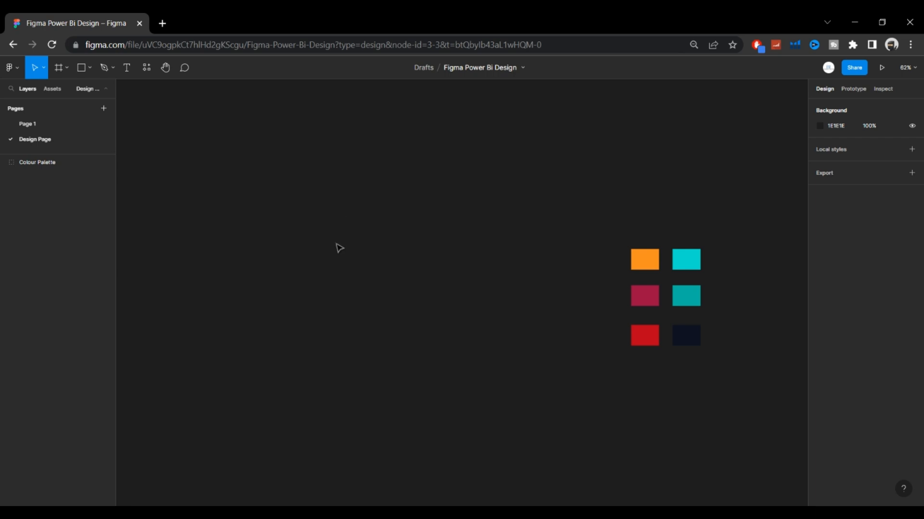
# Switch to the Figma Power Bi Design file and examine the colour palette swatches on Design Page.
pyautogui.scroll(-3, 322, 241)
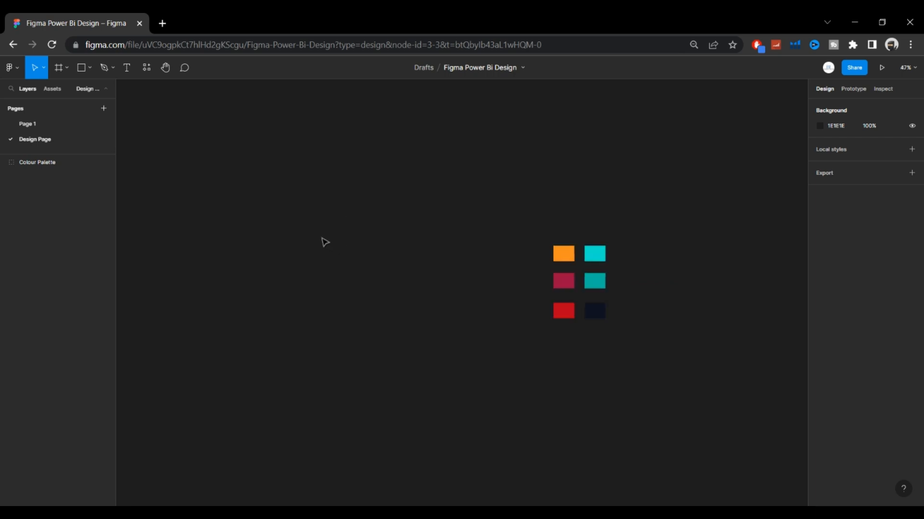
pyautogui.moveTo(481, 234); pyautogui.dragTo(657, 385)
pyautogui.click(591, 376)
# Draw a frame about 1700 × 1037 on the empty canvas beside the colour palette swatches.
pyautogui.click(65, 72)
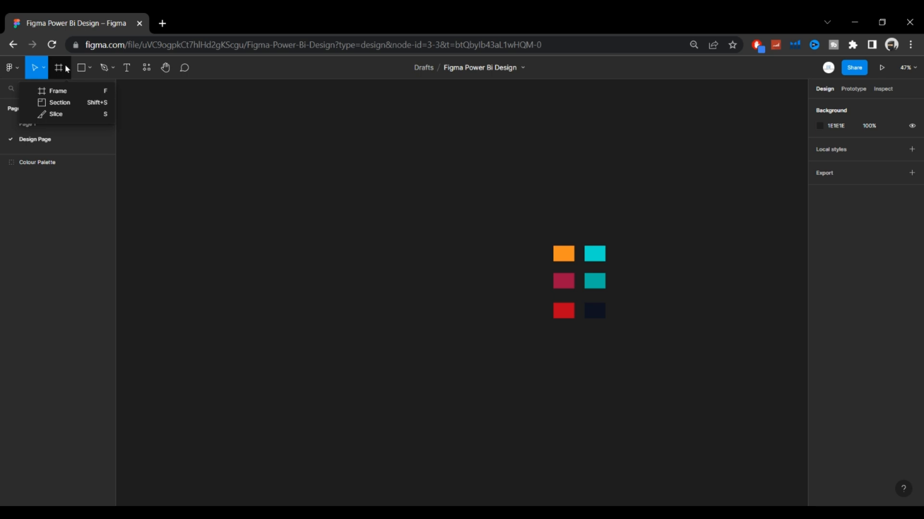
pyautogui.click(58, 97)
pyautogui.moveTo(157, 162); pyautogui.dragTo(542, 397)
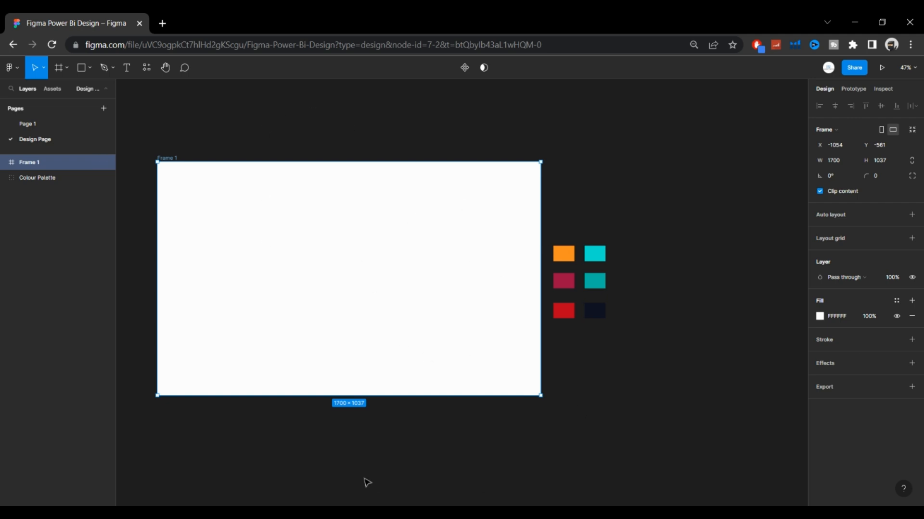
# Resize the new frame to a width of 1080 and a height of 720.
pyautogui.click(845, 163)
pyautogui.write('10')
pyautogui.press('Return')
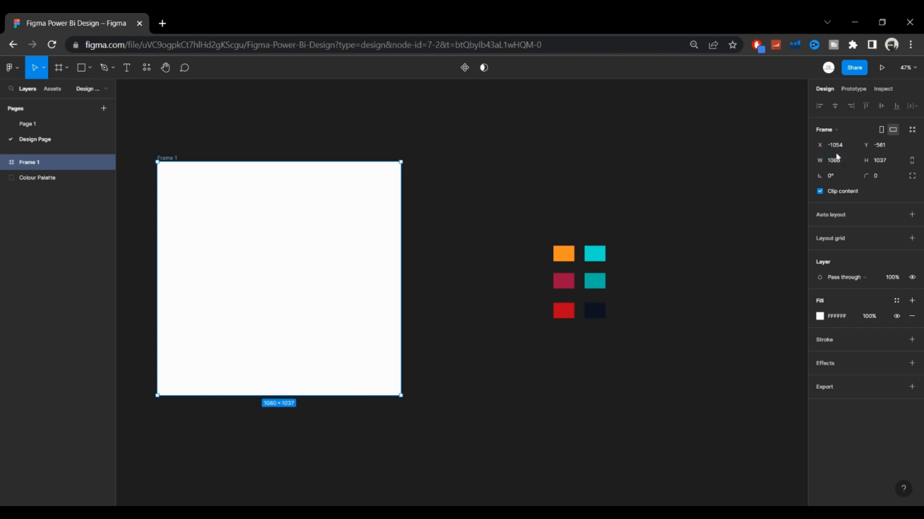
pyautogui.click(892, 164)
pyautogui.write('720')
pyautogui.press('Return')
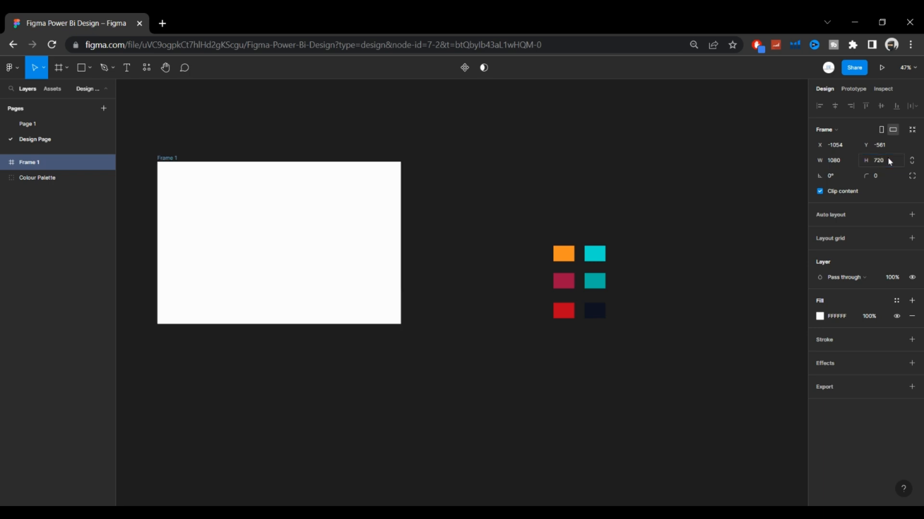
# Move the frame down and closer to the colour palette, and rename it HomePage.
pyautogui.moveTo(262, 247); pyautogui.dragTo(327, 284)
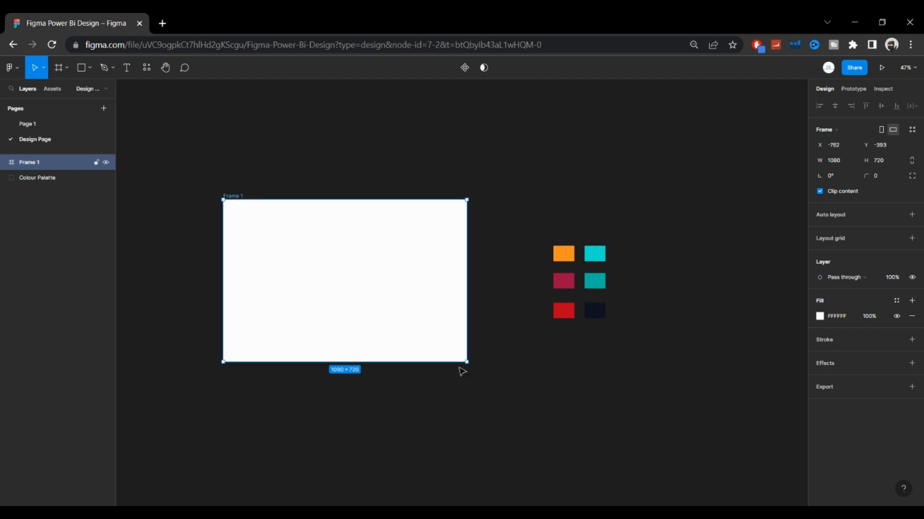
pyautogui.doubleClick(49, 162)
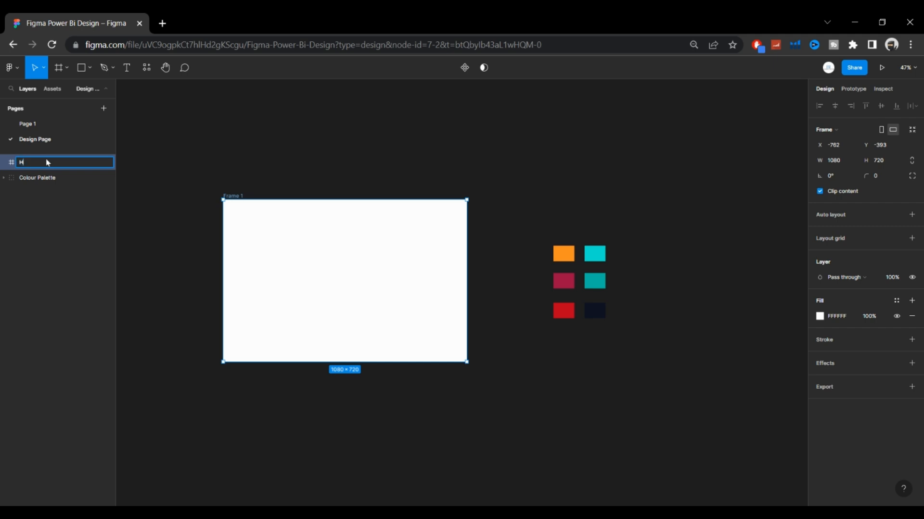
pyautogui.write('HomePage')
pyautogui.press('Return')
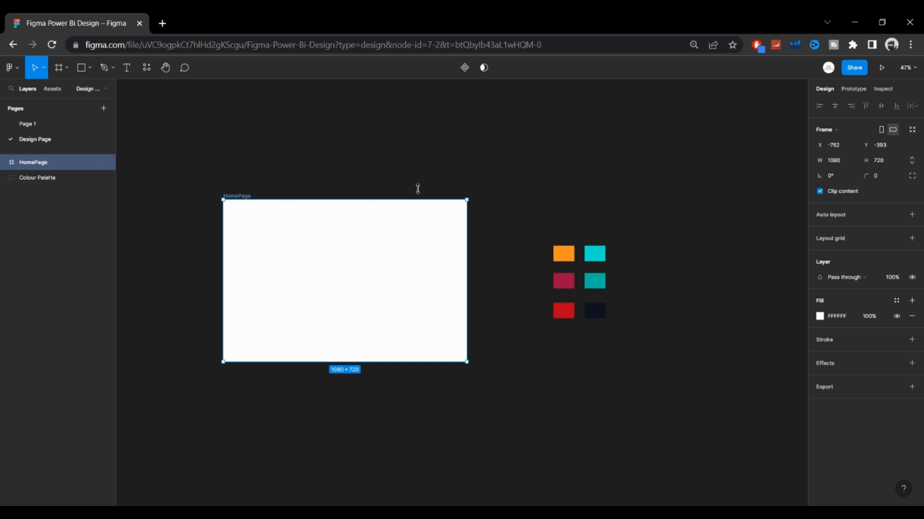
# Draw a 1080 × 720 rectangle that covers the whole HomePage frame and keep it selected.
pyautogui.click(89, 68)
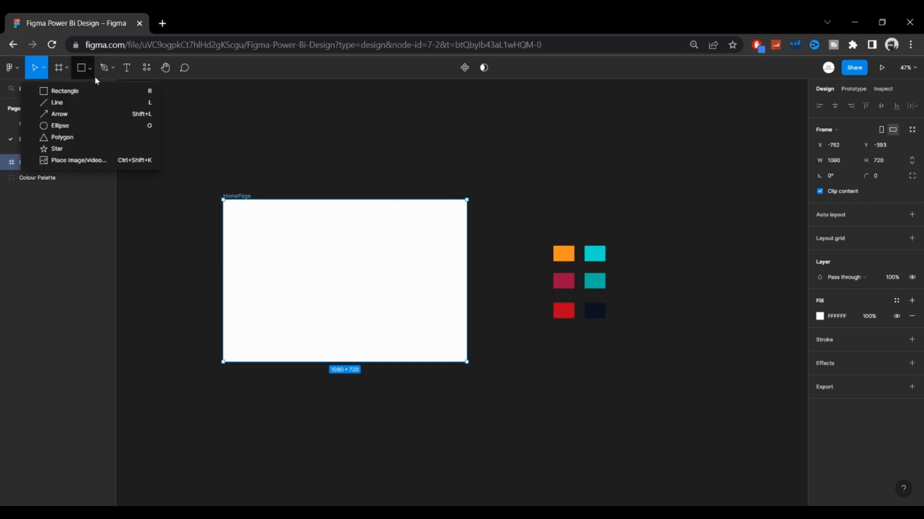
pyautogui.click(63, 90)
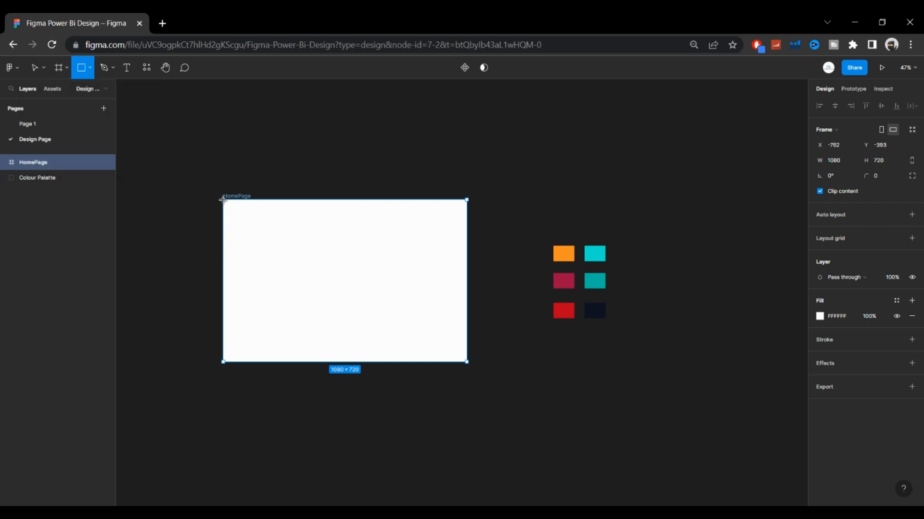
pyautogui.moveTo(223, 199)
pyautogui.mouseDown()
pyautogui.moveTo(369, 311)
pyautogui.moveTo(468, 370)
pyautogui.moveTo(468, 361)
pyautogui.mouseUp()
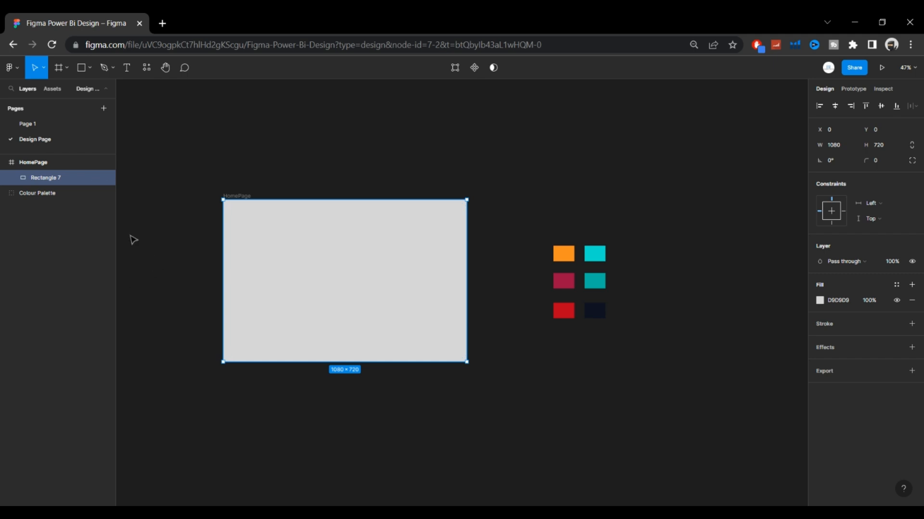
pyautogui.scroll(2, 133, 240)
pyautogui.click(310, 151)
pyautogui.click(79, 177)
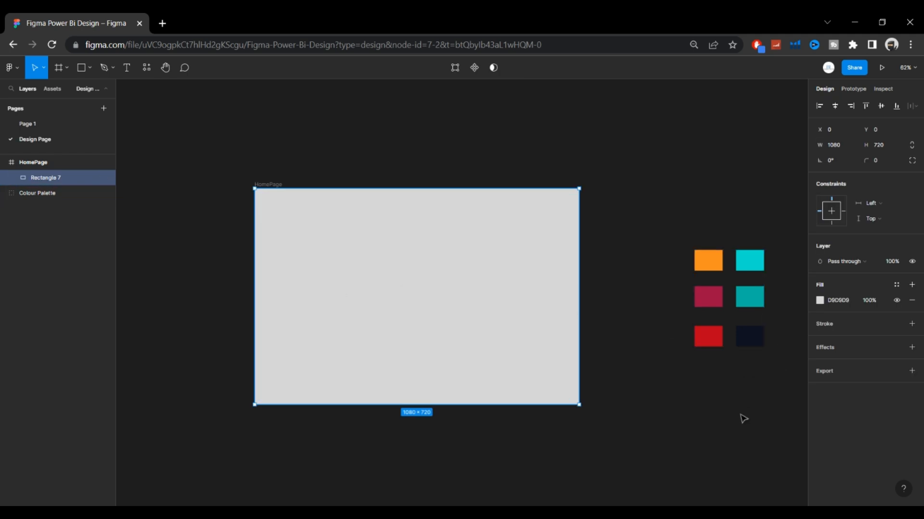
# Copy the dark navy swatch's colour code and set the HomePage rectangle's fill to 101324.
pyautogui.click(745, 332)
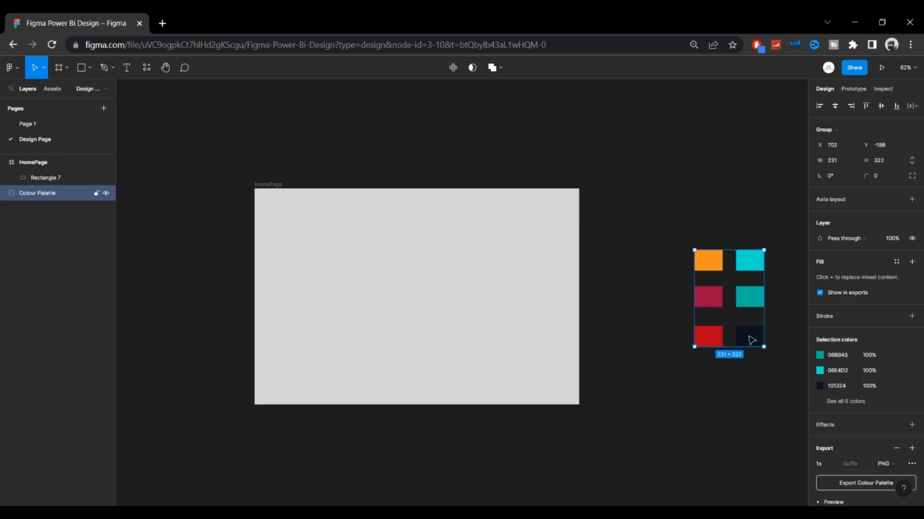
pyautogui.doubleClick(751, 340)
pyautogui.click(840, 243)
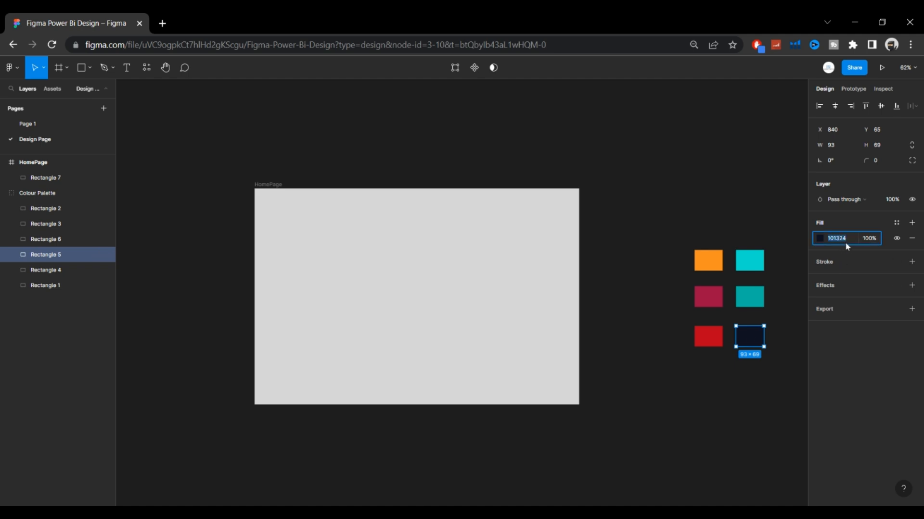
pyautogui.click(414, 287)
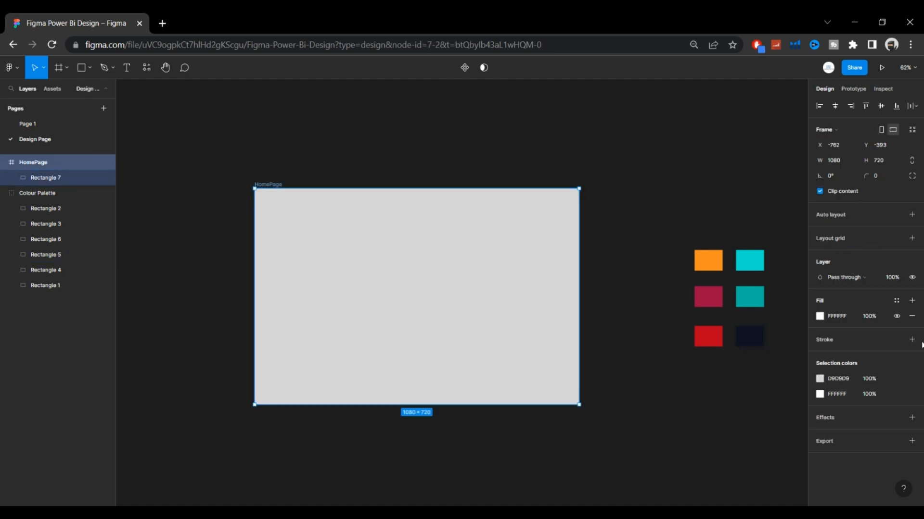
pyautogui.click(836, 318)
pyautogui.click(40, 179)
pyautogui.click(838, 303)
pyautogui.write('101324')
pyautogui.press('Return')
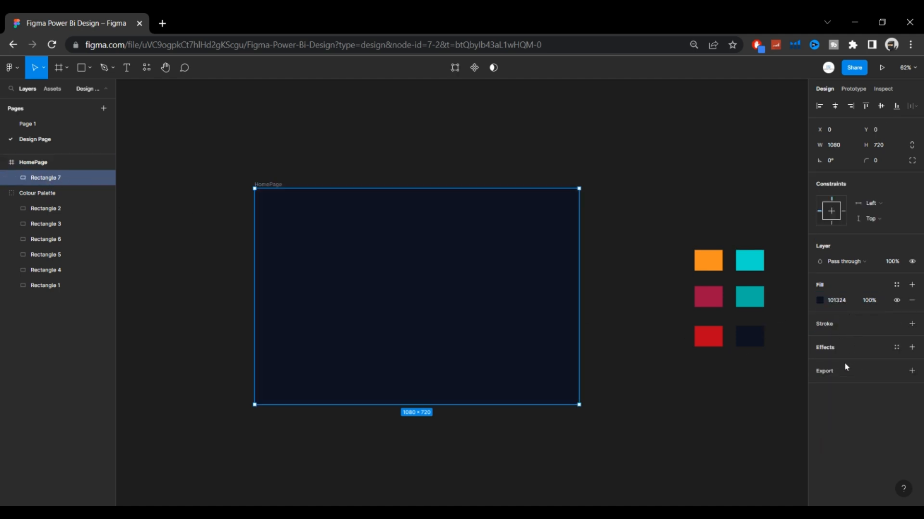
# Try 80% opacity on the HomePage rectangle's fill, and settle on 90%.
pyautogui.click(872, 303)
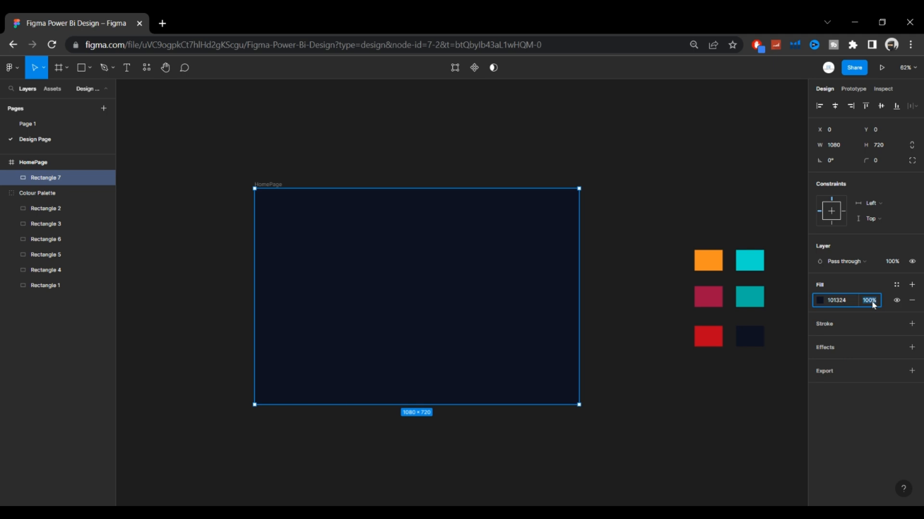
pyautogui.write('80')
pyautogui.press('Return')
pyautogui.click(868, 301)
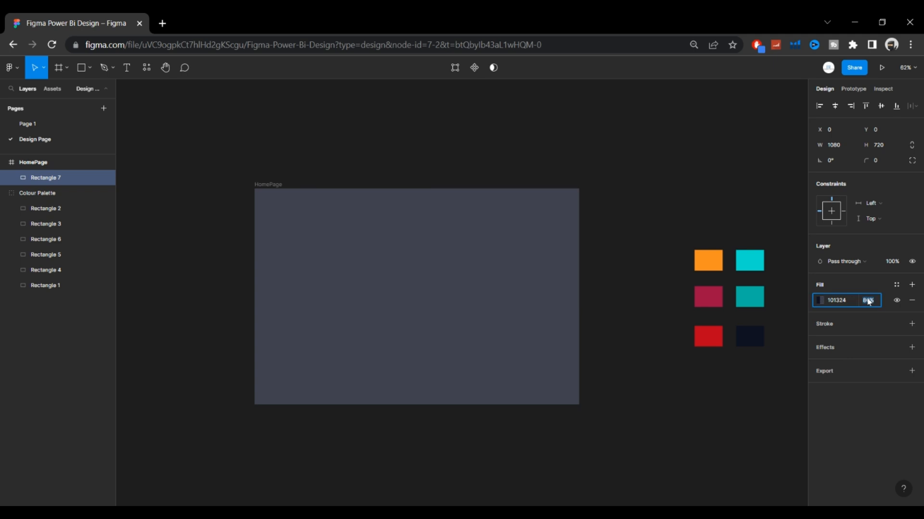
pyautogui.press('Return')
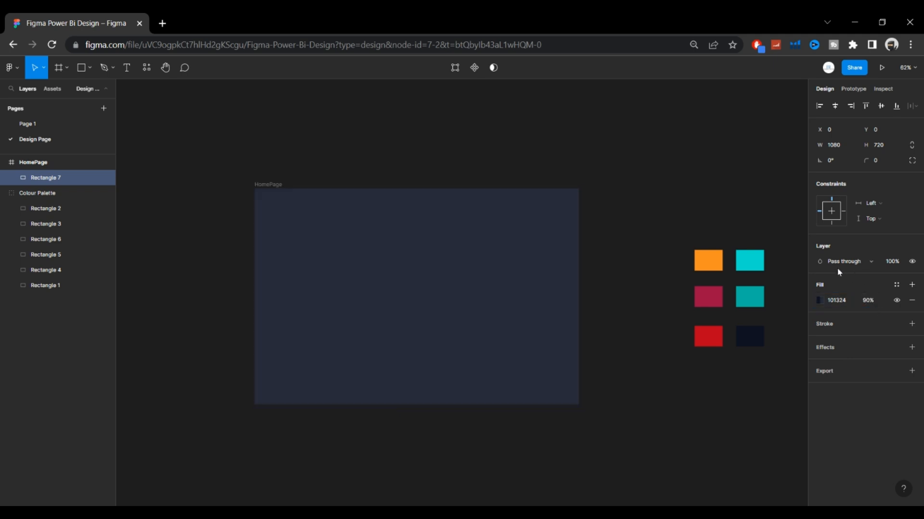
# Try an angular gradient on the HomePage rectangle and return its fill to solid.
pyautogui.click(829, 301)
pyautogui.click(820, 300)
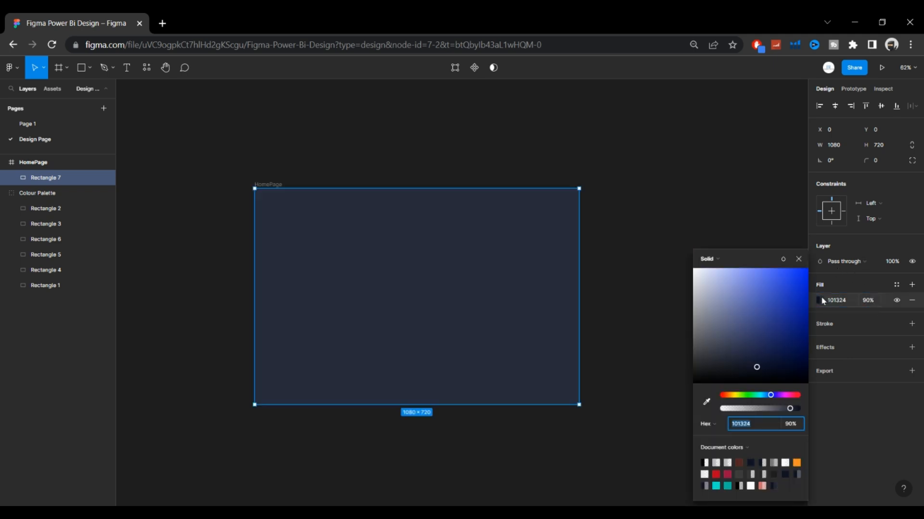
pyautogui.click(717, 262)
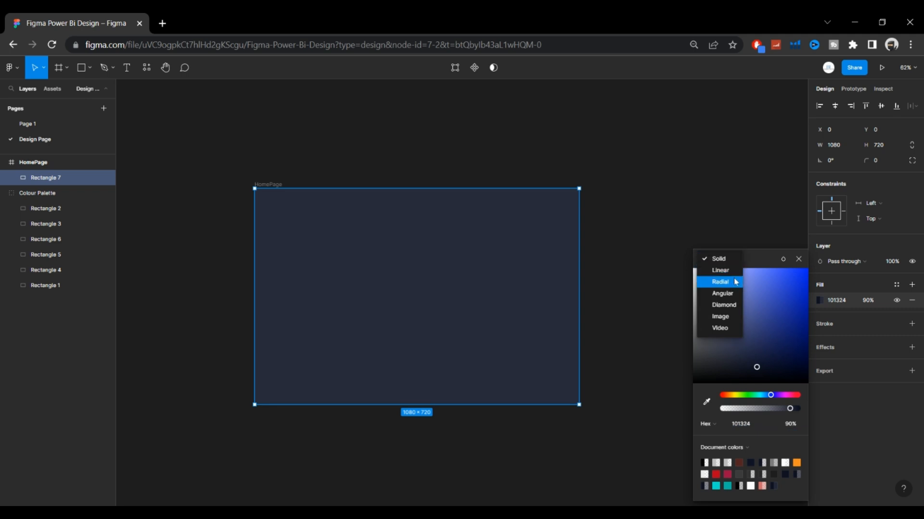
pyautogui.click(731, 293)
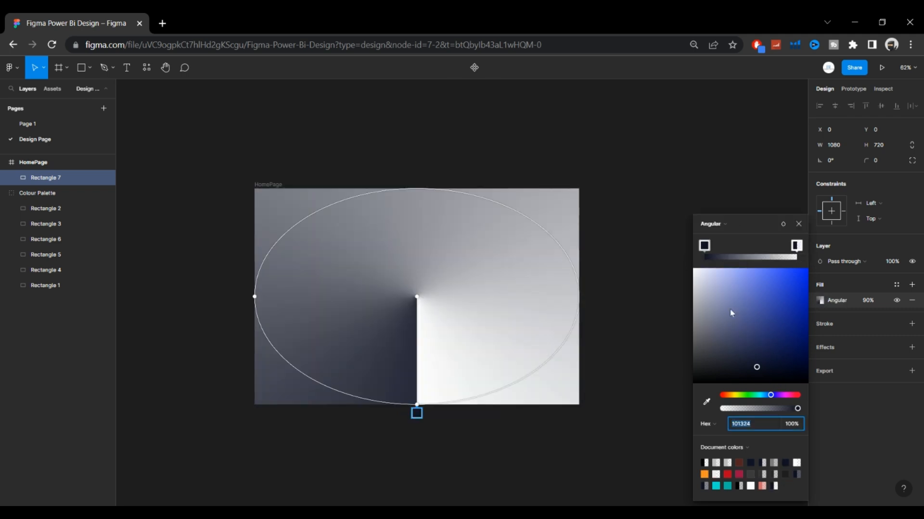
pyautogui.click(710, 225)
pyautogui.click(711, 188)
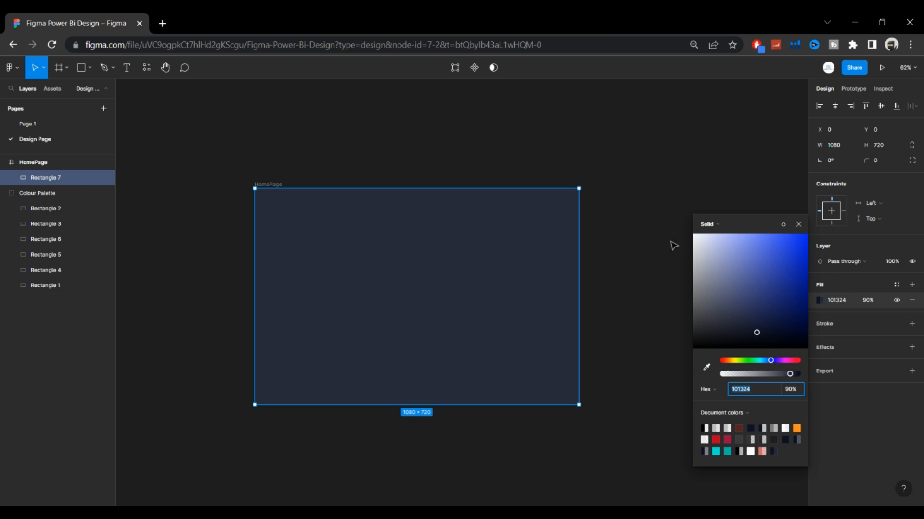
pyautogui.click(639, 275)
pyautogui.click(556, 292)
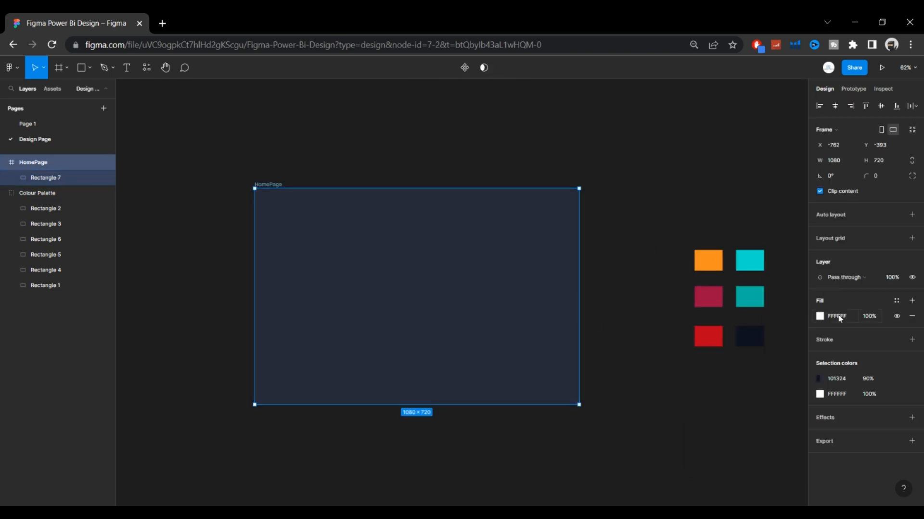
pyautogui.click(659, 342)
pyautogui.click(476, 306)
pyautogui.click(732, 392)
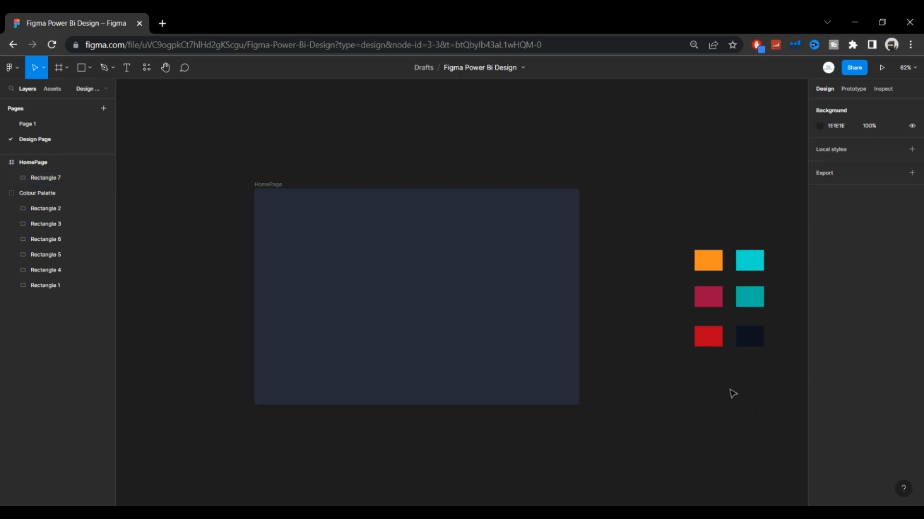
pyautogui.click(90, 75)
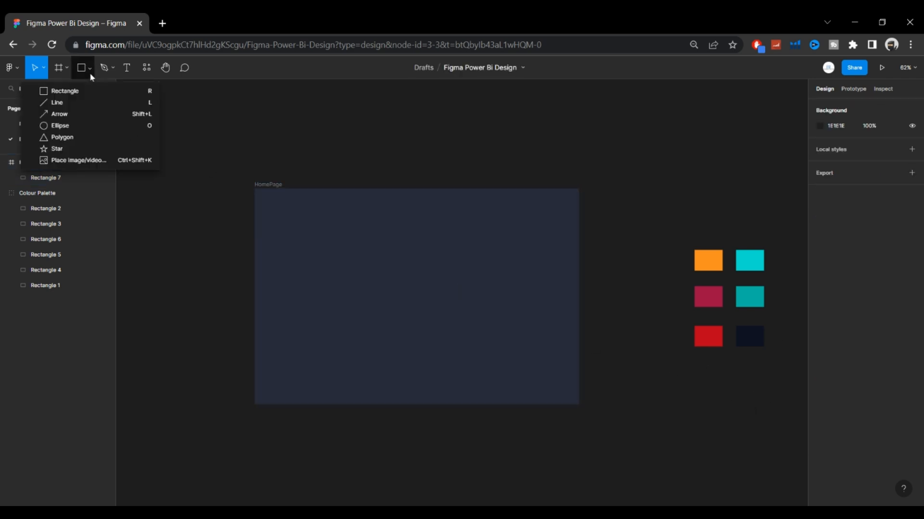
pyautogui.click(104, 128)
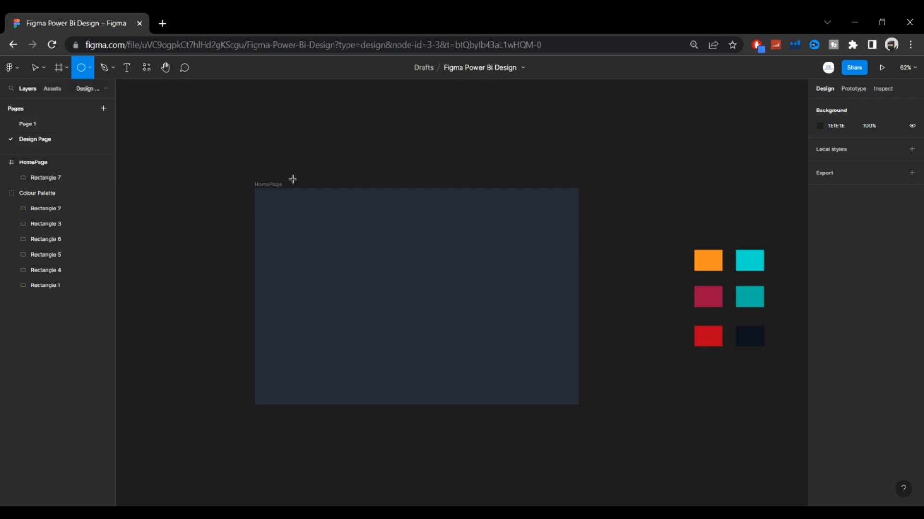
pyautogui.moveTo(402, 122); pyautogui.dragTo(186, 293)
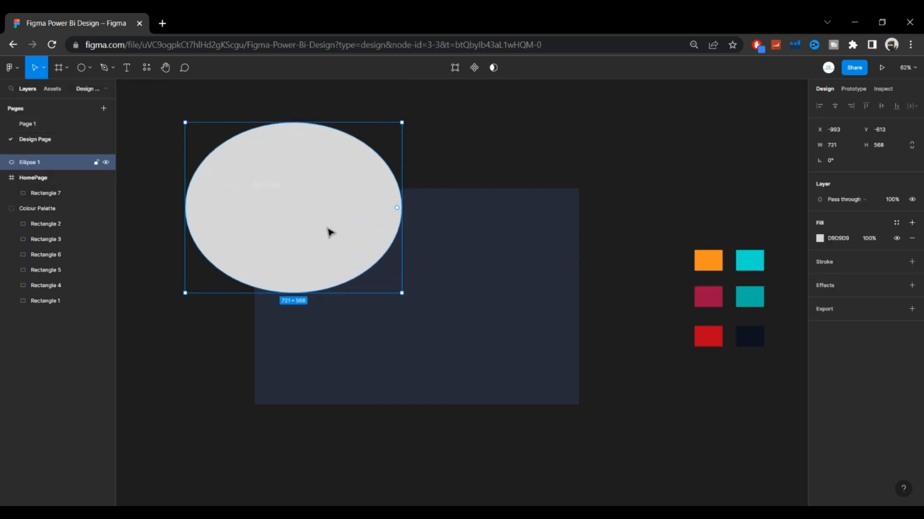
pyautogui.press('Delete')
# Shift the HomePage frame slightly right and draw an ellipse about 641 × 403 inside it, overhanging the frame's upper-left corner.
pyautogui.moveTo(413, 207)
pyautogui.mouseDown()
pyautogui.moveTo(385, 243)
pyautogui.moveTo(361, 240)
pyautogui.moveTo(415, 187)
pyautogui.moveTo(433, 202)
pyautogui.moveTo(425, 201)
pyautogui.mouseUp()
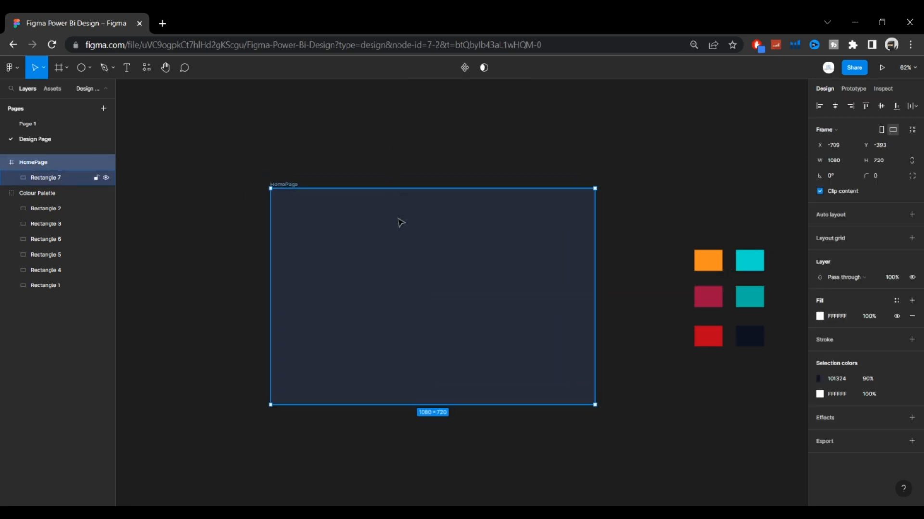
pyautogui.click(87, 76)
pyautogui.click(58, 124)
pyautogui.moveTo(404, 204)
pyautogui.mouseDown()
pyautogui.moveTo(385, 240)
pyautogui.moveTo(231, 303)
pyautogui.moveTo(210, 329)
pyautogui.mouseUp()
pyautogui.moveTo(330, 281); pyautogui.dragTo(326, 241)
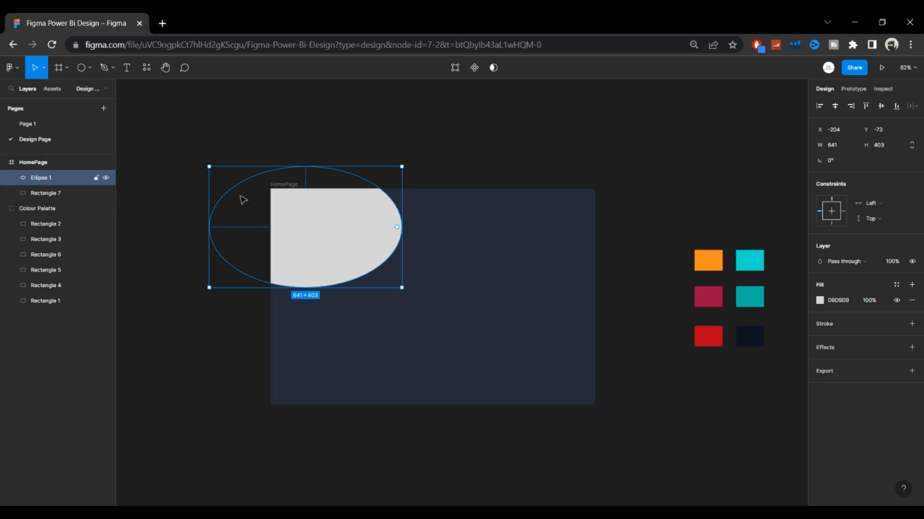
# Collapse the Colour Palette layer group and set the ellipse's fill to C0C0C0 at 70% opacity.
pyautogui.click(60, 197)
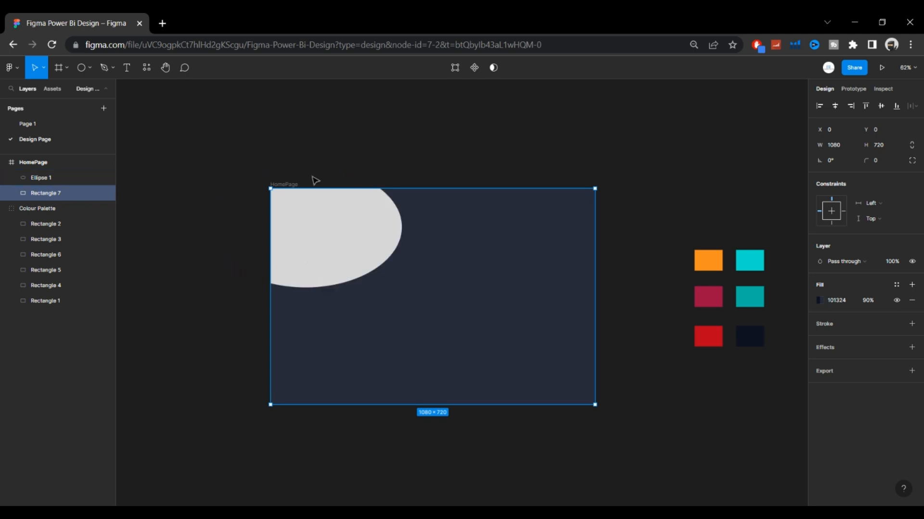
pyautogui.click(5, 209)
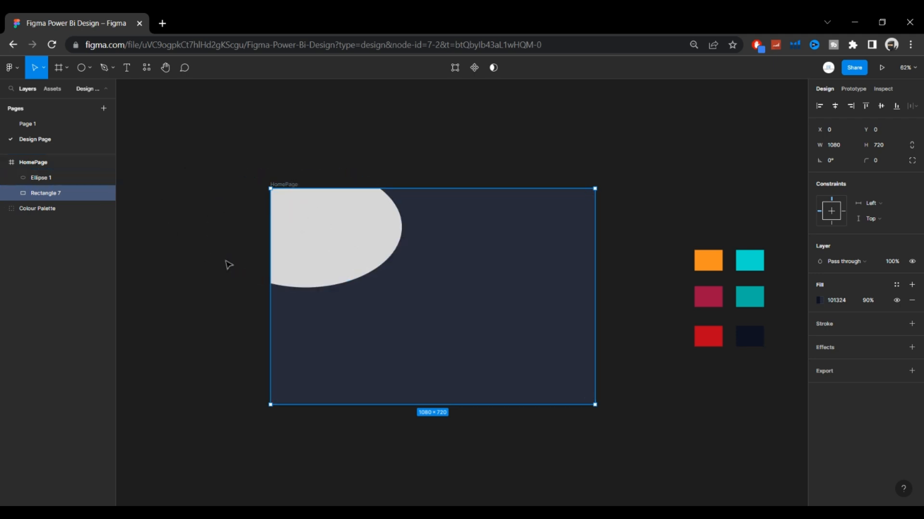
pyautogui.click(367, 223)
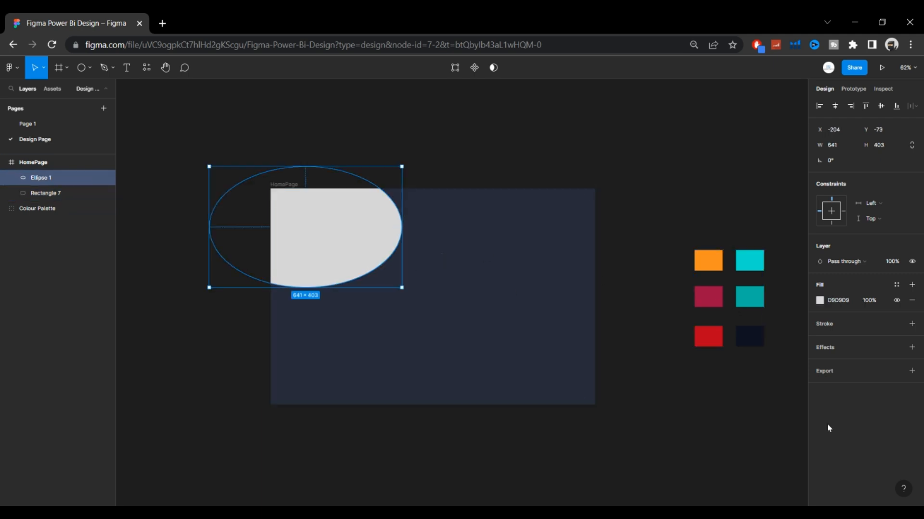
pyautogui.click(823, 301)
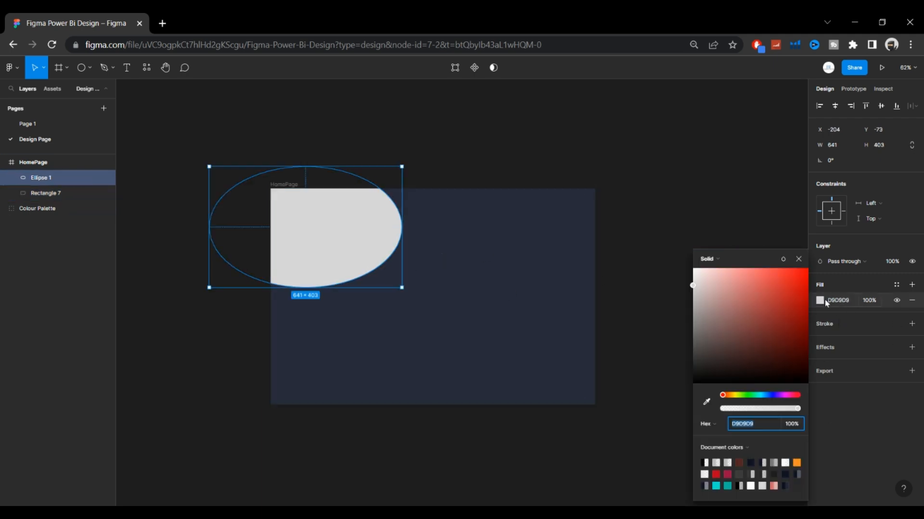
pyautogui.moveTo(697, 300); pyautogui.dragTo(645, 303)
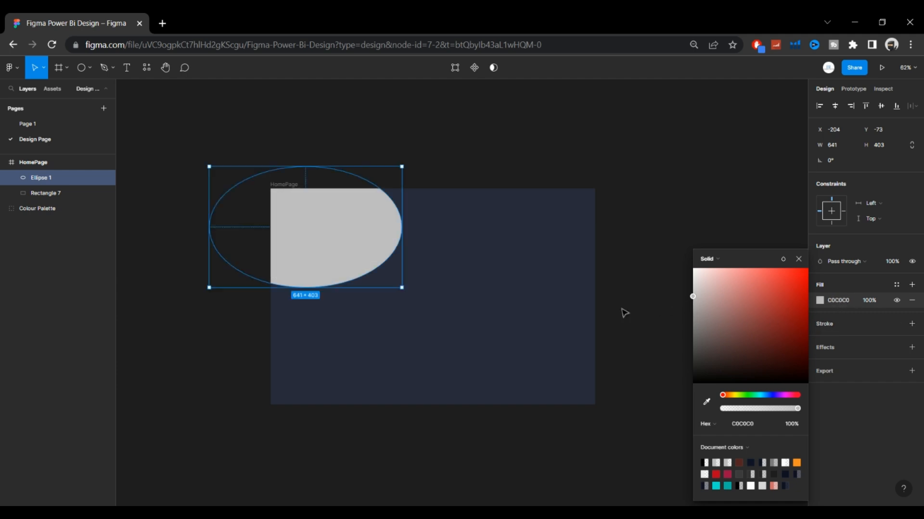
pyautogui.click(868, 301)
pyautogui.write('70')
pyautogui.press('Return')
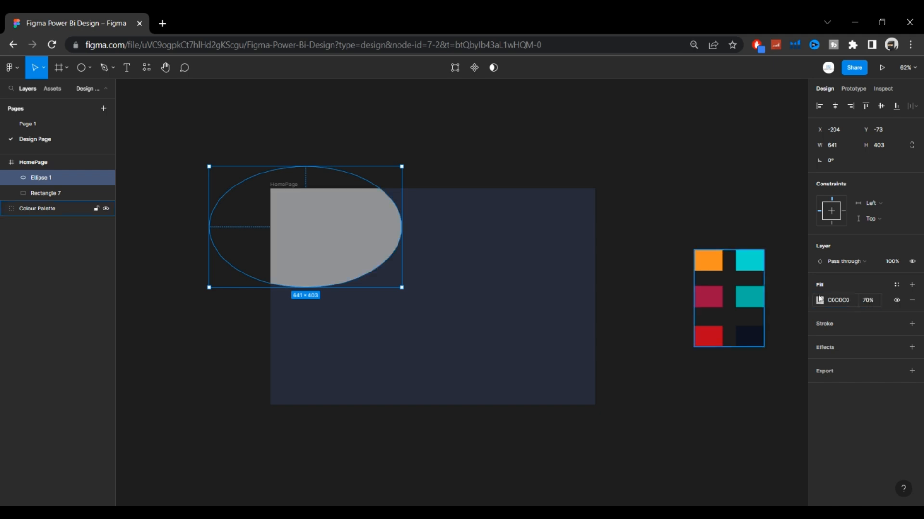
# Give the ellipse an angular gradient with a B4AEAE opaque stop, rotate the gradient, and shift its transparent stop inward.
pyautogui.click(820, 301)
pyautogui.click(722, 259)
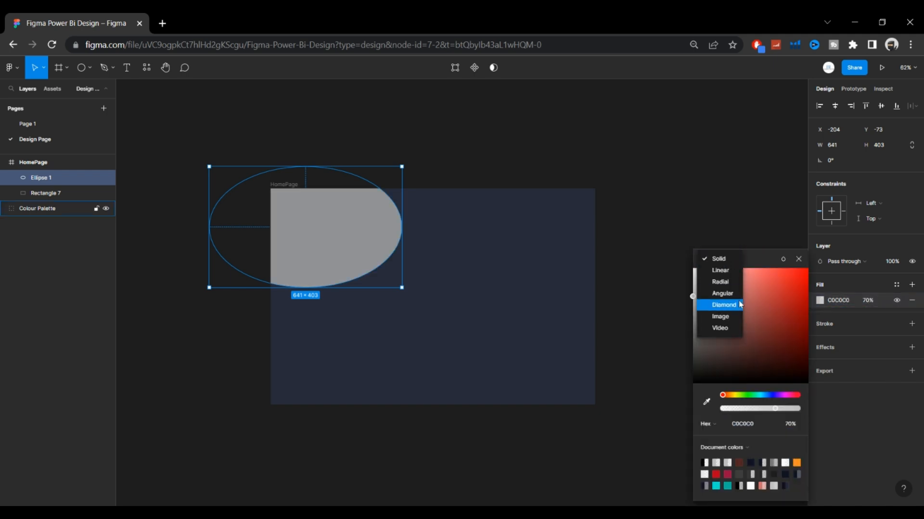
pyautogui.click(726, 293)
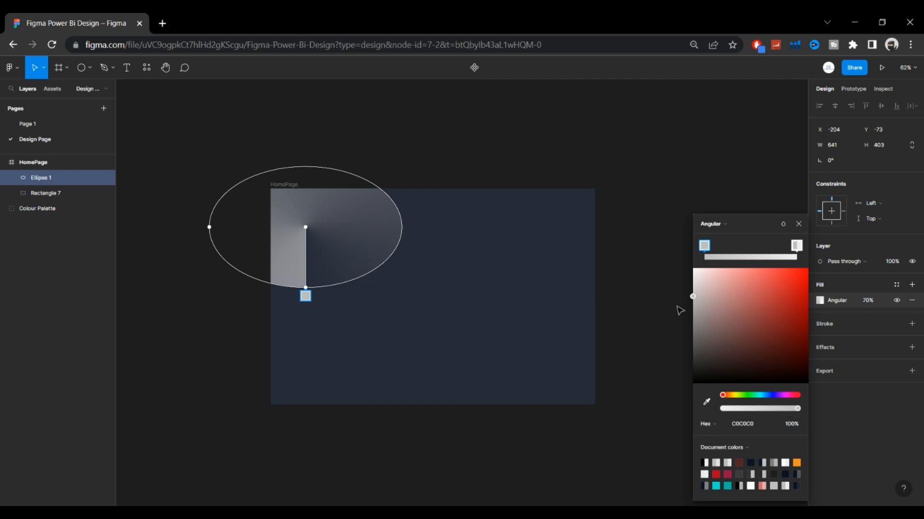
pyautogui.click(696, 301)
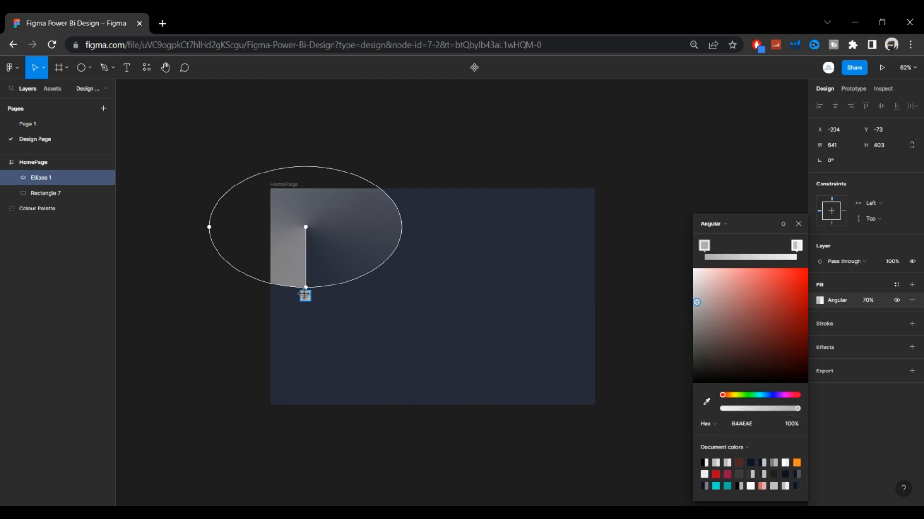
pyautogui.moveTo(306, 296)
pyautogui.mouseDown()
pyautogui.moveTo(379, 266)
pyautogui.moveTo(400, 244)
pyautogui.moveTo(404, 195)
pyautogui.moveTo(386, 165)
pyautogui.moveTo(319, 124)
pyautogui.moveTo(413, 255)
pyautogui.mouseUp()
pyautogui.moveTo(731, 247); pyautogui.dragTo(780, 265)
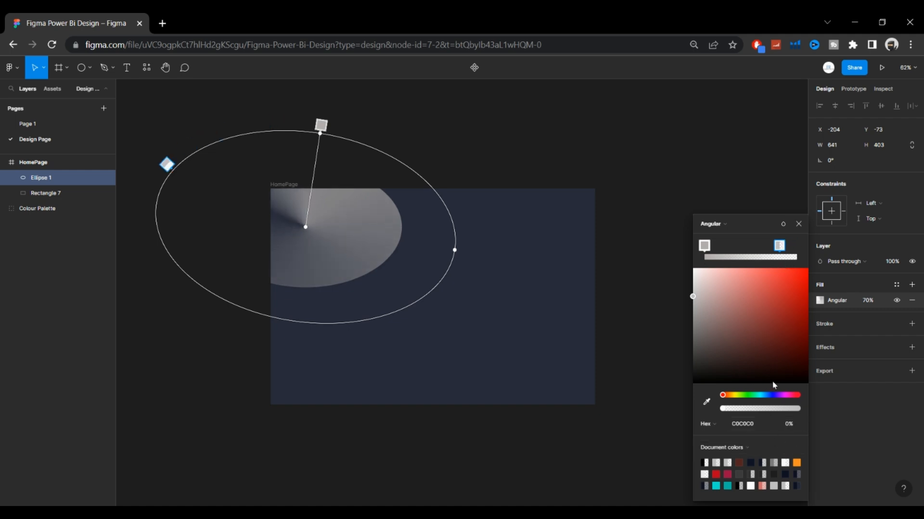
pyautogui.click(858, 288)
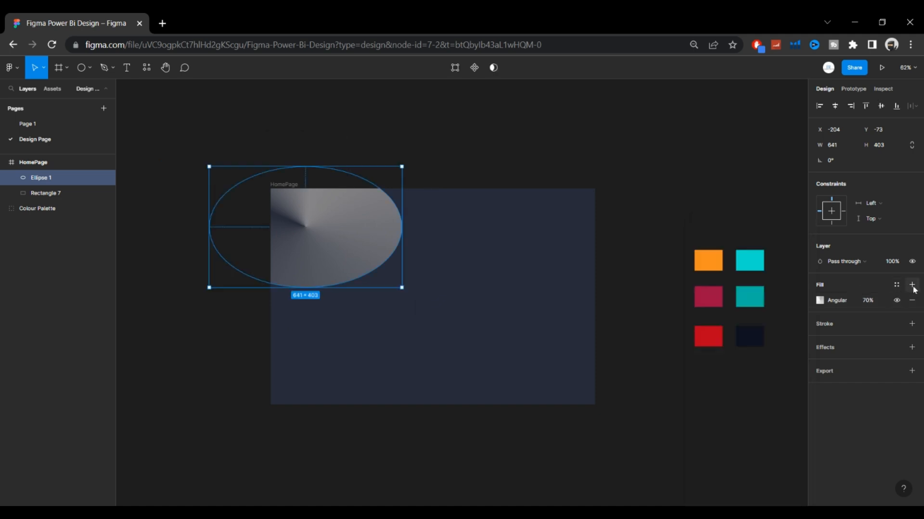
# Add a strong layer blur to the upper-left ellipse so it becomes a soft glow, keeping the HomePage frame in place.
pyautogui.click(912, 347)
pyautogui.click(838, 368)
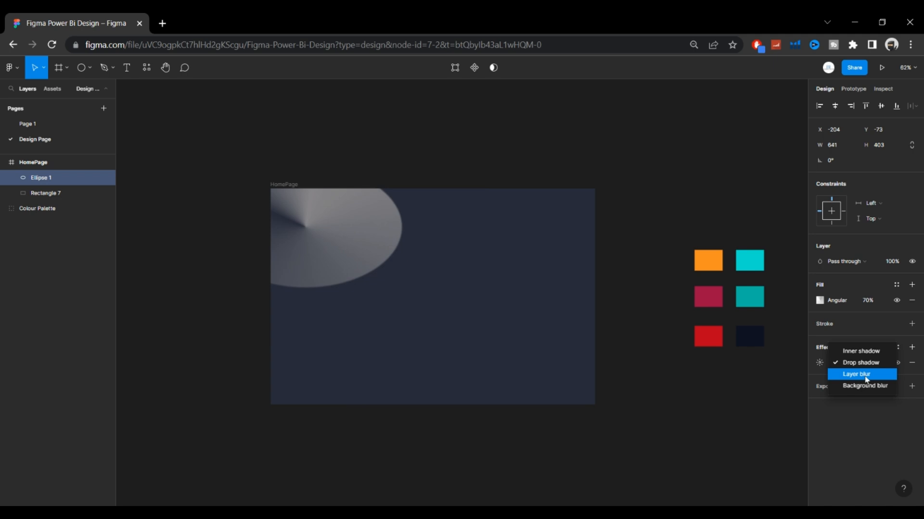
pyautogui.click(859, 375)
pyautogui.click(819, 363)
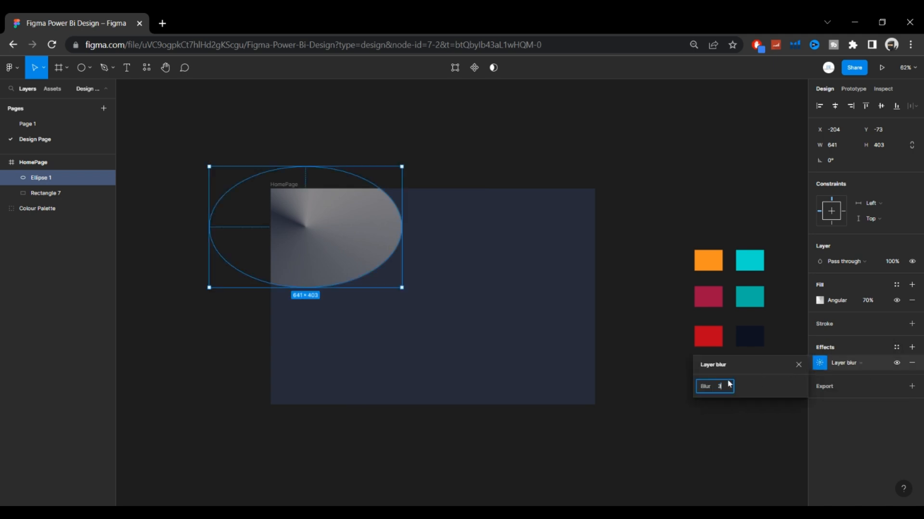
pyautogui.press('Return')
pyautogui.click(515, 119)
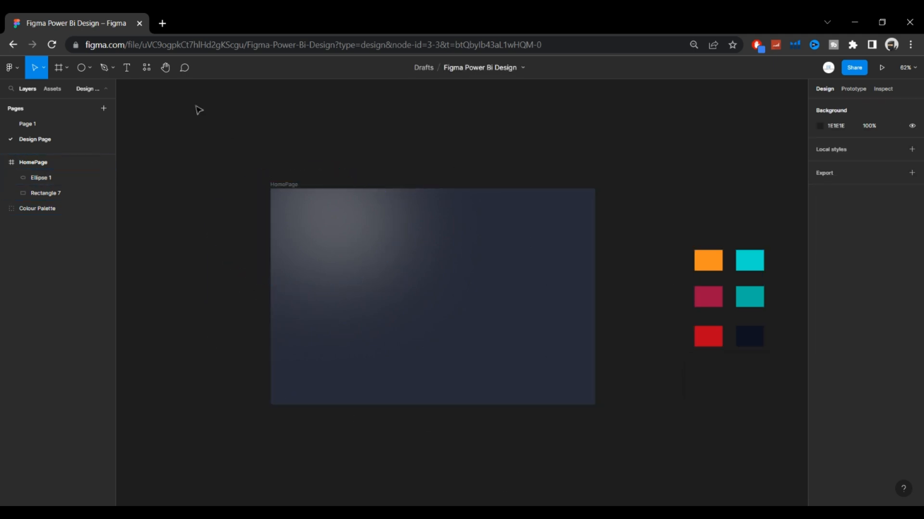
pyautogui.moveTo(481, 300); pyautogui.dragTo(549, 362)
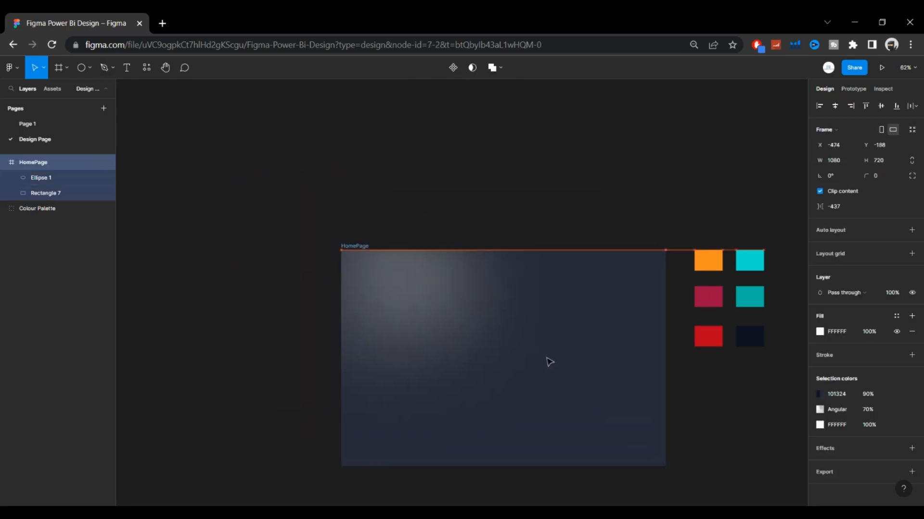
pyautogui.hotkey('ctrl', 'z')
# Draw an ellipse about 740 × 482 overhanging the HomePage frame's lower-right corner and fill it with a dark reddish brown.
pyautogui.click(83, 69)
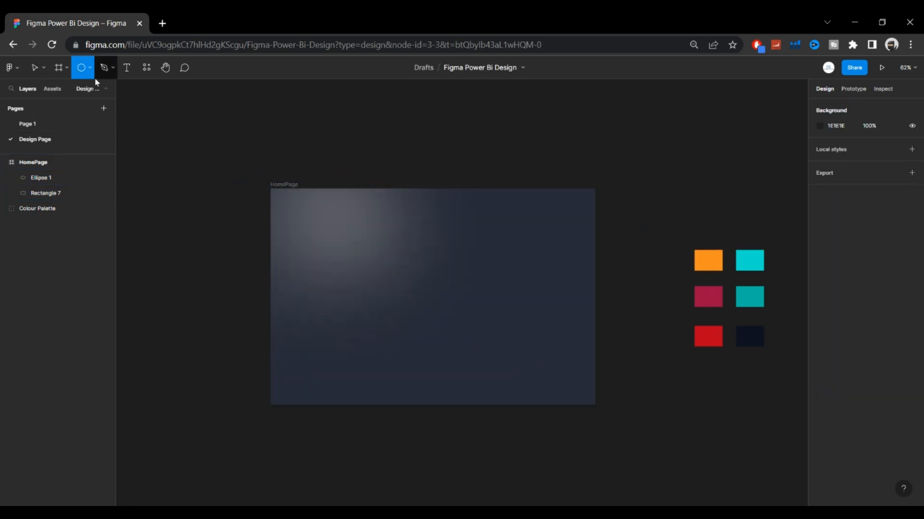
pyautogui.moveTo(457, 280); pyautogui.dragTo(681, 425)
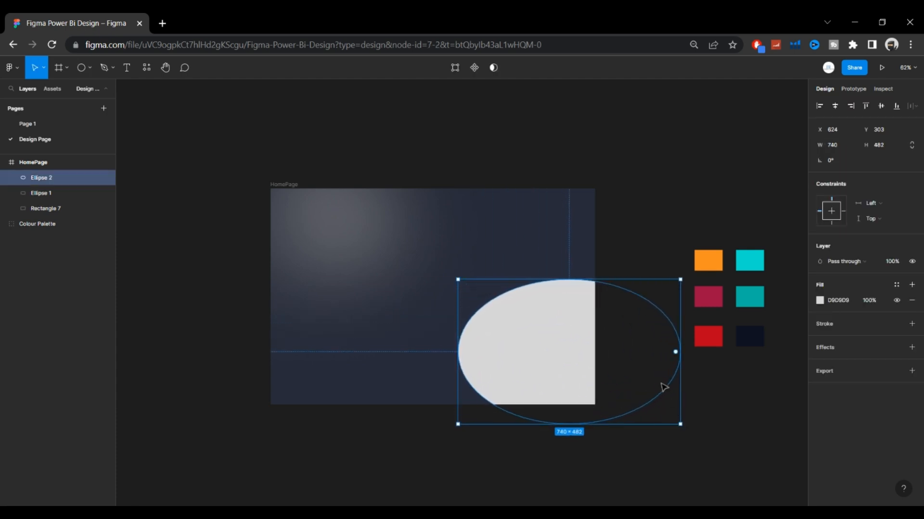
pyautogui.click(820, 301)
pyautogui.moveTo(777, 324); pyautogui.dragTo(749, 350)
# Give the lower-right ellipse an angular gradient with a 542C2C opaque stop, shift its transparent stop inward, and set the fill to 80% opacity.
pyautogui.click(708, 259)
pyautogui.click(726, 294)
pyautogui.moveTo(569, 432); pyautogui.dragTo(683, 382)
pyautogui.click(704, 246)
pyautogui.moveTo(714, 254); pyautogui.dragTo(696, 266)
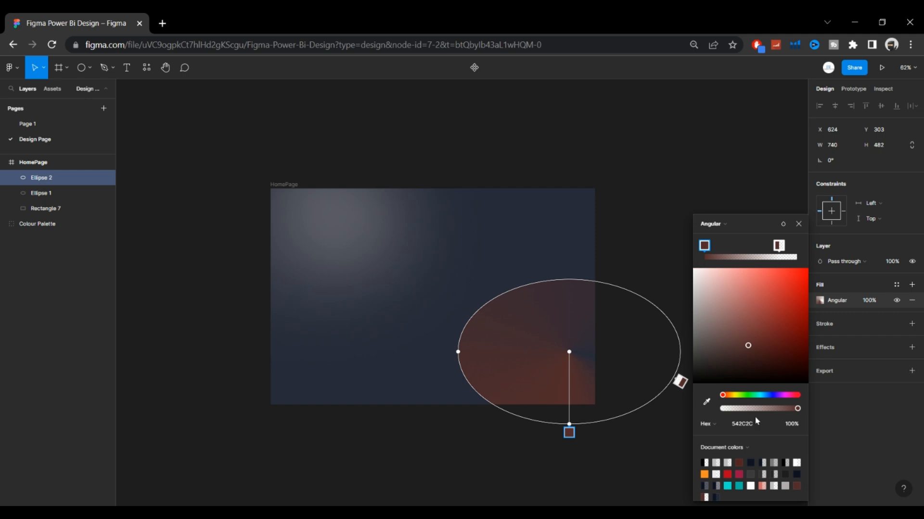
pyautogui.click(874, 302)
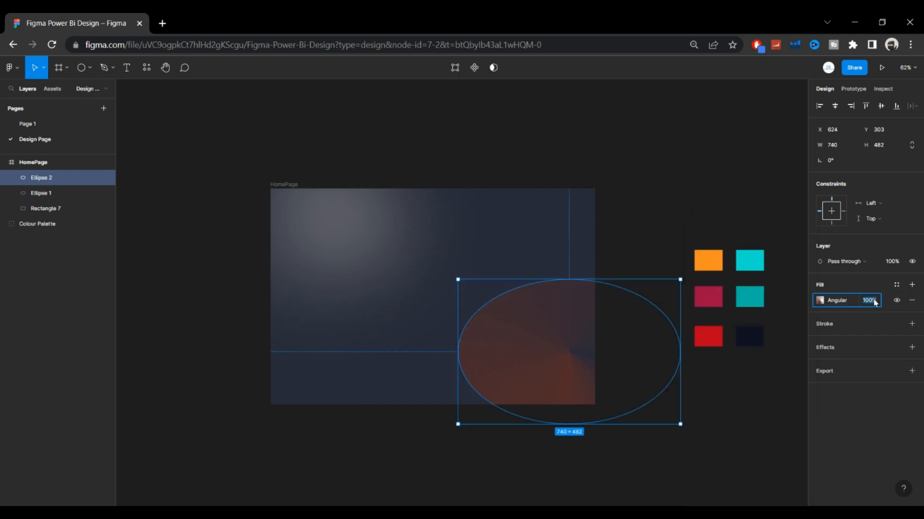
pyautogui.press('Return')
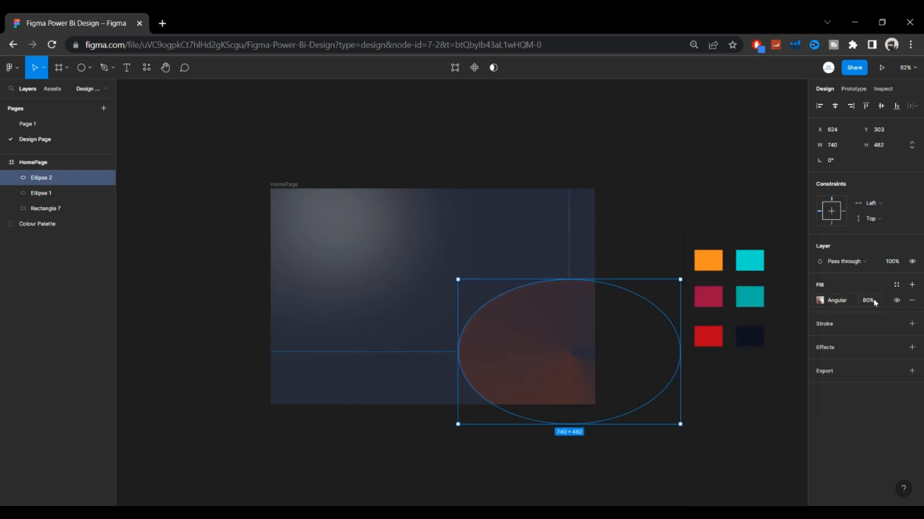
# Add a strong layer blur to the lower-right ellipse so it becomes a soft red glow.
pyautogui.click(911, 347)
pyautogui.click(841, 366)
pyautogui.click(850, 374)
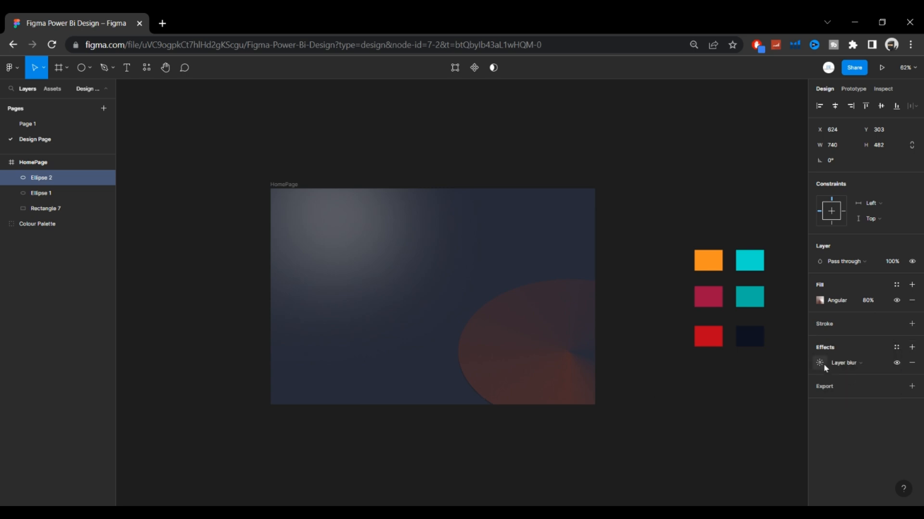
pyautogui.click(820, 364)
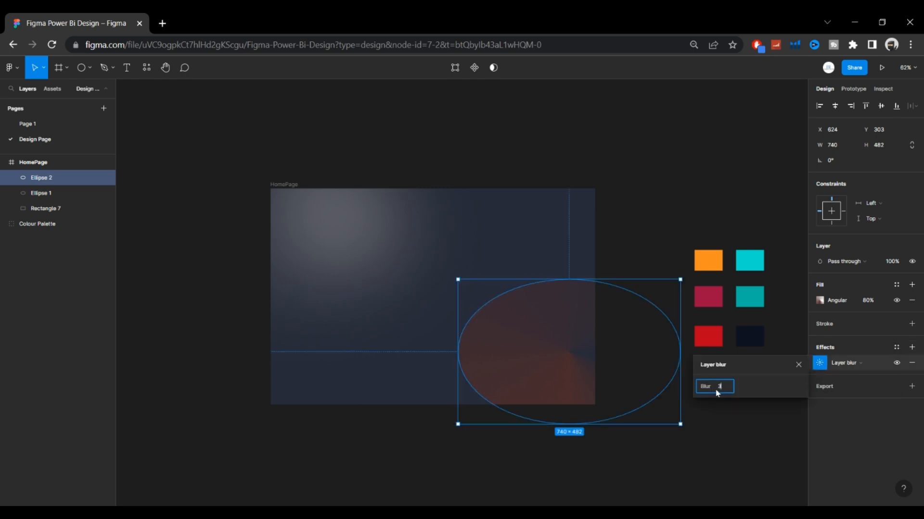
pyautogui.press('Return')
pyautogui.click(645, 461)
# Move the red glow ellipse up and left to about X 592, Y 247 and deselect it.
pyautogui.click(582, 380)
pyautogui.moveTo(582, 380); pyautogui.dragTo(573, 365)
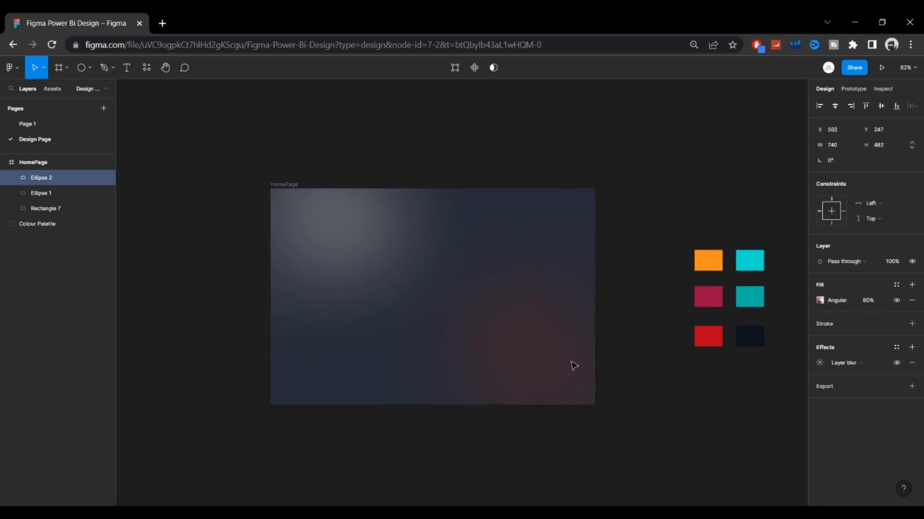
pyautogui.press('Escape')
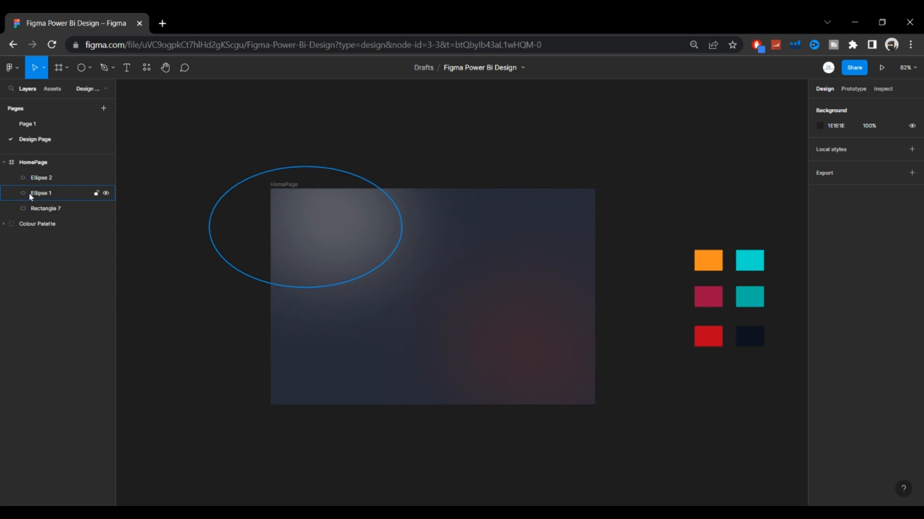
# Rename the Rectangle 7 layer as Backgroung and the Ellipse 1 layer as Light.
pyautogui.doubleClick(53, 209)
pyautogui.write('Backgroun')
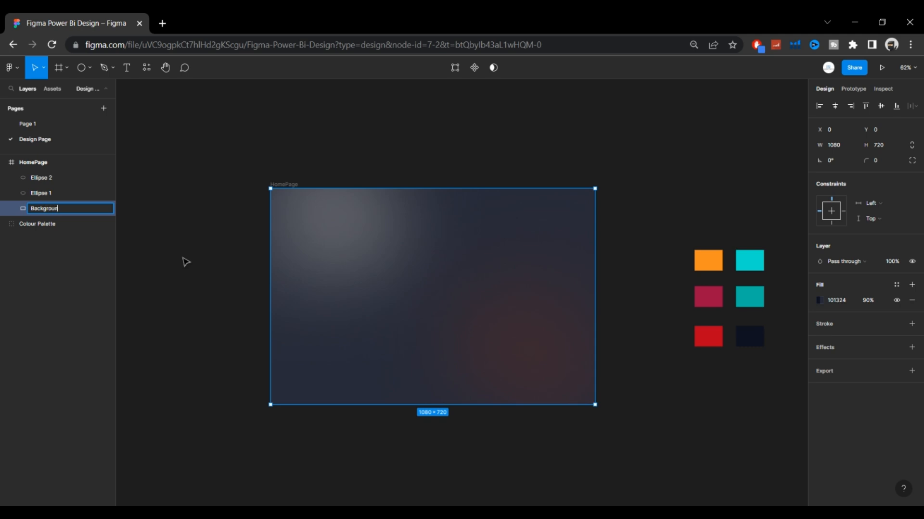
pyautogui.write('g')
pyautogui.press('Return')
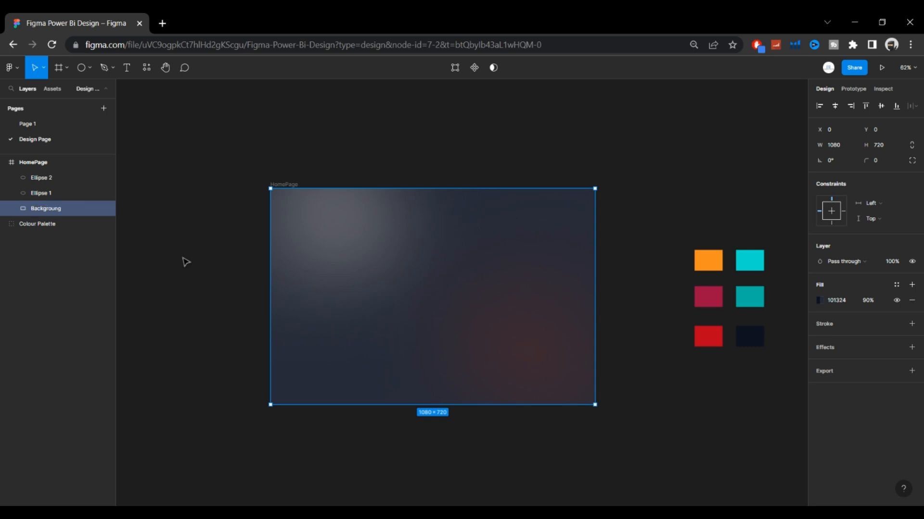
pyautogui.doubleClick(54, 195)
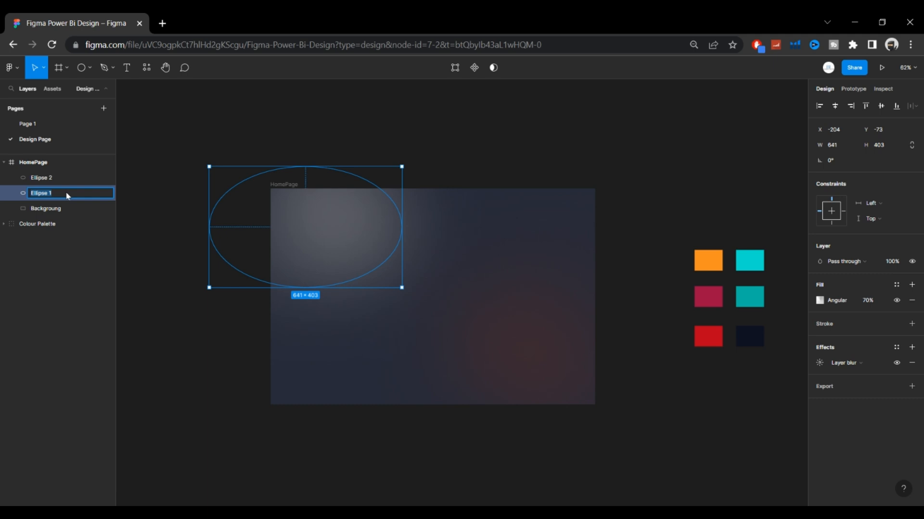
pyautogui.write('L')
pyautogui.press('Return')
# Rename the Ellipse 2 layer as RedLightEffect.
pyautogui.click(53, 168)
pyautogui.click(47, 177)
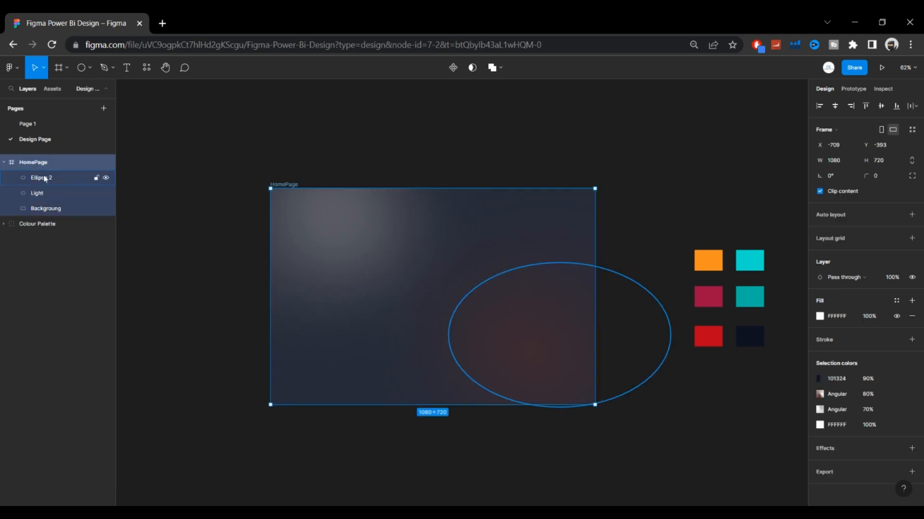
pyautogui.doubleClick(47, 178)
pyautogui.write('RedLightEffect')
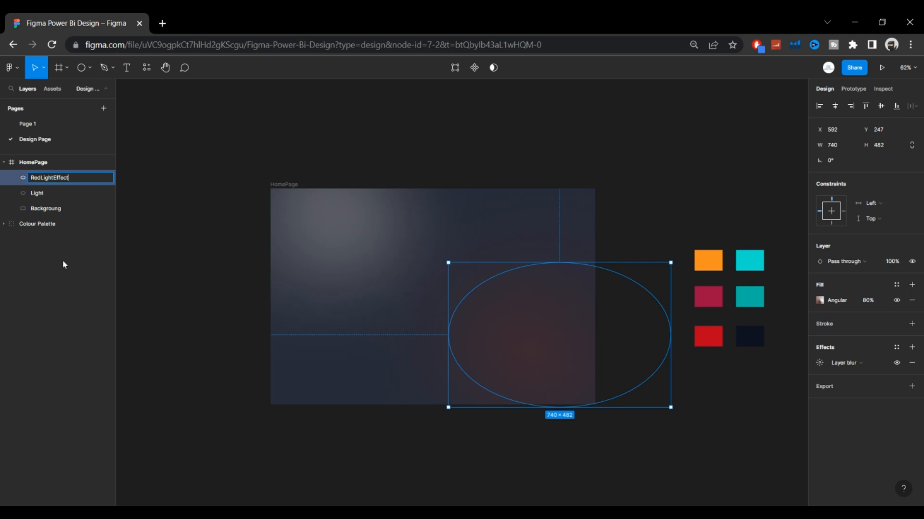
pyautogui.press('Return')
# Group the RedLightEffect, Light and Backgroung layers, and name the group HomeBackground.
pyautogui.keyDown('shift'); pyautogui.click(48, 193); pyautogui.keyUp('shift')
pyautogui.keyDown('shift'); pyautogui.click(58, 207); pyautogui.keyUp('shift')
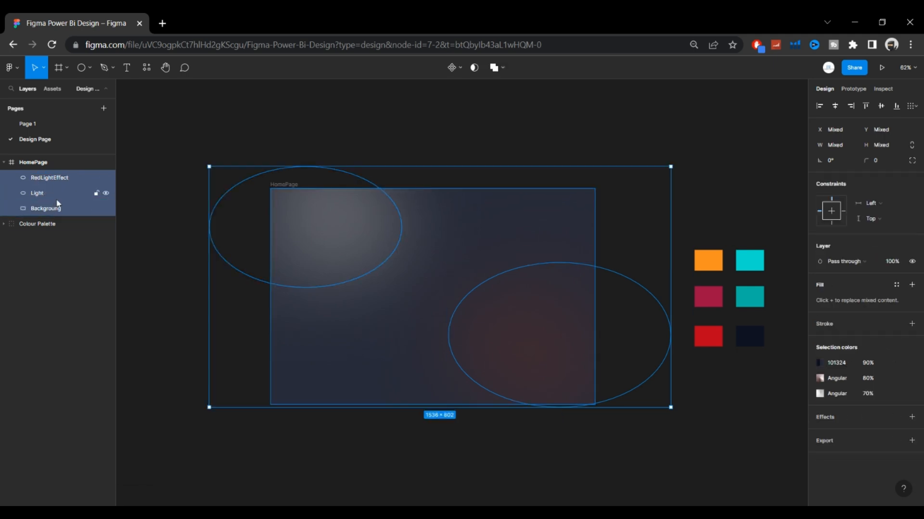
pyautogui.rightClick(57, 204)
pyautogui.click(118, 290)
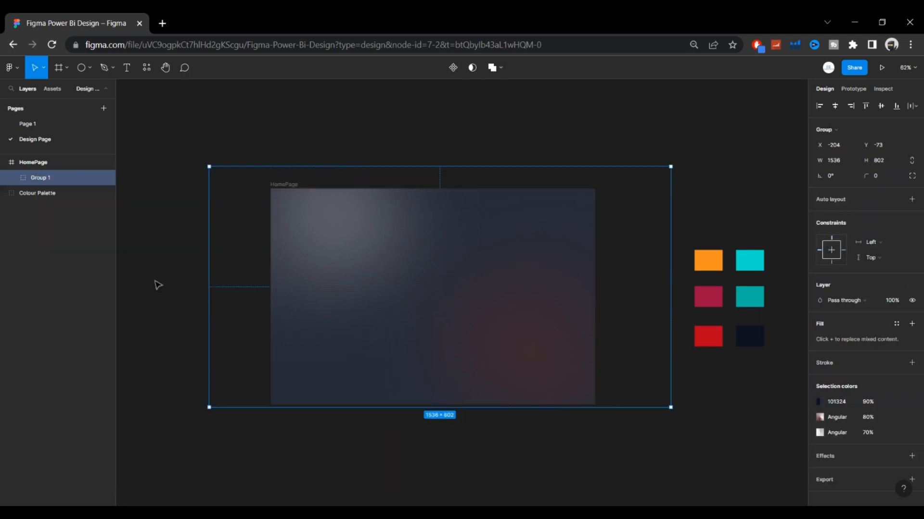
pyautogui.doubleClick(82, 177)
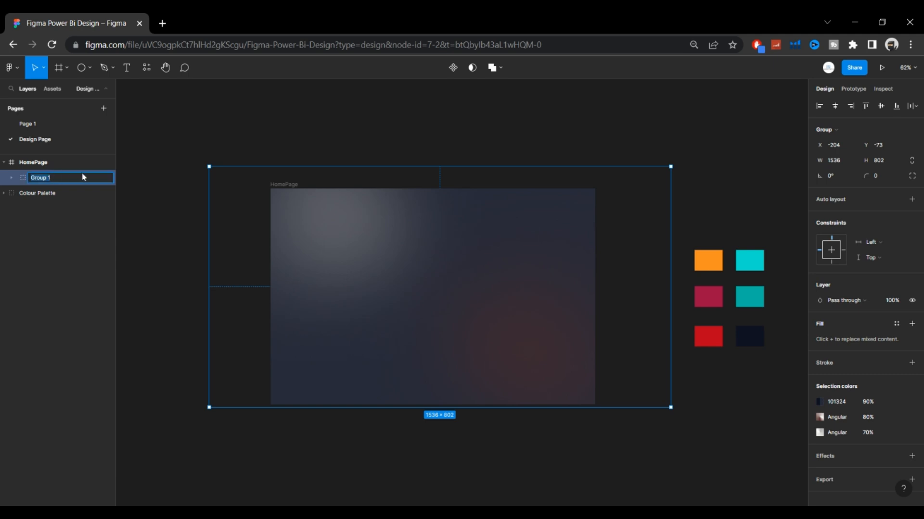
pyautogui.write('HOmeBackground')
pyautogui.press('Return')
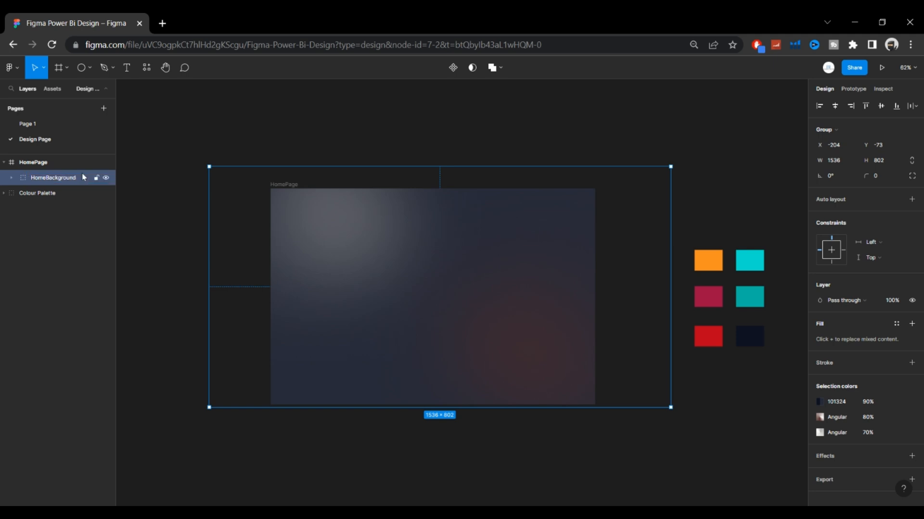
pyautogui.click(492, 124)
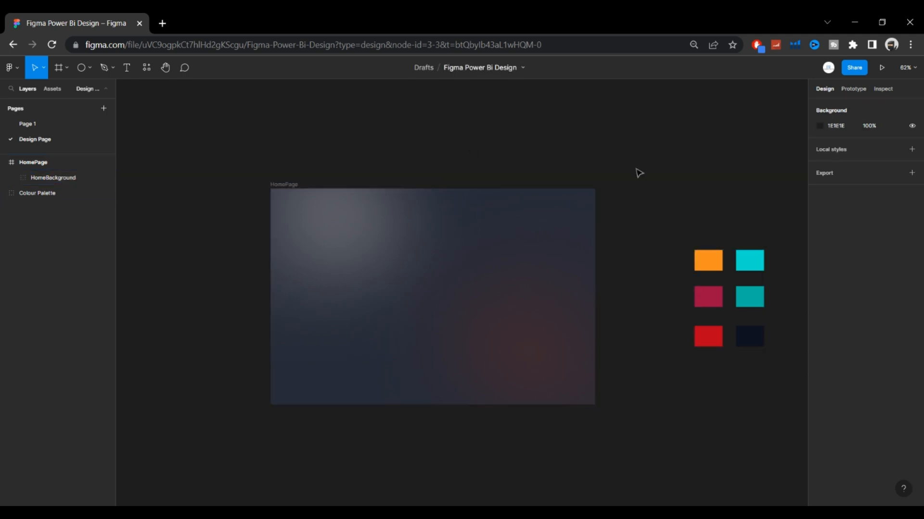
# Draw a rectangle about 244 × 271 in the upper-left part of the HomePage frame.
pyautogui.click(66, 69)
pyautogui.click(84, 70)
pyautogui.click(90, 68)
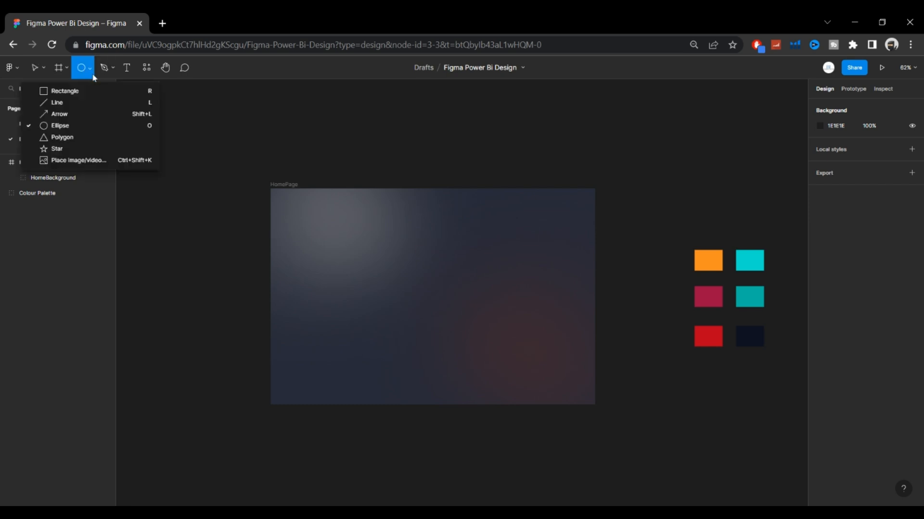
pyautogui.click(63, 90)
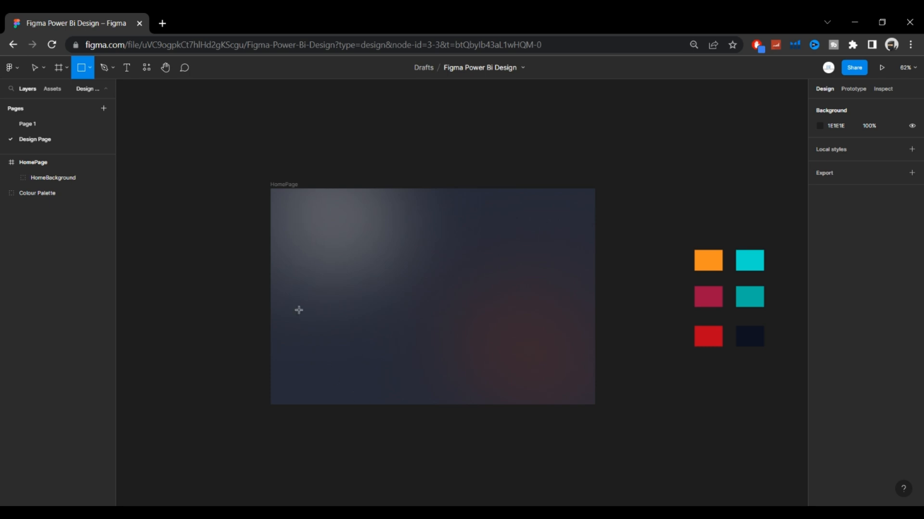
pyautogui.scroll(3, 264, 278)
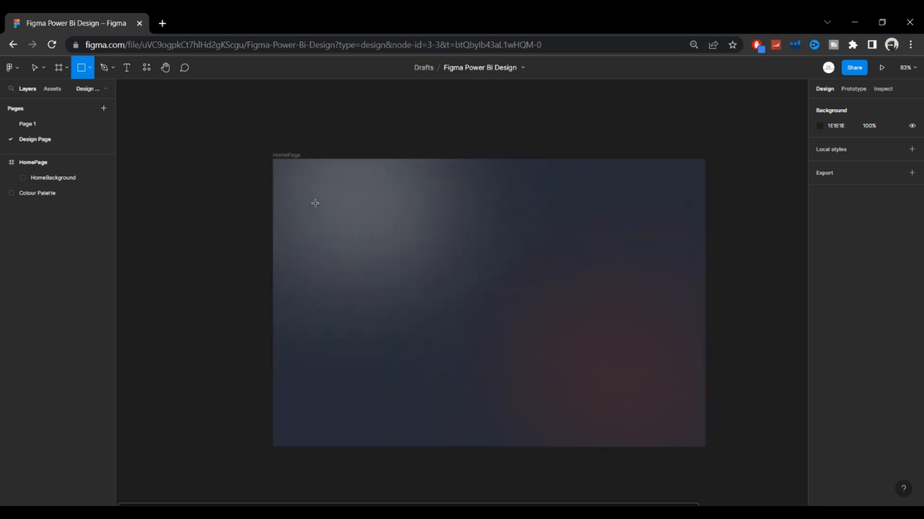
pyautogui.moveTo(314, 202)
pyautogui.mouseDown()
pyautogui.moveTo(348, 251)
pyautogui.moveTo(396, 281)
pyautogui.moveTo(413, 315)
pyautogui.moveTo(371, 276)
pyautogui.moveTo(364, 282)
pyautogui.mouseUp()
# Duplicate the rectangle, try the copy lower down and undo that move, and enlarge the copy to about 254 × 295.
pyautogui.hotkey('ctrl', 'd')
pyautogui.moveTo(364, 384); pyautogui.dragTo(363, 414)
pyautogui.hotkey('ctrl', 'z')
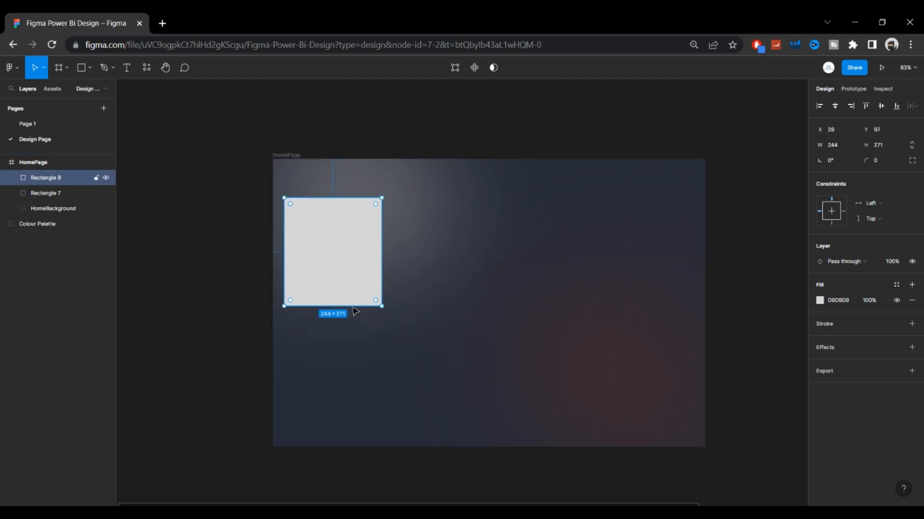
pyautogui.moveTo(382, 307); pyautogui.dragTo(386, 317)
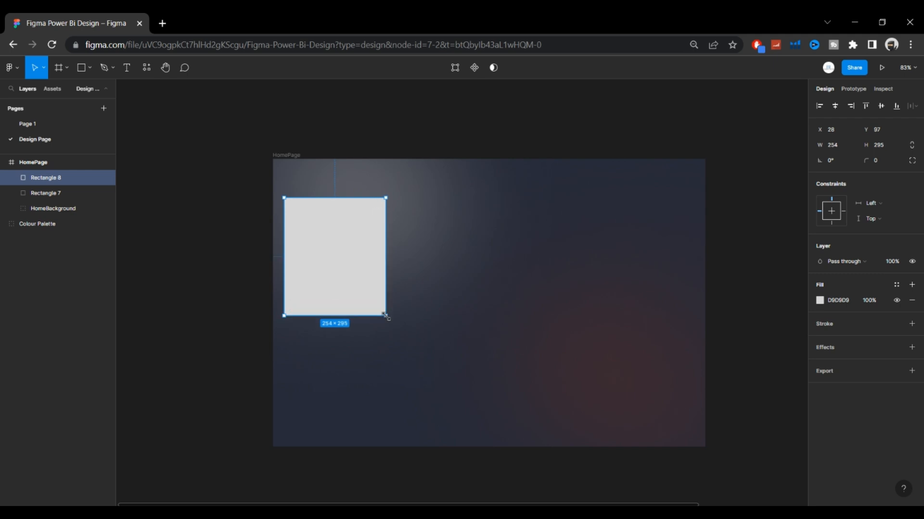
# Duplicate the enlarged rectangle, try the copy directly below it at Y 402, and undo the move.
pyautogui.hotkey('ctrl', 'd')
pyautogui.moveTo(363, 278); pyautogui.dragTo(363, 400)
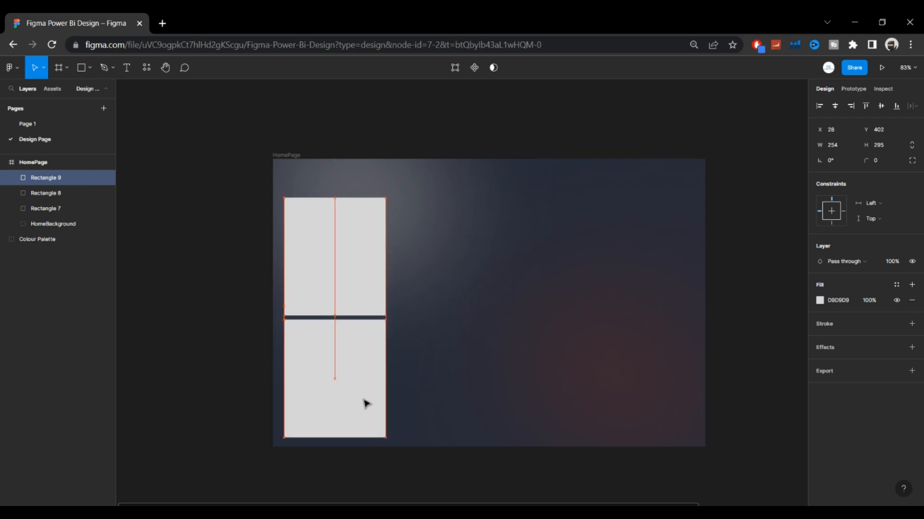
pyautogui.hotkey('ctrl', 'z')
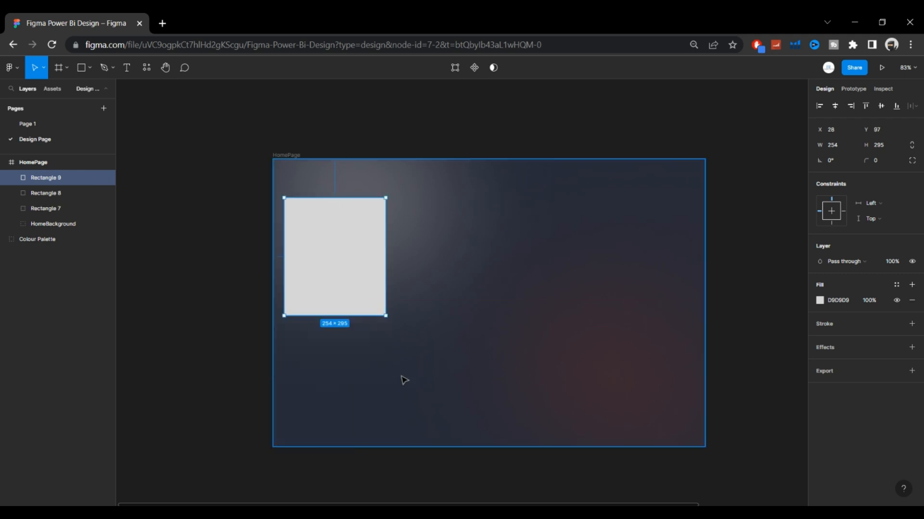
# Try a corner radius on the front rectangle and a move towards the middle of the frame, and undo the move.
pyautogui.click(878, 167)
pyautogui.write('3')
pyautogui.click(732, 249)
pyautogui.click(340, 246)
pyautogui.click(34, 192)
pyautogui.moveTo(365, 266); pyautogui.dragTo(503, 301)
pyautogui.hotkey('ctrl', 'z')
pyautogui.click(504, 302)
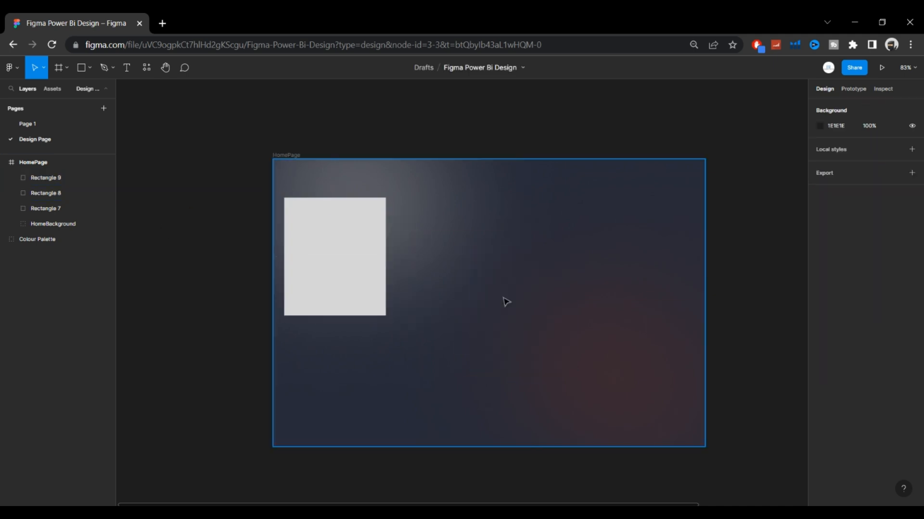
# Delete the two enlarged duplicate rectangles stacked over the original.
pyautogui.click(323, 286)
pyautogui.moveTo(323, 286); pyautogui.dragTo(417, 315)
pyautogui.press('Delete')
pyautogui.click(358, 249)
pyautogui.press('Delete')
pyautogui.click(336, 268)
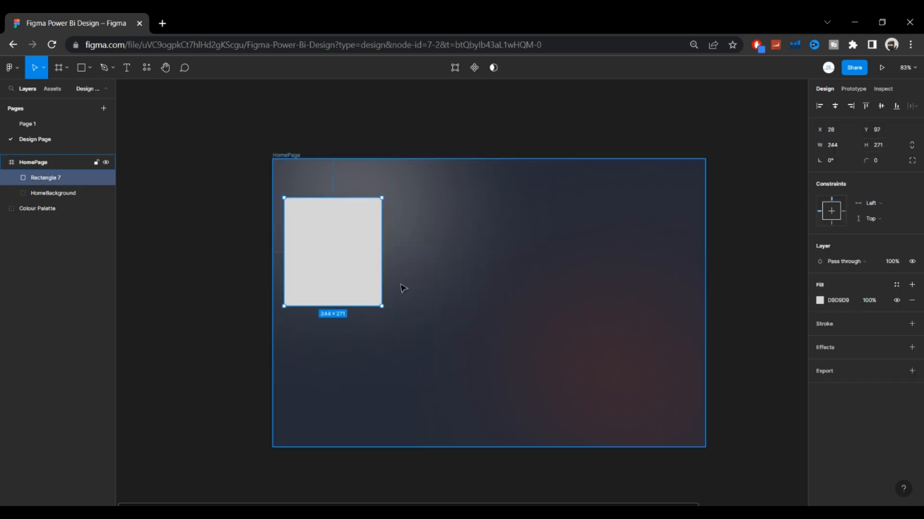
pyautogui.press('Escape')
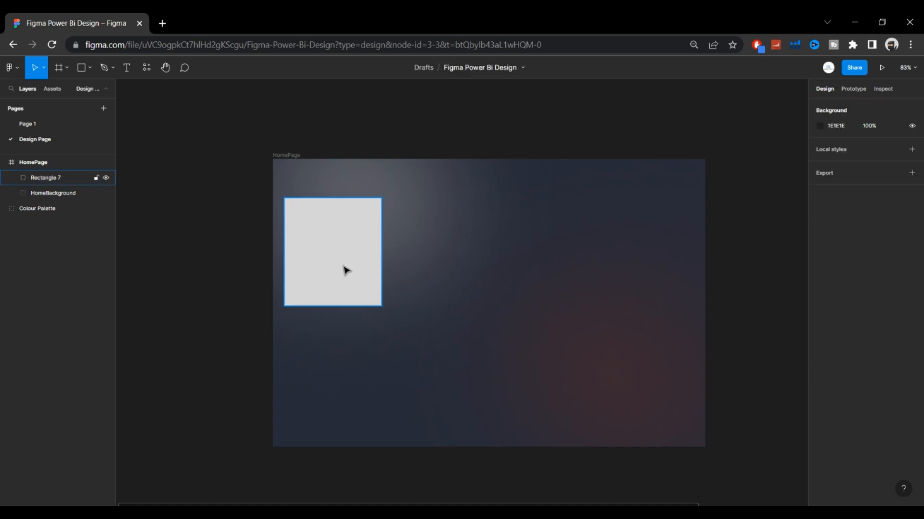
# Try the restored 254 × 295 rectangle below the smaller one, undo that move, and delete the smaller 244 × 271 rectangle.
pyautogui.moveTo(345, 270); pyautogui.dragTo(344, 387)
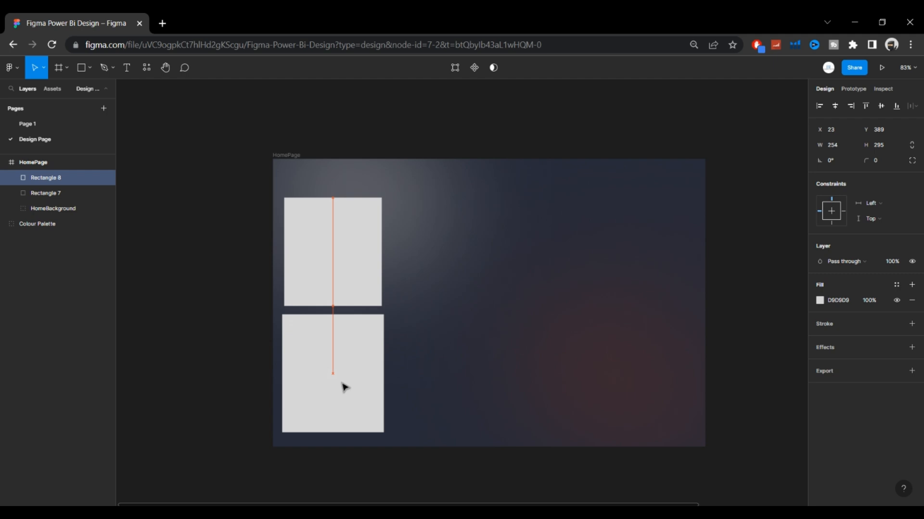
pyautogui.hotkey('ctrl', 'z')
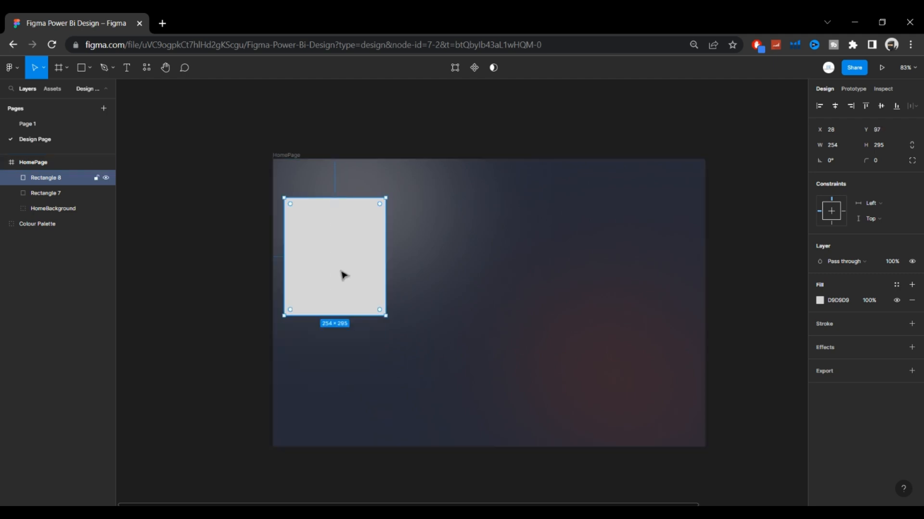
pyautogui.click(91, 194)
pyautogui.press('Delete')
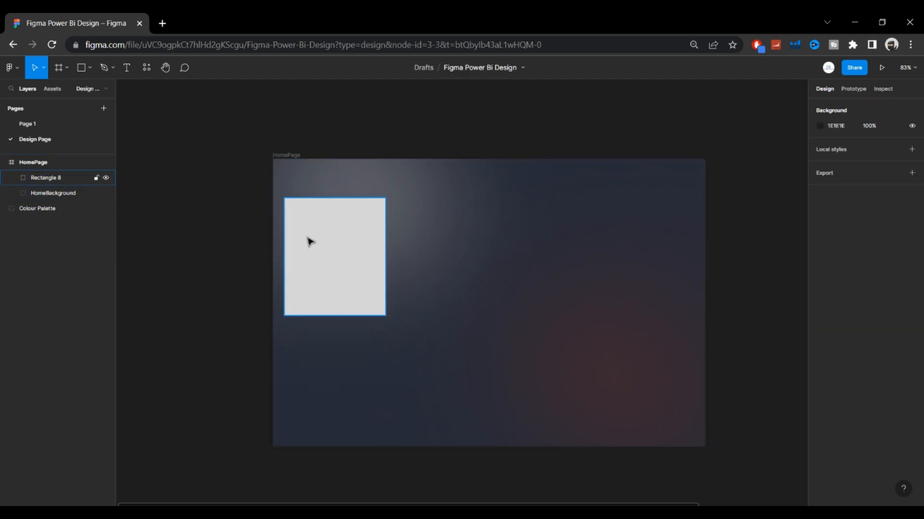
# Duplicate the remaining rectangle, try the copy below it, undo the move, and delete the copy.
pyautogui.click(313, 242)
pyautogui.hotkey('ctrl', 'd')
pyautogui.moveTo(320, 241); pyautogui.dragTo(329, 373)
pyautogui.hotkey('ctrl', 'z')
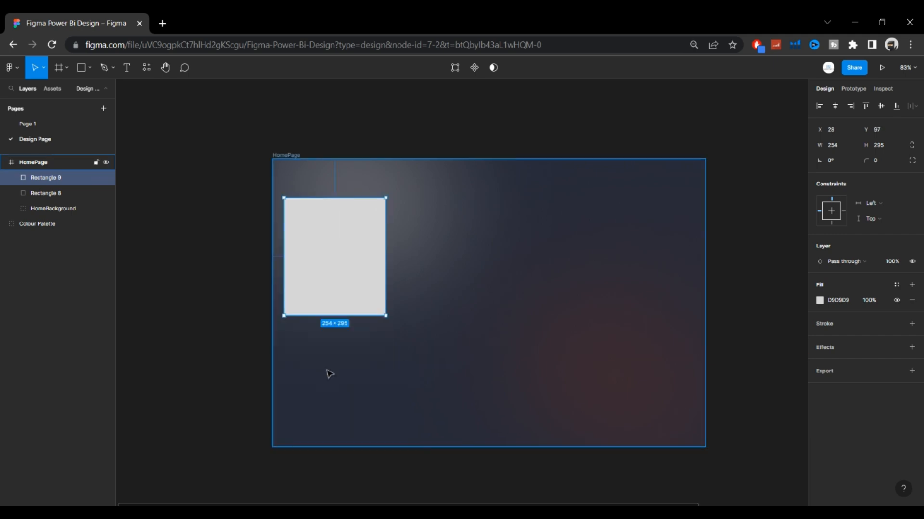
pyautogui.press('Delete')
# Set the rectangle's corner radius to 20 and fill it with the dark navy document colour 101326.
pyautogui.click(329, 218)
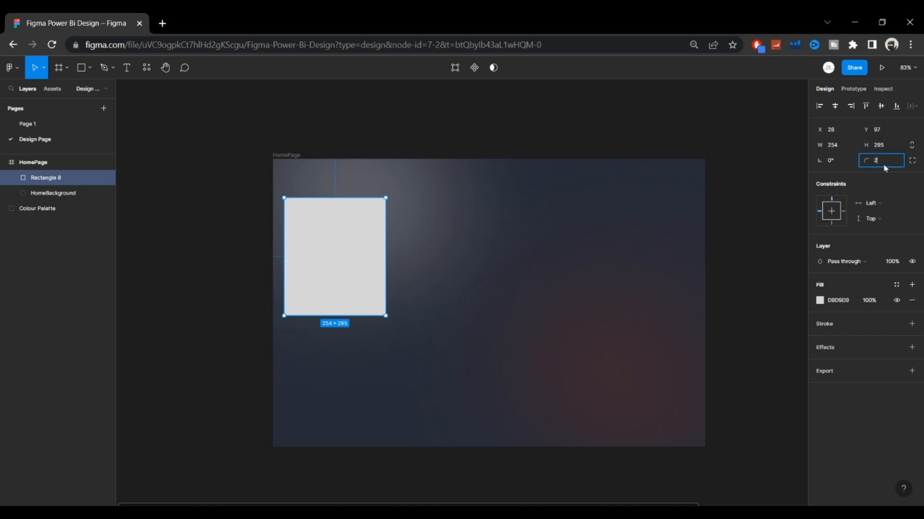
pyautogui.press('Return')
pyautogui.click(820, 300)
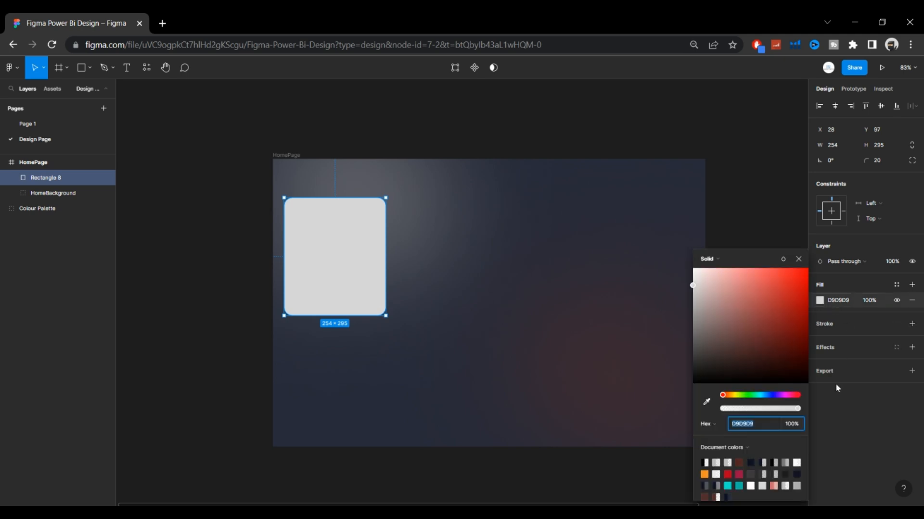
pyautogui.click(753, 464)
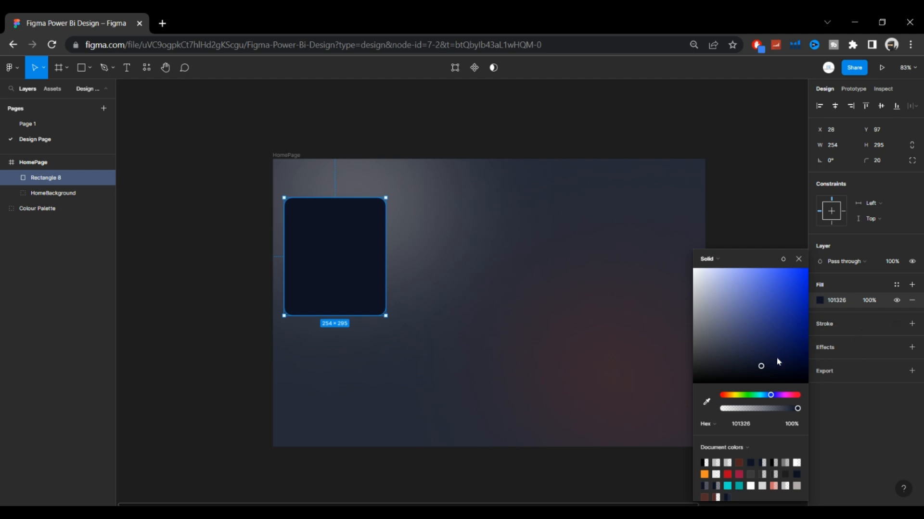
# Set the opacity of the rectangle's navy fill to 70%.
pyautogui.click(868, 301)
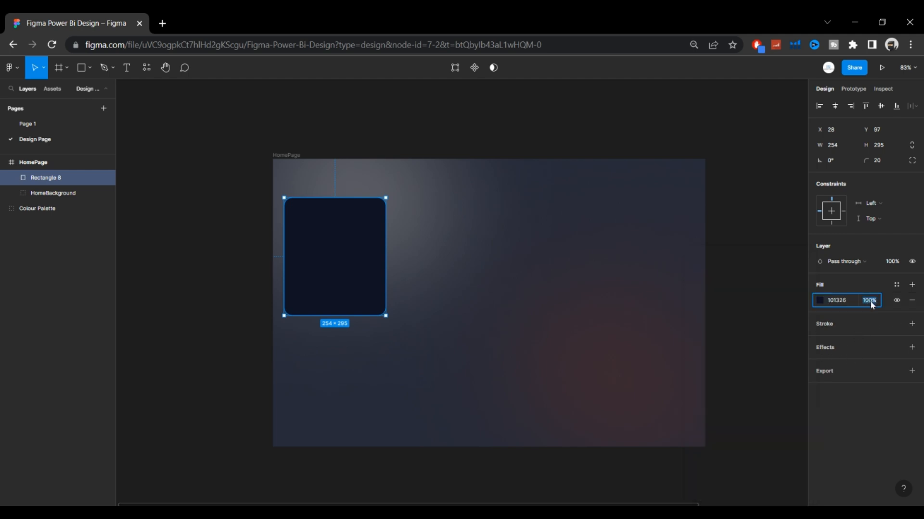
pyautogui.write('70')
pyautogui.press('Return')
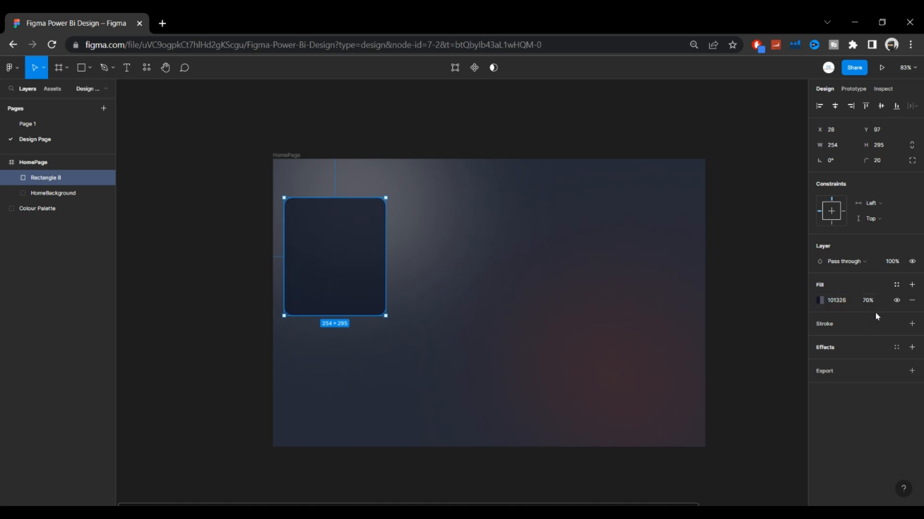
pyautogui.click(783, 279)
# Try a stroke on the navy rectangle, remove it, and add a drop shadow effect.
pyautogui.click(341, 262)
pyautogui.click(910, 324)
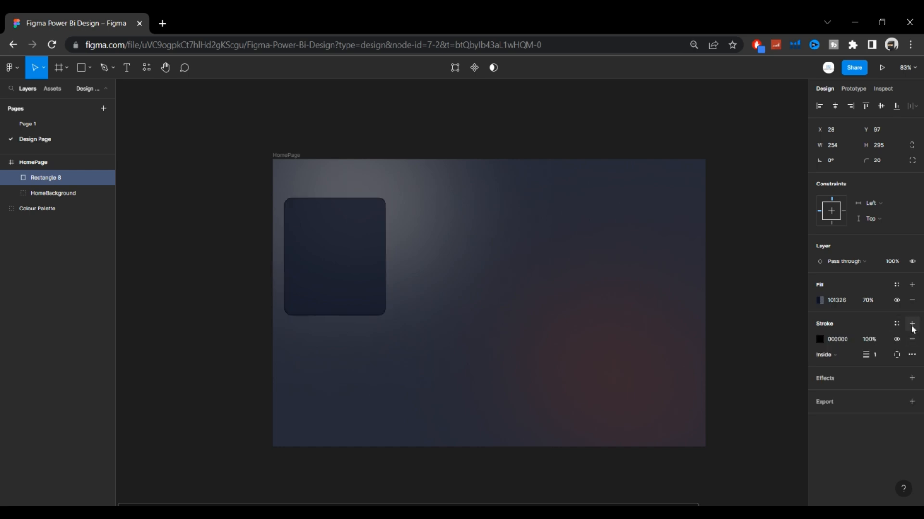
pyautogui.click(912, 339)
pyautogui.click(912, 347)
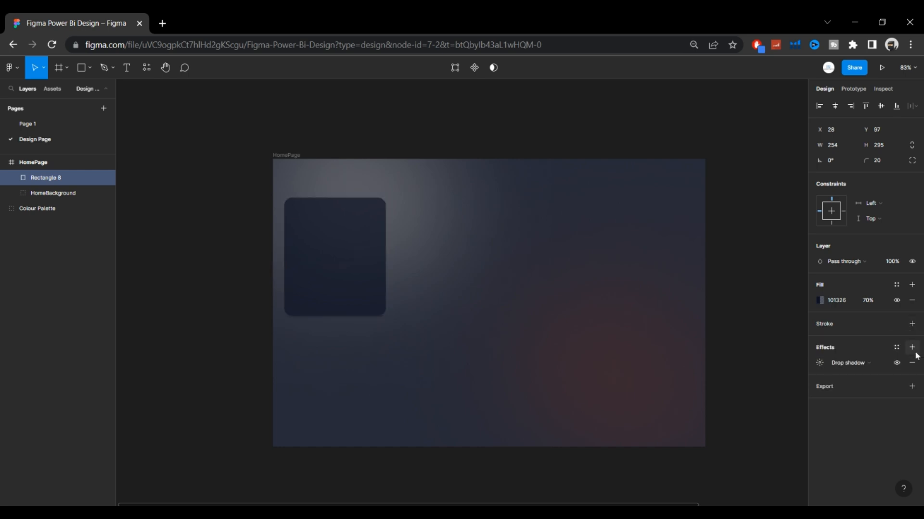
pyautogui.click(864, 367)
pyautogui.click(854, 365)
# Set the drop shadow's X and Y offsets to 5 and its blur to 10.
pyautogui.click(819, 362)
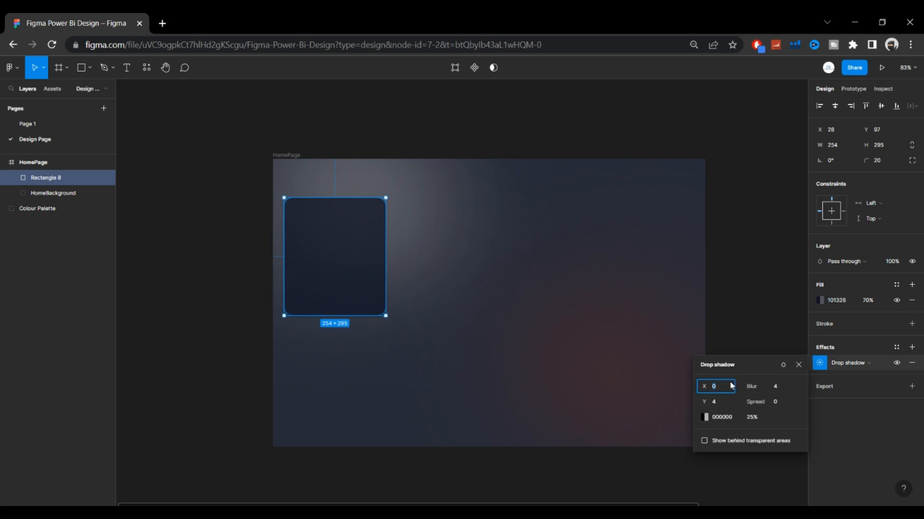
pyautogui.click(724, 402)
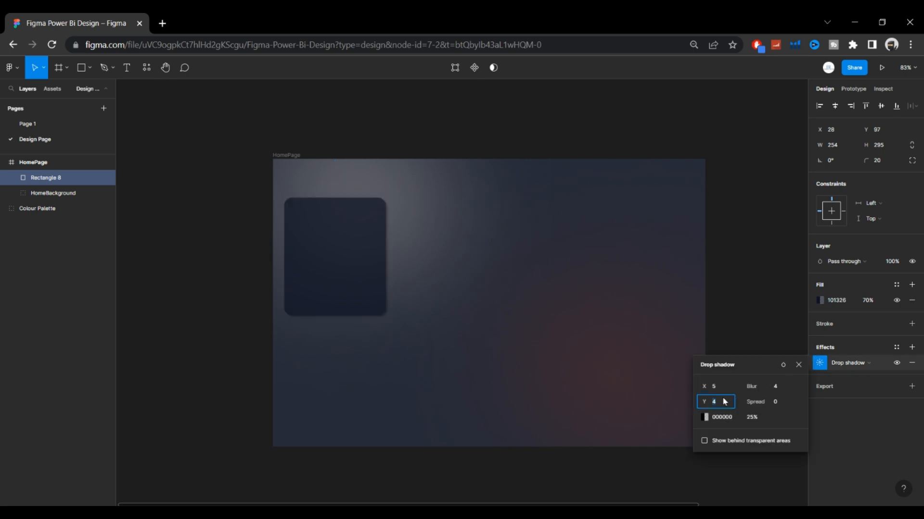
pyautogui.write('5')
pyautogui.press('Return')
pyautogui.click(776, 389)
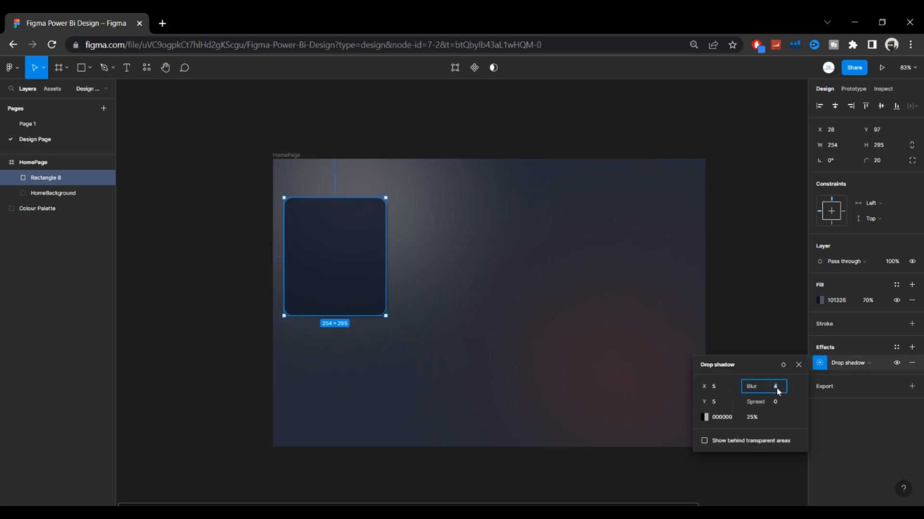
pyautogui.write('10')
pyautogui.press('Return')
pyautogui.click(787, 318)
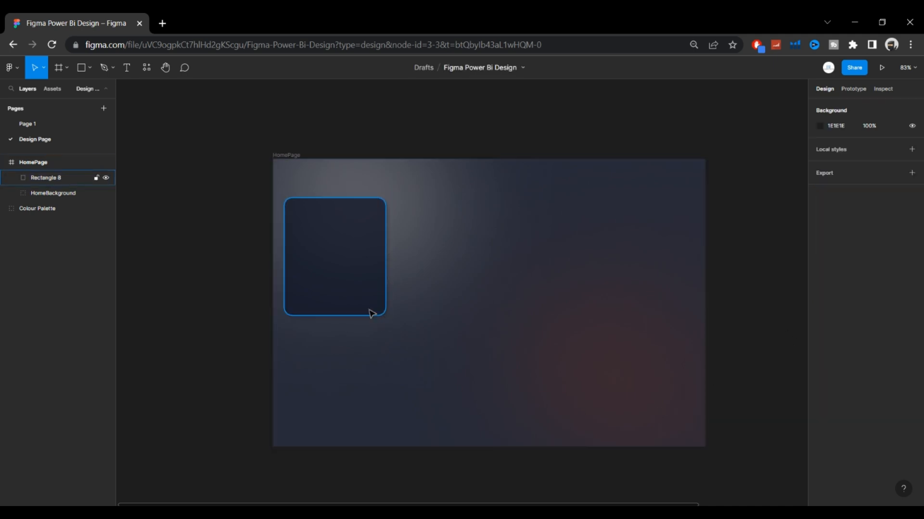
# Add an inner shadow to the rectangle with X and Y offsets of 4.
pyautogui.click(327, 282)
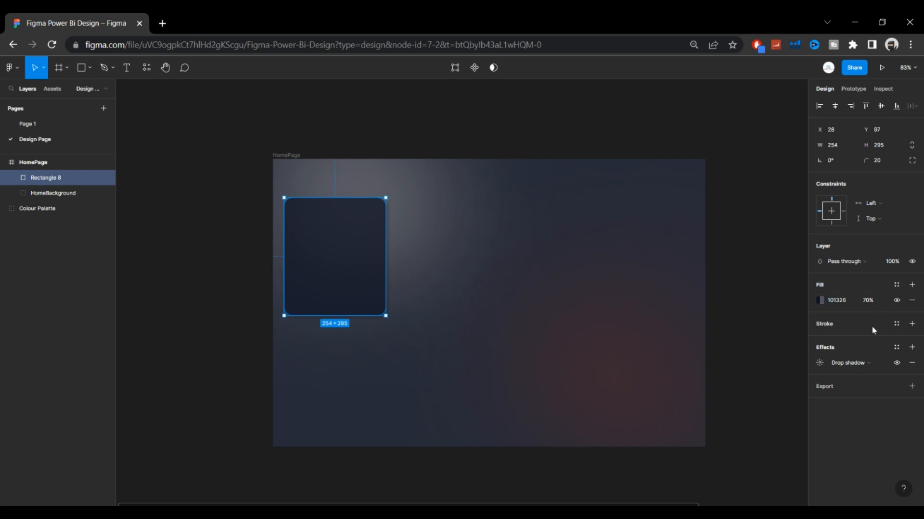
pyautogui.click(911, 351)
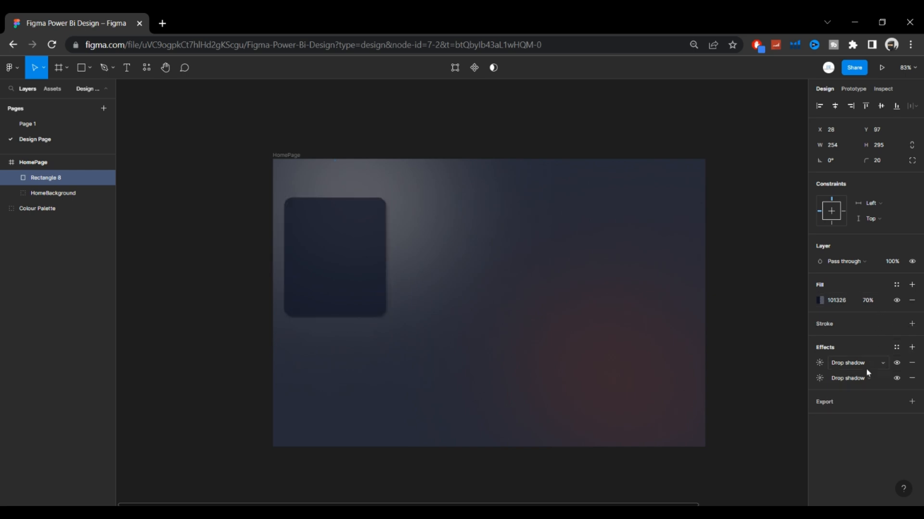
pyautogui.click(849, 362)
pyautogui.click(842, 350)
pyautogui.click(819, 363)
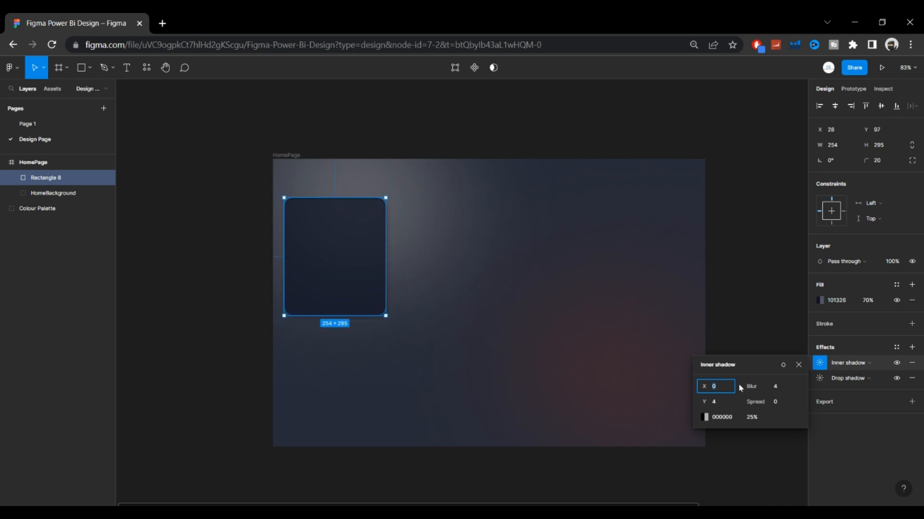
pyautogui.write('4')
pyautogui.click(720, 400)
pyautogui.click(778, 388)
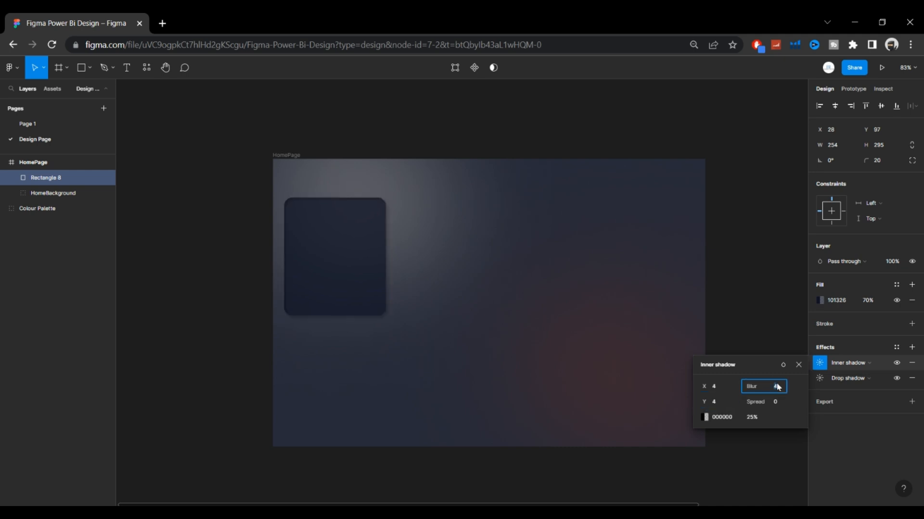
pyautogui.click(767, 306)
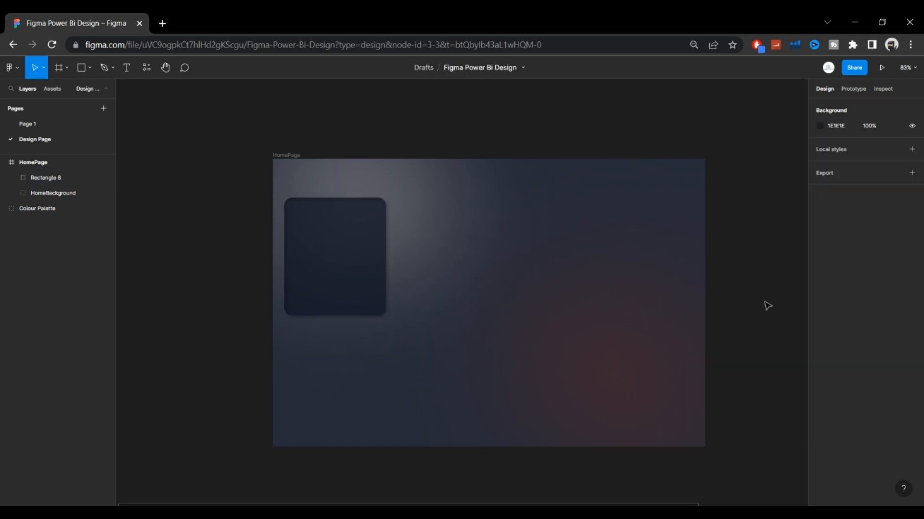
# Add a second inner shadow to the rectangle with X and Y offsets of -4.
pyautogui.click(381, 242)
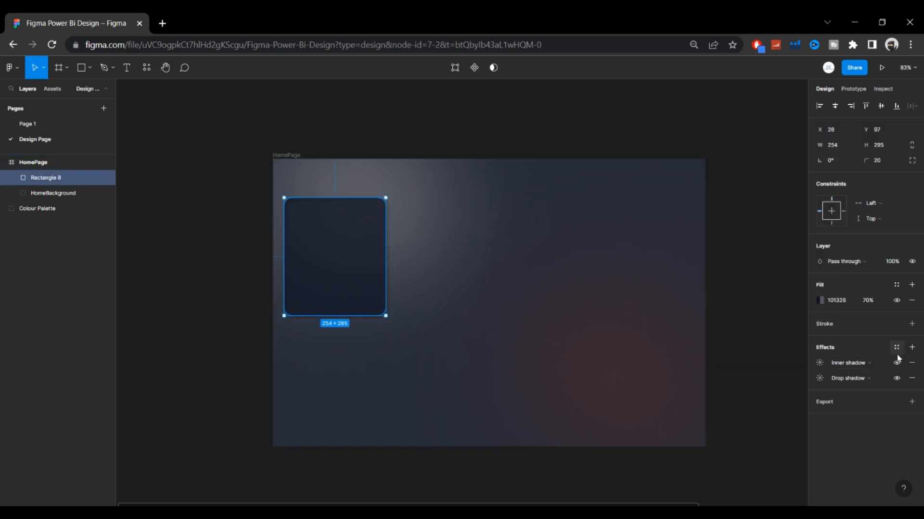
pyautogui.click(912, 348)
pyautogui.click(844, 364)
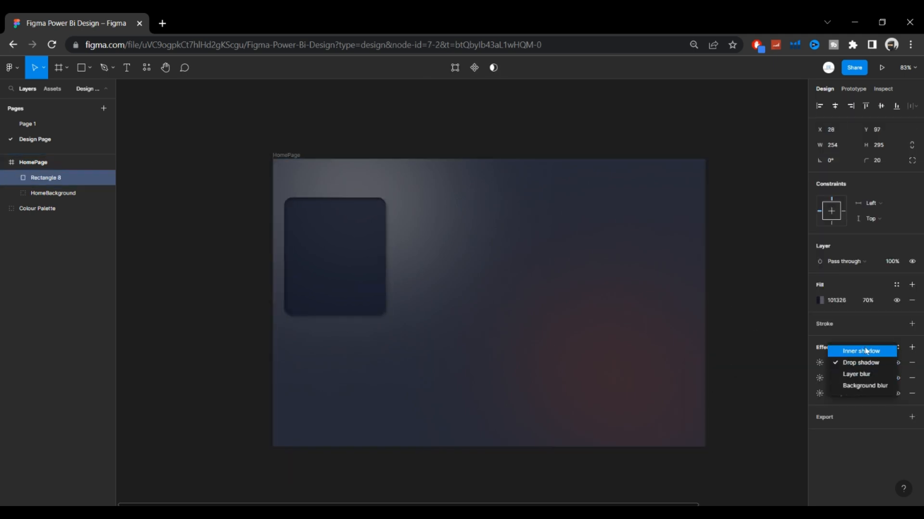
pyautogui.click(846, 352)
pyautogui.click(815, 361)
pyautogui.click(815, 362)
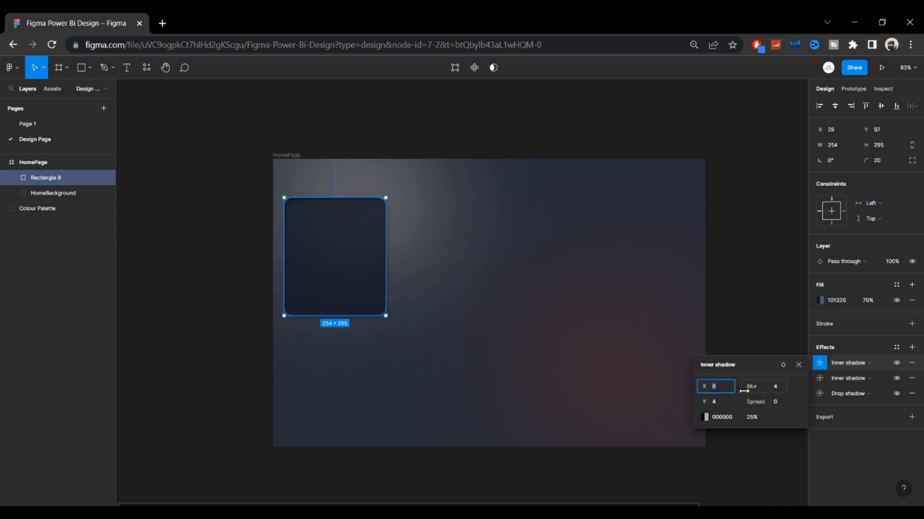
pyautogui.write('-5')
pyautogui.click(727, 403)
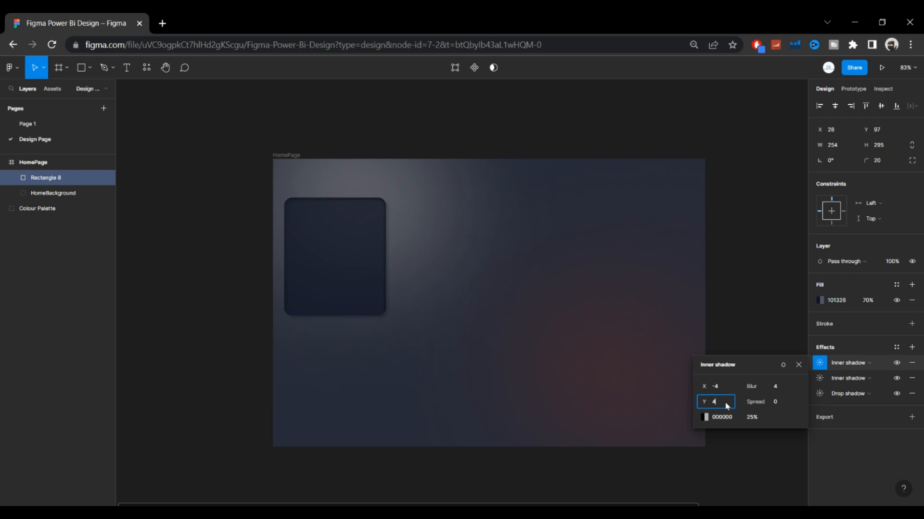
pyautogui.write('-4')
pyautogui.click(774, 388)
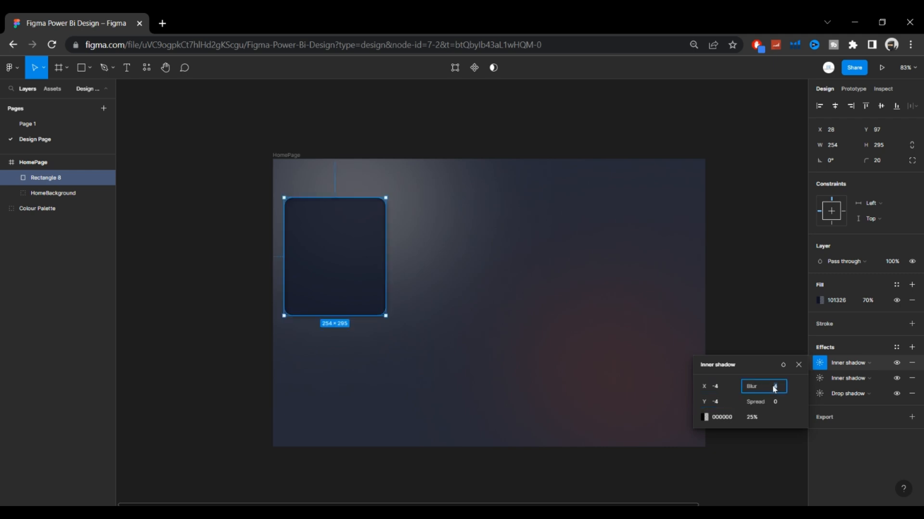
pyautogui.click(784, 309)
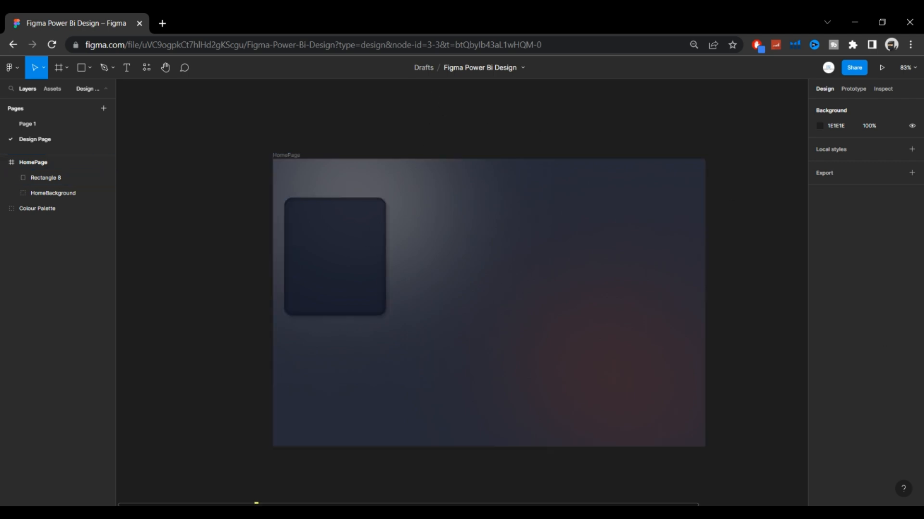
# Change the rectangle's drop shadow offsets to X 6 and Y 6.
pyautogui.click(327, 284)
pyautogui.click(862, 395)
pyautogui.click(852, 394)
pyautogui.click(819, 394)
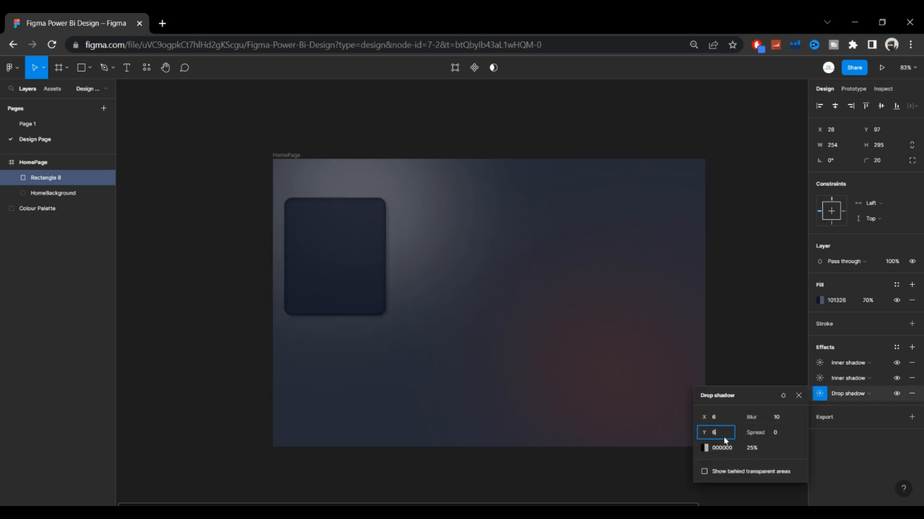
pyautogui.click(740, 325)
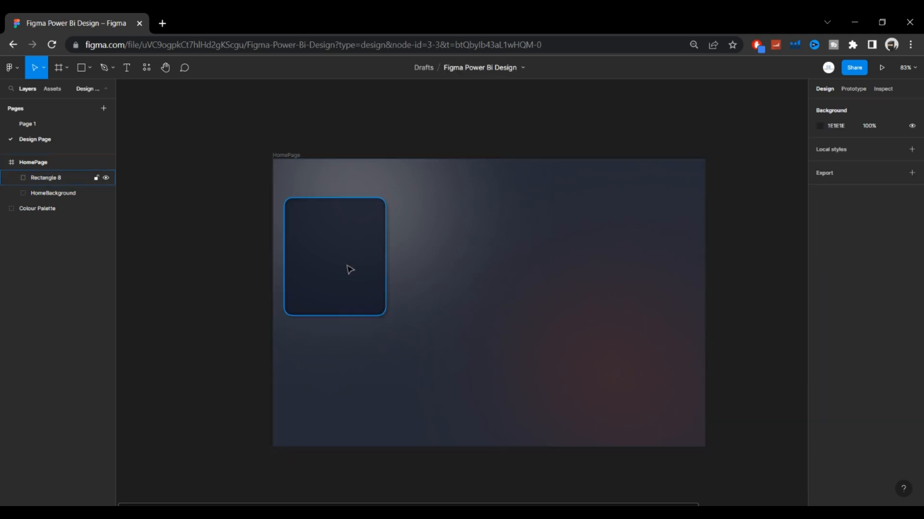
pyautogui.click(375, 254)
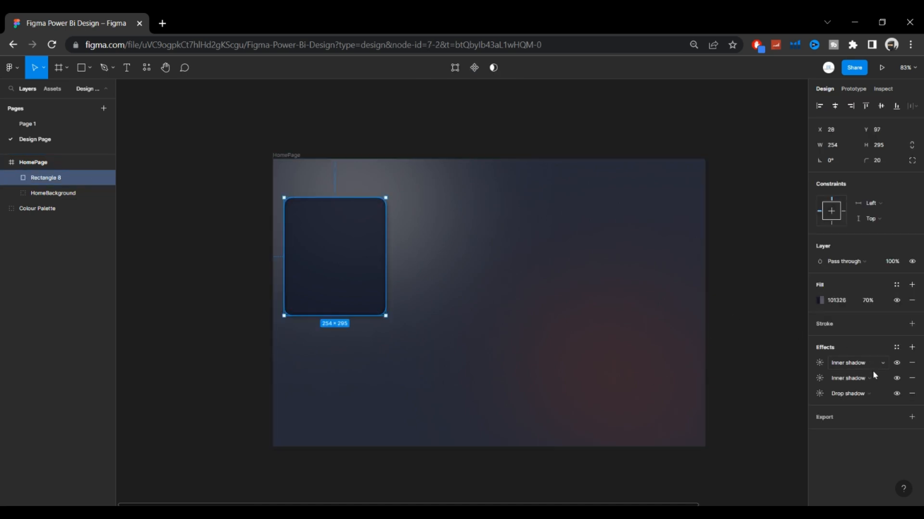
pyautogui.click(749, 290)
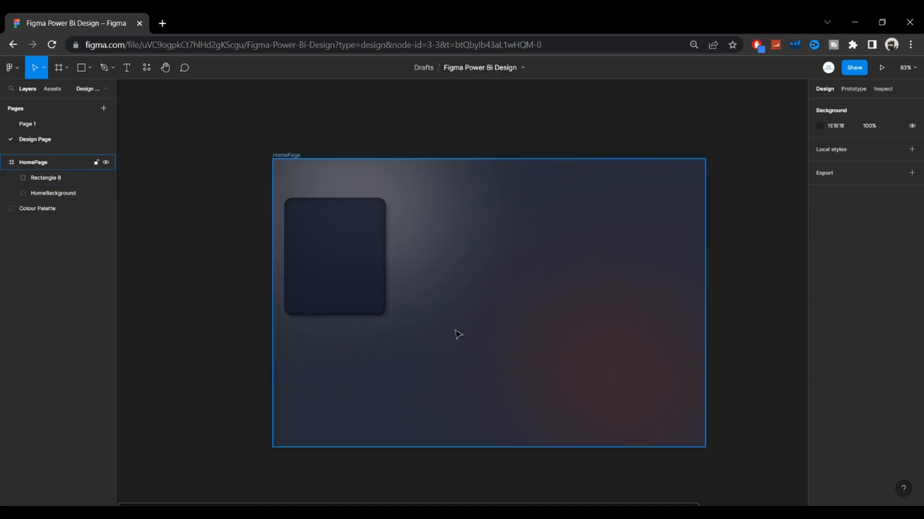
# Change the rectangle's top black fill to a linear gradient with start colour 676767, angled diagonally down towards the right edge.
pyautogui.click(358, 284)
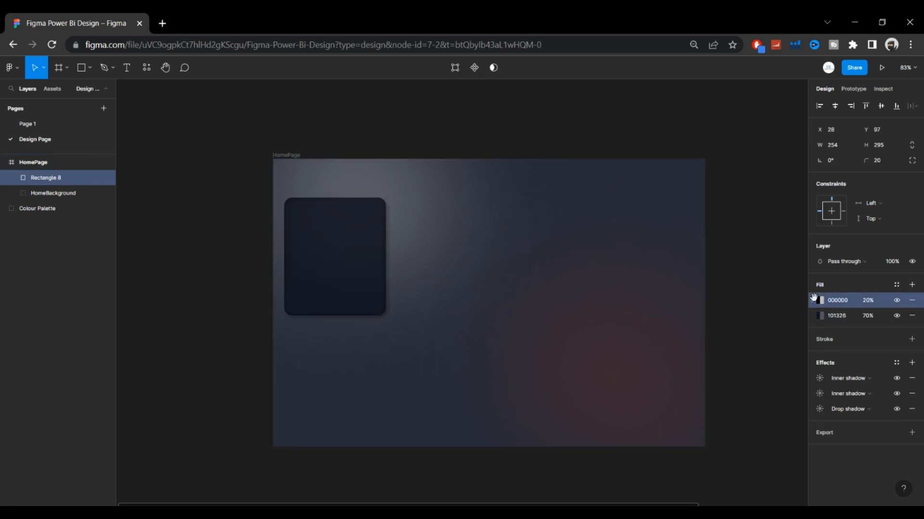
pyautogui.click(821, 300)
pyautogui.click(721, 262)
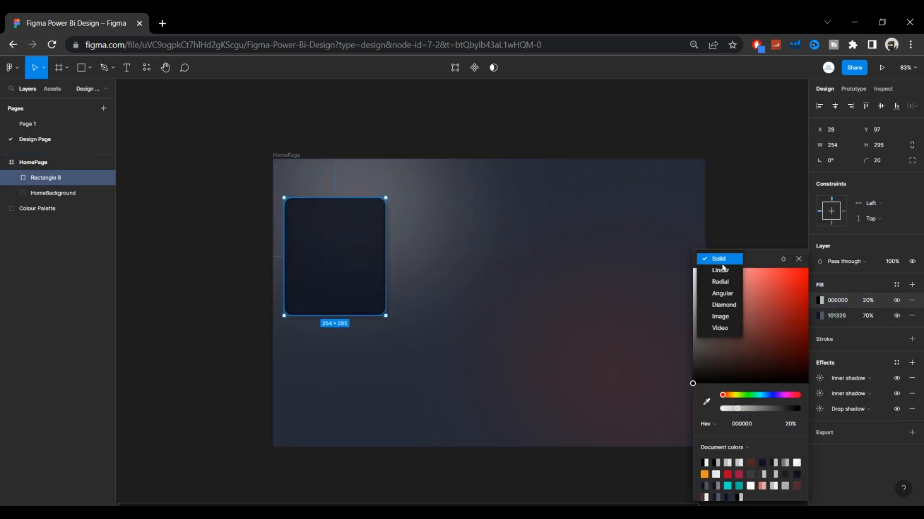
pyautogui.click(721, 270)
pyautogui.moveTo(720, 308); pyautogui.dragTo(638, 342)
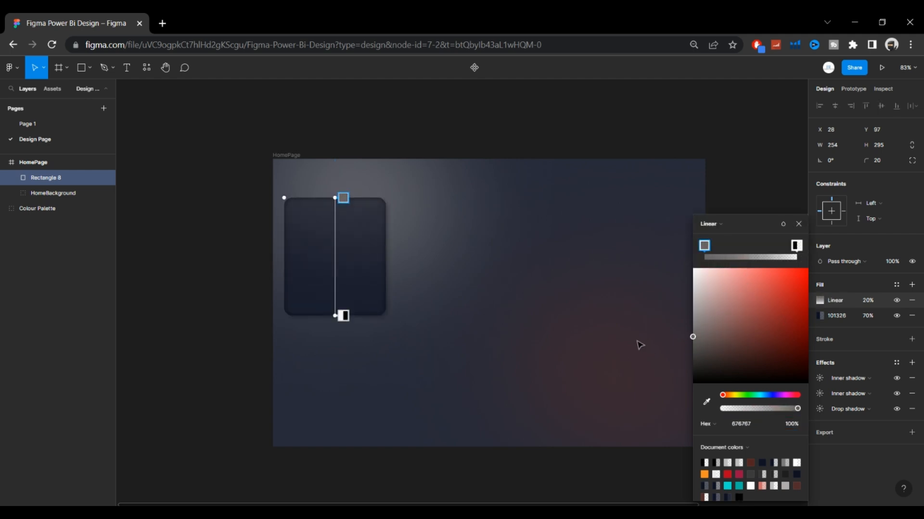
pyautogui.moveTo(343, 316); pyautogui.dragTo(407, 276)
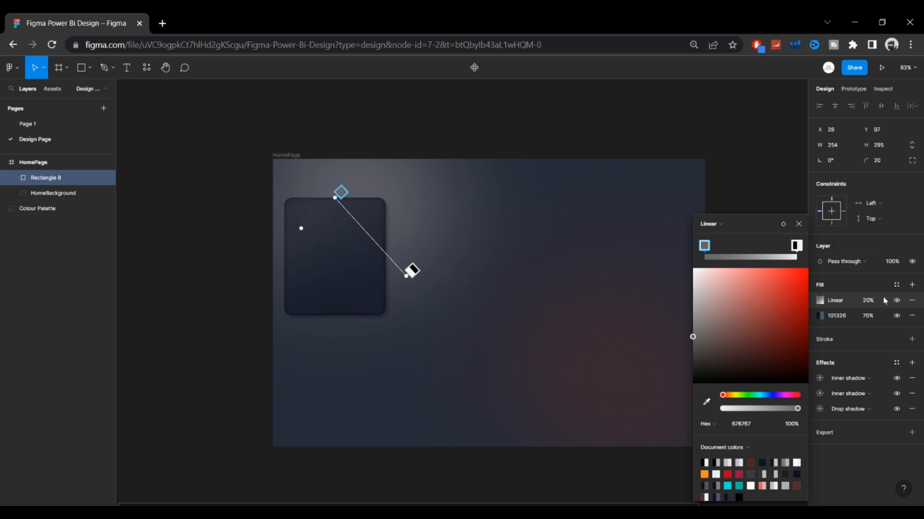
pyautogui.click(767, 191)
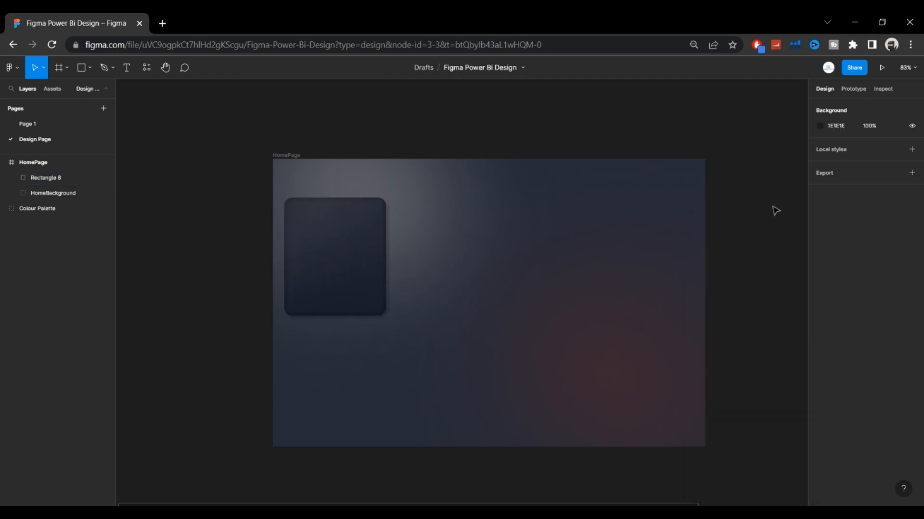
# Duplicate the card and place the copy directly beneath the original at X 28, Y 406.
pyautogui.click(376, 267)
pyautogui.hotkey('ctrl', 'd')
pyautogui.moveTo(373, 266); pyautogui.dragTo(378, 390)
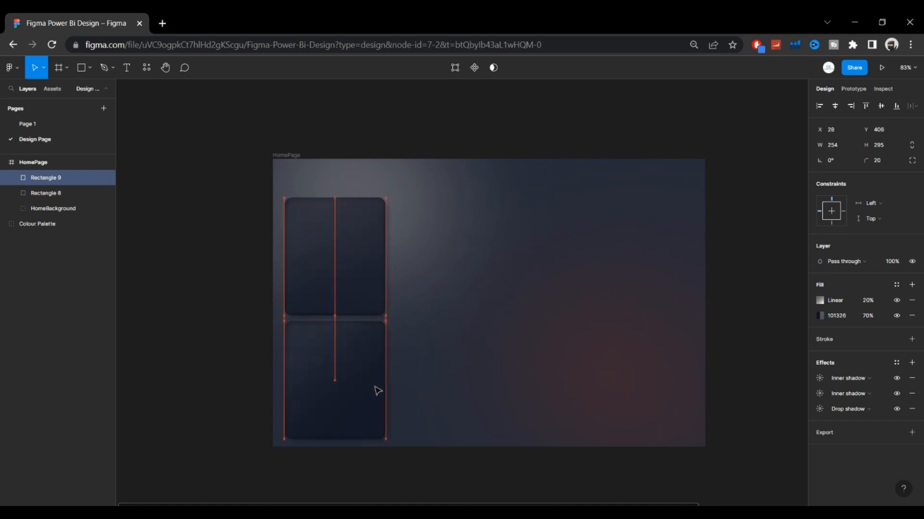
pyautogui.click(733, 311)
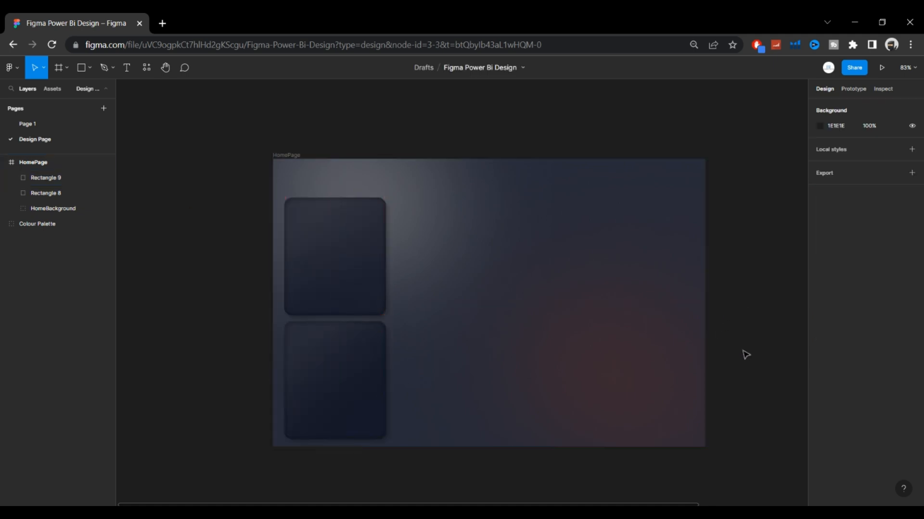
# Complete the upper row with a 498-wide copy of the card beside it and a 254-wide copy at X 806.
pyautogui.click(381, 250)
pyautogui.hotkey('ctrl', 'd')
pyautogui.moveTo(382, 250); pyautogui.dragTo(589, 248)
pyautogui.click(360, 251)
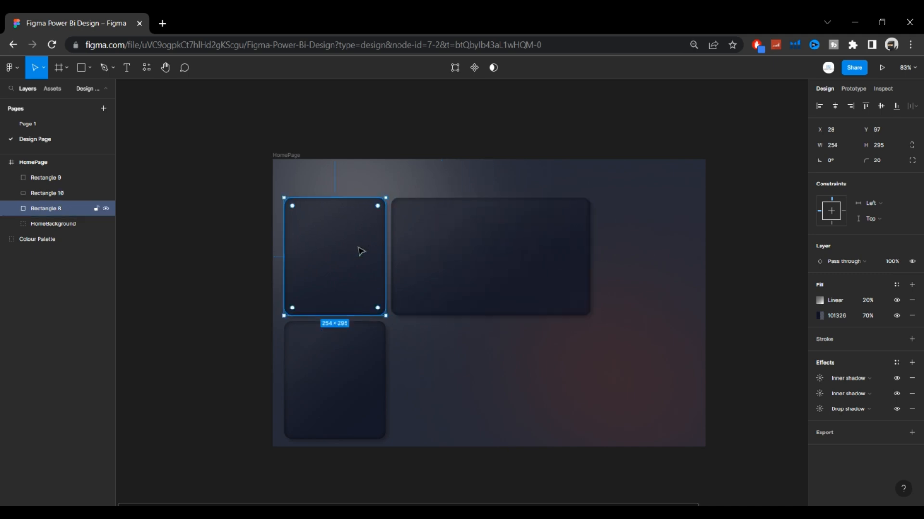
pyautogui.moveTo(361, 251); pyautogui.dragTo(665, 251)
# Copy the wide middle card and the narrow right card down to the second row at Y 406.
pyautogui.click(511, 265)
pyautogui.moveTo(511, 265); pyautogui.dragTo(511, 386)
pyautogui.click(629, 264)
pyautogui.moveTo(629, 264); pyautogui.dragTo(628, 385)
pyautogui.click(716, 340)
pyautogui.click(688, 399)
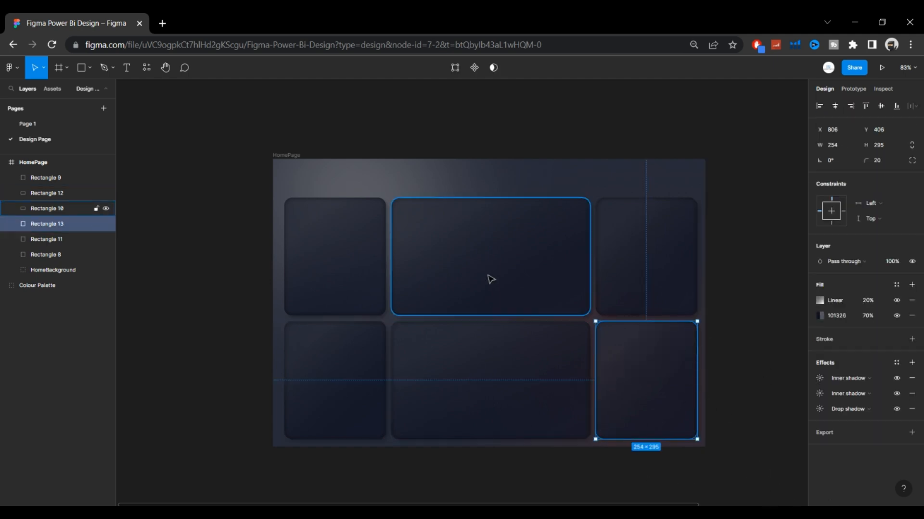
# Set the linear gradient fill opacity of the lower-left and lower-middle cards to 10%.
pyautogui.click(351, 390)
pyautogui.click(868, 305)
pyautogui.write('10')
pyautogui.press('Return')
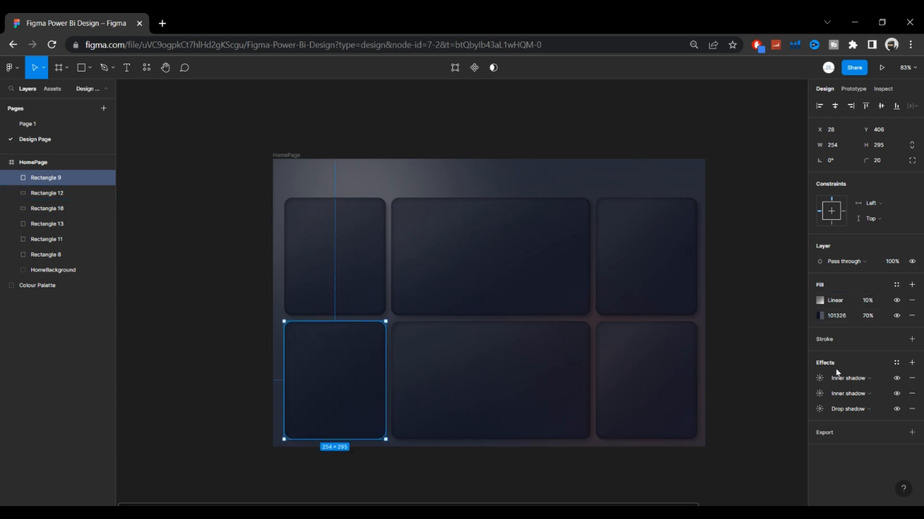
pyautogui.click(500, 363)
pyautogui.click(872, 304)
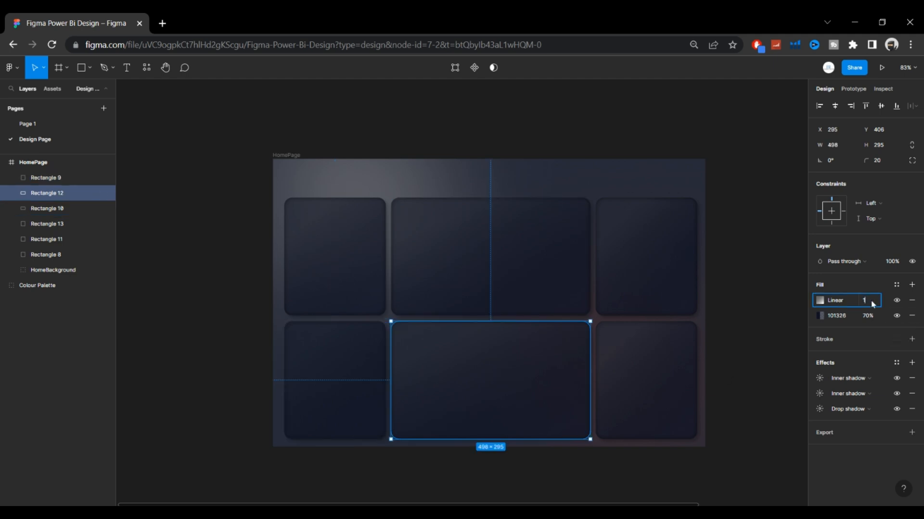
pyautogui.press('Return')
# Recolour the lower-right card's gradient start to reddish 623636 and flip the gradient so the tint falls at the bottom-right corner.
pyautogui.click(681, 392)
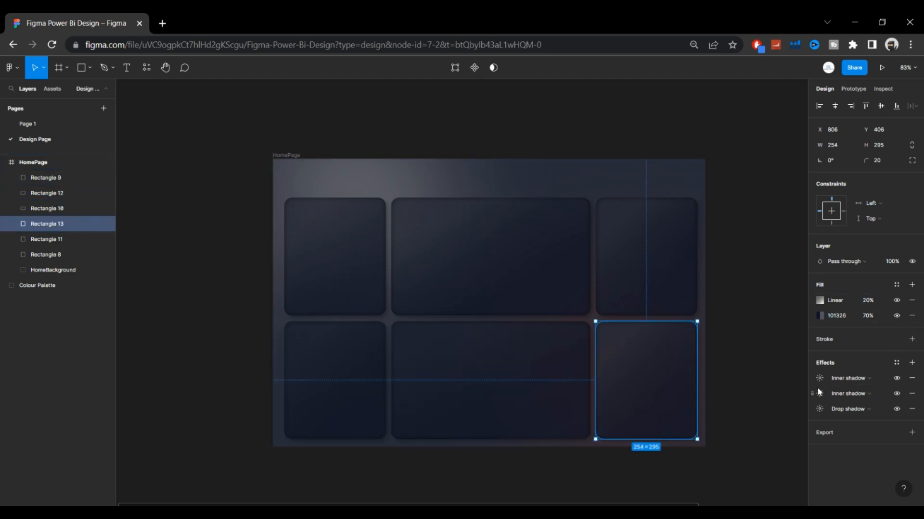
pyautogui.click(820, 298)
pyautogui.click(821, 301)
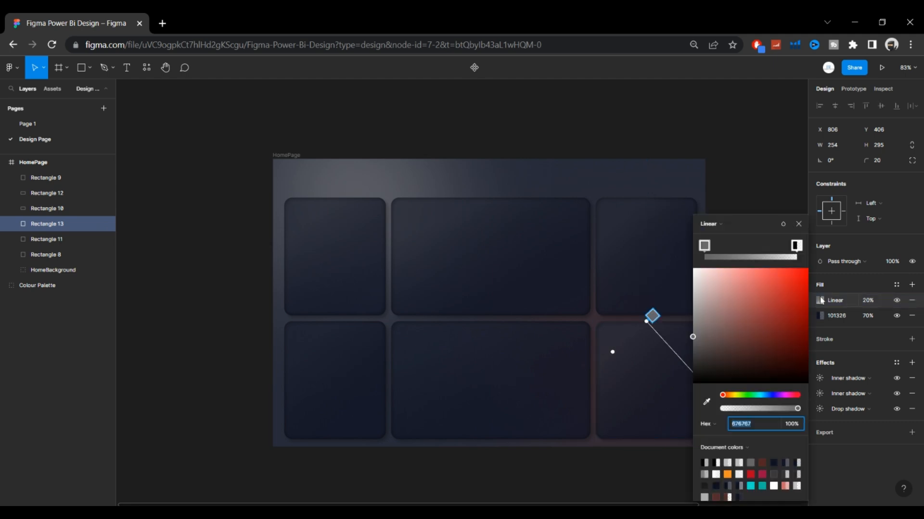
pyautogui.moveTo(723, 327); pyautogui.dragTo(745, 342)
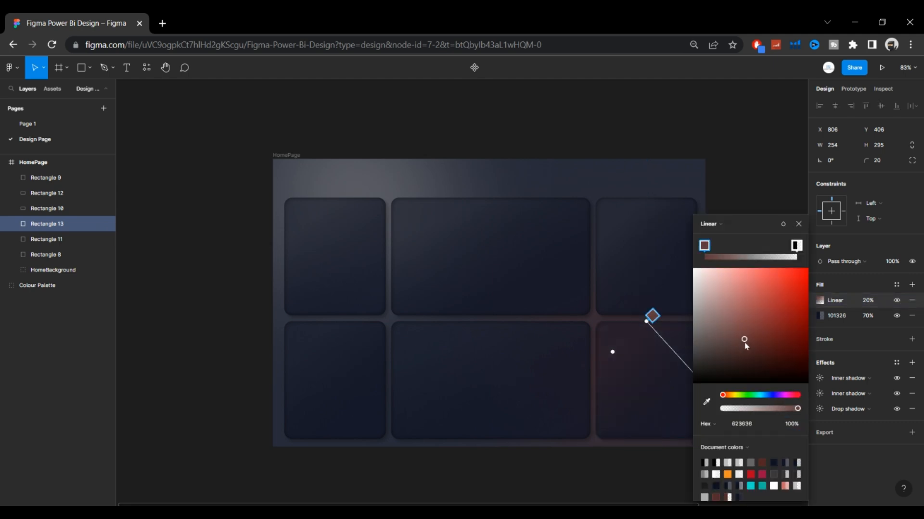
pyautogui.click(735, 224)
pyautogui.moveTo(766, 218); pyautogui.dragTo(812, 167)
pyautogui.moveTo(654, 321); pyautogui.dragTo(604, 355)
pyautogui.moveTo(705, 372); pyautogui.dragTo(717, 382)
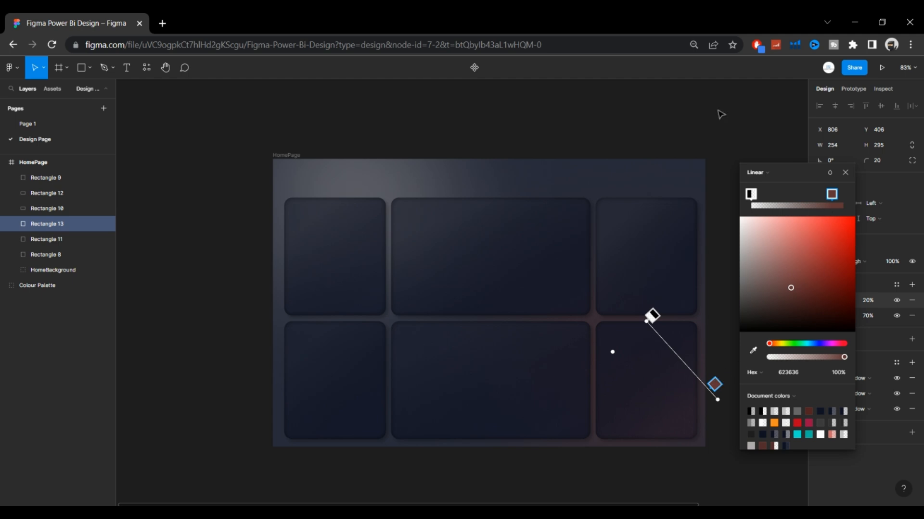
pyautogui.click(845, 173)
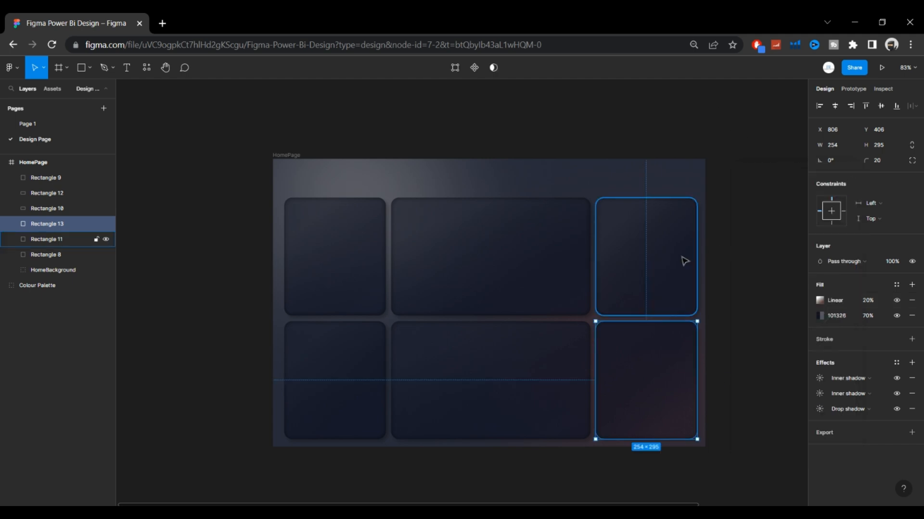
# Try tinting the upper-right card's linear gradient with the muted red 604C4C.
pyautogui.click(682, 262)
pyautogui.click(827, 301)
pyautogui.click(717, 340)
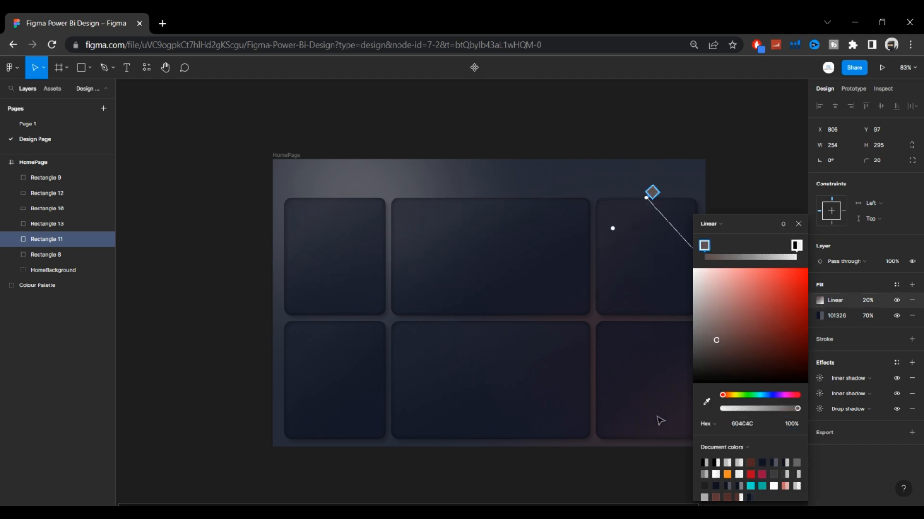
pyautogui.click(783, 224)
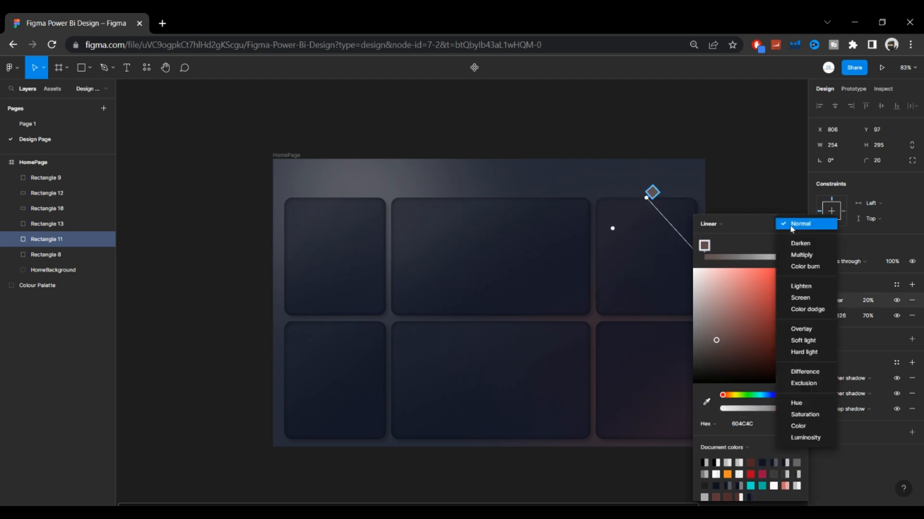
pyautogui.click(794, 174)
# Replace the upper-right card with a copy of the lower-right one at X 806, Y 100, with 10% gradient fill opacity.
pyautogui.click(659, 274)
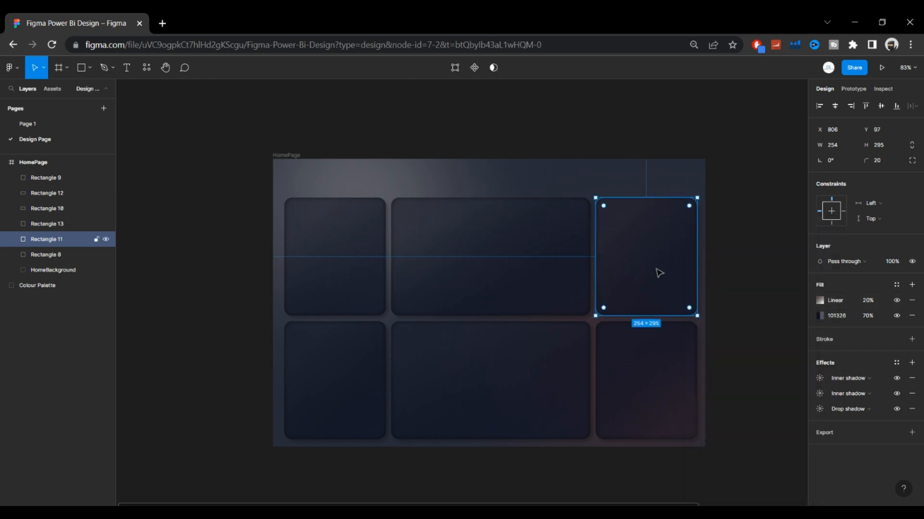
pyautogui.press('Delete')
pyautogui.click(643, 352)
pyautogui.keyDown('alt'); pyautogui.moveTo(644, 352); pyautogui.dragTo(641, 226); pyautogui.keyUp('alt')
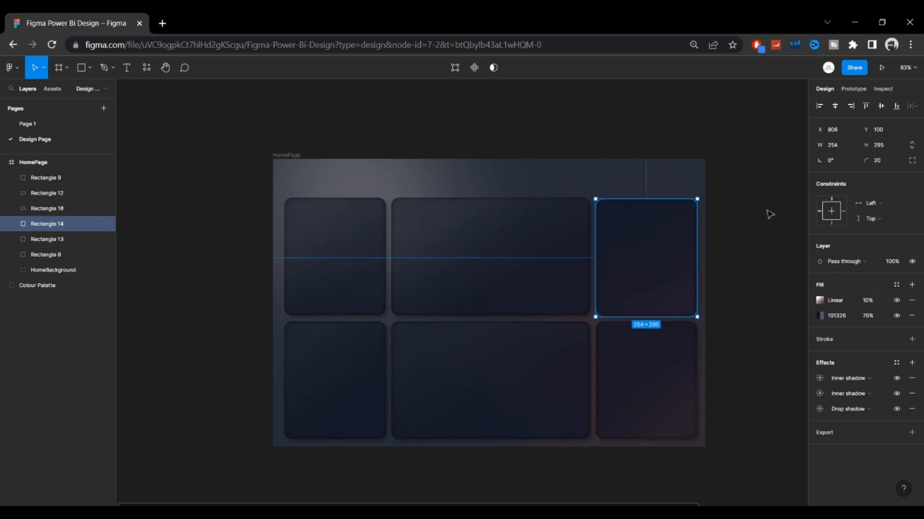
pyautogui.click(784, 243)
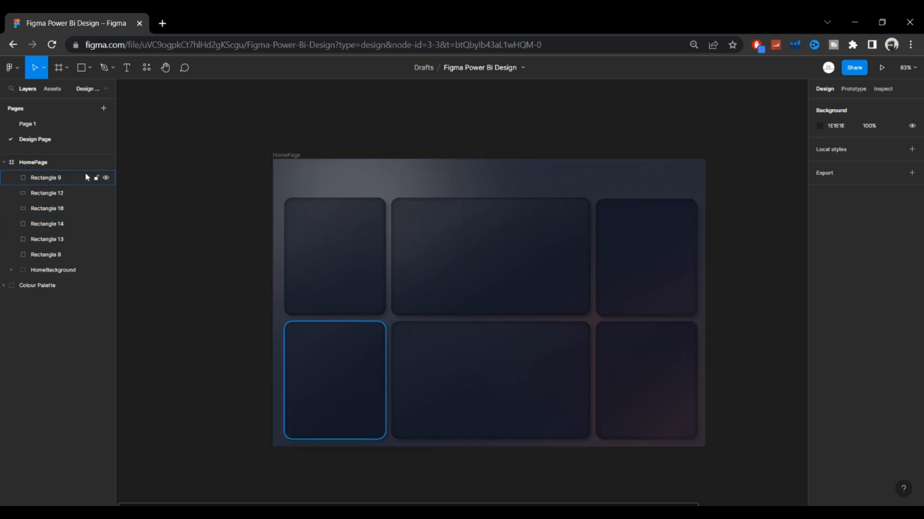
# Group the six card rectangles in the HomePage frame.
pyautogui.click(56, 178)
pyautogui.keyDown('shift'); pyautogui.click(56, 193); pyautogui.keyUp('shift')
pyautogui.keyDown('shift'); pyautogui.click(56, 208); pyautogui.keyUp('shift')
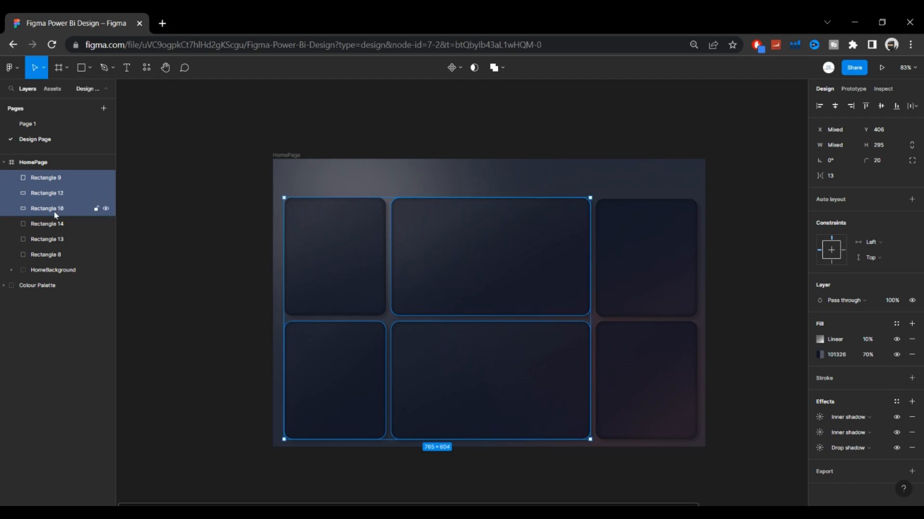
pyautogui.keyDown('shift'); pyautogui.click(56, 223); pyautogui.keyUp('shift')
pyautogui.keyDown('shift'); pyautogui.click(55, 239); pyautogui.keyUp('shift')
pyautogui.keyDown('shift'); pyautogui.click(56, 254); pyautogui.keyUp('shift')
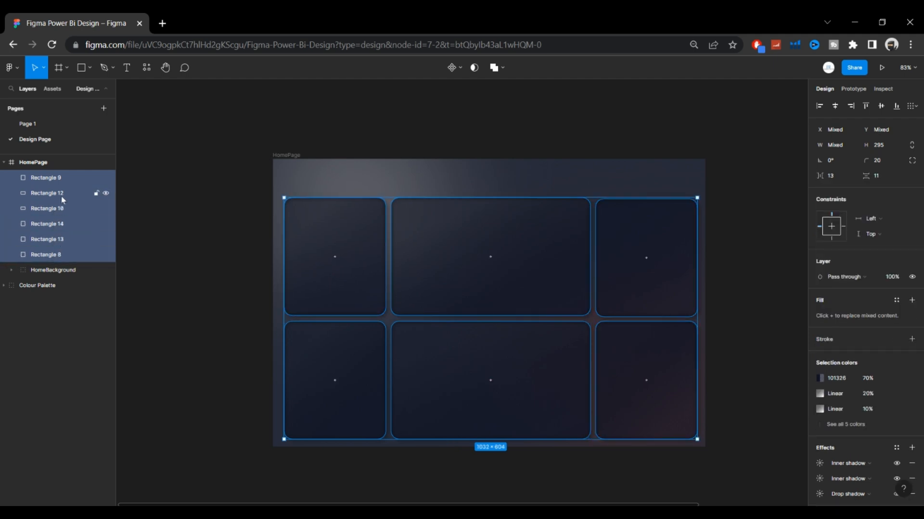
pyautogui.rightClick(59, 198)
pyautogui.click(103, 289)
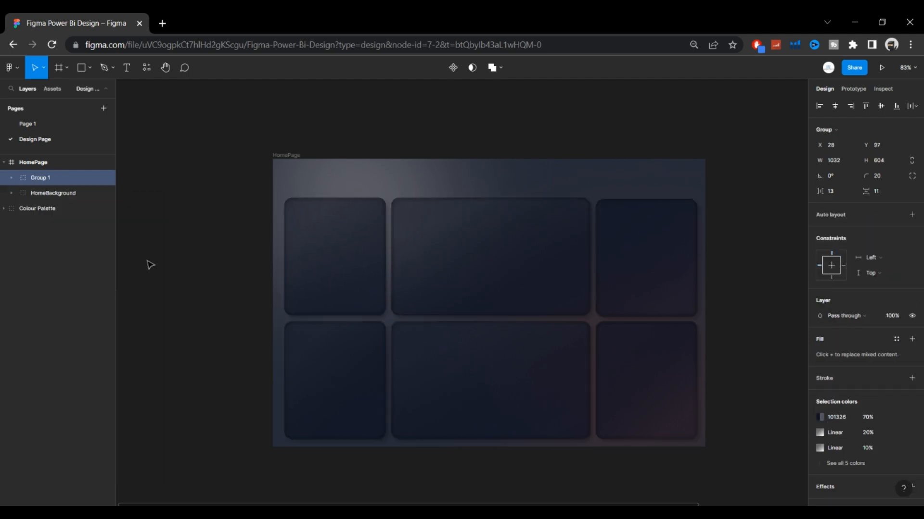
# Rename the new card group as Visuals Backgrounds.
pyautogui.doubleClick(93, 179)
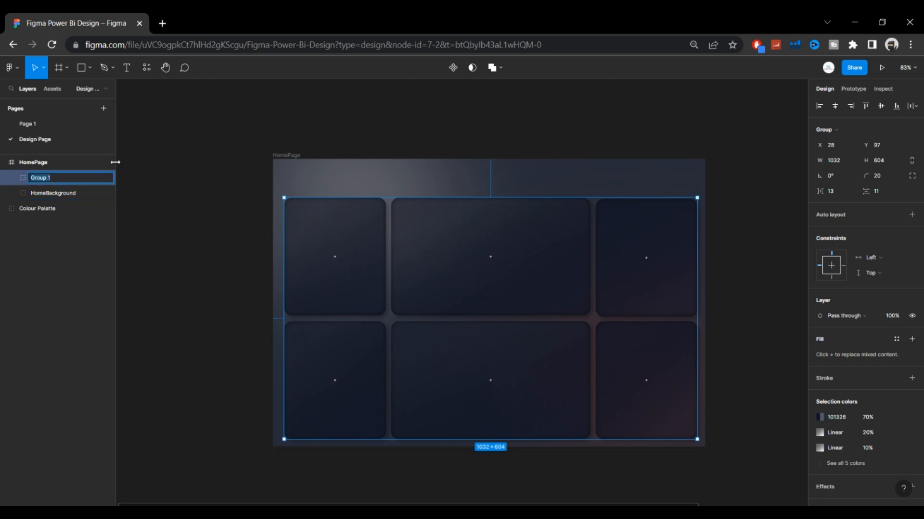
pyautogui.write('V')
pyautogui.press('Return')
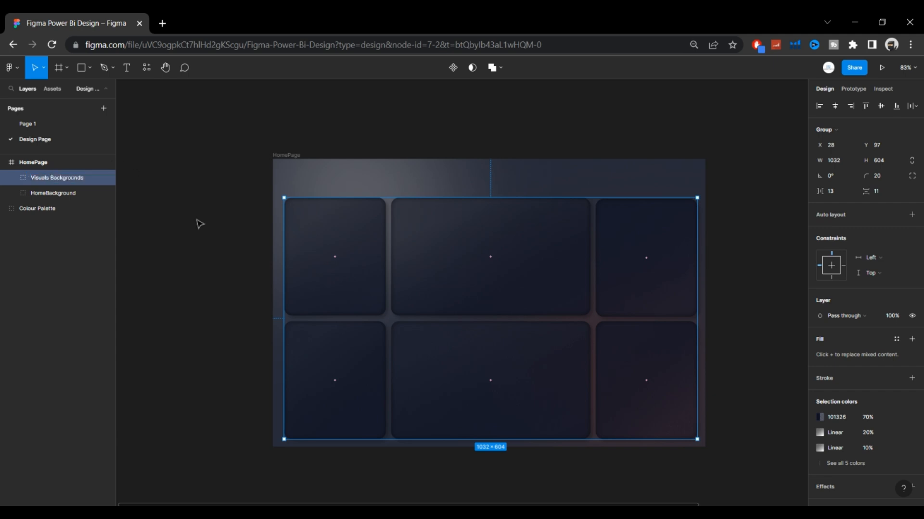
pyautogui.click(197, 267)
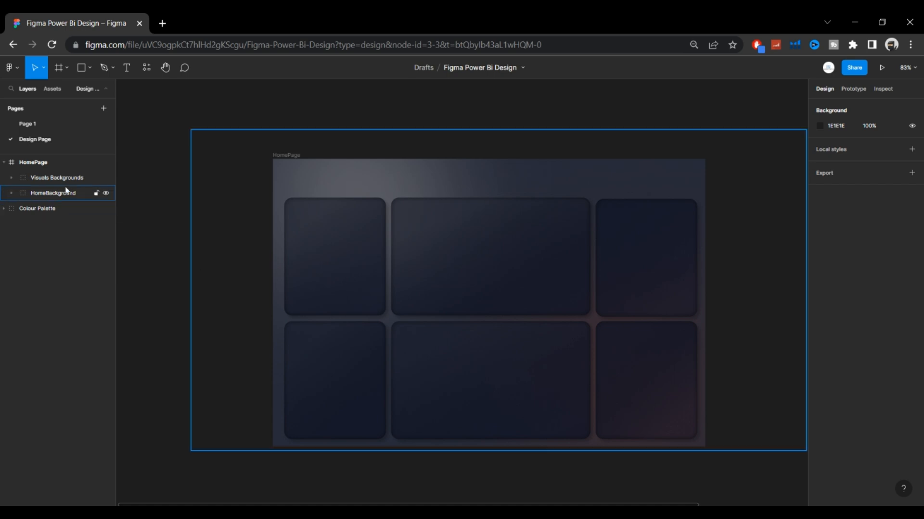
# Run the Iconify plugin and search its icon collections for "filter".
pyautogui.click(13, 63)
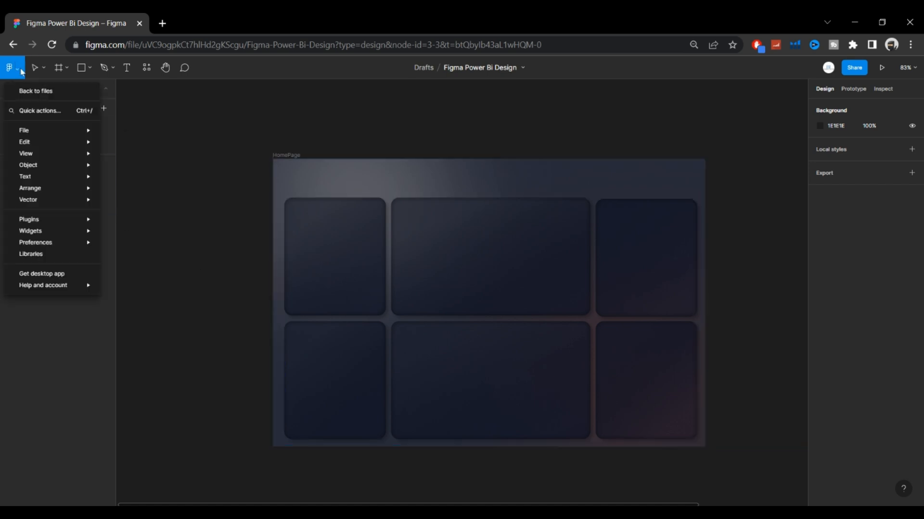
pyautogui.click(531, 150)
pyautogui.keyDown('ctrl'); pyautogui.scroll(3, 481, 167); pyautogui.keyUp('ctrl')
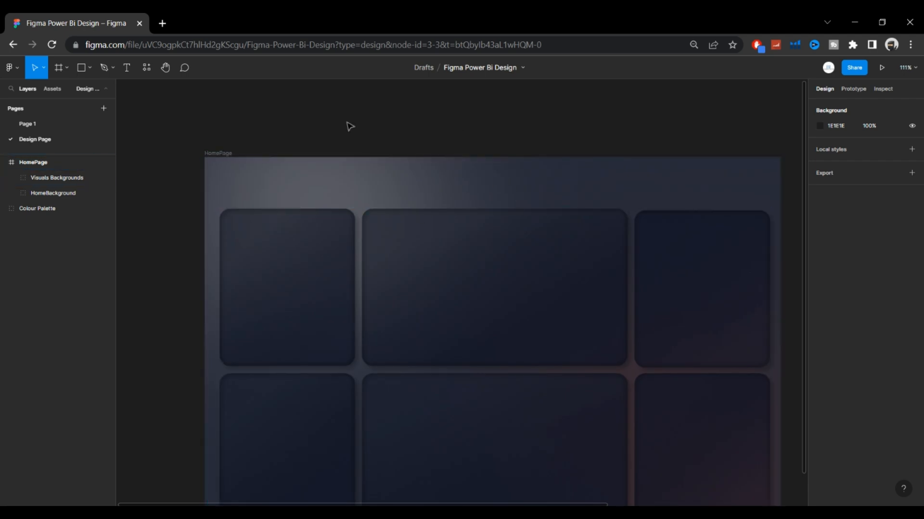
pyautogui.click(10, 67)
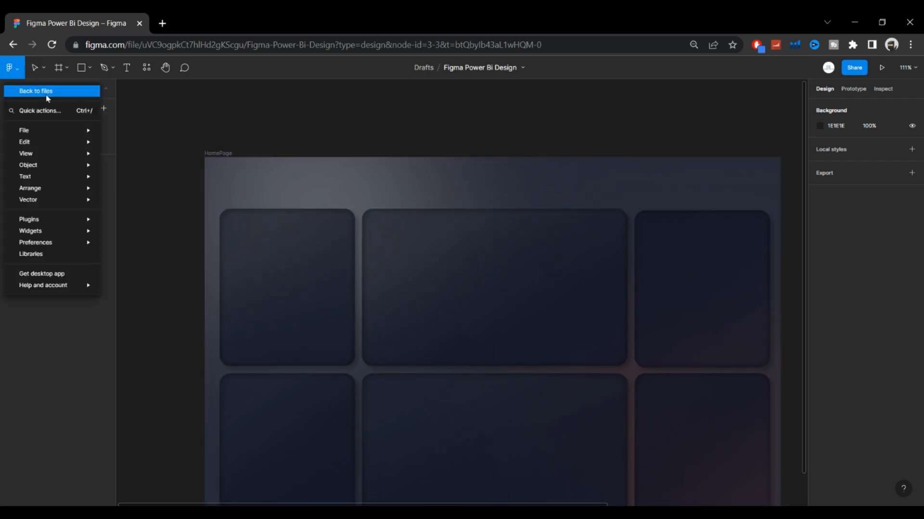
pyautogui.moveTo(89, 182)
pyautogui.moveTo(61, 221)
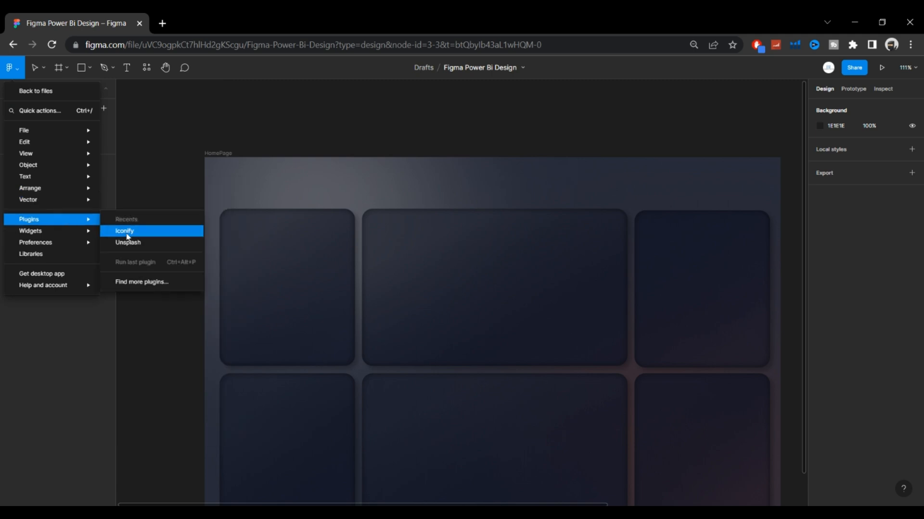
pyautogui.click(143, 235)
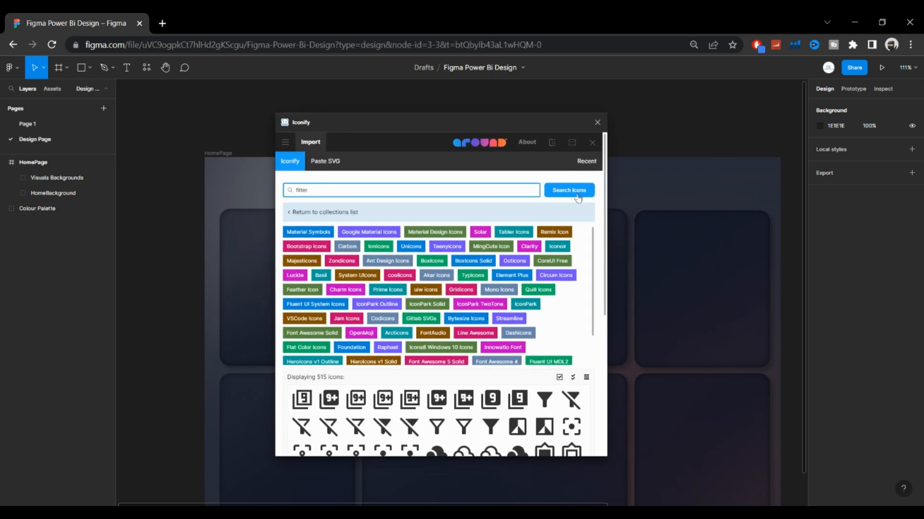
# Browse the filter icons and choose the outlined funnel, material-symbols:filter-alt-outline.
pyautogui.scroll(-2, 496, 318)
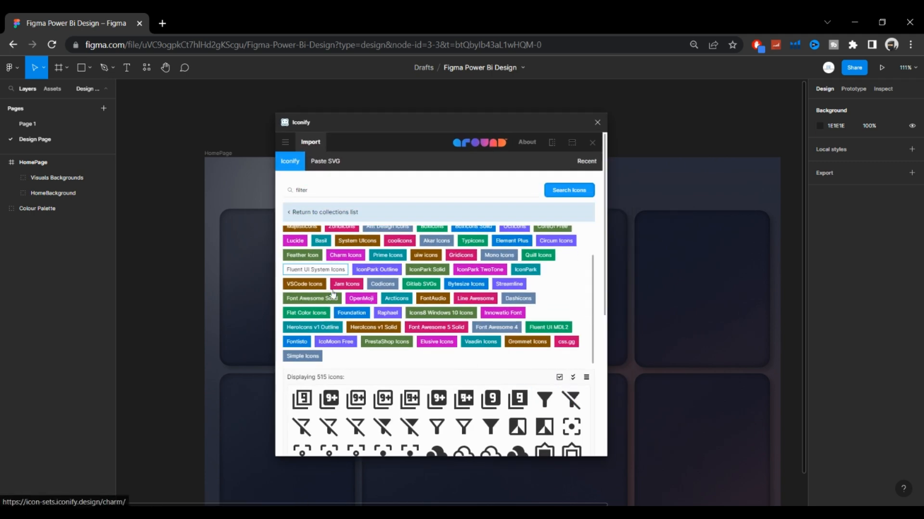
pyautogui.scroll(-4, 354, 299)
pyautogui.scroll(2, 355, 299)
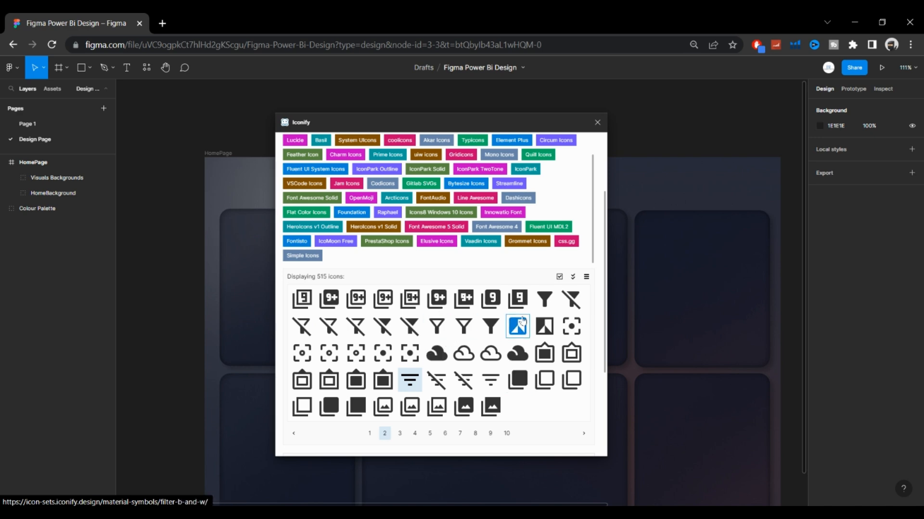
pyautogui.click(437, 327)
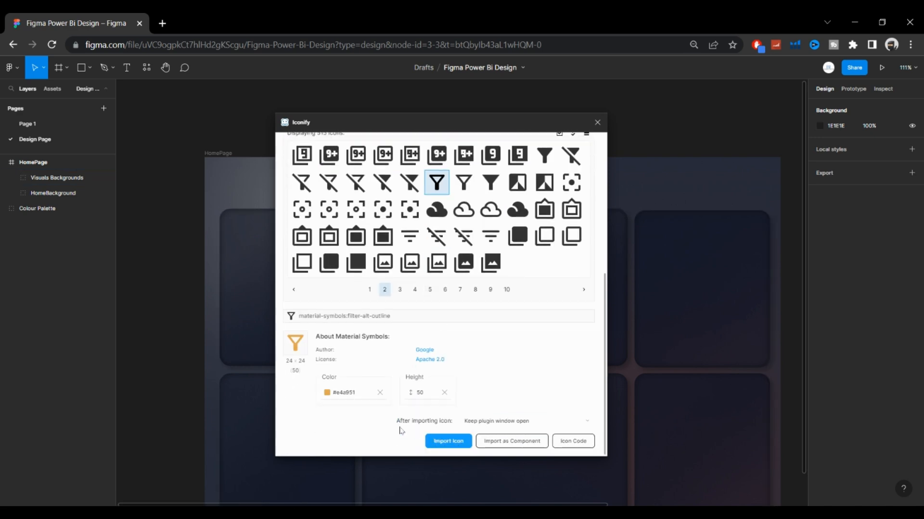
# Import the orange funnel icon, place it above the upper middle card and shrink it to about 38 × 42.
pyautogui.click(445, 442)
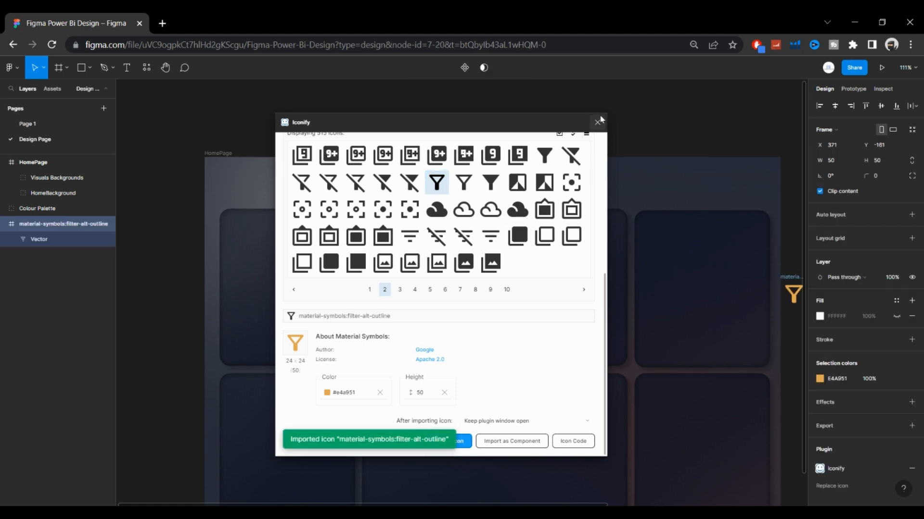
pyautogui.click(598, 121)
pyautogui.moveTo(796, 294)
pyautogui.mouseDown()
pyautogui.moveTo(397, 169)
pyautogui.moveTo(285, 178)
pyautogui.moveTo(499, 191)
pyautogui.mouseUp()
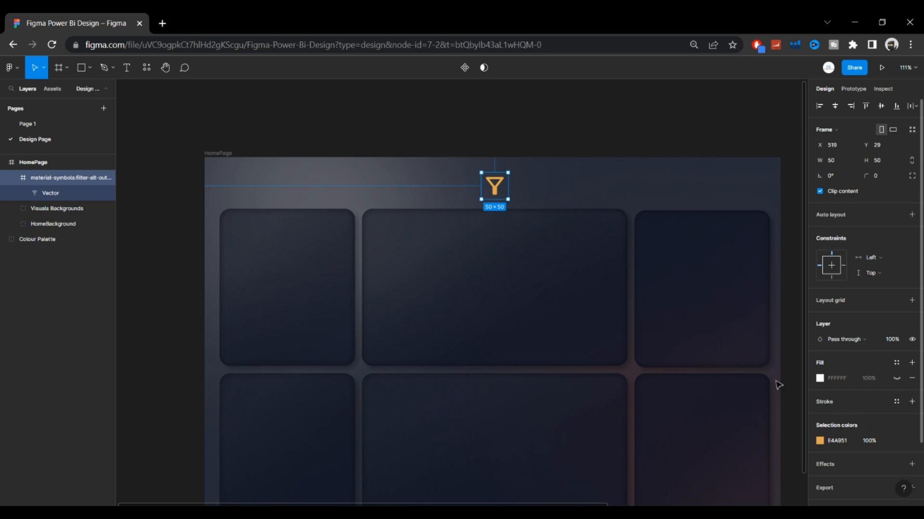
pyautogui.moveTo(508, 199); pyautogui.dragTo(501, 195)
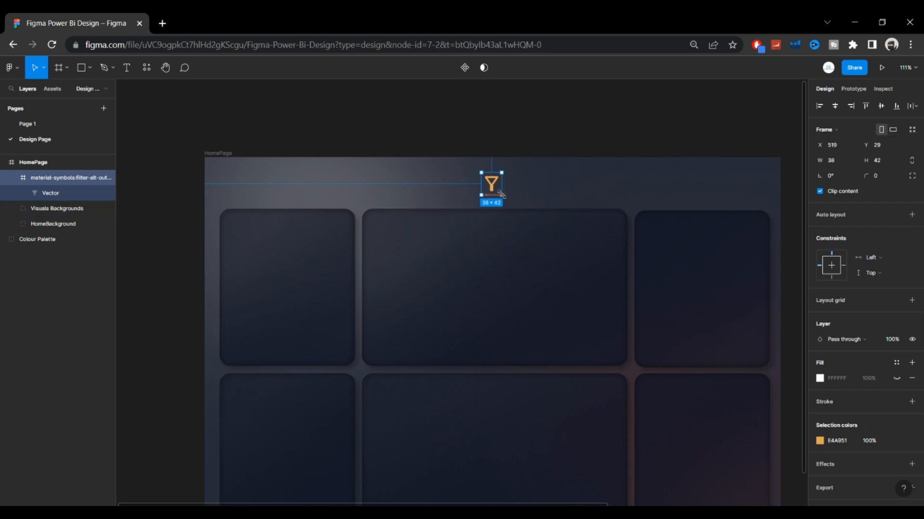
# Recolour the funnel icon with the dark document colour 1E1E1E.
pyautogui.click(820, 441)
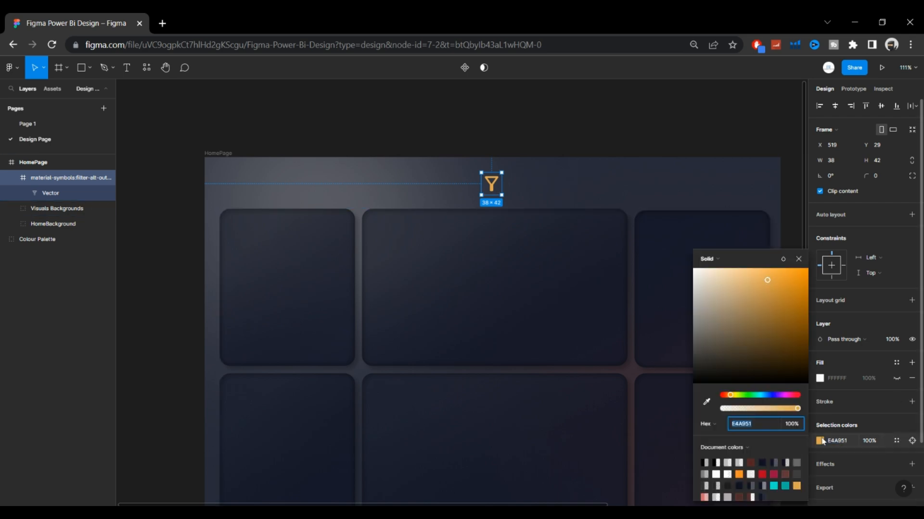
pyautogui.scroll(-1, 750, 477)
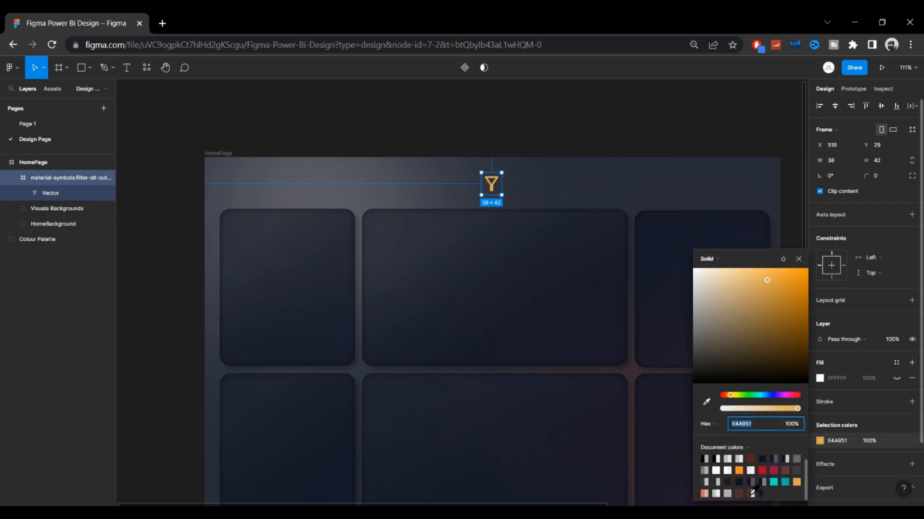
pyautogui.click(729, 481)
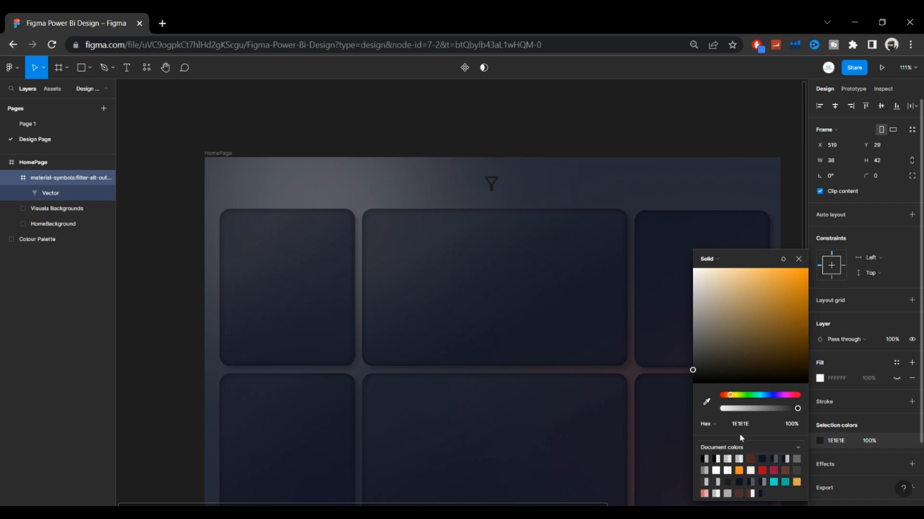
pyautogui.click(596, 129)
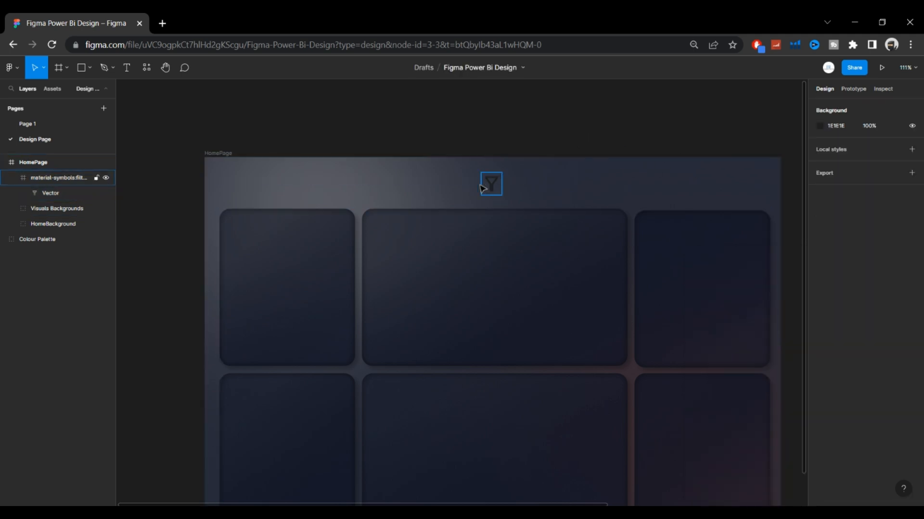
# Draw a rectangle about 291 × 162 just below the funnel icon and centre it horizontally in the HomePage frame.
pyautogui.click(89, 68)
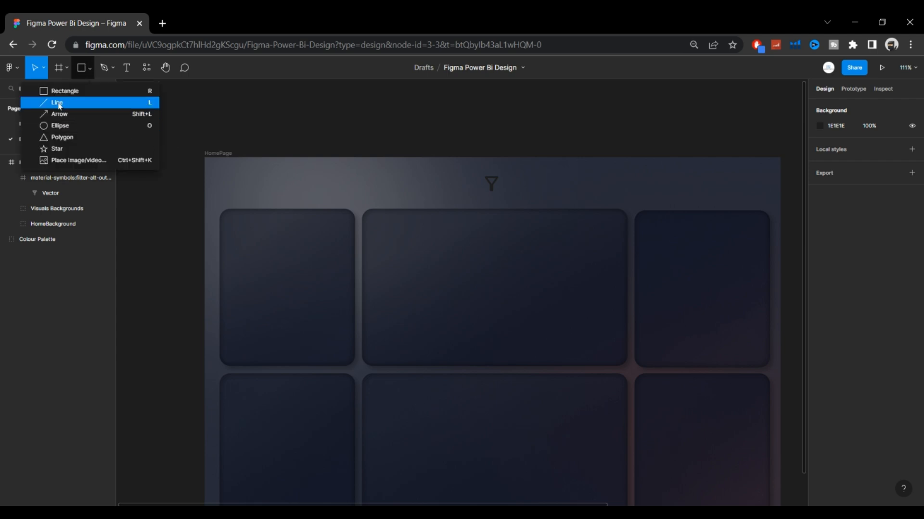
pyautogui.click(64, 91)
pyautogui.moveTo(443, 201); pyautogui.dragTo(520, 247)
pyautogui.moveTo(422, 271); pyautogui.dragTo(407, 288)
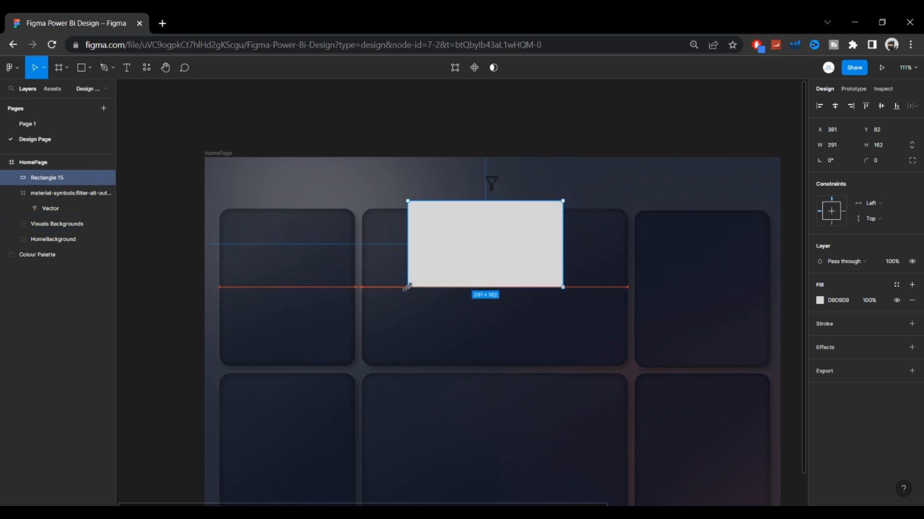
pyautogui.moveTo(493, 266); pyautogui.dragTo(502, 268)
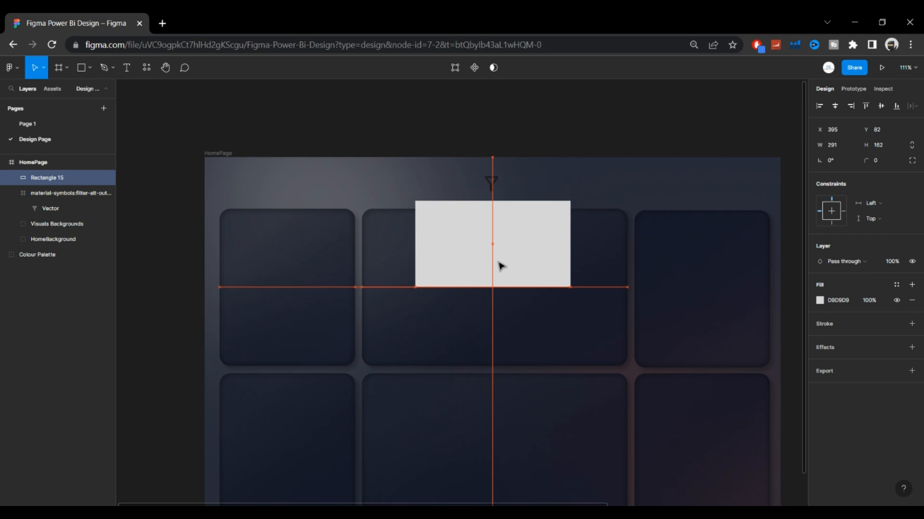
# Fill the new rectangle with the document colour 101326 and set its corner radius to 20.
pyautogui.click(819, 300)
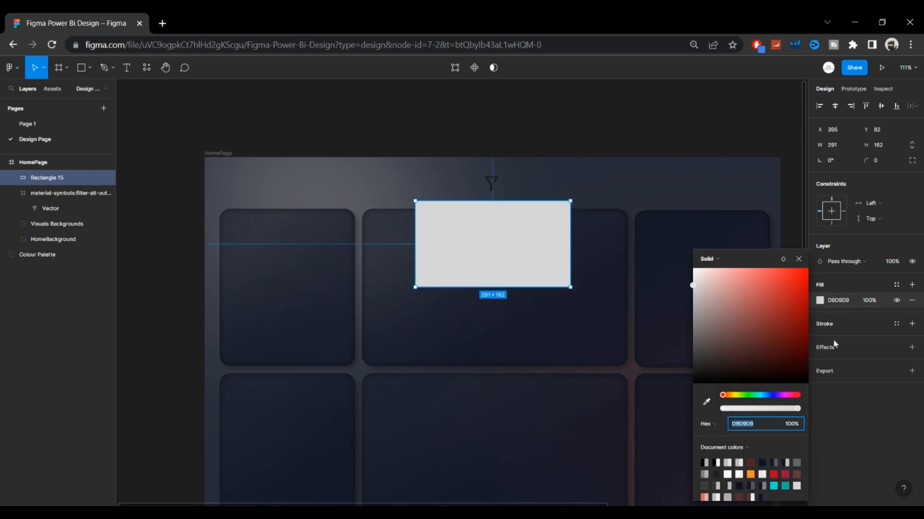
pyautogui.click(762, 462)
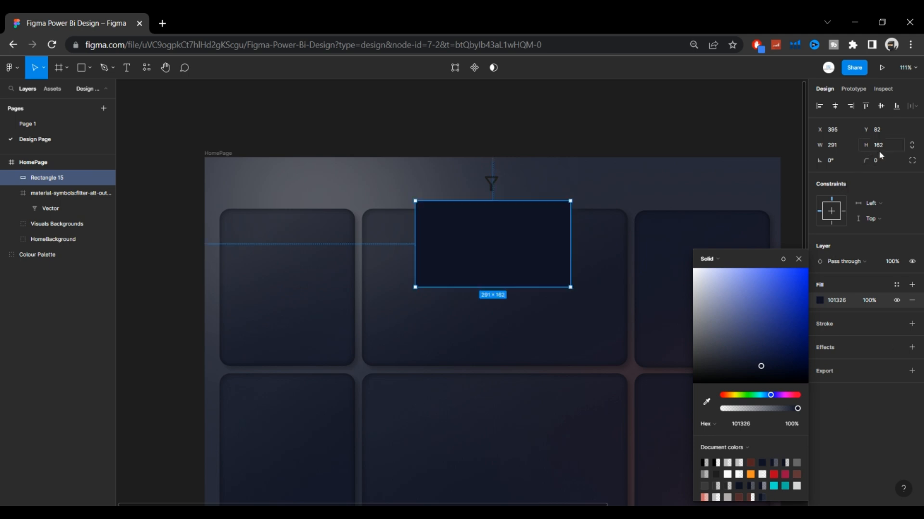
pyautogui.write('0')
pyautogui.press('Return')
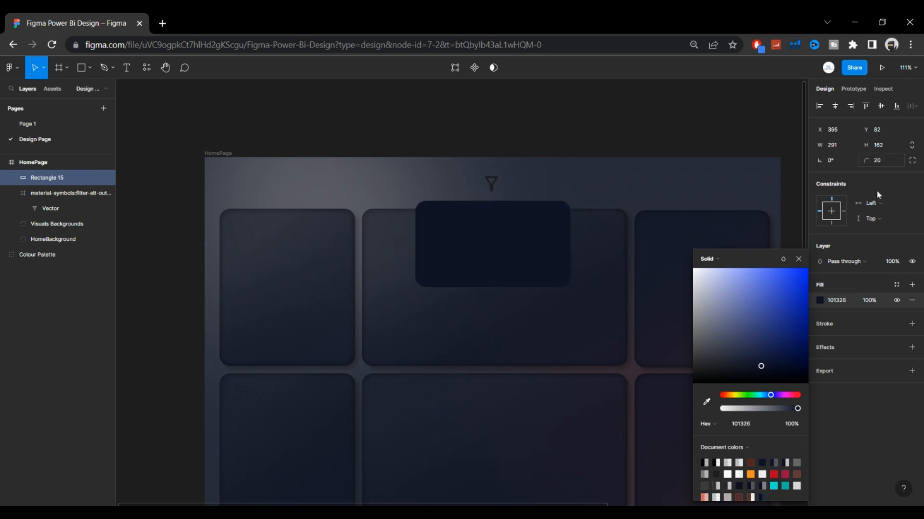
# Set the rectangle's fill opacity to 60% and enlarge it to about 332 × 205.
pyautogui.click(868, 302)
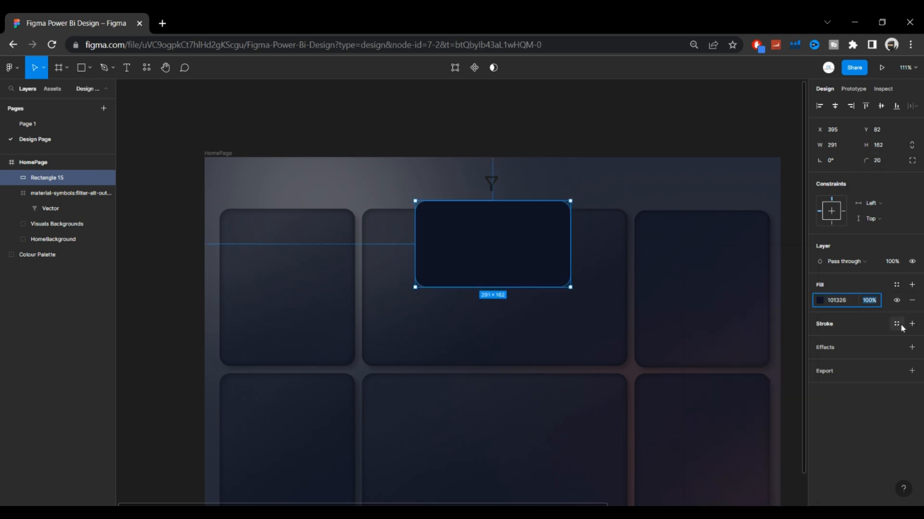
pyautogui.write('60')
pyautogui.press('Return')
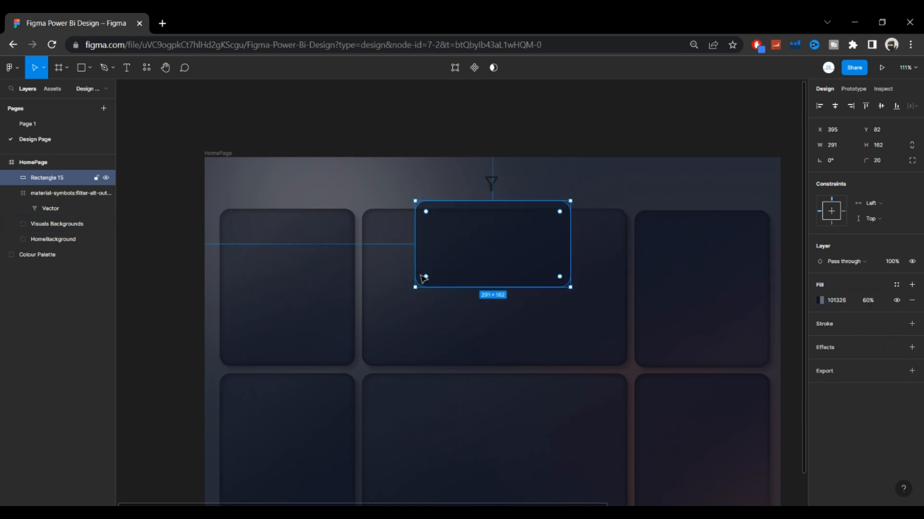
pyautogui.moveTo(413, 289); pyautogui.dragTo(403, 310)
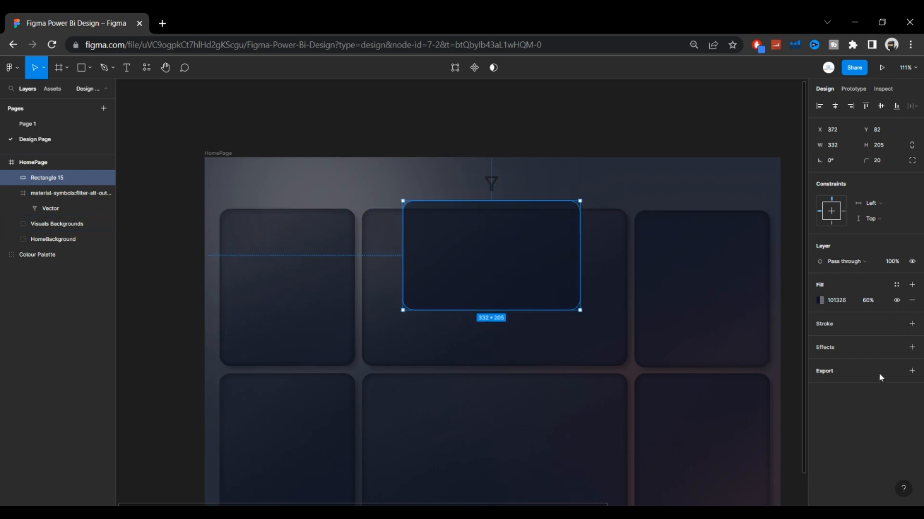
# Add a drop shadow and a 1E2447 stroke at 70% opacity to the rectangle below the funnel icon.
pyautogui.click(912, 348)
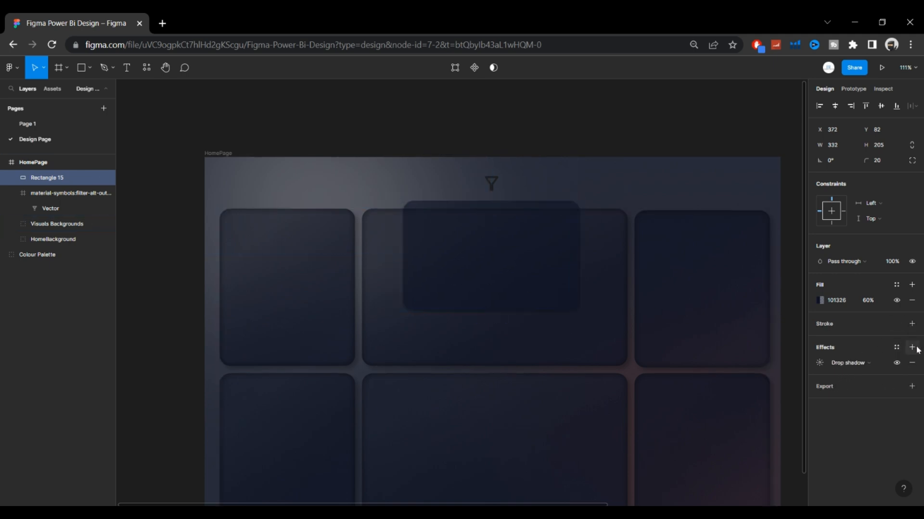
pyautogui.click(912, 325)
pyautogui.click(828, 344)
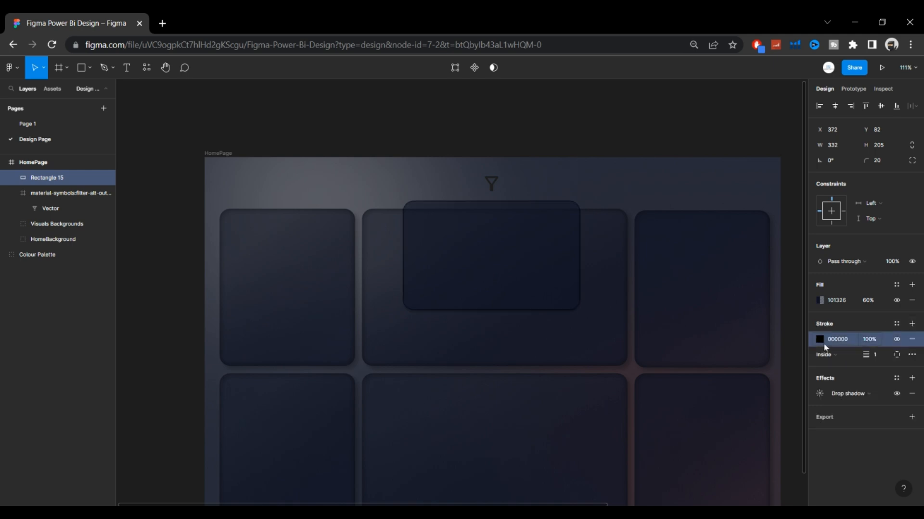
pyautogui.click(820, 339)
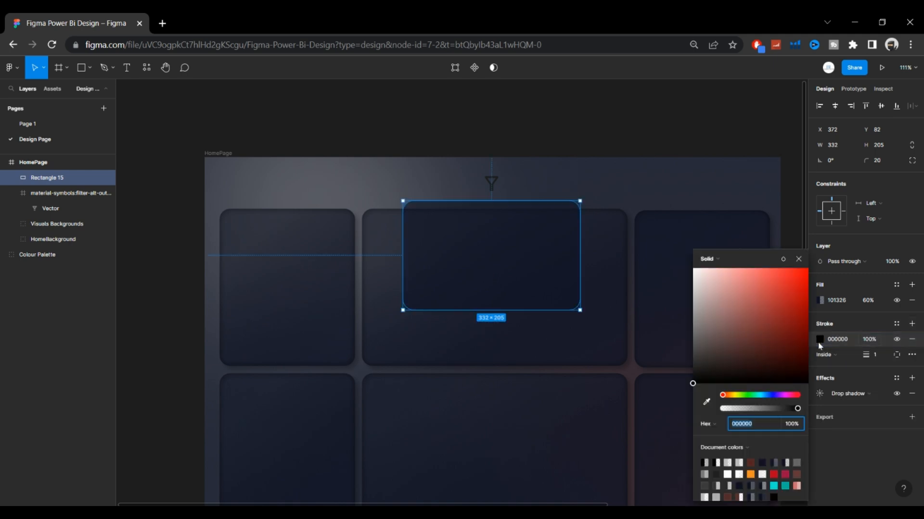
pyautogui.click(733, 358)
pyautogui.click(776, 463)
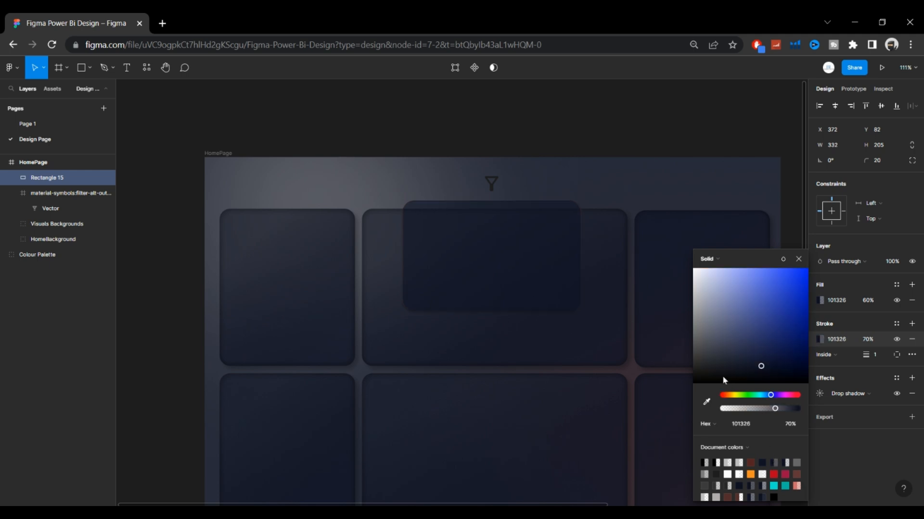
pyautogui.moveTo(760, 356); pyautogui.dragTo(761, 358)
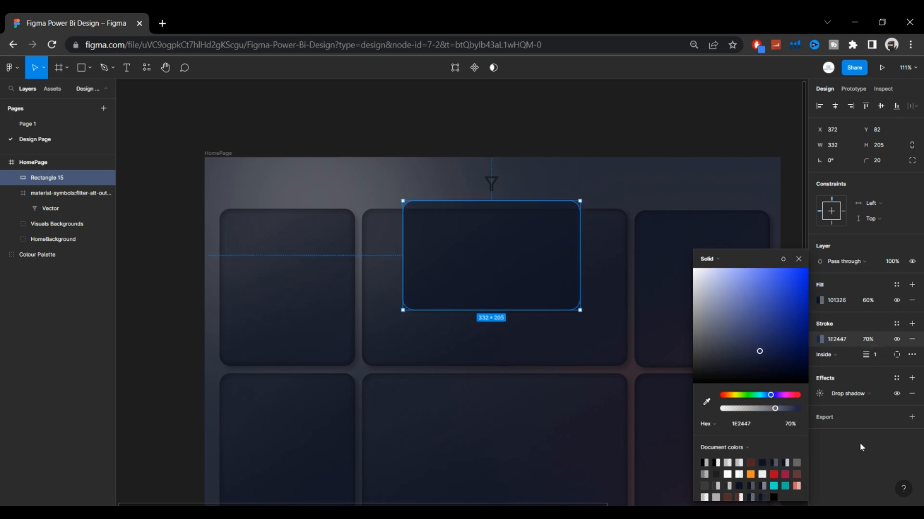
# Adjust the offset of the rectangle's drop shadow and set its blur to 15.
pyautogui.click(883, 394)
pyautogui.click(874, 395)
pyautogui.click(798, 259)
pyautogui.click(819, 394)
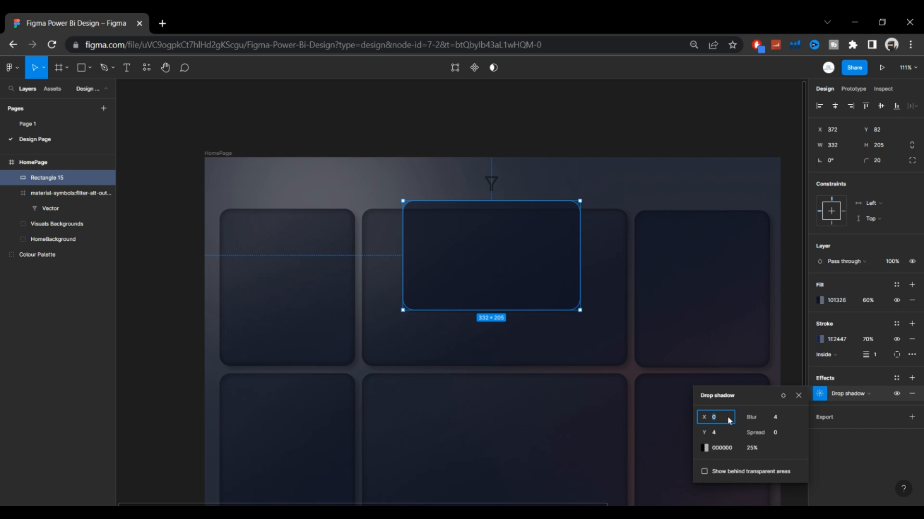
pyautogui.click(722, 433)
pyautogui.click(781, 417)
pyautogui.write('15')
pyautogui.click(670, 118)
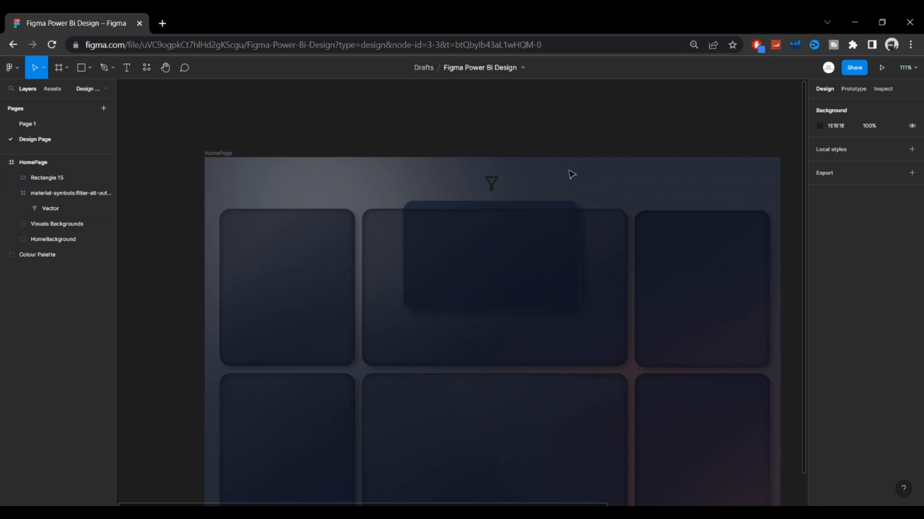
# Group the shadowed rectangle with the funnel icon frame.
pyautogui.click(493, 236)
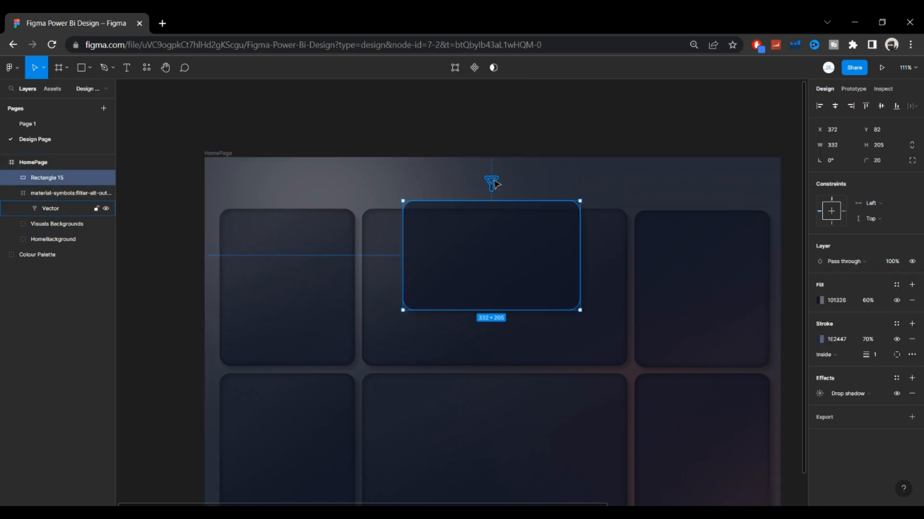
pyautogui.keyDown('ctrl'); pyautogui.click(492, 182); pyautogui.keyUp('ctrl')
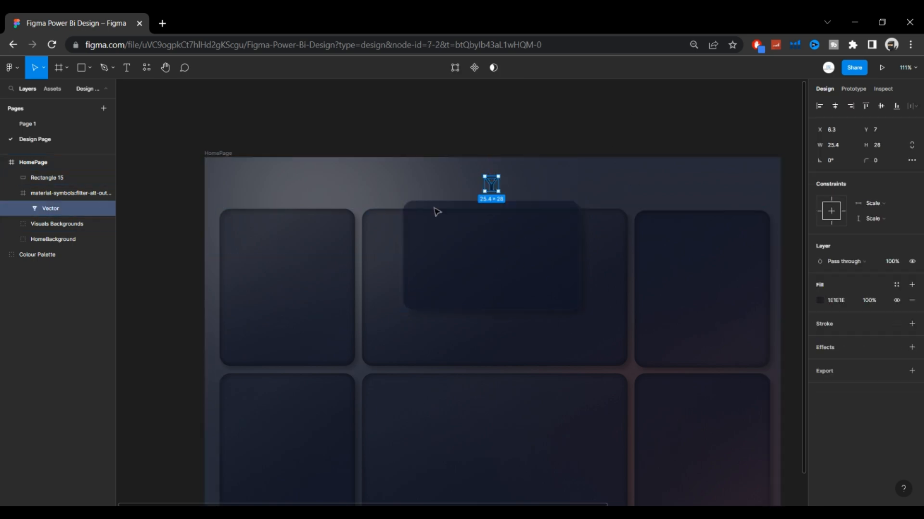
pyautogui.click(48, 179)
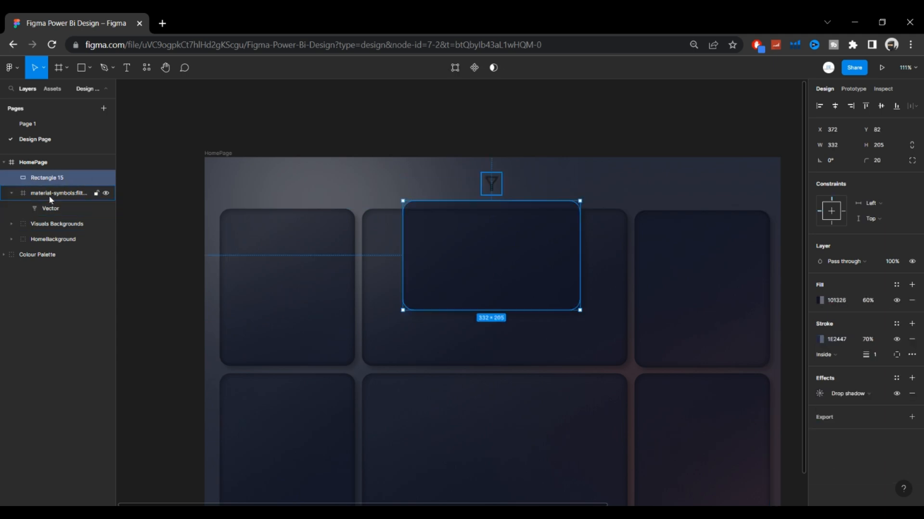
pyautogui.keyDown('shift'); pyautogui.click(50, 199); pyautogui.keyUp('shift')
pyautogui.rightClick(54, 190)
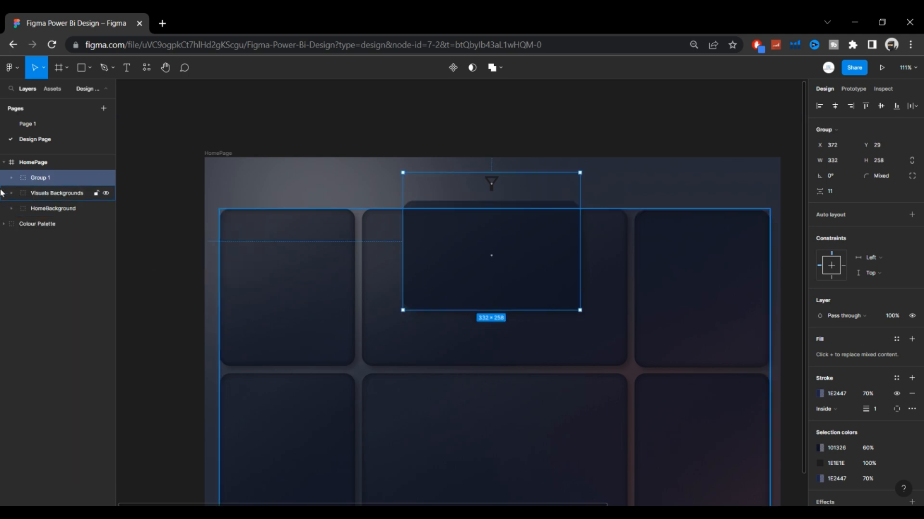
# Rename the new group of rectangle and funnel icon as Filter.
pyautogui.doubleClick(82, 181)
pyautogui.write('F')
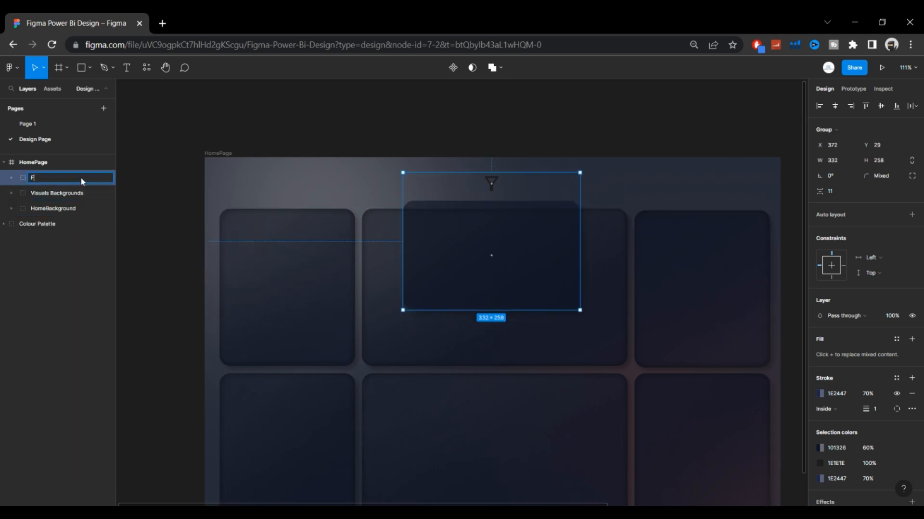
pyautogui.write('ilter')
pyautogui.press('Return')
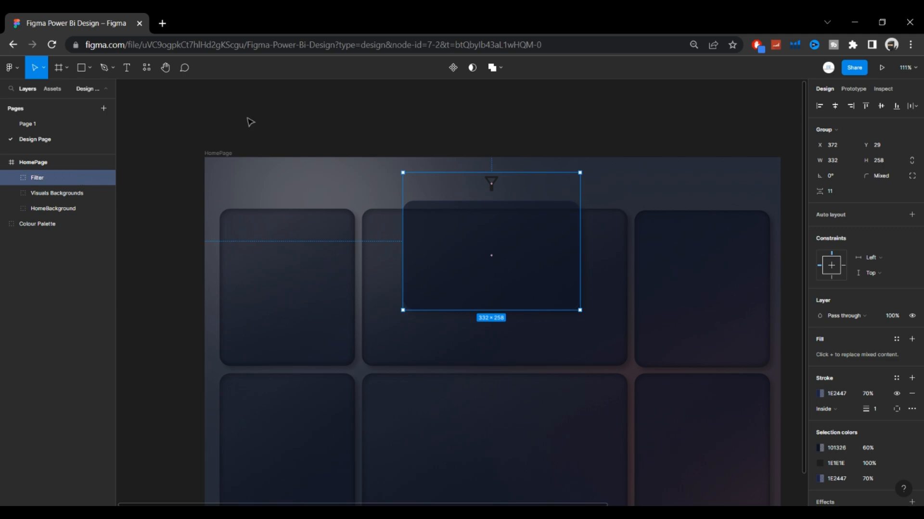
pyautogui.click(269, 114)
# Run the Iconify plugin, search for "close" and choose the mdi:close icon.
pyautogui.click(11, 68)
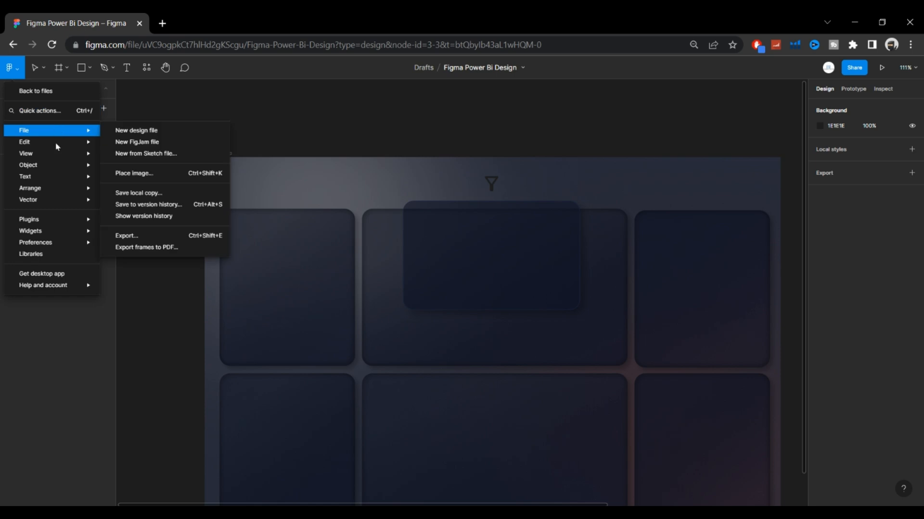
pyautogui.moveTo(63, 232)
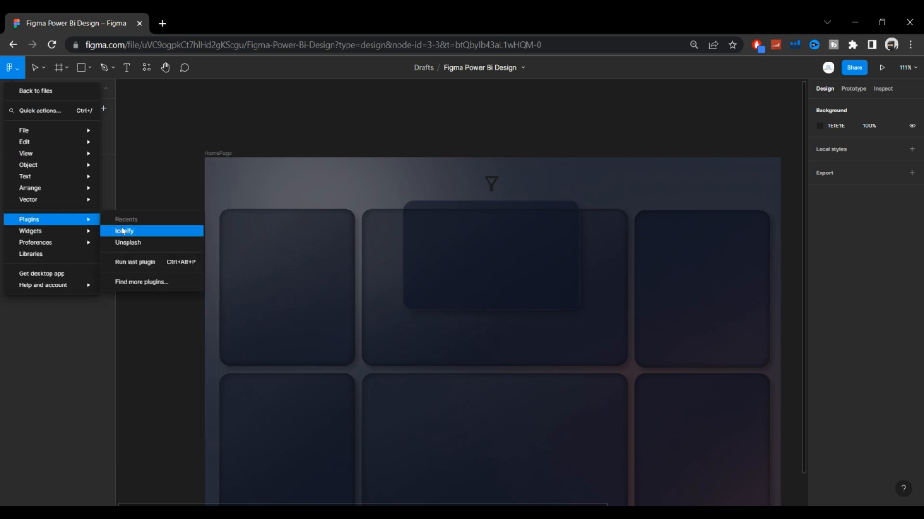
pyautogui.click(140, 230)
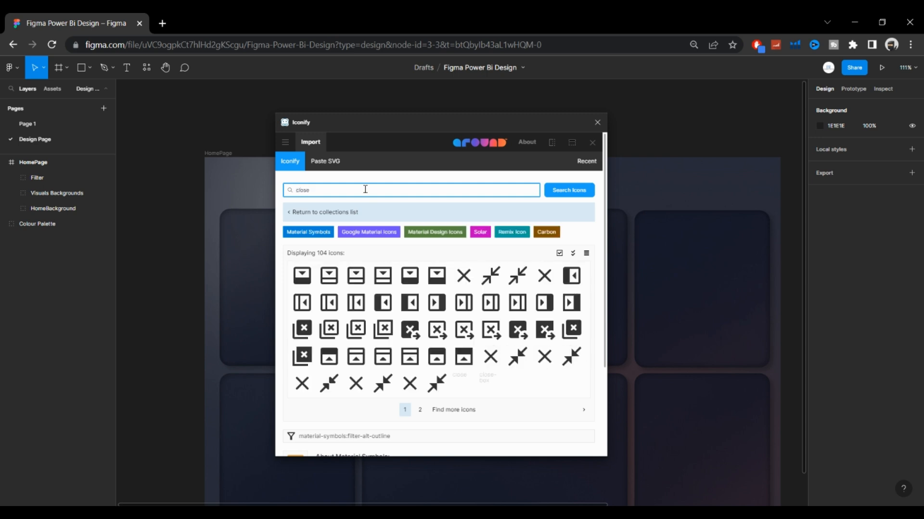
pyautogui.scroll(-2, 464, 204)
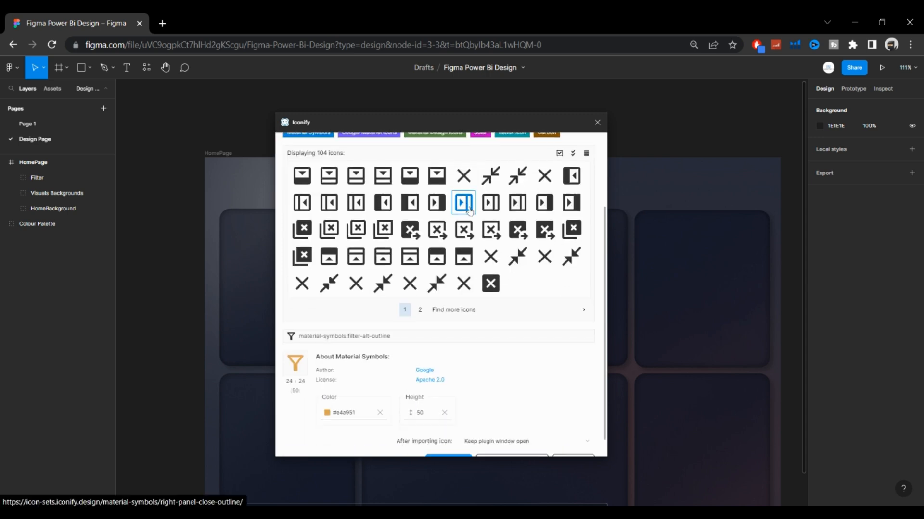
pyautogui.click(464, 283)
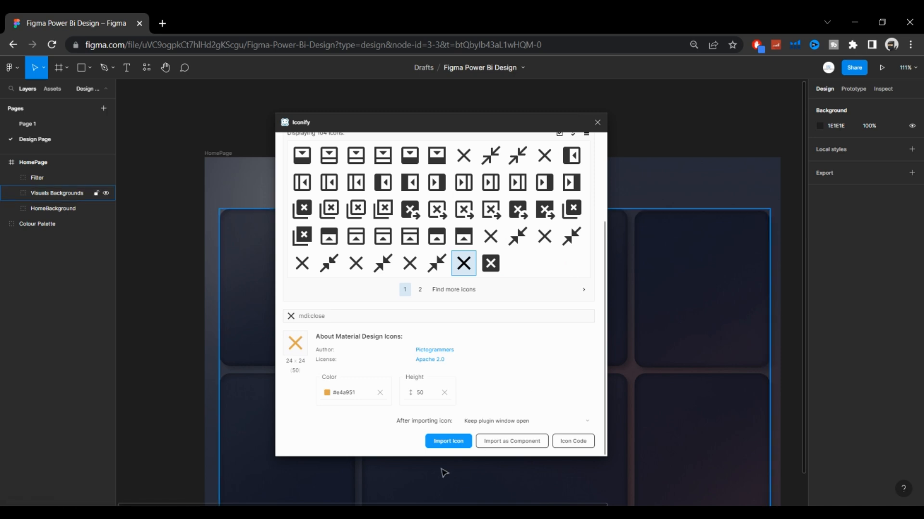
# Import the orange close icon, place it in the filter panel's upper right corner and shrink it to about 40 × 31.
pyautogui.click(448, 441)
pyautogui.click(598, 123)
pyautogui.moveTo(793, 294); pyautogui.dragTo(553, 218)
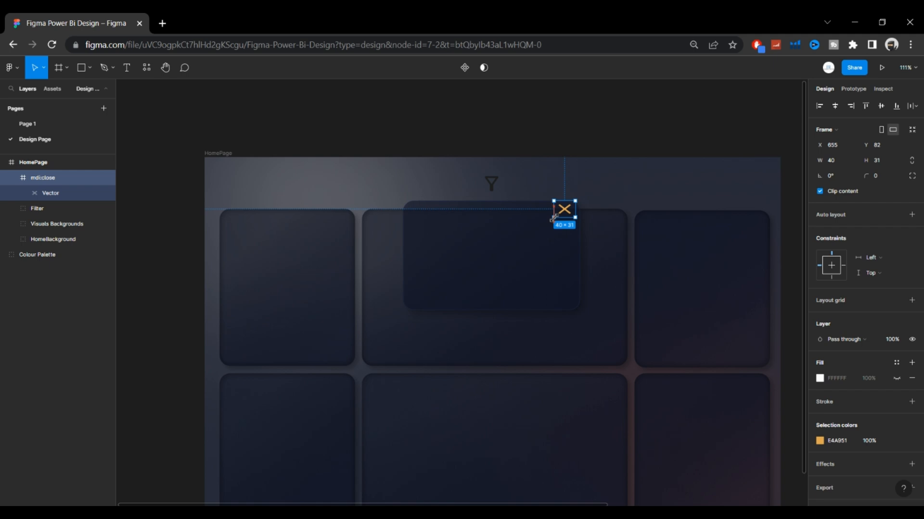
# Resize the close icon in the filter panel to 38 × 40 to suit the funnel icon.
pyautogui.click(491, 184)
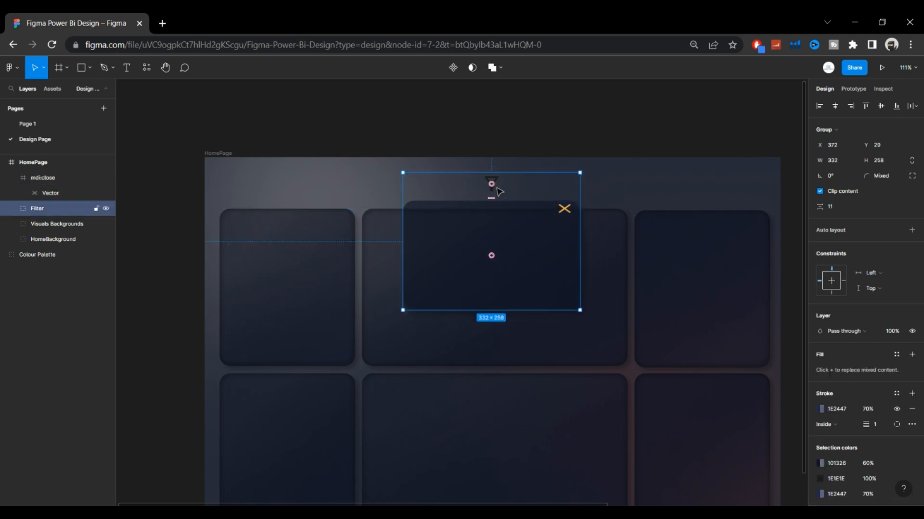
pyautogui.click(51, 178)
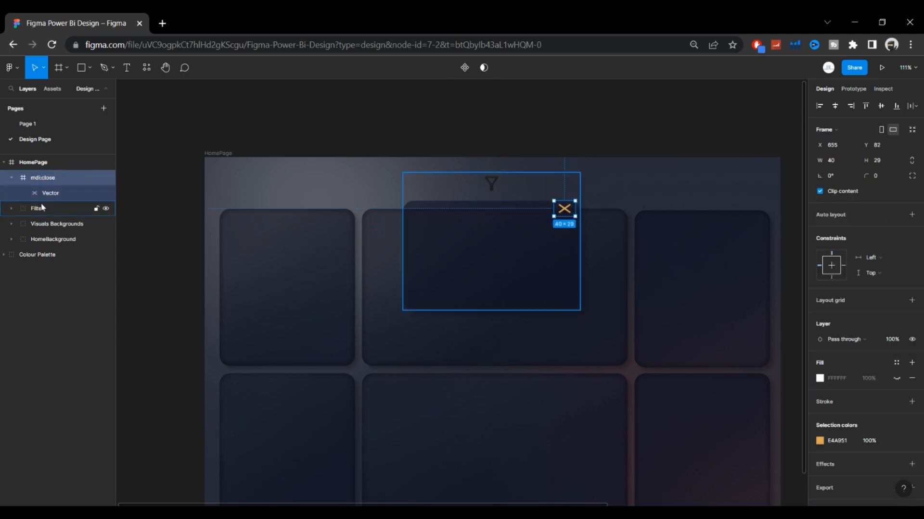
pyautogui.click(12, 209)
pyautogui.click(60, 239)
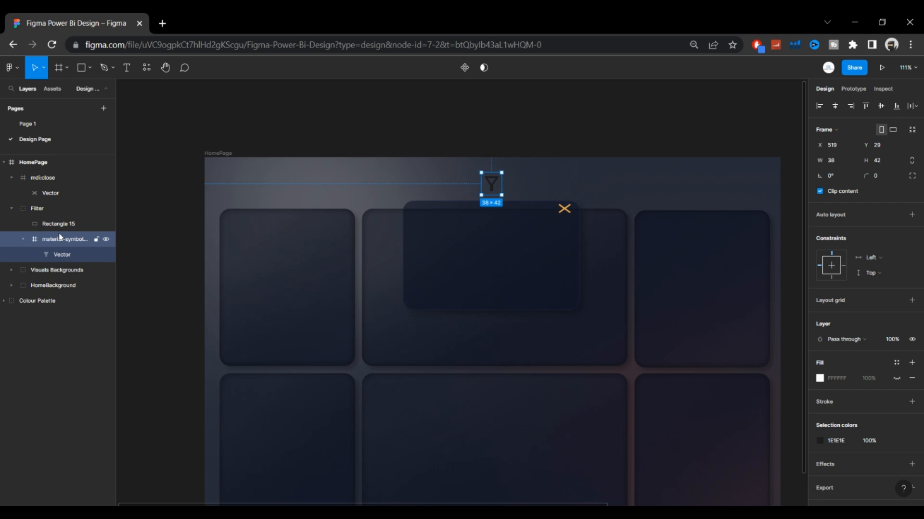
pyautogui.click(564, 208)
pyautogui.click(854, 162)
pyautogui.write('38')
pyautogui.press('Return')
pyautogui.write('40')
pyautogui.press('Return')
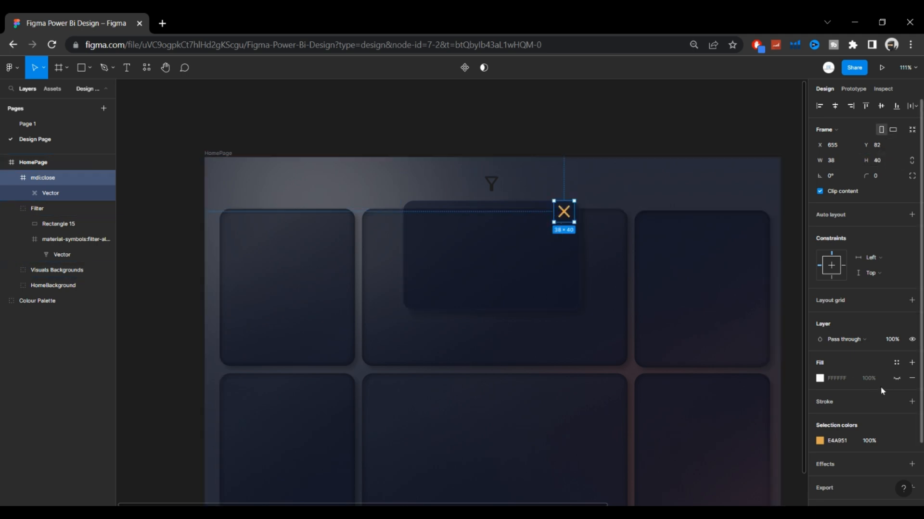
# Try a dark navy 101326 fill on the close icon's frame and undo it.
pyautogui.click(820, 379)
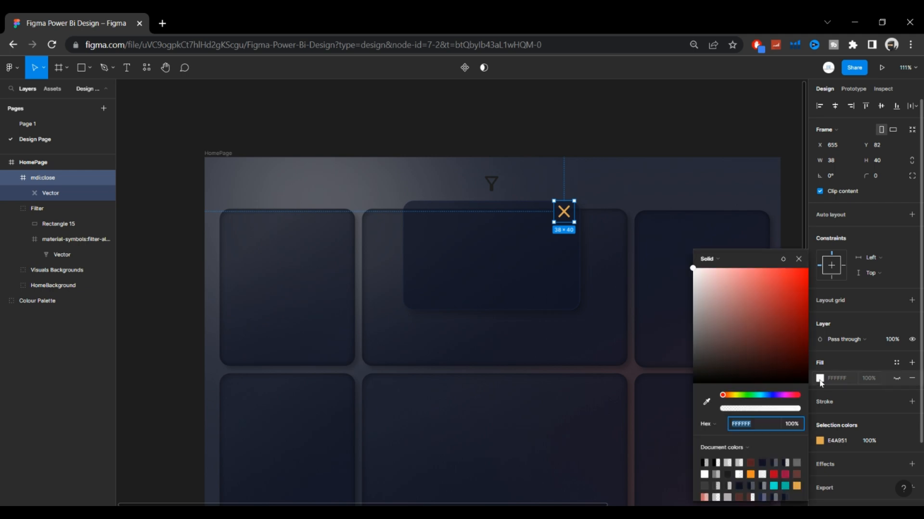
pyautogui.click(754, 462)
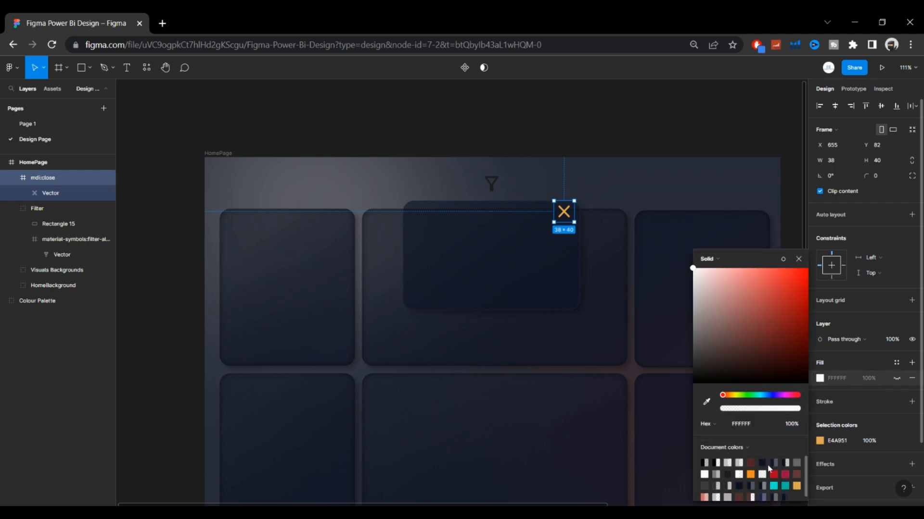
pyautogui.click(765, 463)
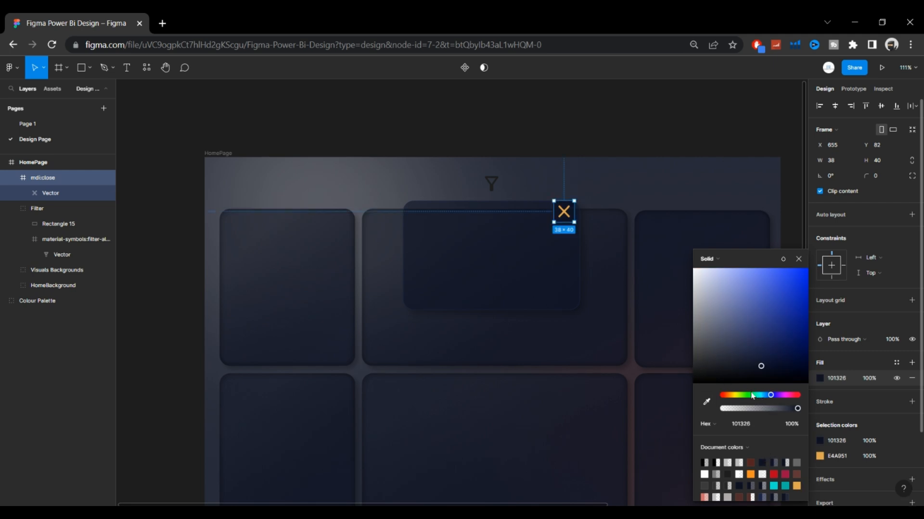
pyautogui.hotkey('ctrl', 'z')
# Recolour the close icon's orange cross to grey 7B7B7B at 50% opacity using the document colours.
pyautogui.click(819, 441)
pyautogui.click(819, 440)
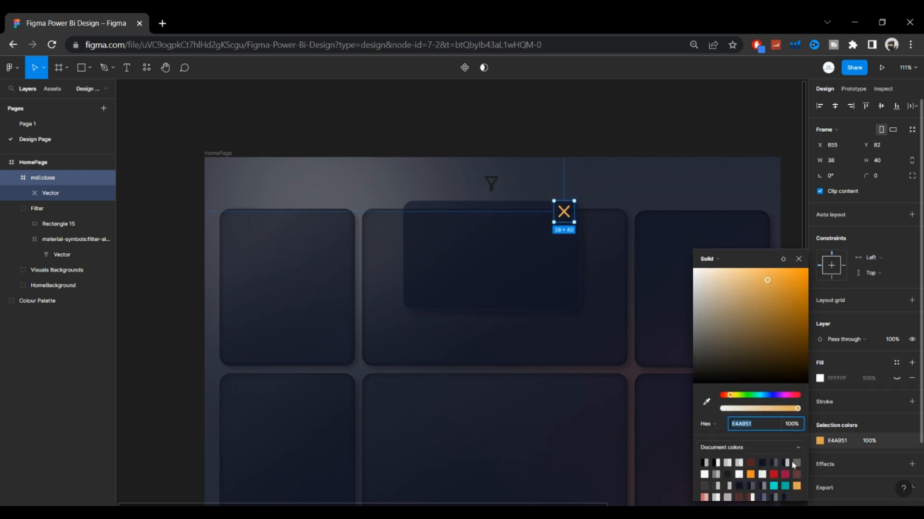
pyautogui.click(765, 461)
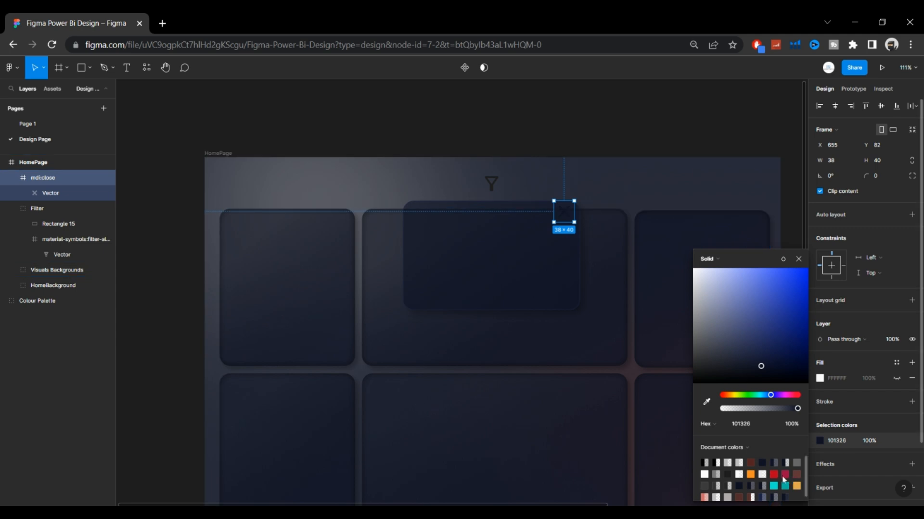
pyautogui.click(705, 474)
pyautogui.click(716, 475)
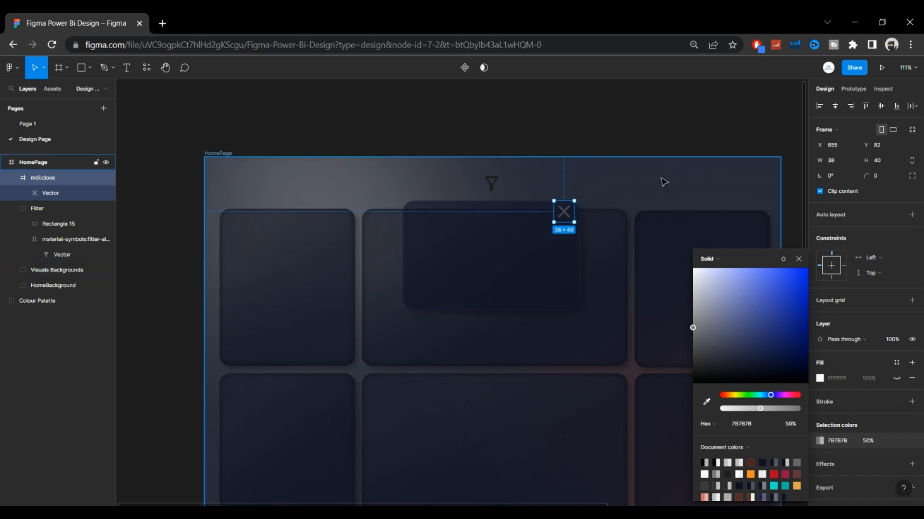
pyautogui.click(662, 144)
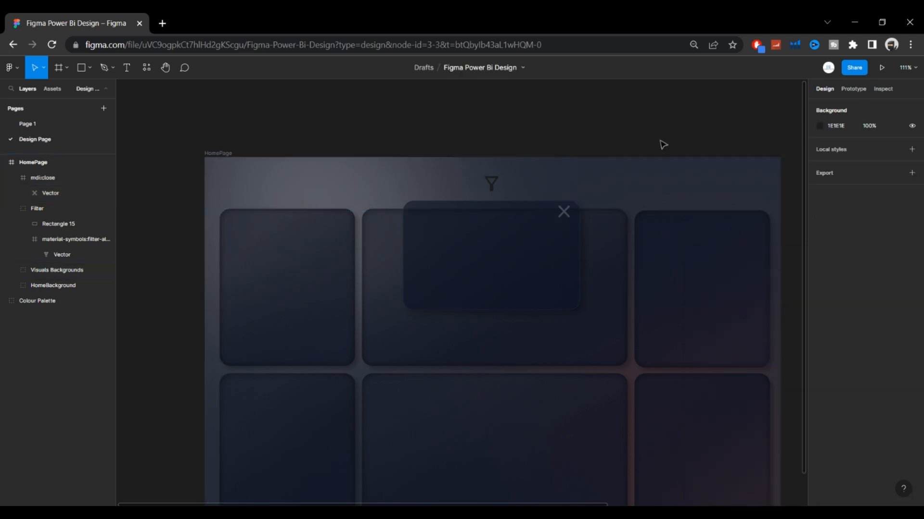
# Move the mdi:close layer into the Filter group and collapse the group.
pyautogui.click(55, 179)
pyautogui.moveTo(51, 213); pyautogui.dragTo(52, 212)
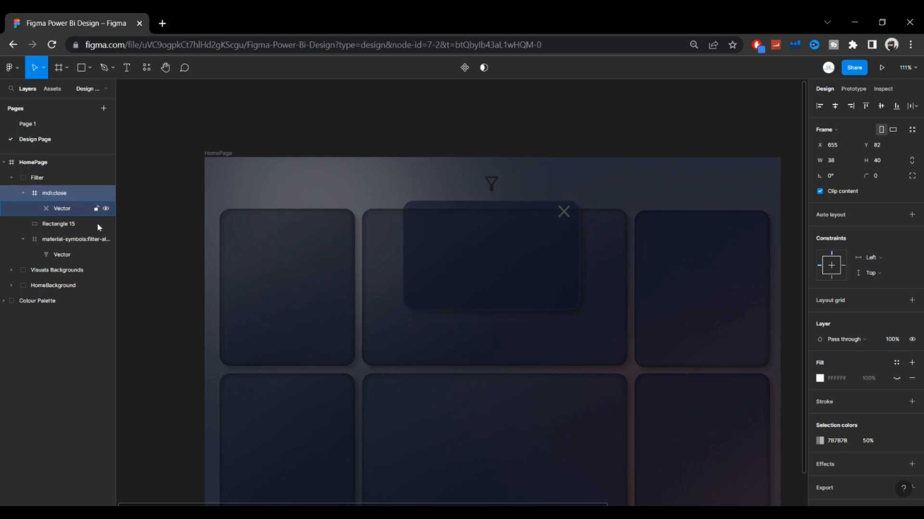
pyautogui.click(11, 177)
pyautogui.click(593, 119)
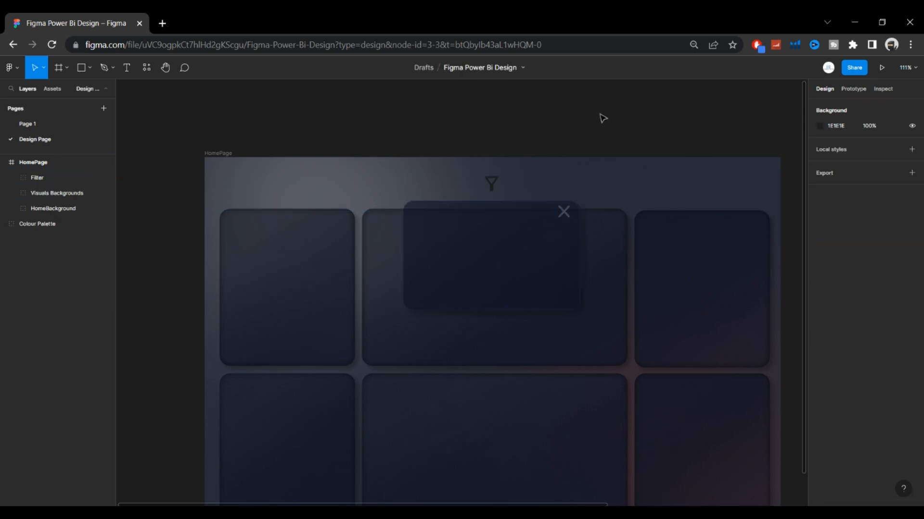
# Nudge the close icon within the Filter group slightly down and to the right, nearer the panel's edge.
pyautogui.click(11, 178)
pyautogui.click(54, 193)
pyautogui.moveTo(564, 213); pyautogui.dragTo(568, 216)
pyautogui.click(607, 132)
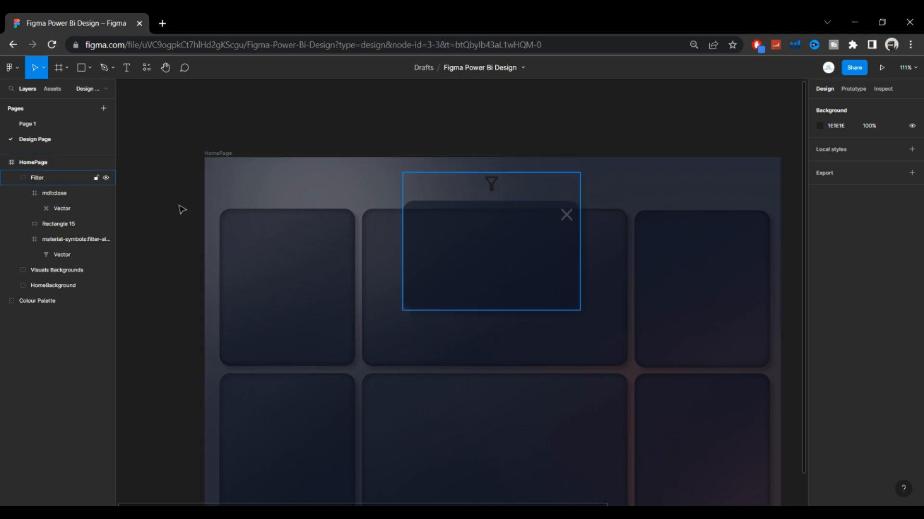
# Hide the Filter group on the HomePage frame and collapse it in the layer list.
pyautogui.click(108, 179)
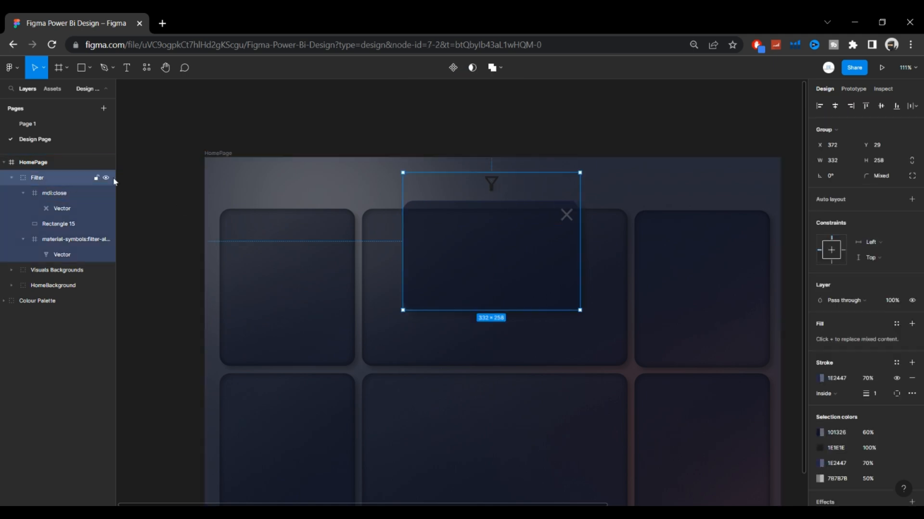
pyautogui.click(12, 179)
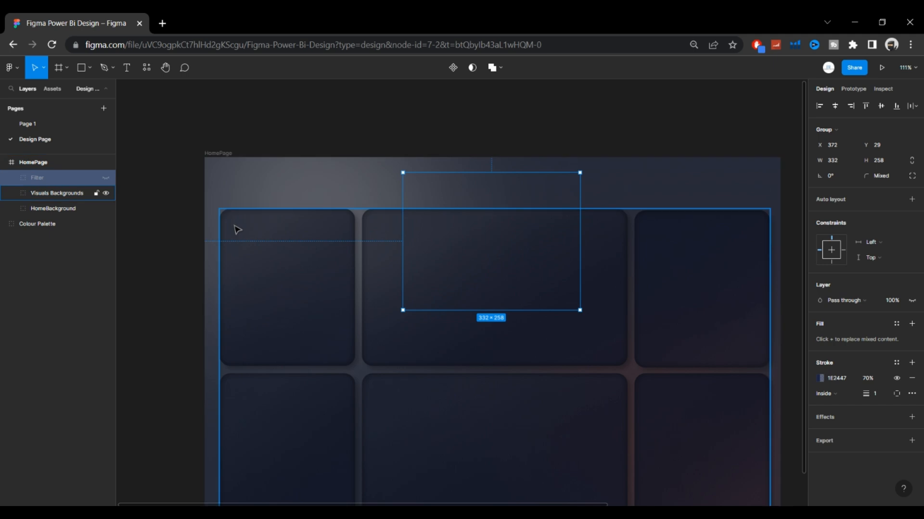
pyautogui.click(575, 139)
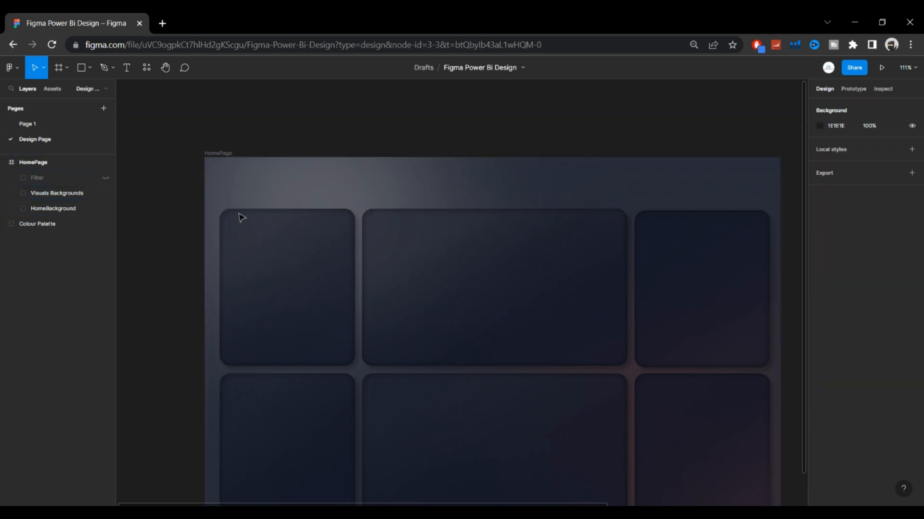
# Draw a rectangle about 210 × 69 at the top centre of the upper middle card and fill it with 101326.
pyautogui.click(86, 67)
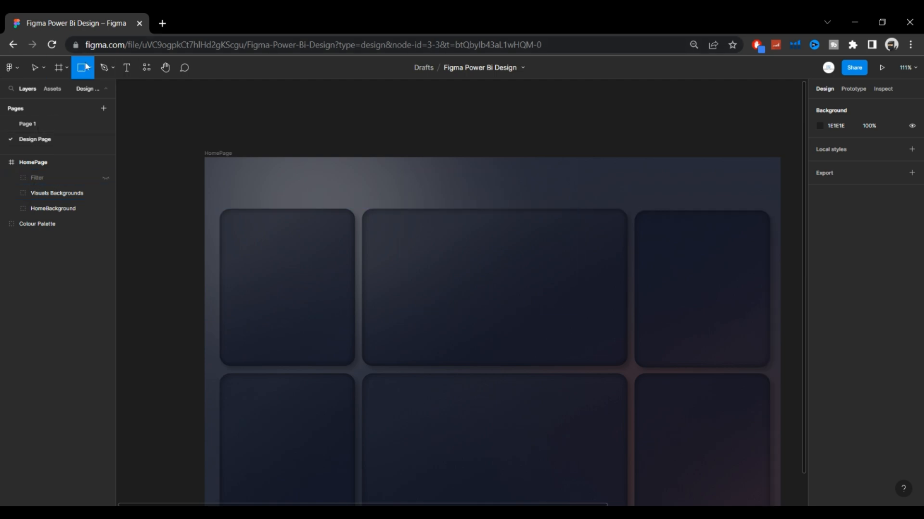
pyautogui.moveTo(447, 217); pyautogui.dragTo(518, 235)
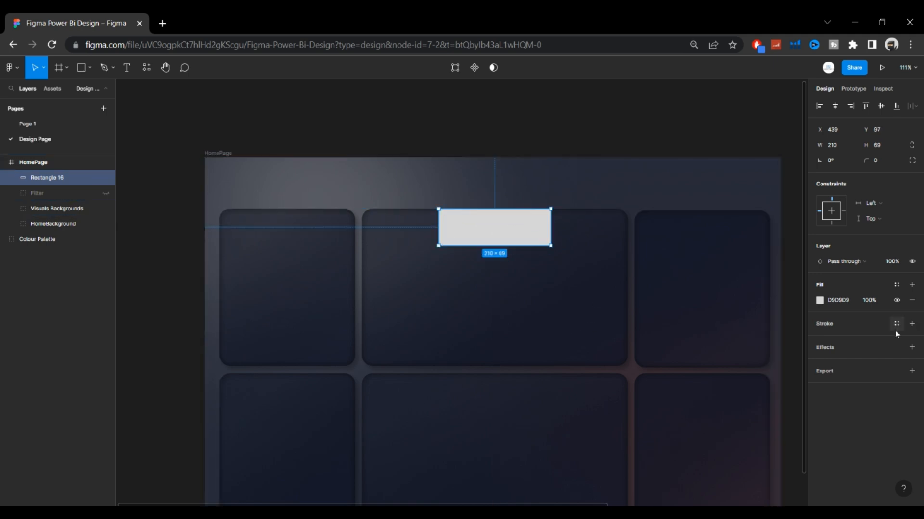
pyautogui.click(823, 301)
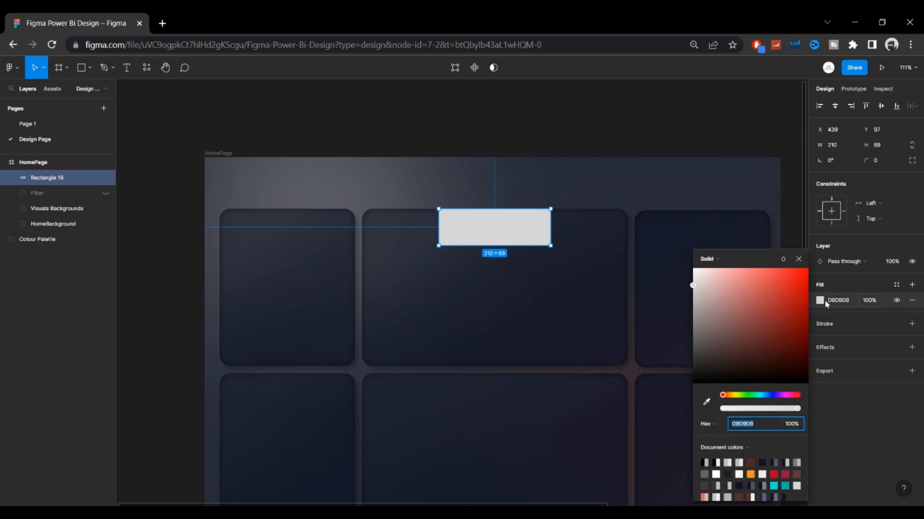
pyautogui.click(762, 463)
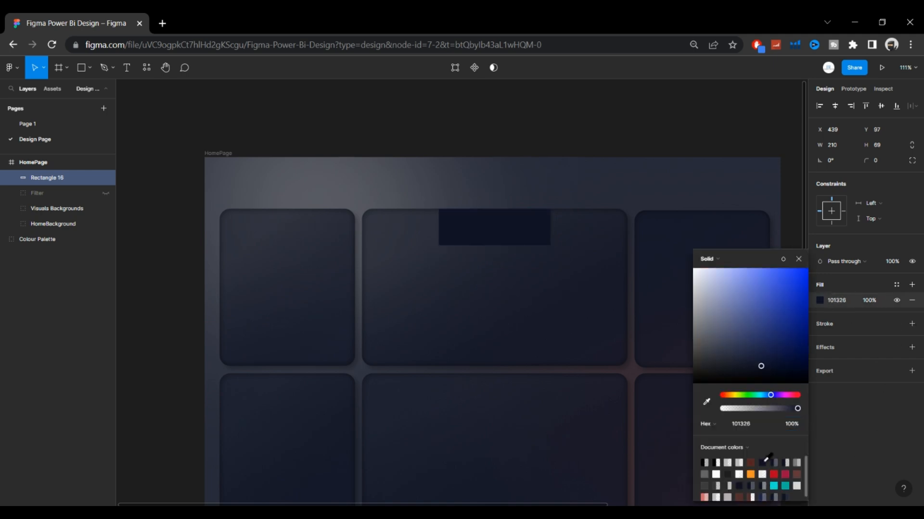
# Set the new rectangle's corner radius to 10 and its fill opacity to 60%.
pyautogui.click(882, 160)
pyautogui.write('1')
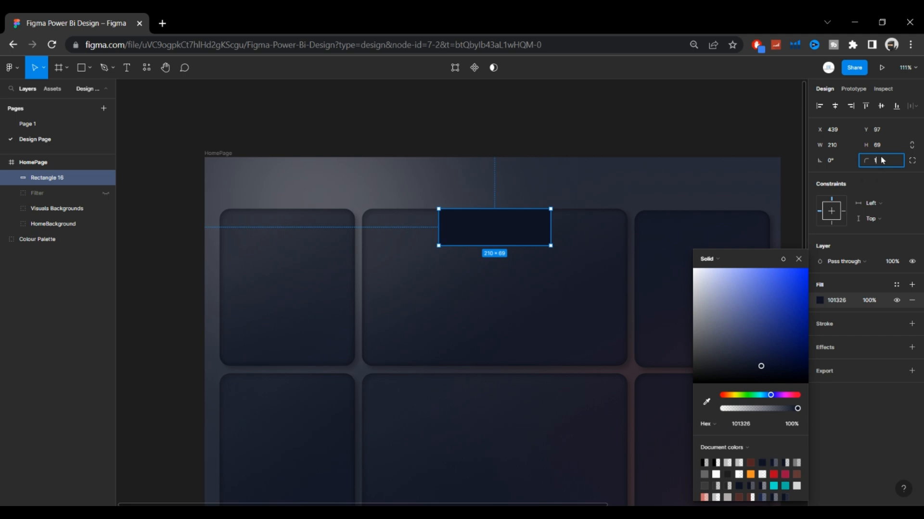
pyautogui.press('Return')
pyautogui.click(553, 118)
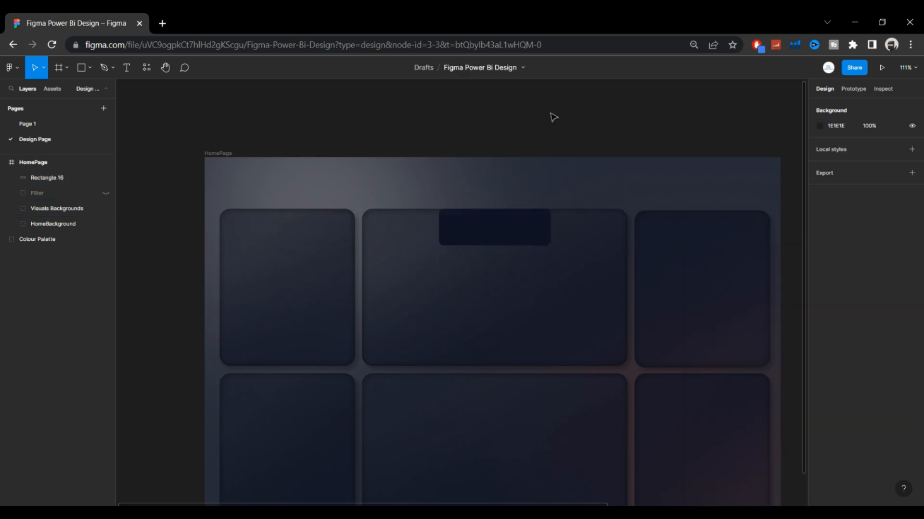
pyautogui.click(516, 241)
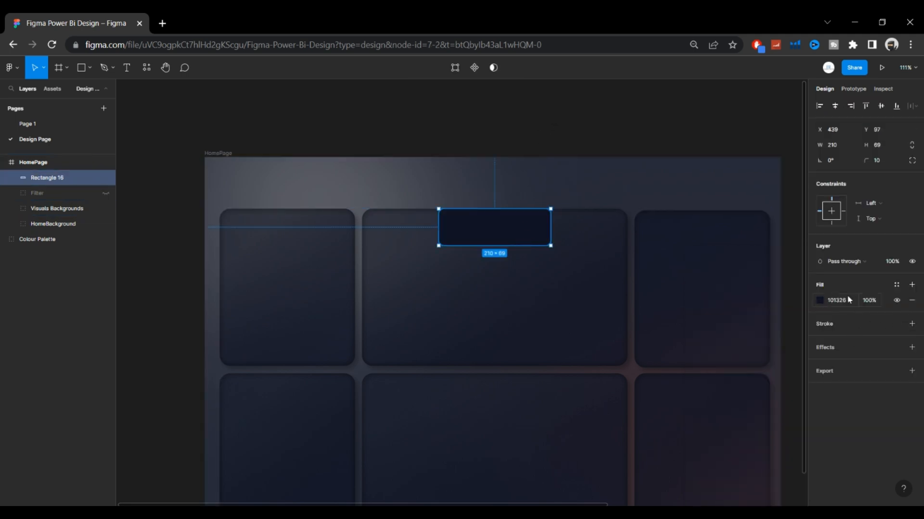
pyautogui.click(875, 302)
pyautogui.write('60')
pyautogui.press('Return')
pyautogui.click(562, 138)
# Add a drop shadow to the small rectangle and adjust the shadow's offset and blur.
pyautogui.click(514, 230)
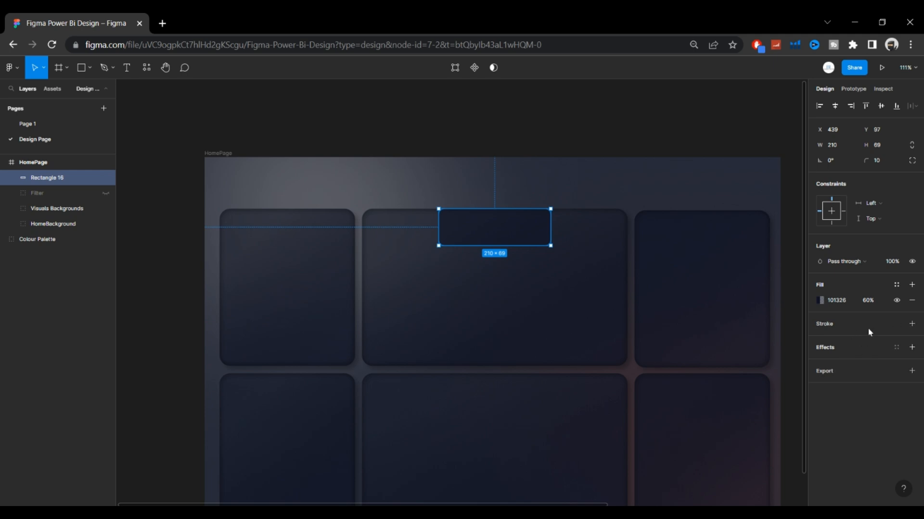
pyautogui.click(912, 347)
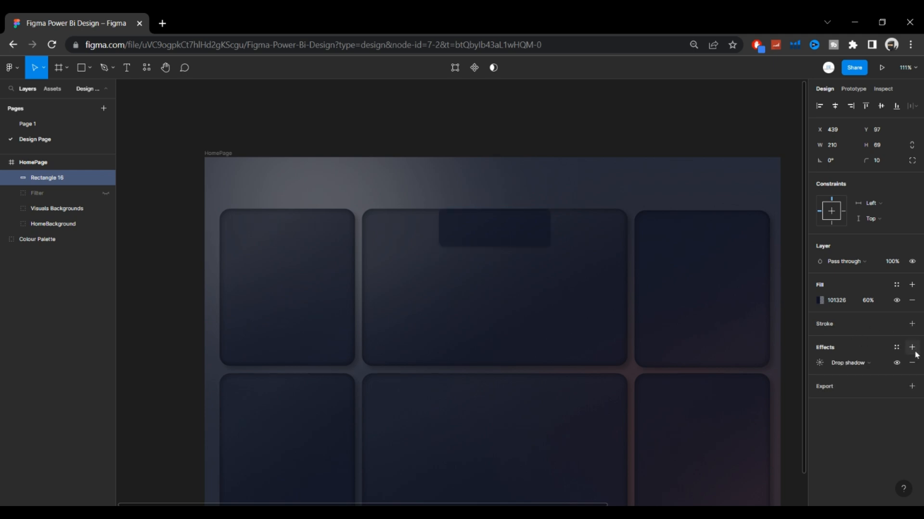
pyautogui.click(859, 364)
pyautogui.click(849, 364)
pyautogui.click(820, 363)
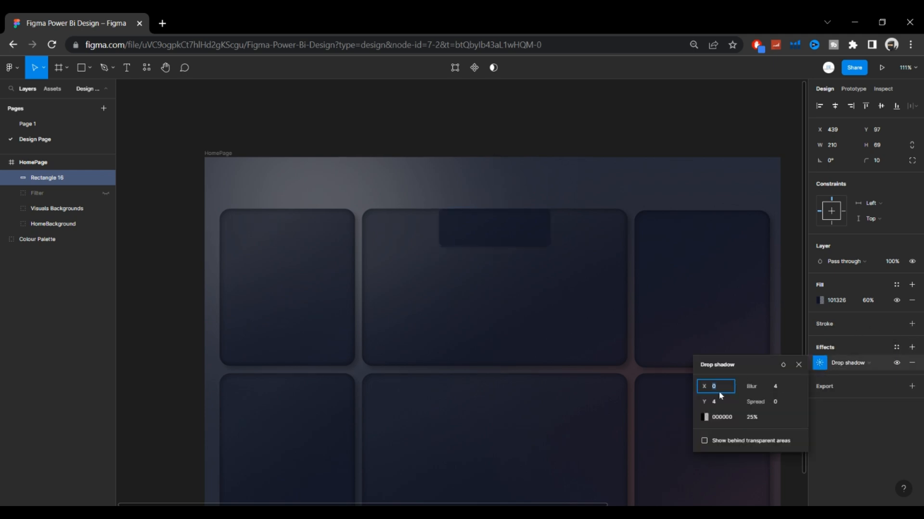
pyautogui.click(722, 406)
pyautogui.write('8')
pyautogui.click(777, 390)
pyautogui.press('Return')
pyautogui.click(679, 127)
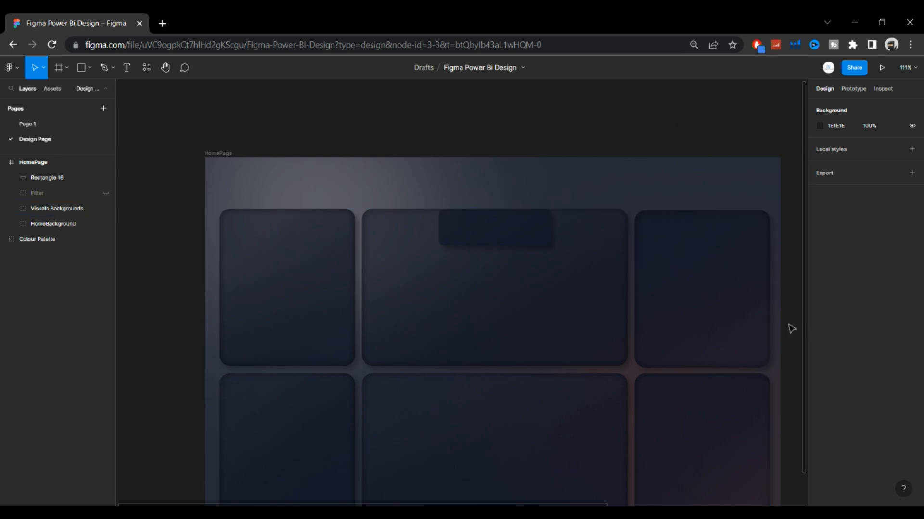
# Add an inner shadow with a blur of 10 to the small rectangle alongside its drop shadow.
pyautogui.click(463, 228)
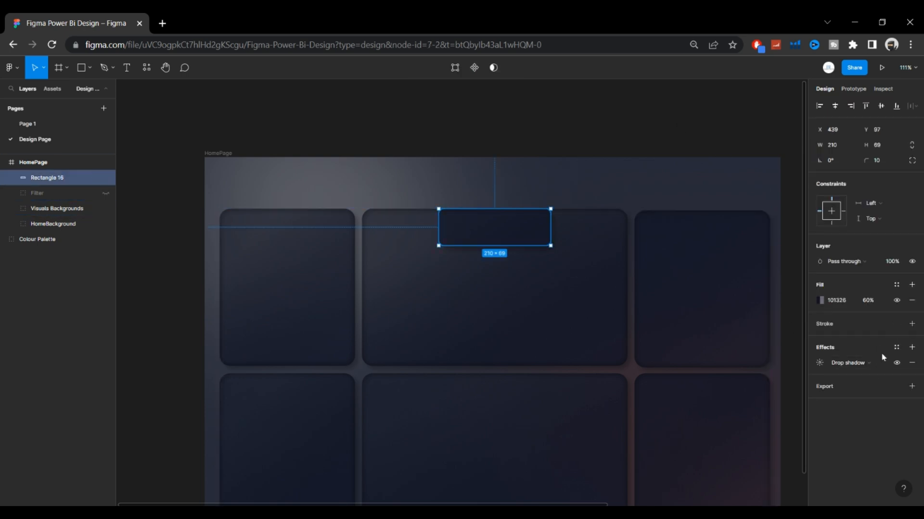
pyautogui.click(911, 346)
pyautogui.click(864, 378)
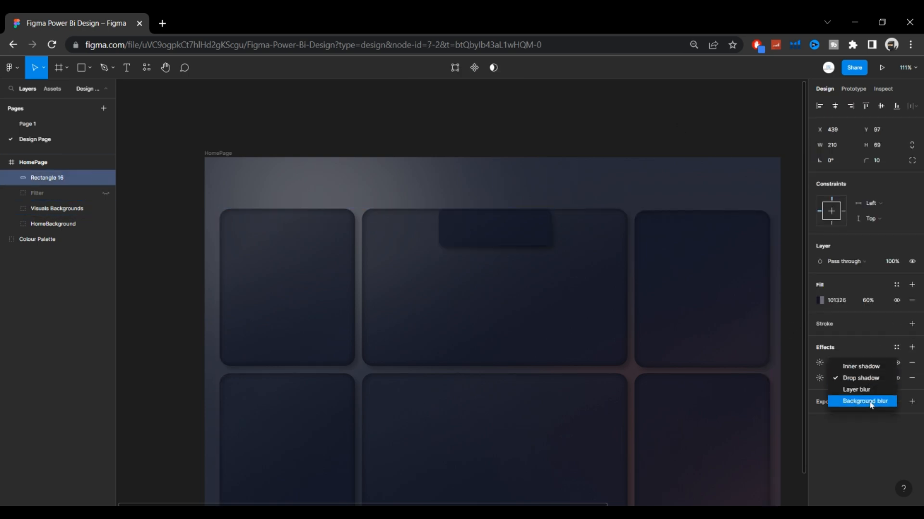
pyautogui.click(867, 369)
pyautogui.hotkey('ctrl', 'z')
pyautogui.click(848, 363)
pyautogui.click(850, 351)
pyautogui.click(823, 364)
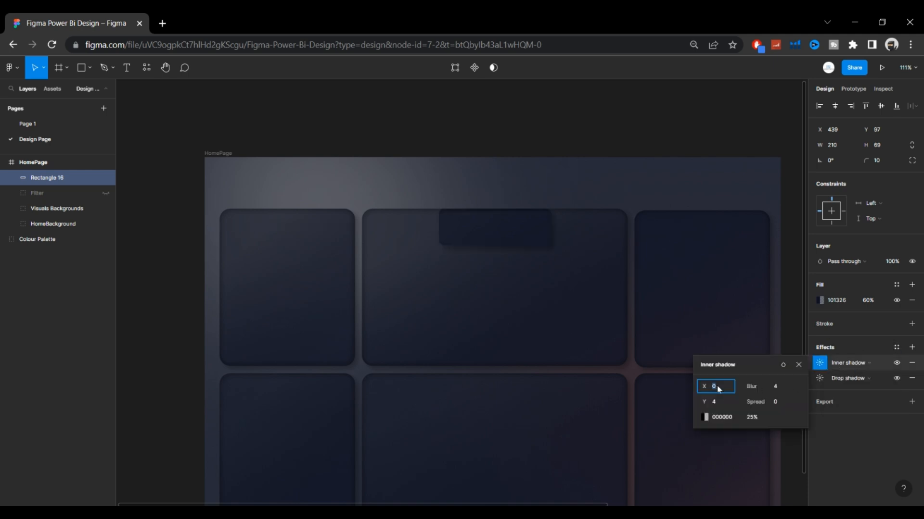
pyautogui.click(772, 386)
pyautogui.write('10')
pyautogui.press('Return')
pyautogui.click(831, 456)
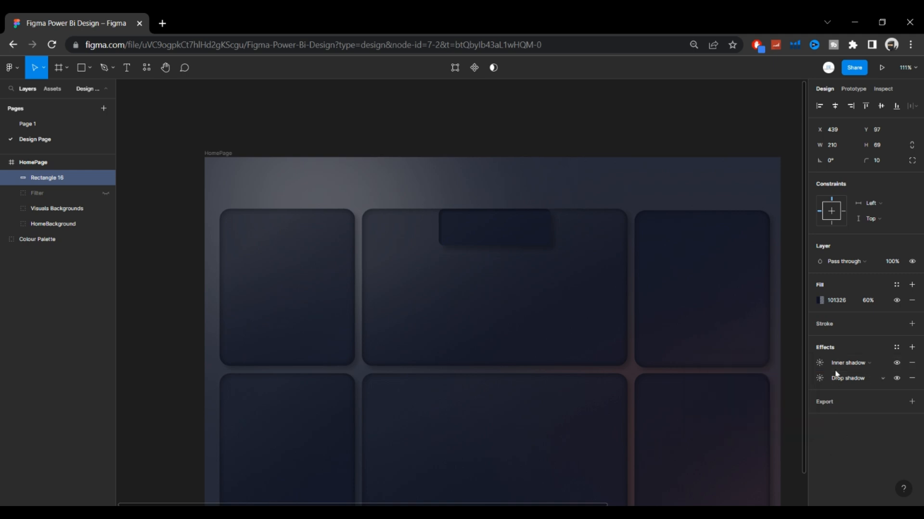
# Add a second inner shadow to the small rectangle with X and Y offsets of -4 and adjust its blur.
pyautogui.click(912, 347)
pyautogui.click(865, 368)
pyautogui.click(861, 353)
pyautogui.click(819, 363)
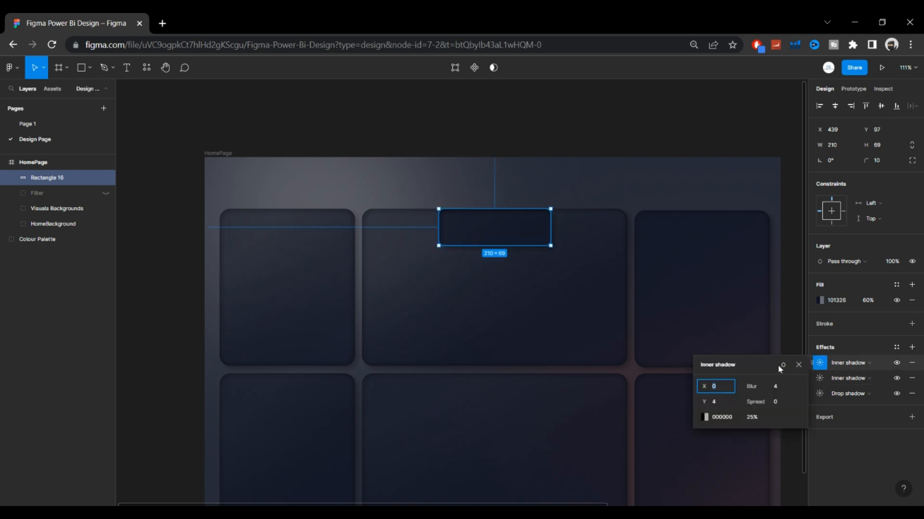
pyautogui.write('-4')
pyautogui.click(722, 408)
pyautogui.write('-4')
pyautogui.press('Return')
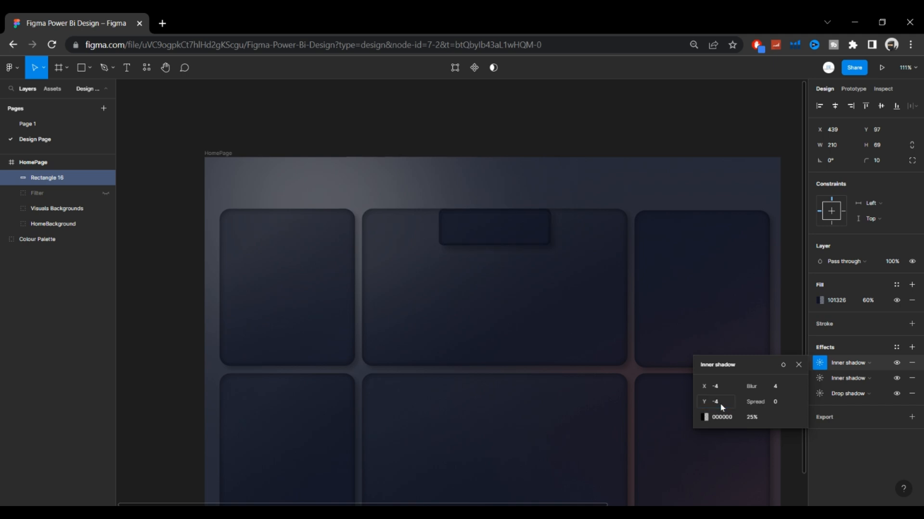
pyautogui.click(774, 386)
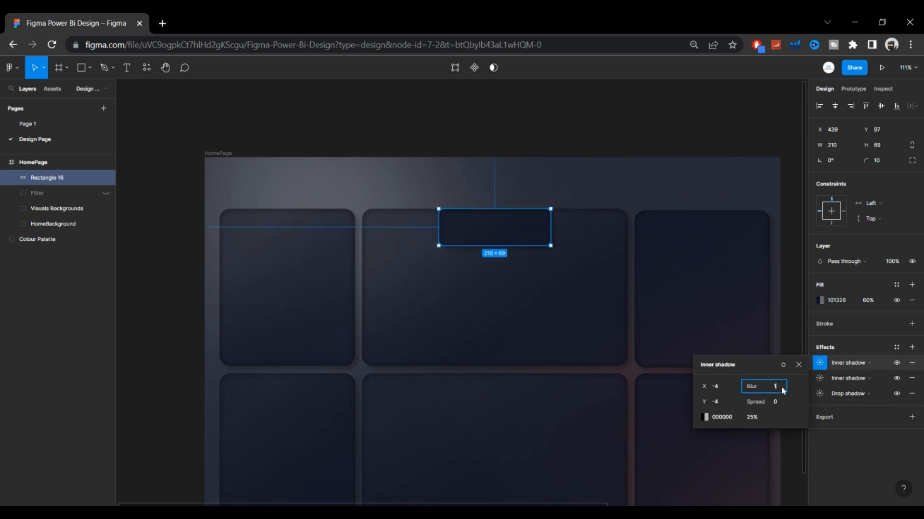
pyautogui.click(659, 136)
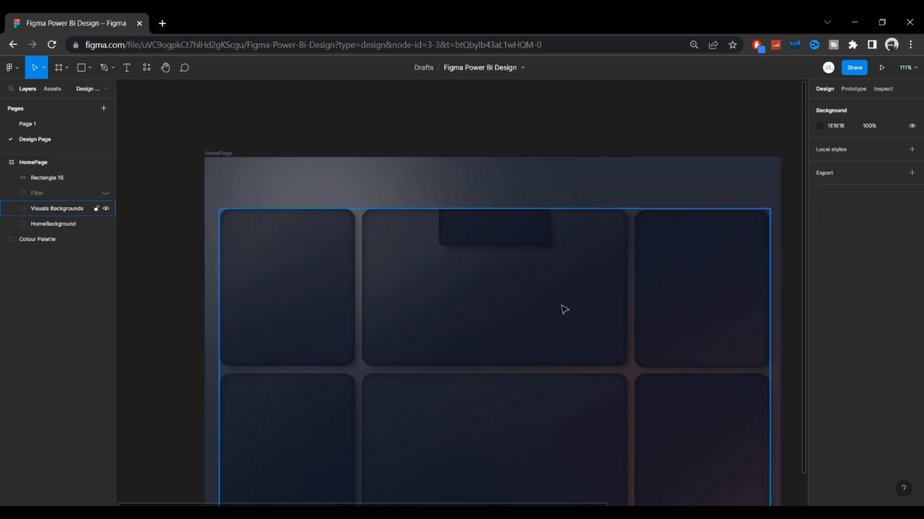
pyautogui.click(519, 225)
pyautogui.click(696, 152)
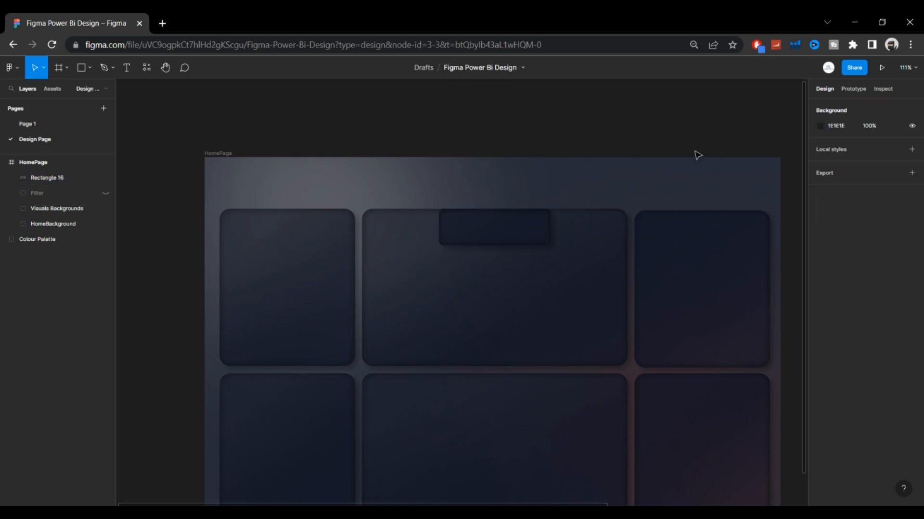
# Duplicate the small header rectangle and place the copy at the top centre of the lower middle card.
pyautogui.click(526, 228)
pyautogui.hotkey('ctrl', 'd')
pyautogui.moveTo(528, 229); pyautogui.dragTo(533, 403)
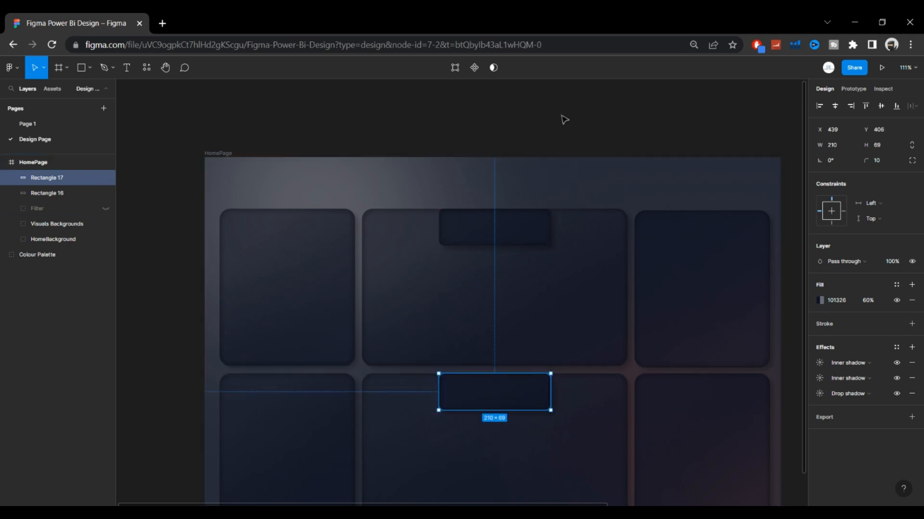
pyautogui.click(562, 128)
# Move both header rectangles into the Visuals Backgrounds group and combine them with Union.
pyautogui.click(64, 184)
pyautogui.keyDown('shift'); pyautogui.click(63, 189); pyautogui.keyUp('shift')
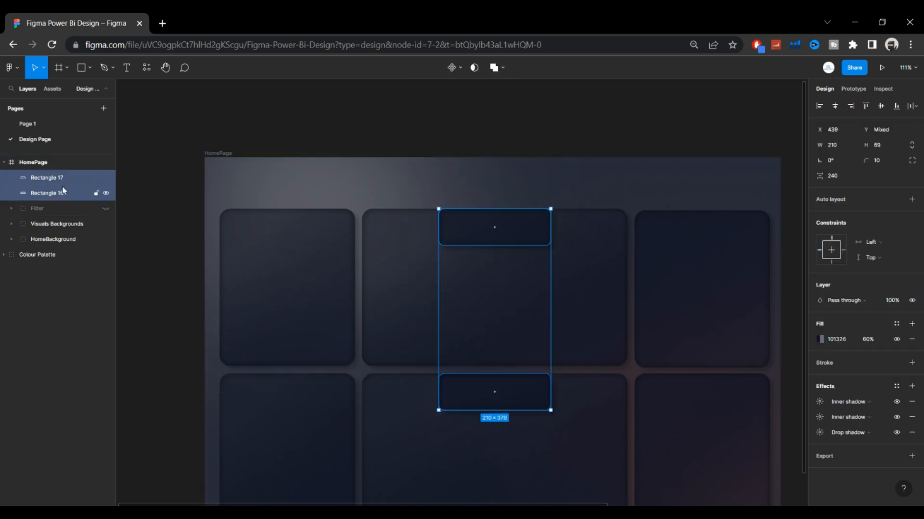
pyautogui.moveTo(62, 192); pyautogui.dragTo(63, 231)
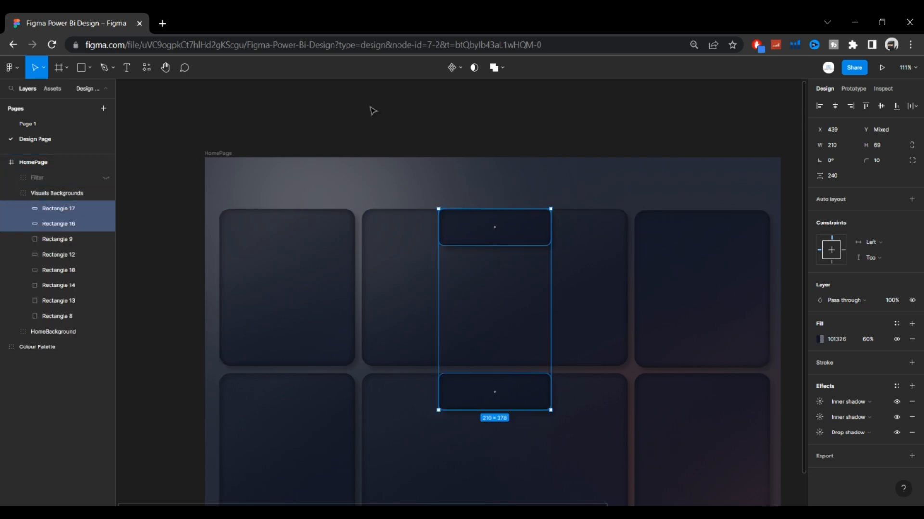
pyautogui.click(493, 68)
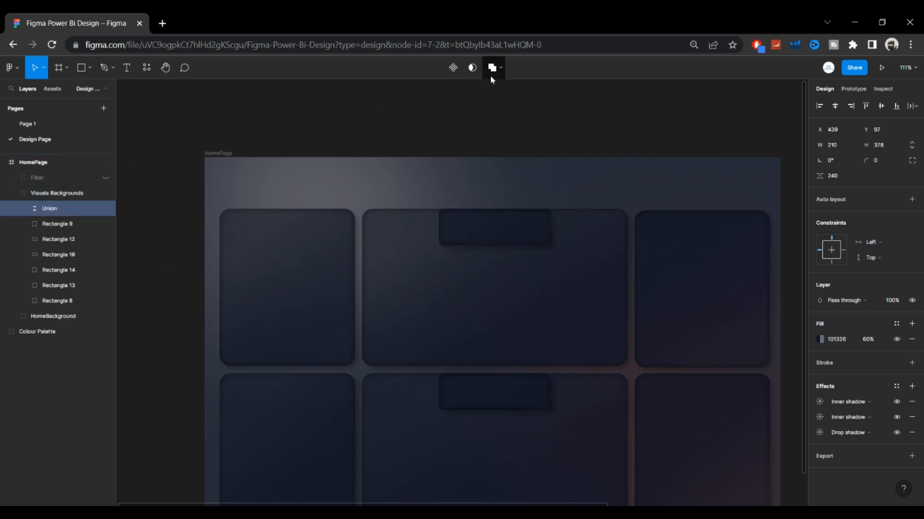
pyautogui.click(8, 198)
pyautogui.click(11, 193)
pyautogui.click(584, 153)
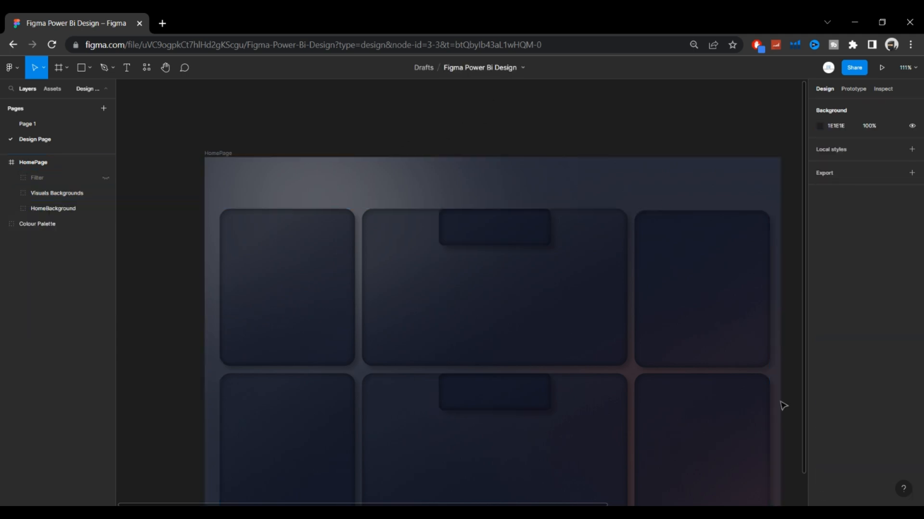
pyautogui.scroll(-3, 575, 144)
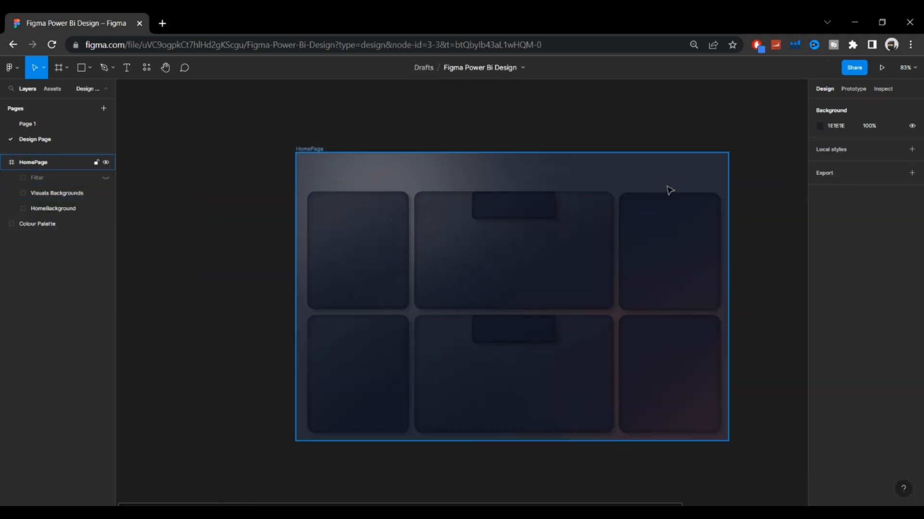
pyautogui.scroll(3, 608, 136)
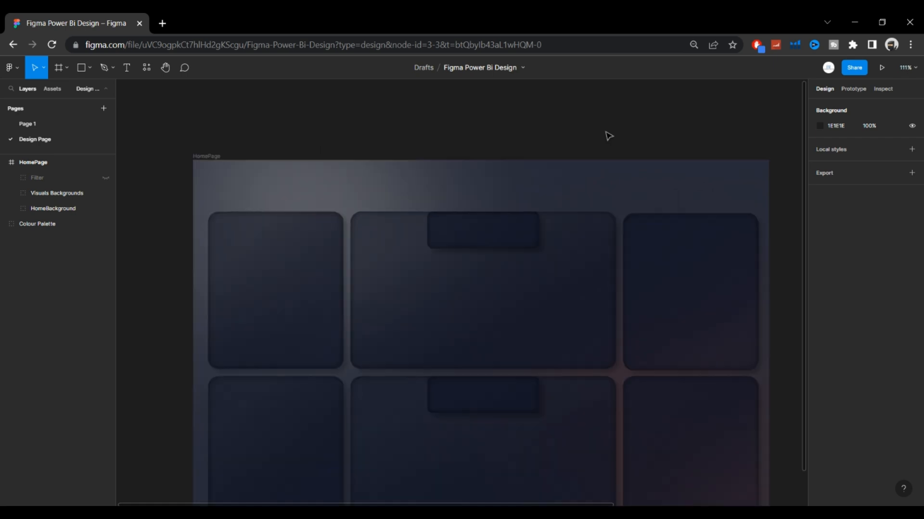
pyautogui.scroll(-2, 597, 140)
pyautogui.scroll(2, 589, 142)
pyautogui.scroll(-3, 567, 151)
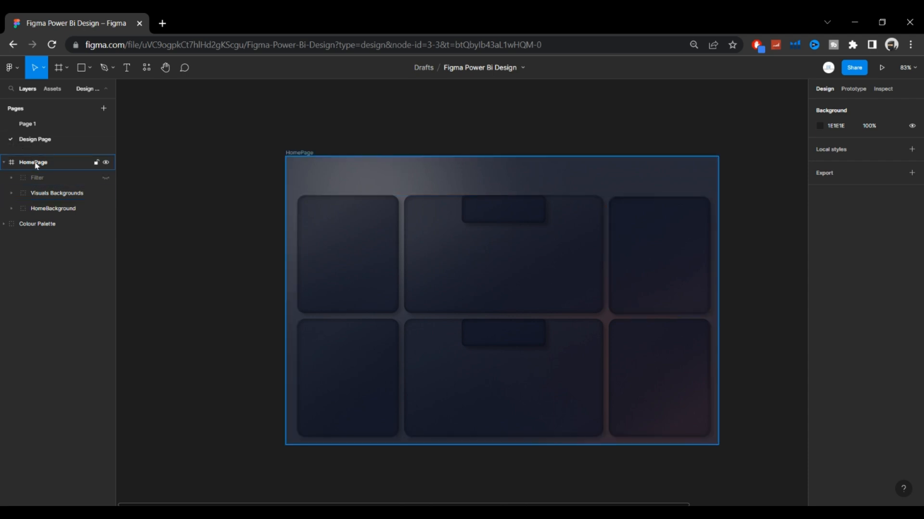
# Export the HomePage frame as a 1x PNG named HomePage into the Assets folder.
pyautogui.click(307, 164)
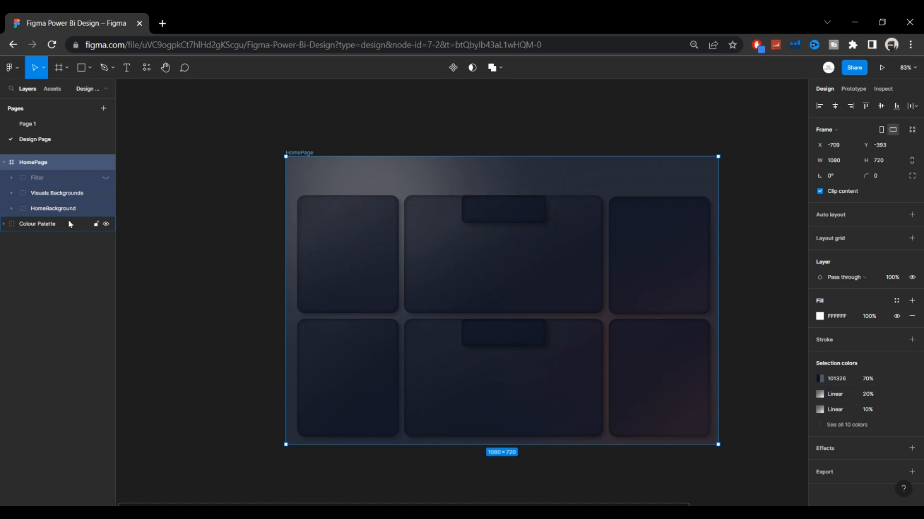
pyautogui.click(851, 476)
pyautogui.click(861, 457)
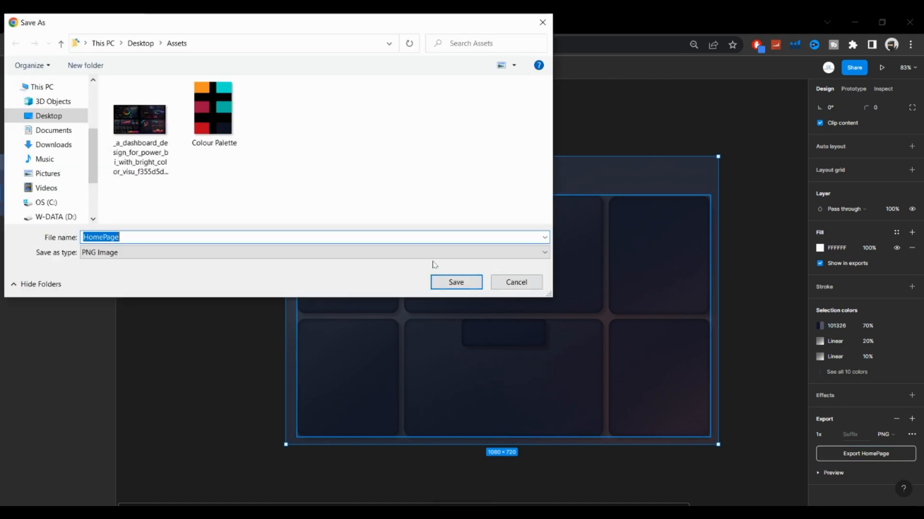
pyautogui.click(463, 281)
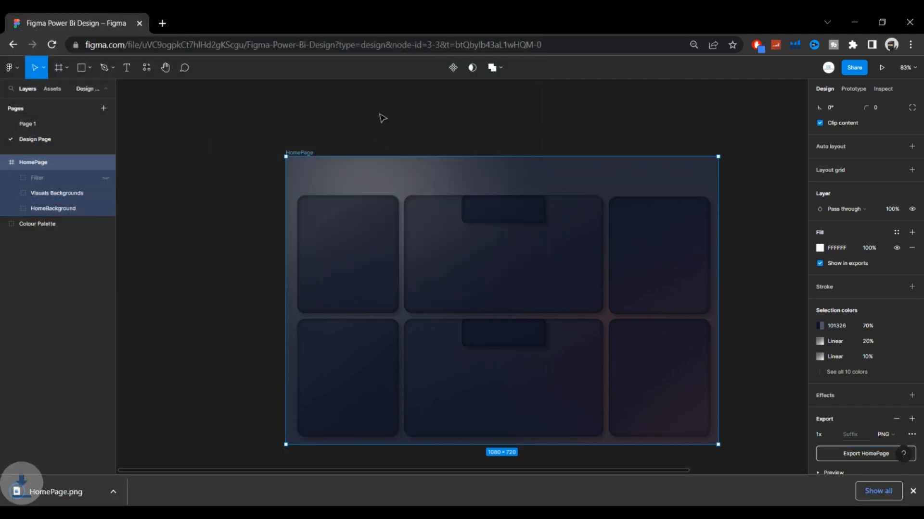
pyautogui.click(382, 117)
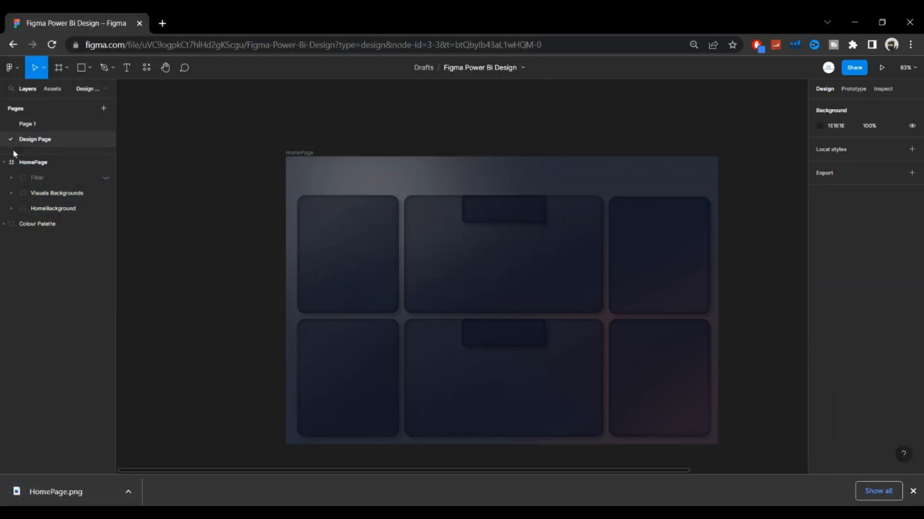
# Unhide the Filter group in HomePage and expand it to list its layers.
pyautogui.click(105, 178)
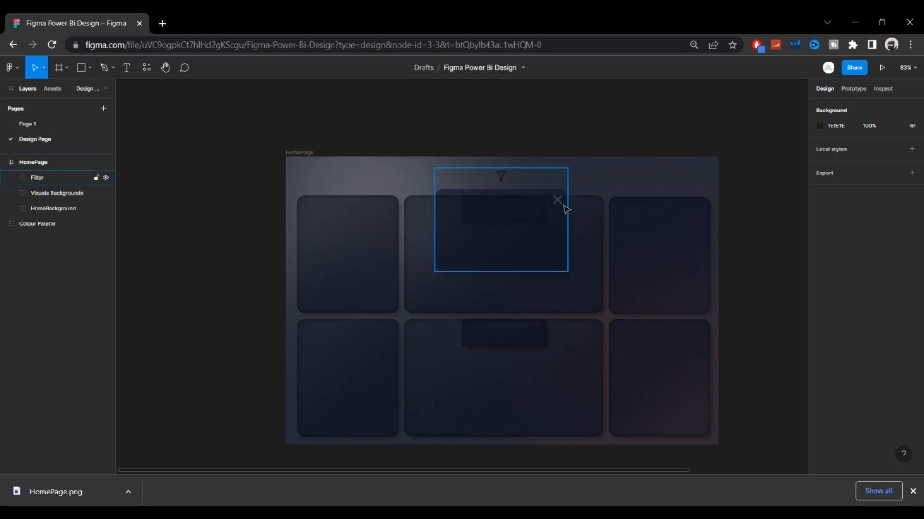
pyautogui.click(40, 177)
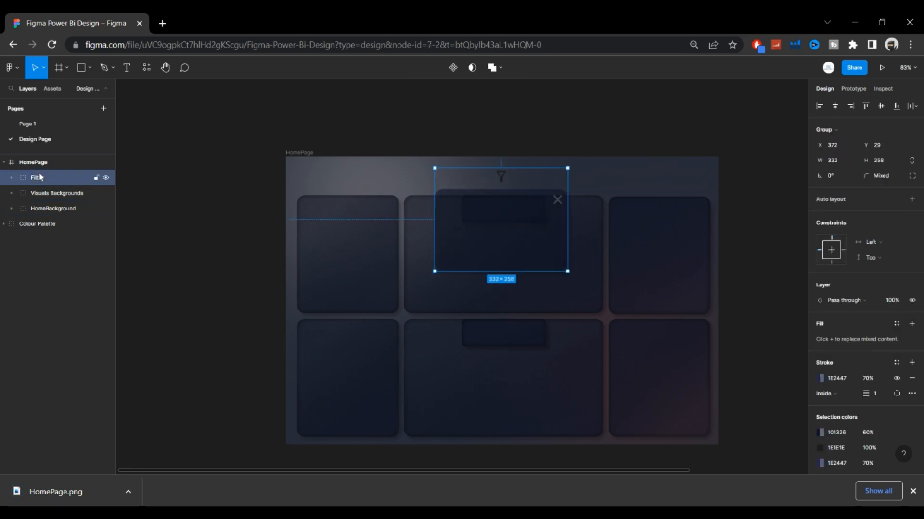
pyautogui.click(11, 178)
# Export the mdi:close icon as a 1x PNG named mdi_close into the Assets folder.
pyautogui.click(76, 193)
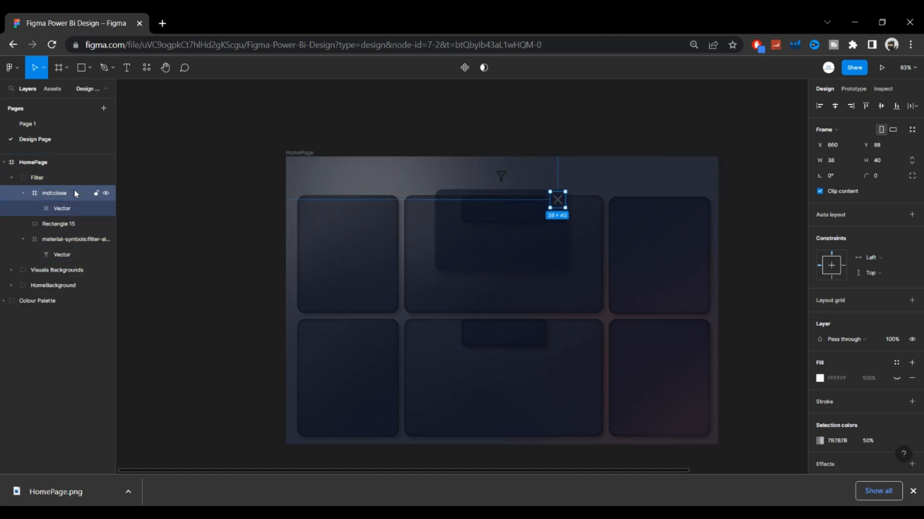
pyautogui.scroll(-3, 847, 421)
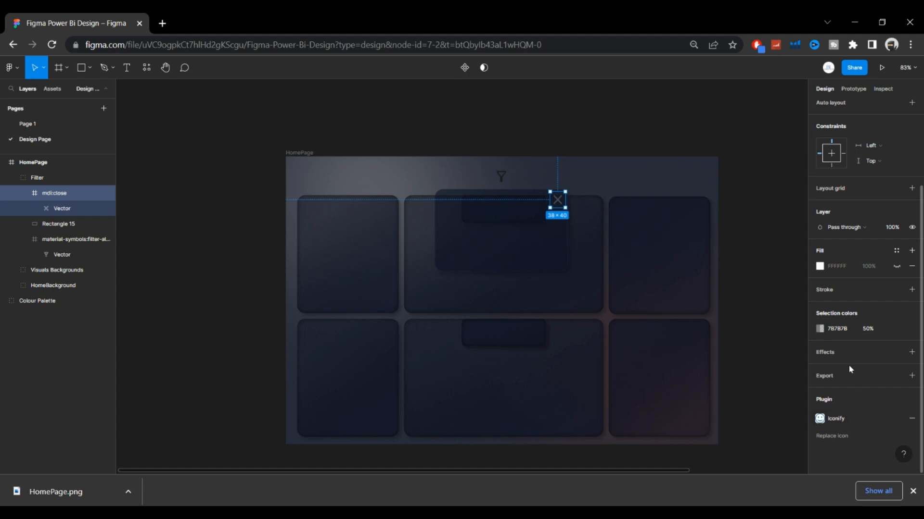
pyautogui.click(839, 385)
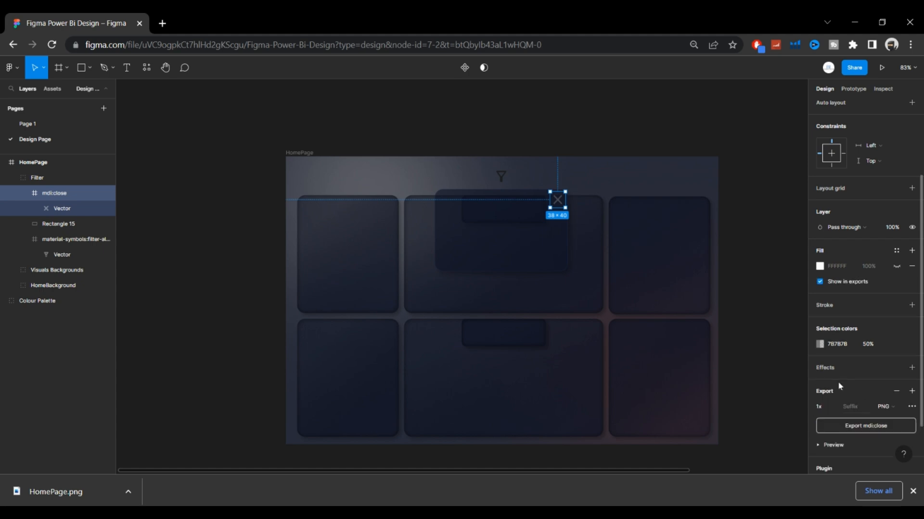
pyautogui.click(852, 426)
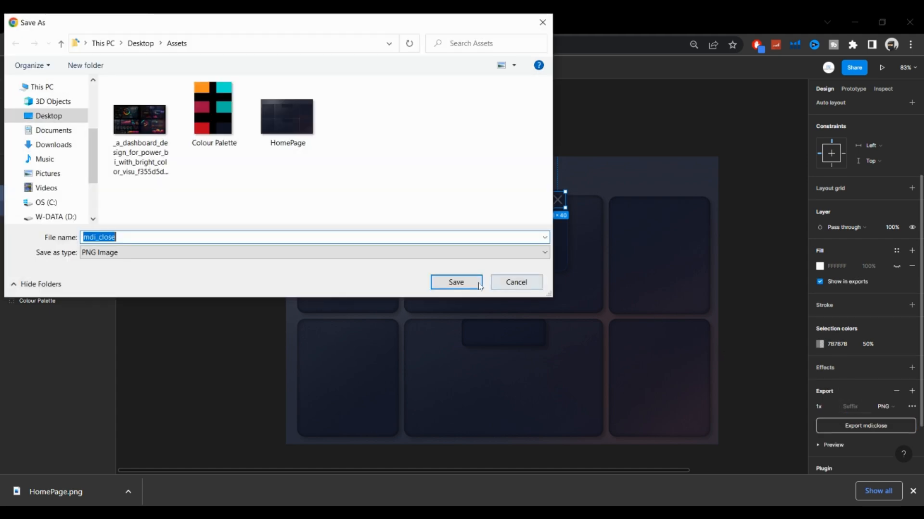
pyautogui.click(471, 283)
# Export the filter icon as a 1x PNG named material-symbols_filter-alt-outline into the Assets folder.
pyautogui.click(500, 177)
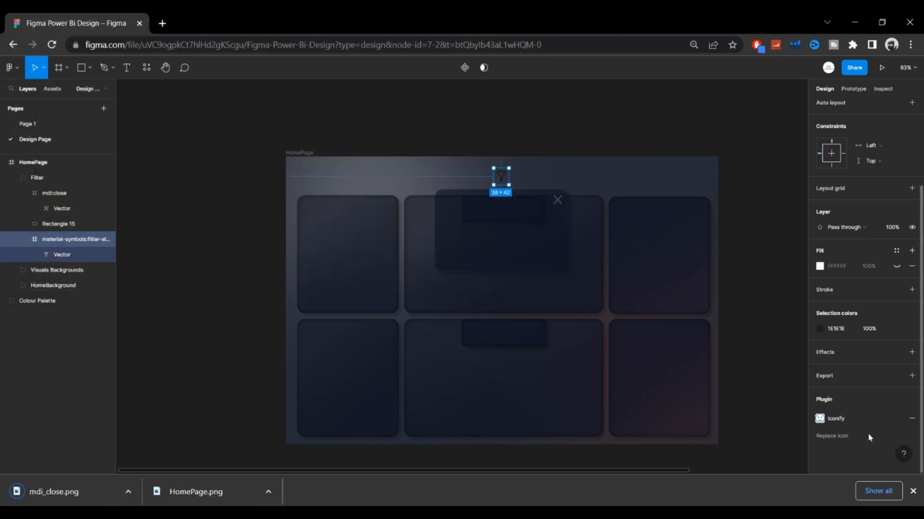
pyautogui.click(832, 373)
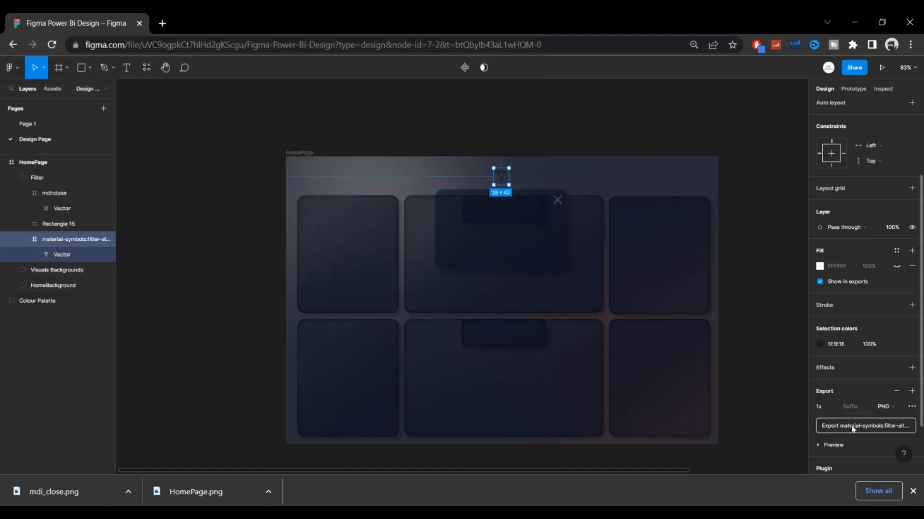
pyautogui.click(863, 425)
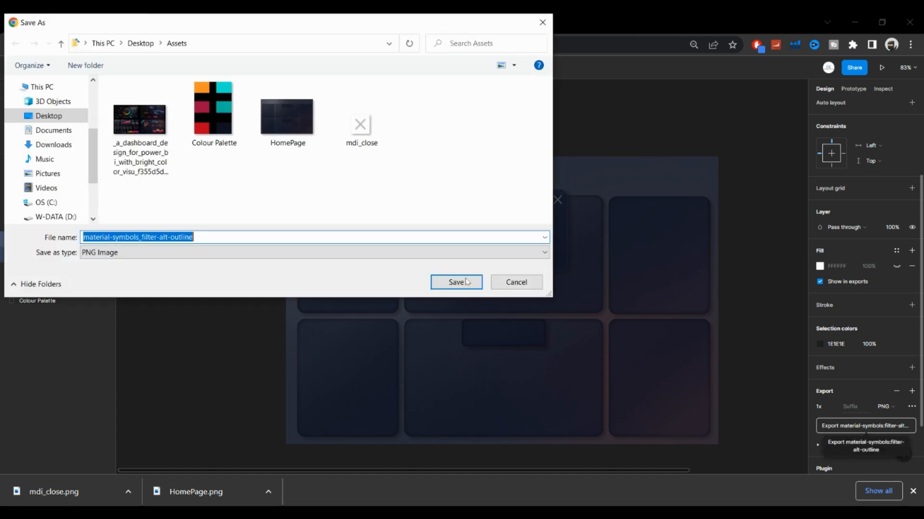
pyautogui.click(447, 287)
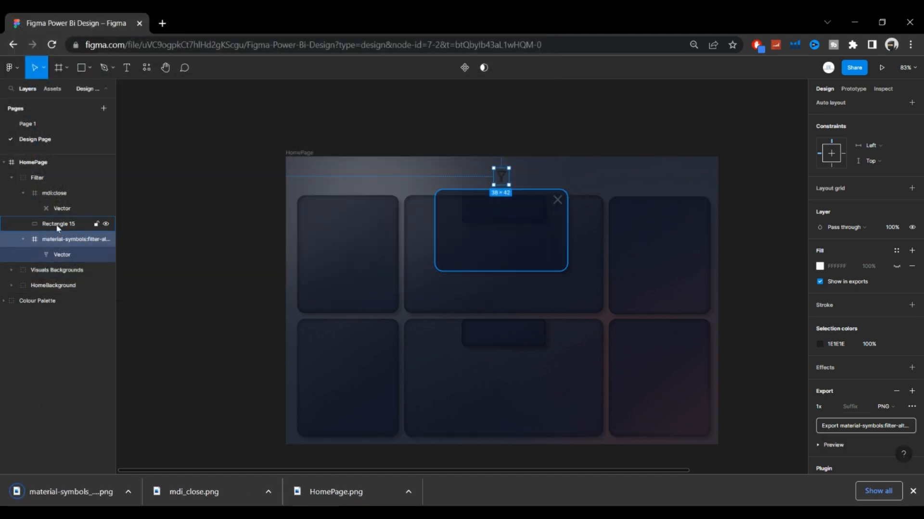
# Export the filter panel's Rectangle 15 as a 1x PNG named Rectangle 15 into the Assets folder.
pyautogui.click(64, 224)
pyautogui.click(911, 418)
pyautogui.click(857, 452)
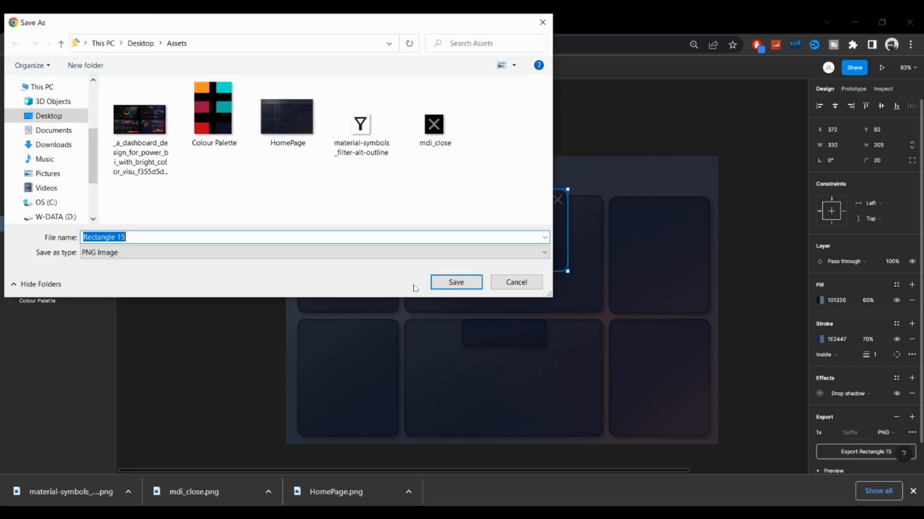
pyautogui.click(444, 279)
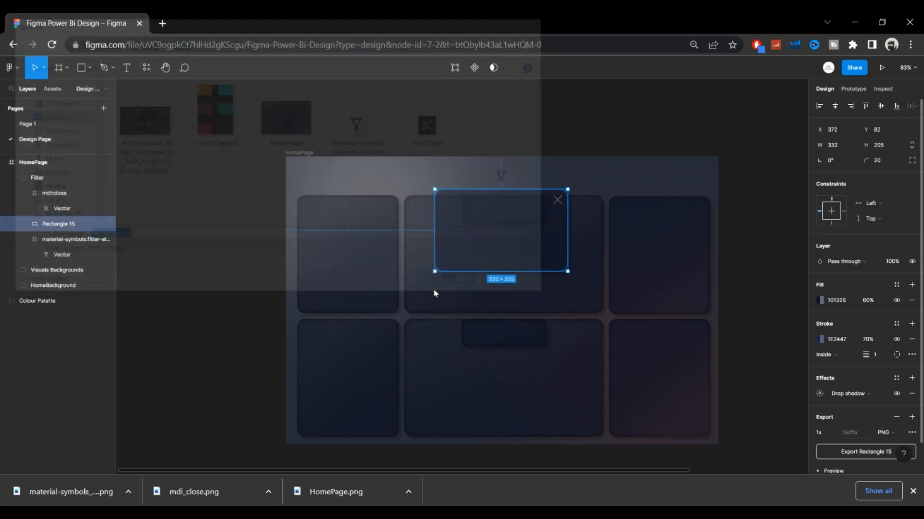
pyautogui.click(511, 123)
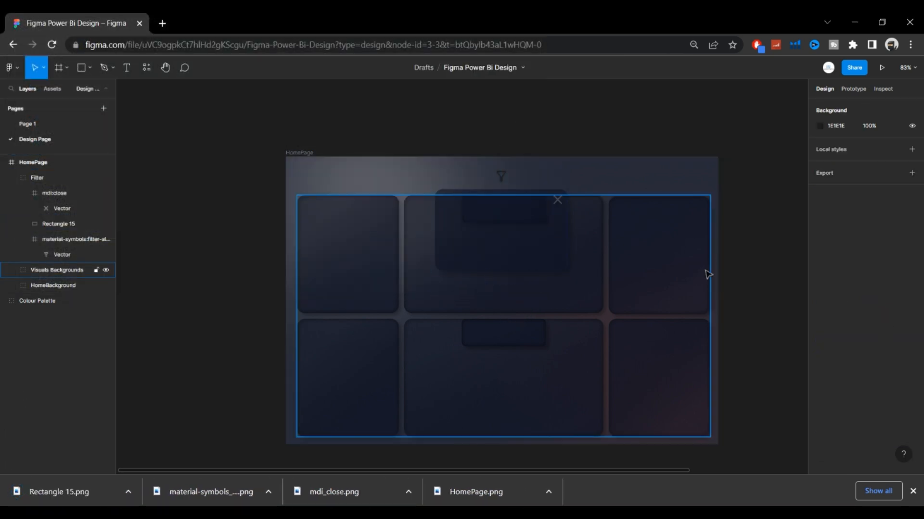
pyautogui.scroll(-2, 707, 274)
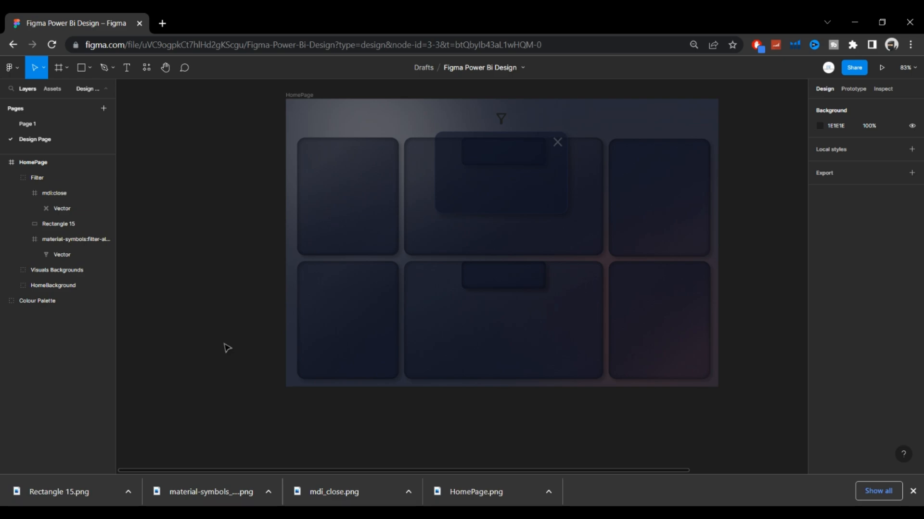
pyautogui.scroll(2, 219, 339)
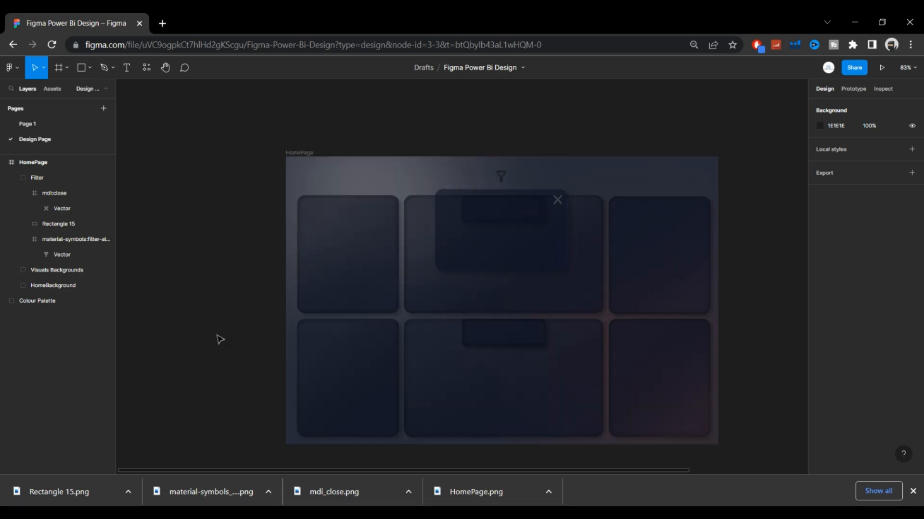
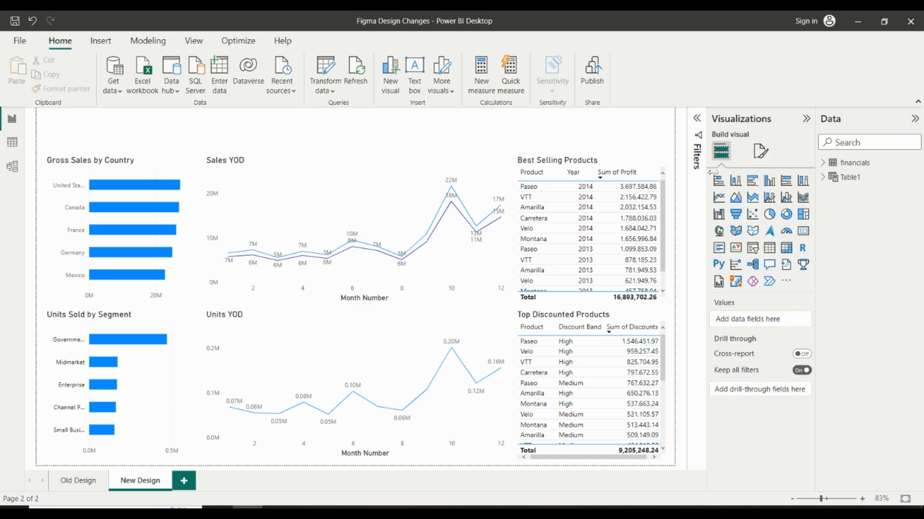
# Load HomePage.png from the desktop's Assets folder as the New Design page's canvas background image.
pyautogui.click(761, 151)
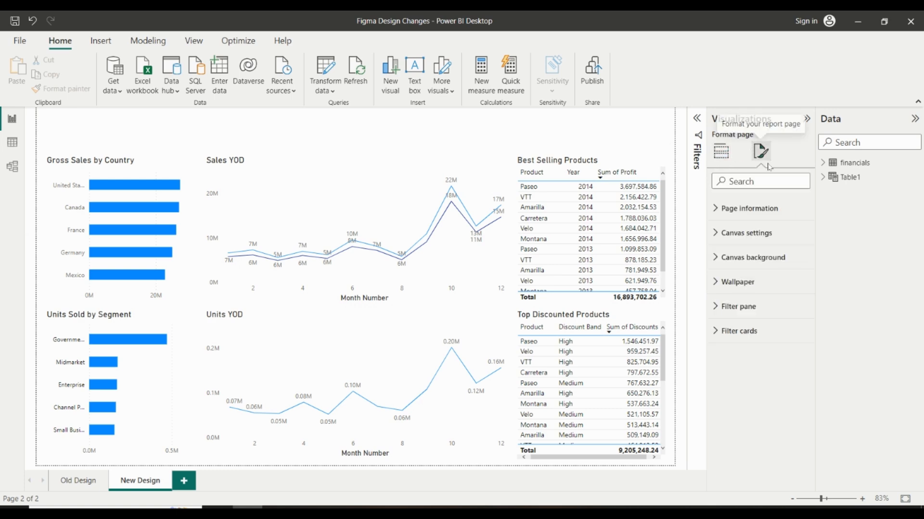
pyautogui.click(769, 258)
pyautogui.click(750, 330)
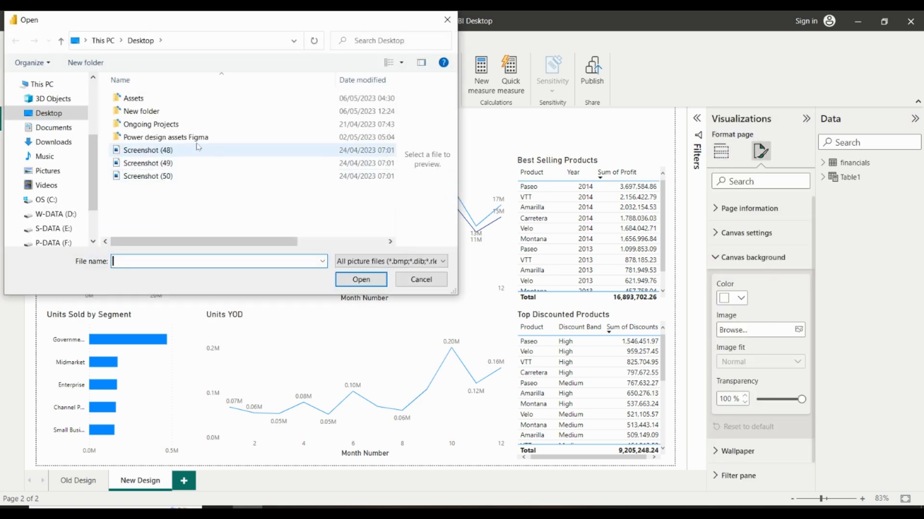
pyautogui.doubleClick(134, 98)
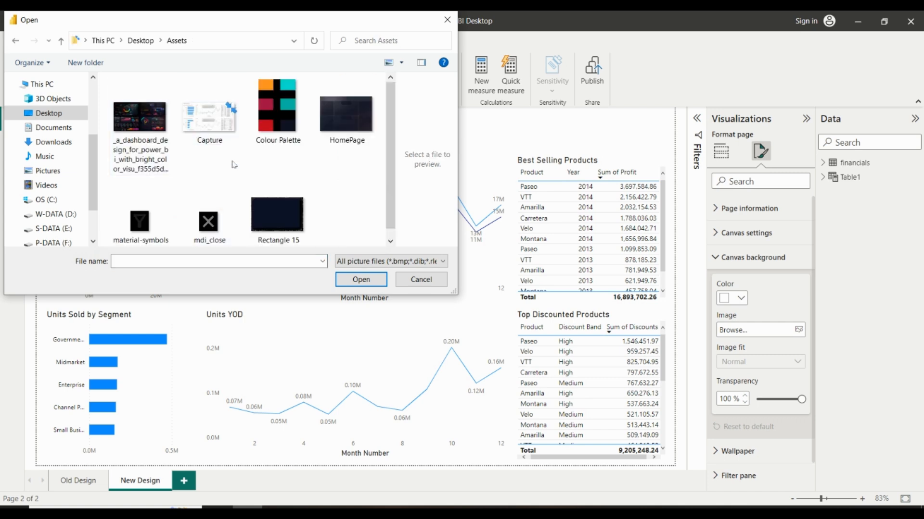
pyautogui.click(354, 146)
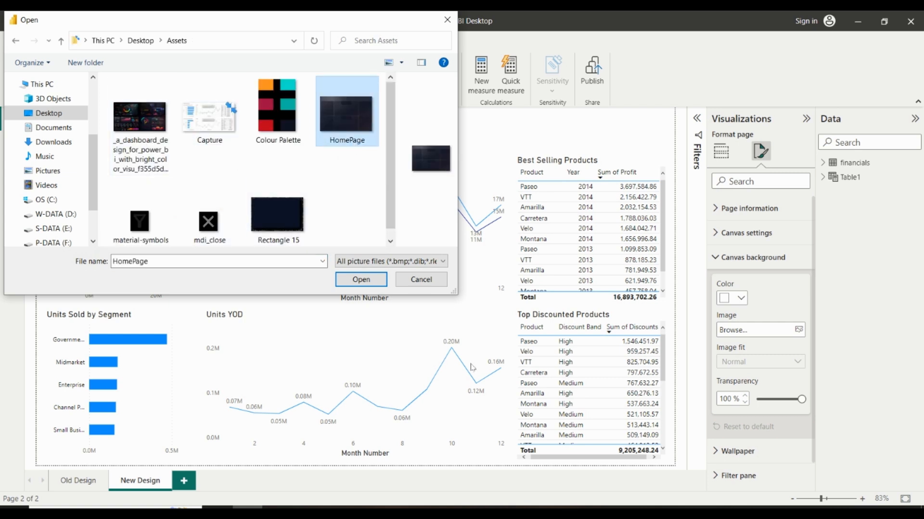
pyautogui.click(361, 280)
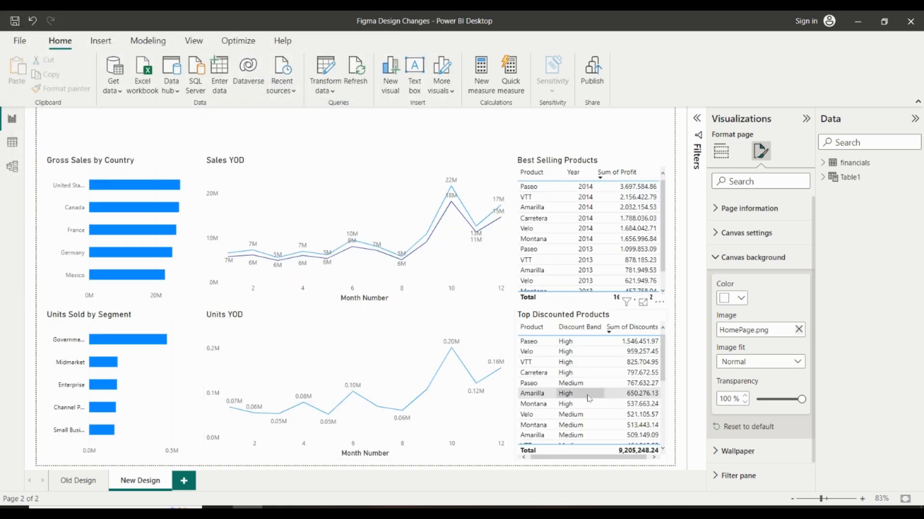
# Set the canvas background transparency to 0% and its image fit to Fit.
pyautogui.moveTo(779, 401); pyautogui.dragTo(755, 400)
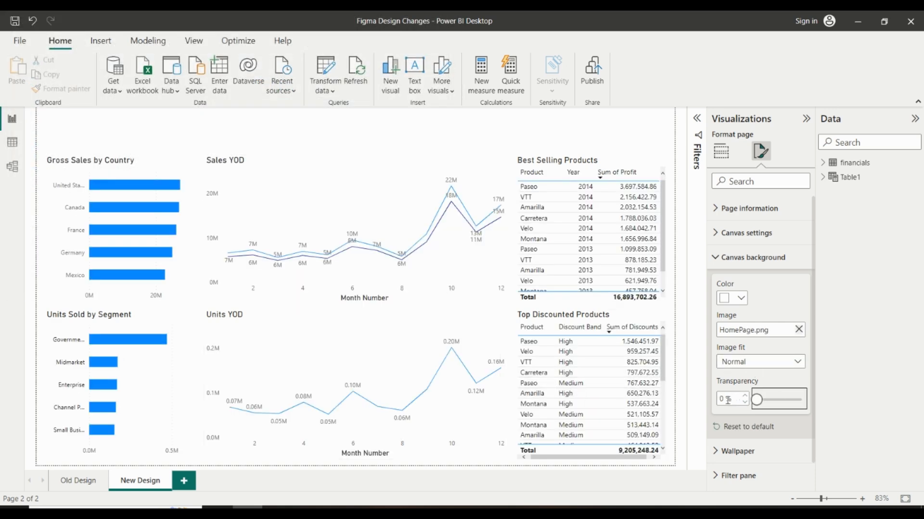
pyautogui.click(750, 369)
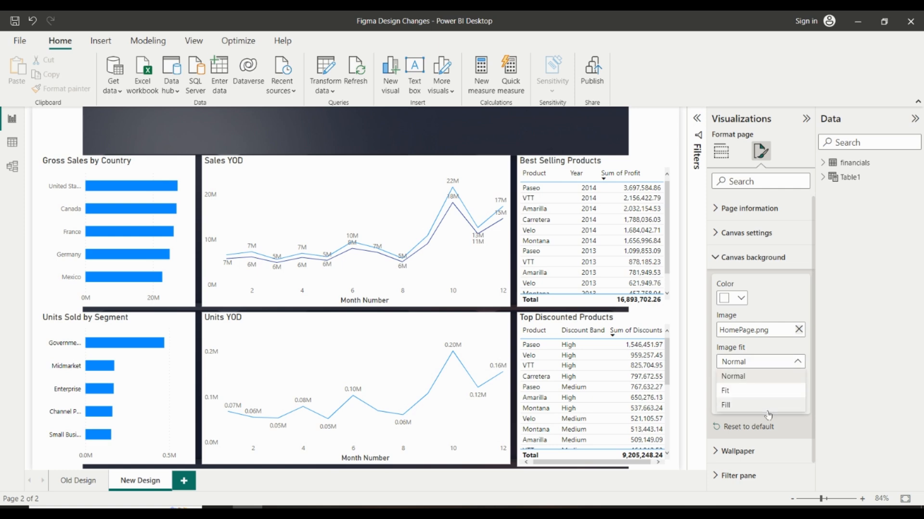
pyautogui.click(742, 392)
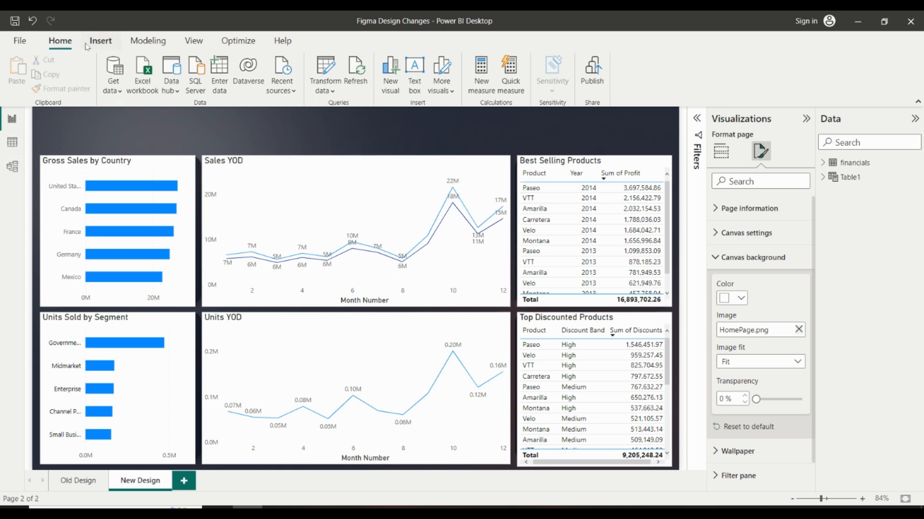
# Open the customization settings for the report's current theme.
pyautogui.click(101, 40)
pyautogui.click(194, 40)
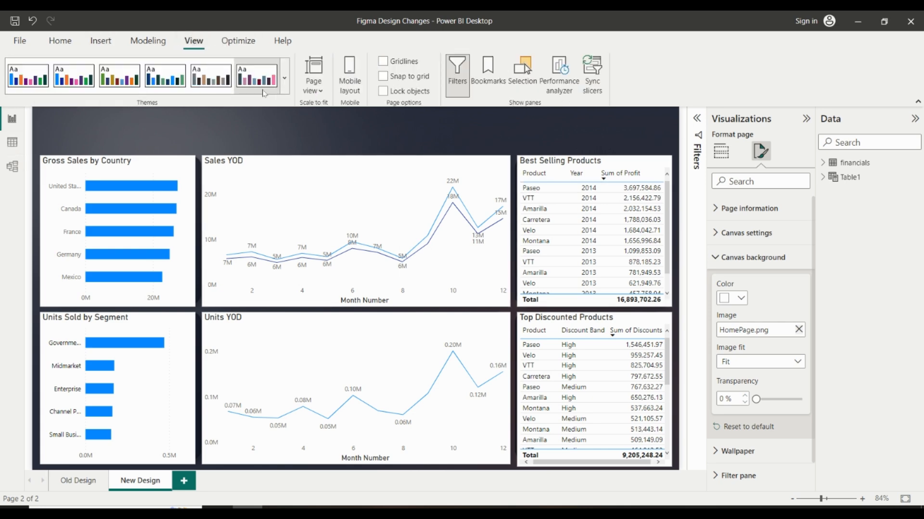
pyautogui.click(284, 78)
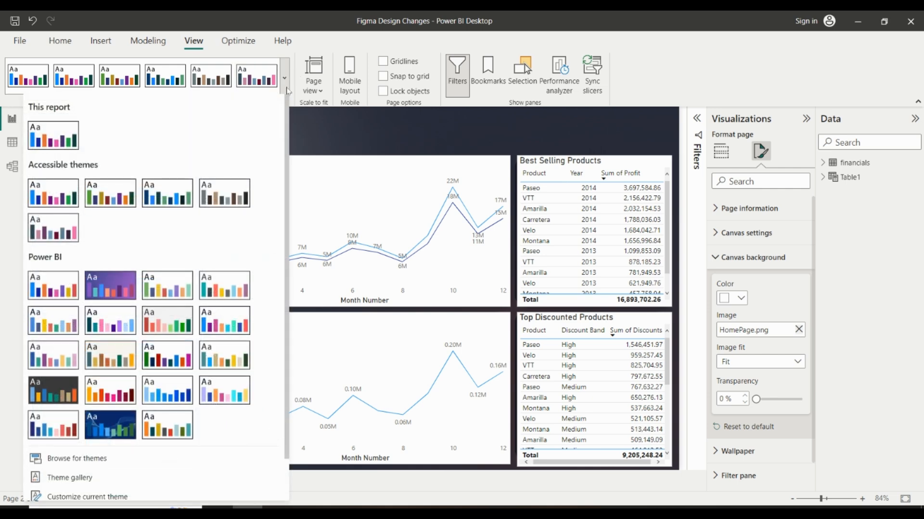
pyautogui.scroll(-1, 73, 453)
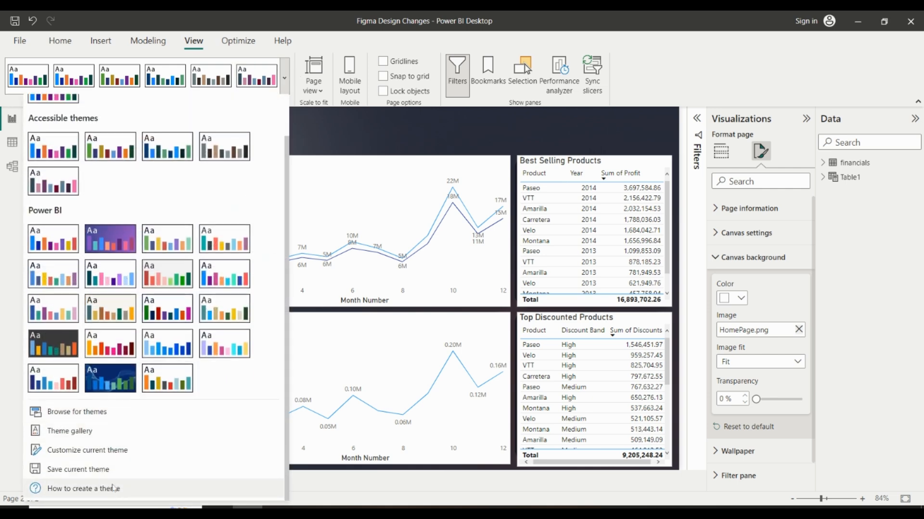
pyautogui.click(274, 450)
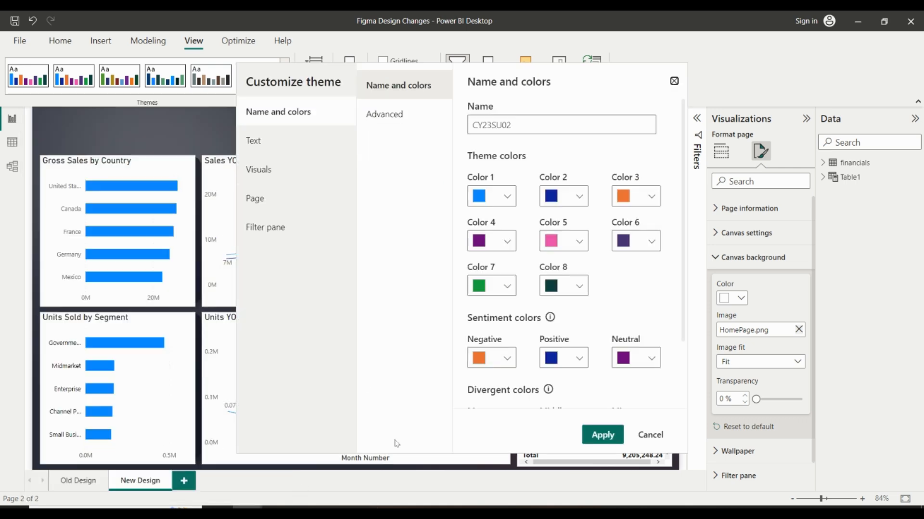
# Copy the orange swatch's fill code from the Figma colour palette and set Power BI theme Color 1 to #FD9121.
pyautogui.click(373, 504)
pyautogui.doubleClick(584, 227)
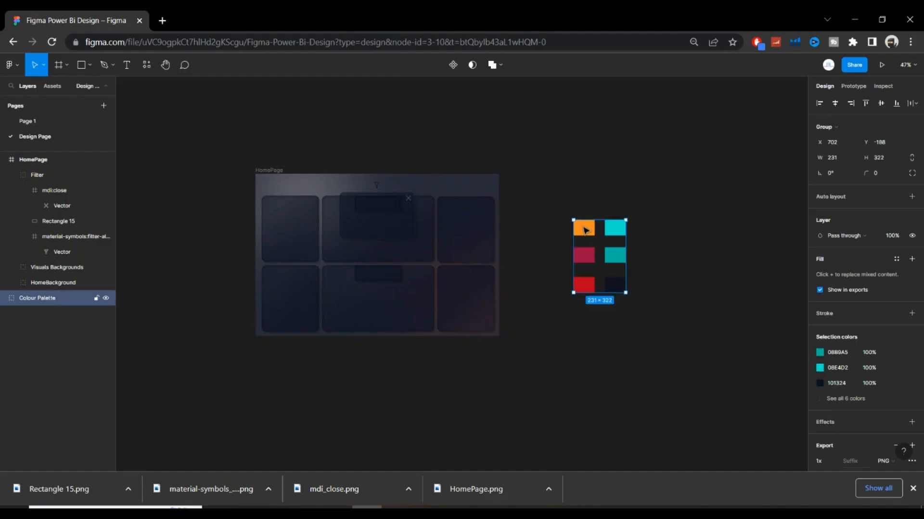
pyautogui.click(844, 235)
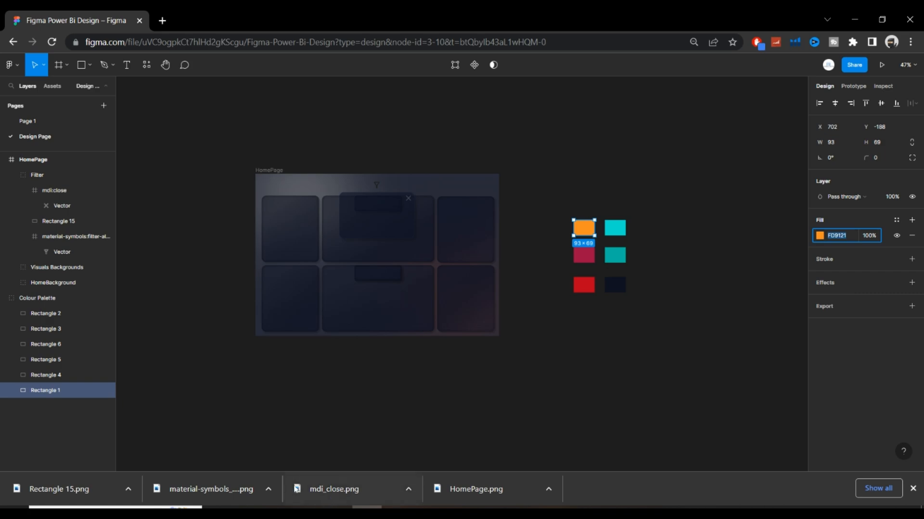
pyautogui.moveTo(266, 507)
pyautogui.click(292, 484)
pyautogui.click(494, 196)
pyautogui.click(510, 390)
pyautogui.hotkey('ctrl', 'a')
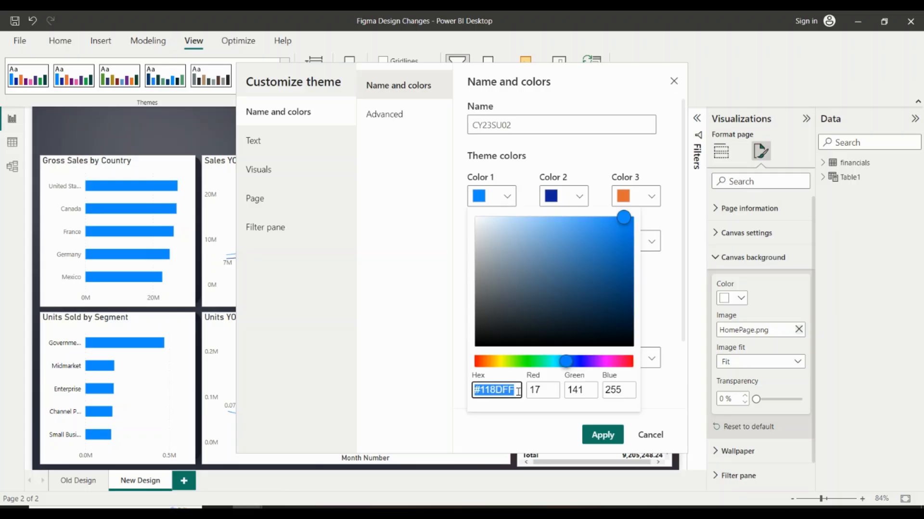
pyautogui.write('#FD9121')
pyautogui.click(534, 439)
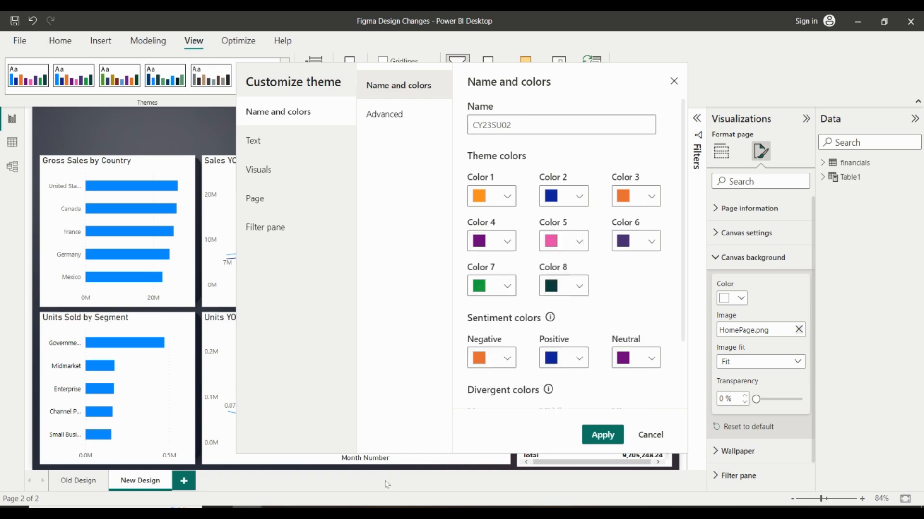
# Copy the bright cyan swatch's fill code from the Figma palette and set Power BI theme Color 2 to #08E4D2.
pyautogui.hotkey('alt', 'Tab')
pyautogui.click(48, 329)
pyautogui.click(845, 235)
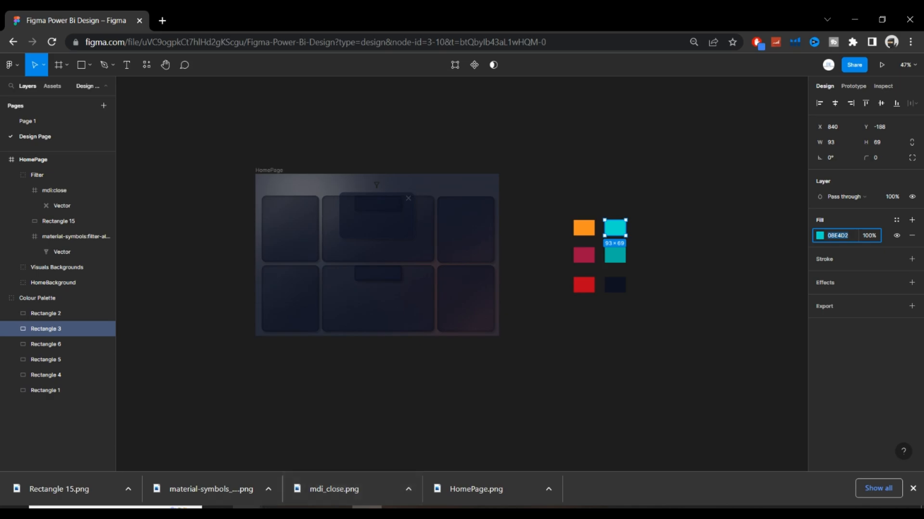
pyautogui.click(247, 508)
pyautogui.click(314, 466)
pyautogui.click(551, 198)
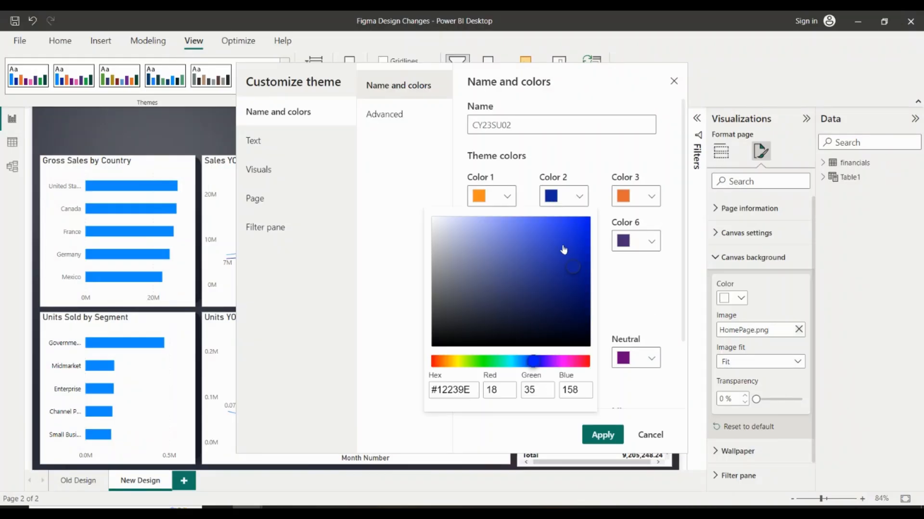
pyautogui.tripleClick(461, 387)
pyautogui.write('#08E4D2')
pyautogui.click(379, 395)
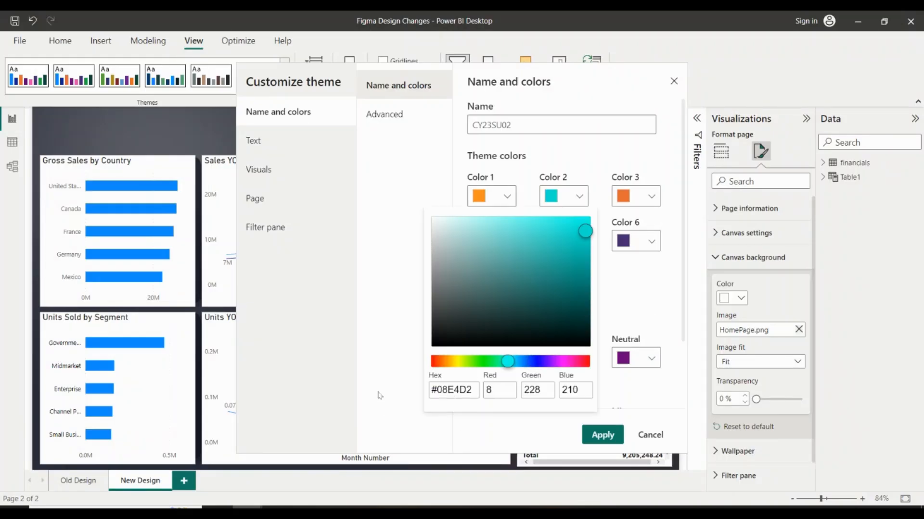
# Copy the crimson swatch's fill code from the Figma palette and set Power BI theme Color 3 to #9F0C44.
pyautogui.click(366, 508)
pyautogui.click(593, 258)
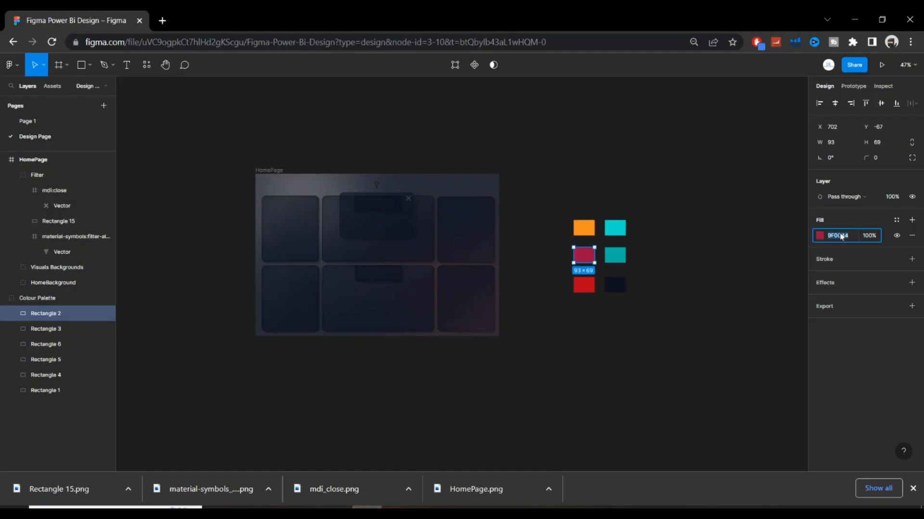
pyautogui.click(313, 462)
pyautogui.click(640, 198)
pyautogui.doubleClick(545, 389)
pyautogui.write('9F0C44')
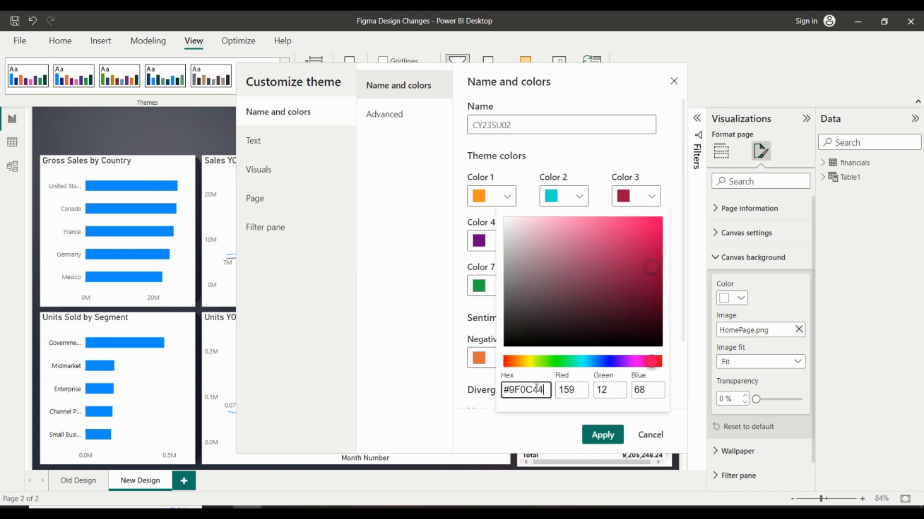
pyautogui.click(478, 424)
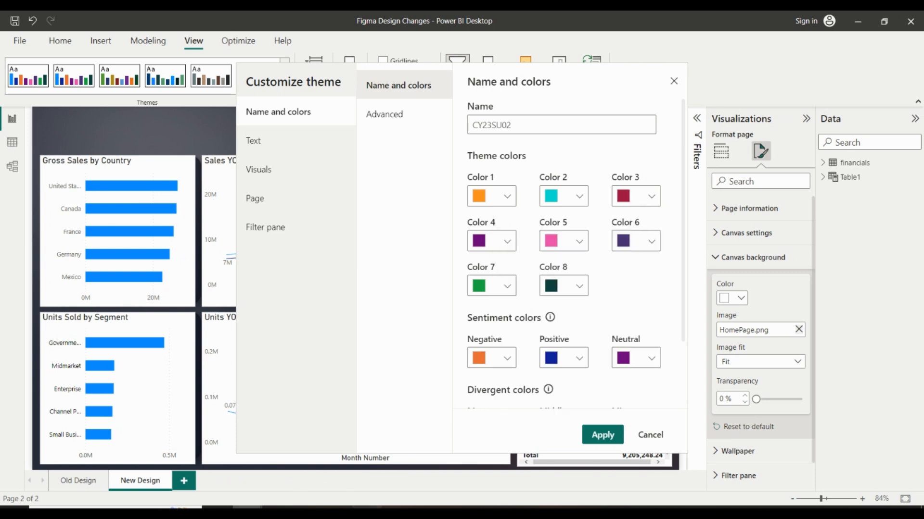
# Copy the darker teal swatch's fill code from the Figma palette and set Power BI theme Color 4 to #08B9A5.
pyautogui.click(361, 507)
pyautogui.click(616, 257)
pyautogui.click(835, 240)
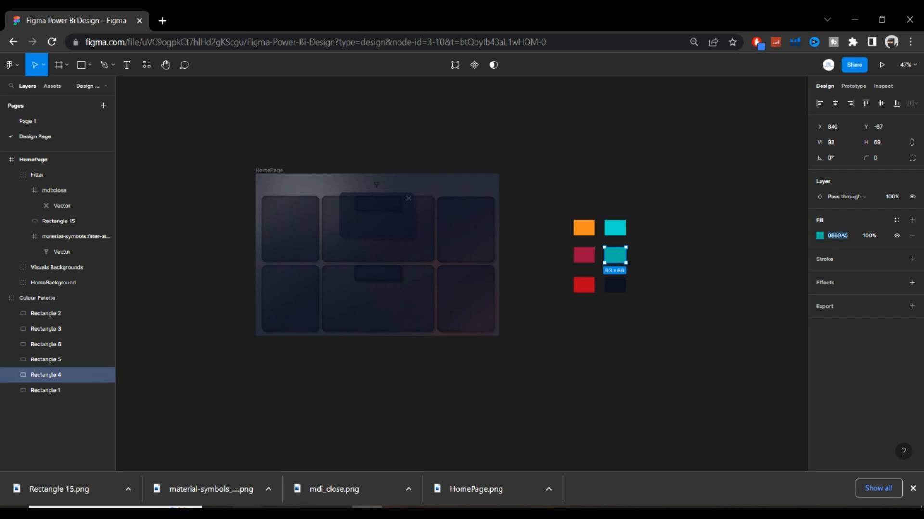
pyautogui.click(247, 508)
pyautogui.click(312, 466)
pyautogui.click(507, 243)
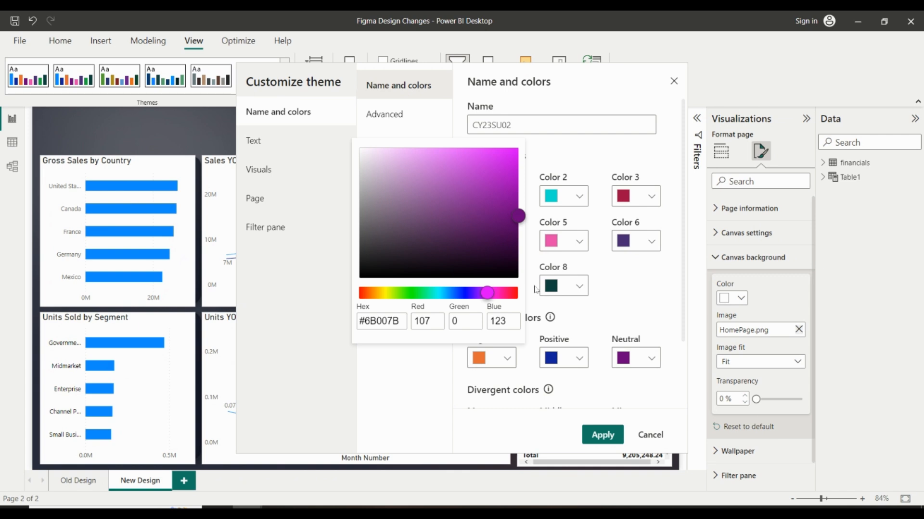
pyautogui.tripleClick(398, 321)
pyautogui.write('#08B9A5')
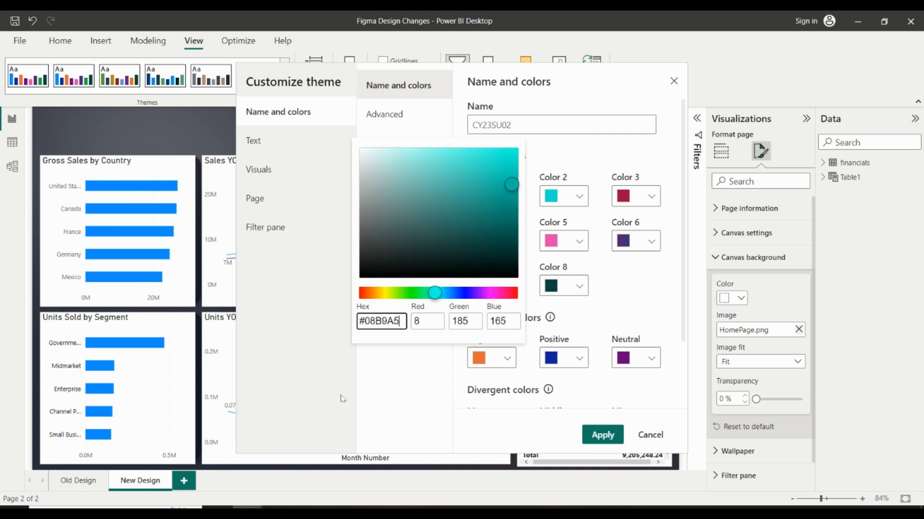
pyautogui.click(343, 399)
# Switch to Figma and copy the red palette swatch's fill code, BD001C.
pyautogui.click(366, 507)
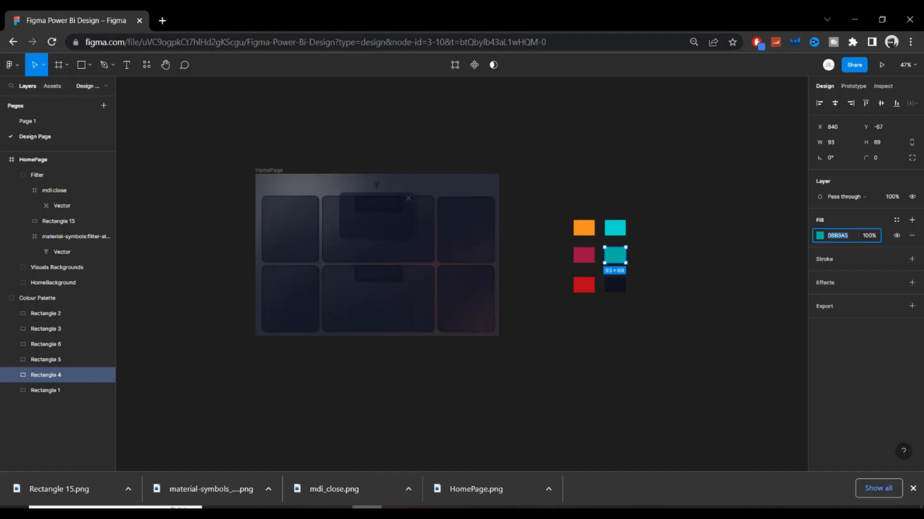
pyautogui.click(584, 291)
pyautogui.click(827, 238)
pyautogui.hotkey('ctrl', 'c')
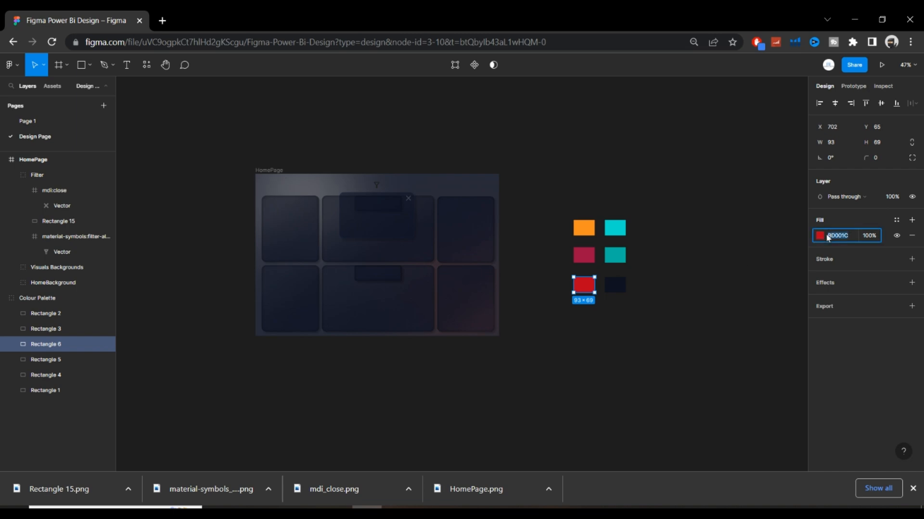
# Set Power BI theme Color 5 to the red swatch's code BD001C, going back to Figma to recopy it.
pyautogui.moveTo(294, 506)
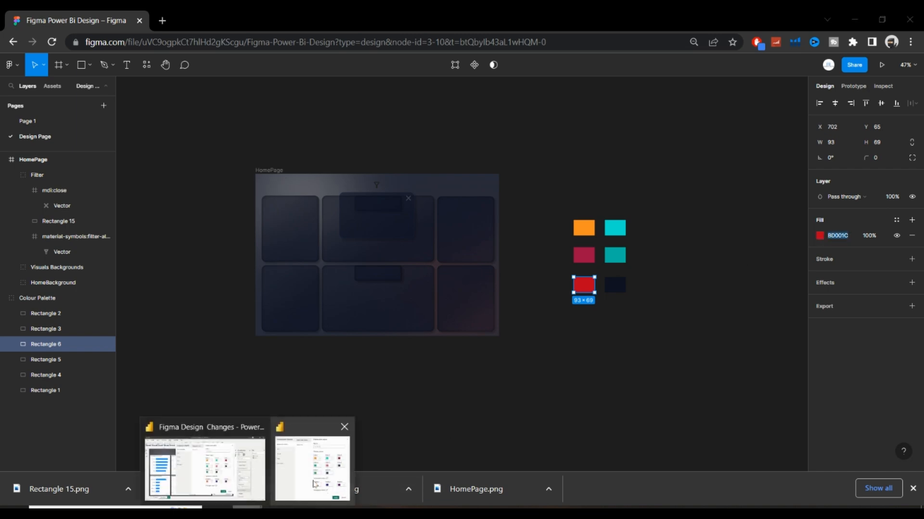
pyautogui.click(192, 432)
pyautogui.click(563, 240)
pyautogui.click(475, 315)
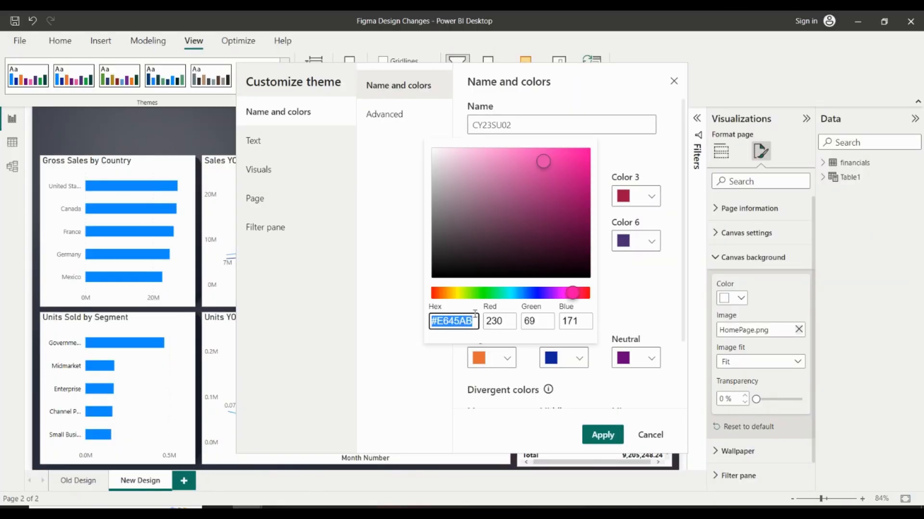
pyautogui.click(475, 315)
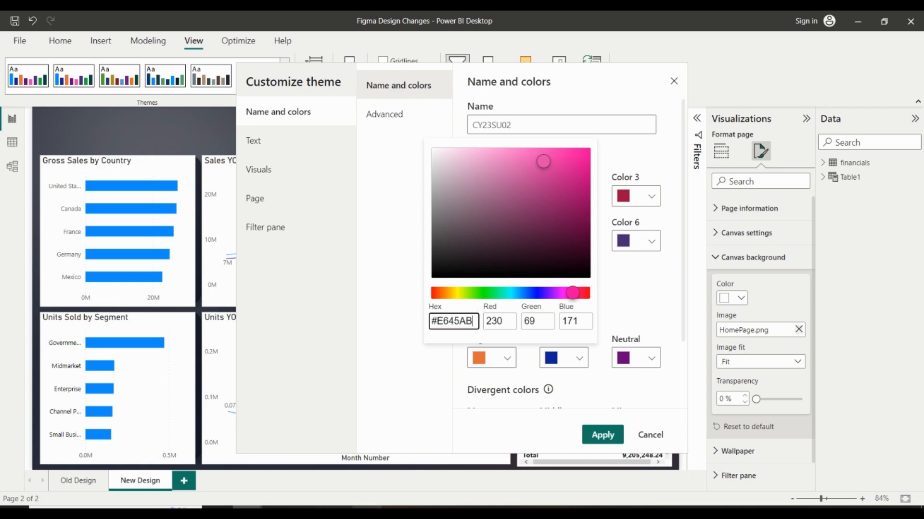
pyautogui.click(367, 510)
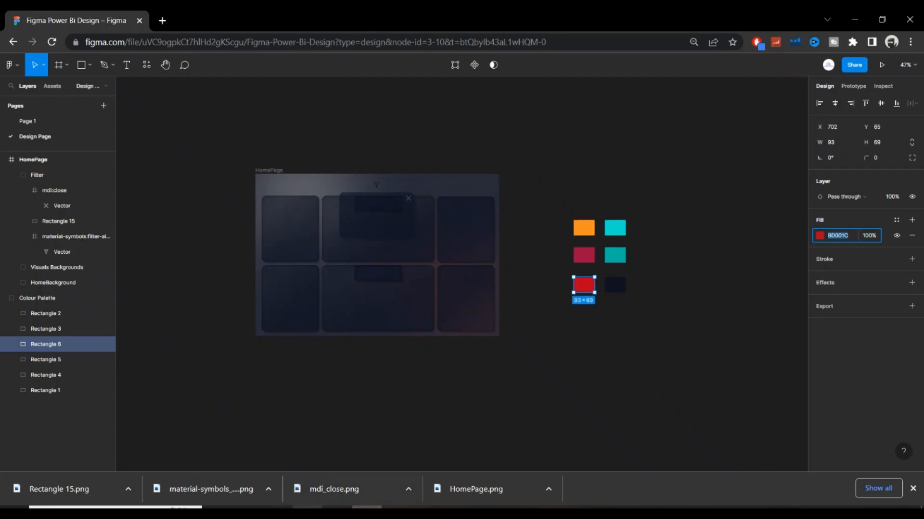
pyautogui.click(202, 461)
pyautogui.click(453, 321)
pyautogui.hotkey('ctrl', 'a')
pyautogui.hotkey('ctrl', 'v')
pyautogui.click(607, 401)
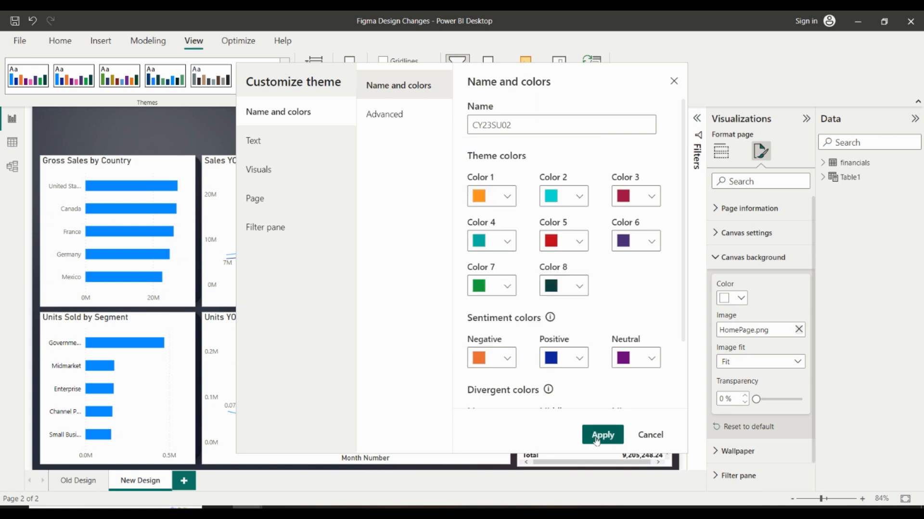
# Set the theme's general text font to Verdana and its font color to white.
pyautogui.click(322, 144)
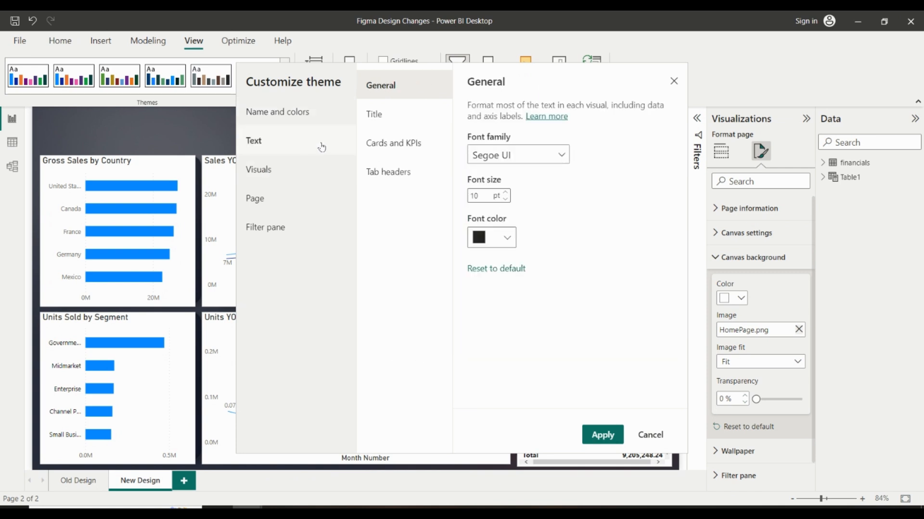
pyautogui.click(549, 161)
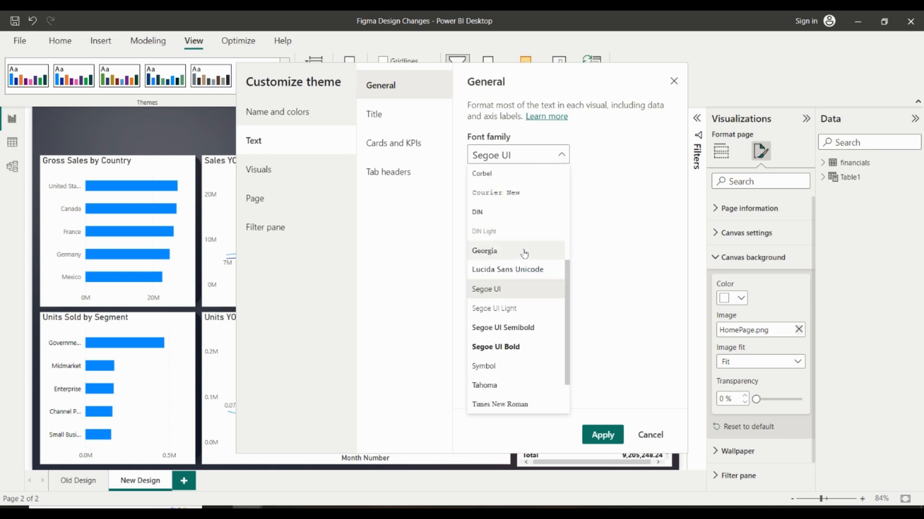
pyautogui.scroll(-1, 525, 308)
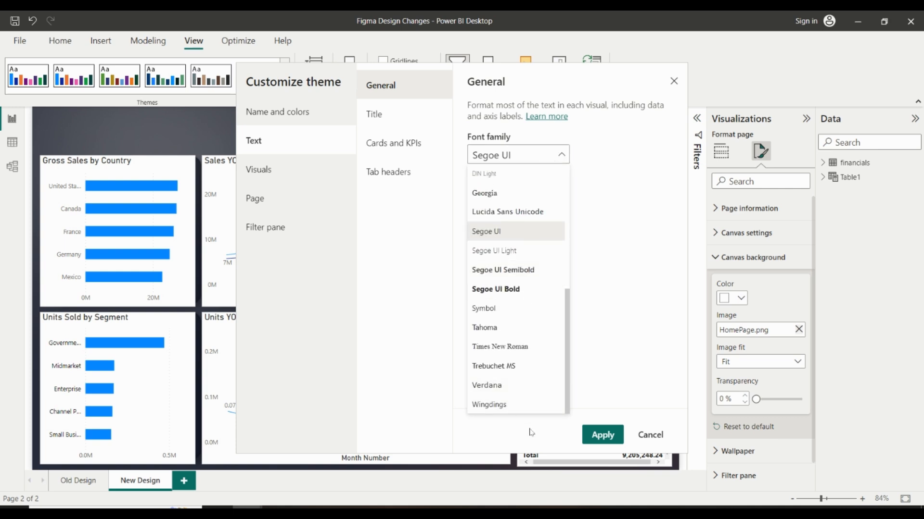
pyautogui.click(490, 386)
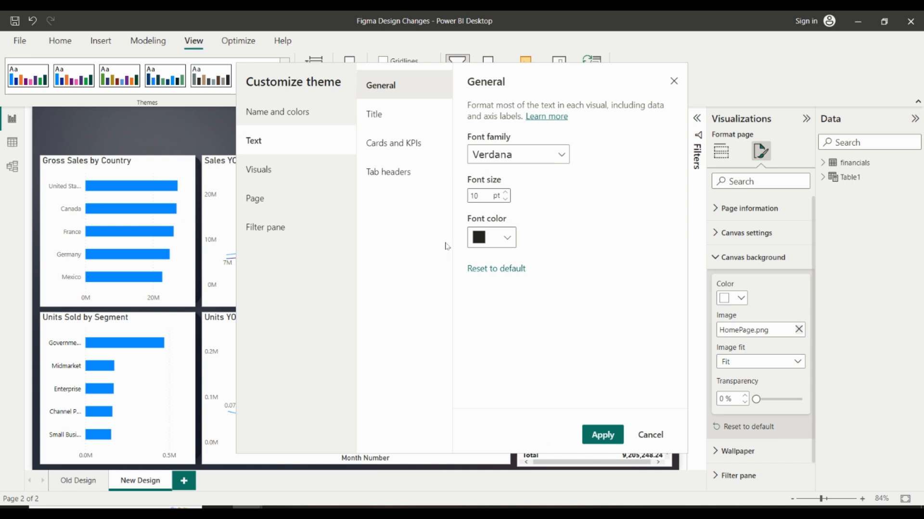
pyautogui.click(488, 237)
pyautogui.click(482, 295)
pyautogui.moveTo(411, 217); pyautogui.dragTo(451, 203)
pyautogui.click(566, 183)
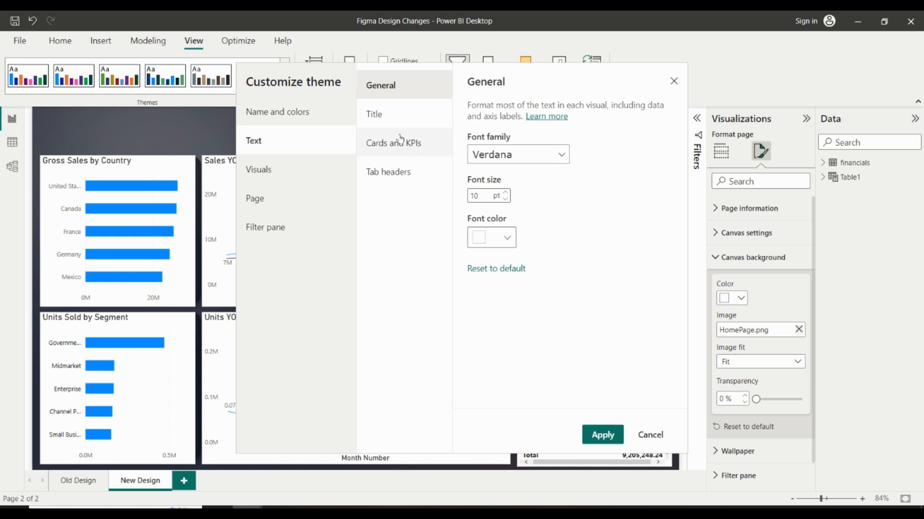
# Set the theme's title text to the Verdana font with white (#FFFFFF) as the font color.
pyautogui.click(385, 114)
pyautogui.click(527, 145)
pyautogui.scroll(-10, 532, 186)
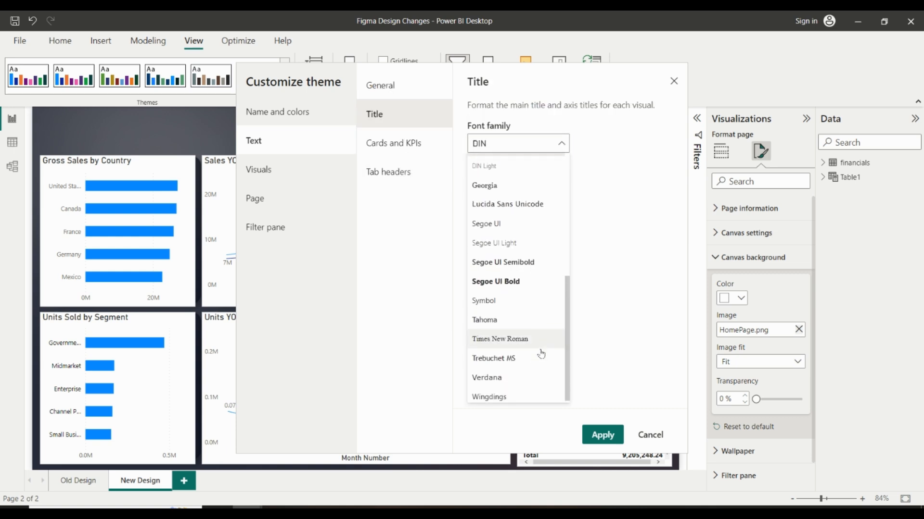
pyautogui.click(495, 375)
pyautogui.click(492, 226)
pyautogui.moveTo(515, 262); pyautogui.dragTo(474, 248)
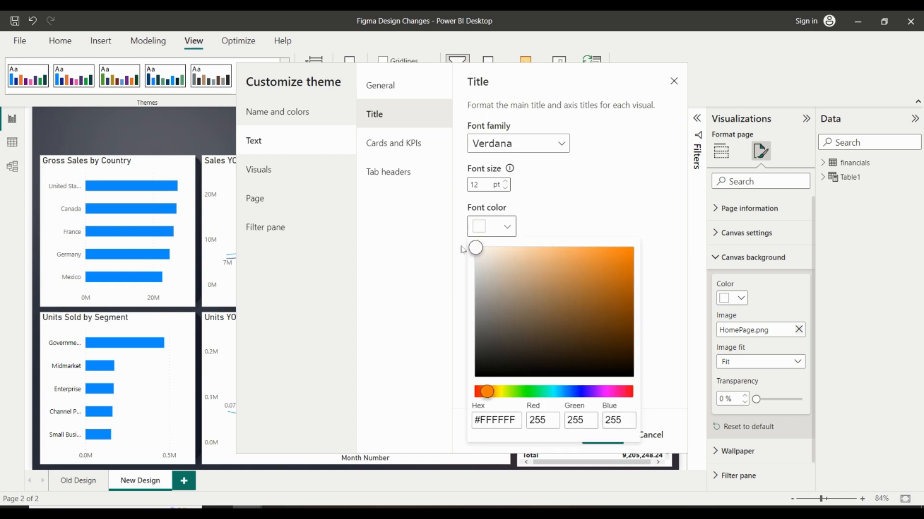
pyautogui.click(577, 212)
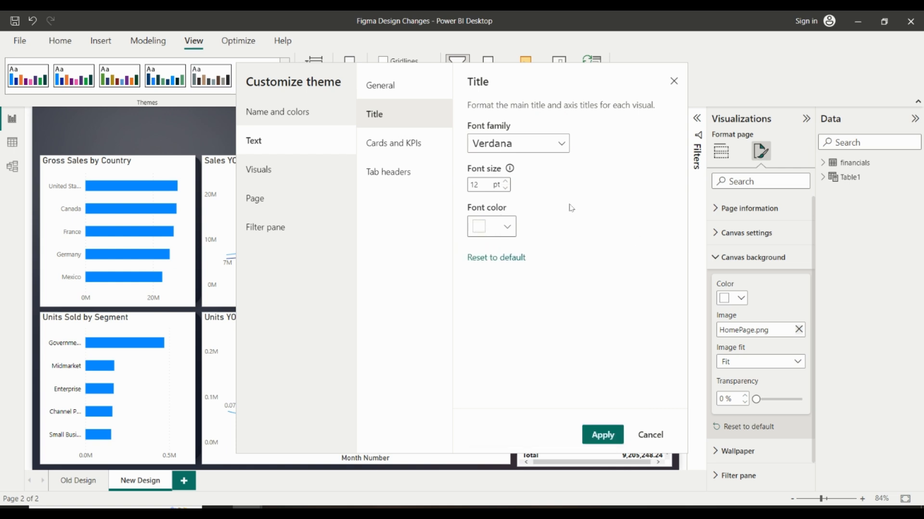
# Format the theme's cards and KPIs text as Verdana, 20 pt, with a white font color.
pyautogui.click(403, 152)
pyautogui.click(525, 144)
pyautogui.scroll(-5, 539, 289)
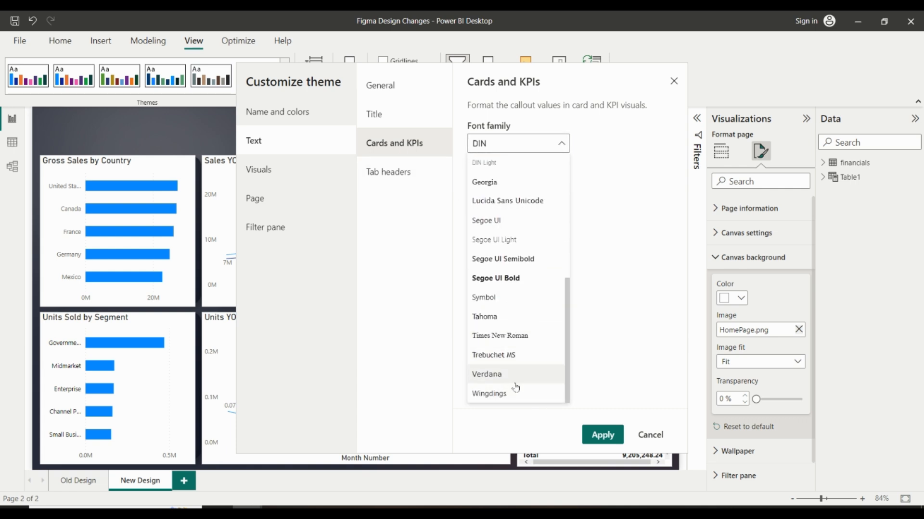
pyautogui.click(518, 375)
pyautogui.doubleClick(489, 188)
pyautogui.write('20')
pyautogui.click(505, 225)
pyautogui.moveTo(491, 297); pyautogui.dragTo(433, 225)
pyautogui.click(585, 207)
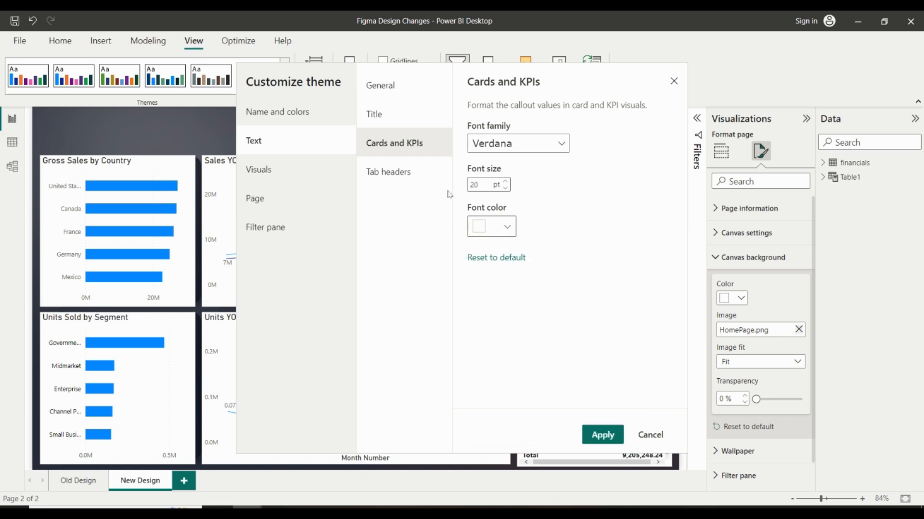
# Set the theme's tab headers text to Verdana with a white font color.
pyautogui.click(402, 174)
pyautogui.click(481, 144)
pyautogui.scroll(-1, 509, 347)
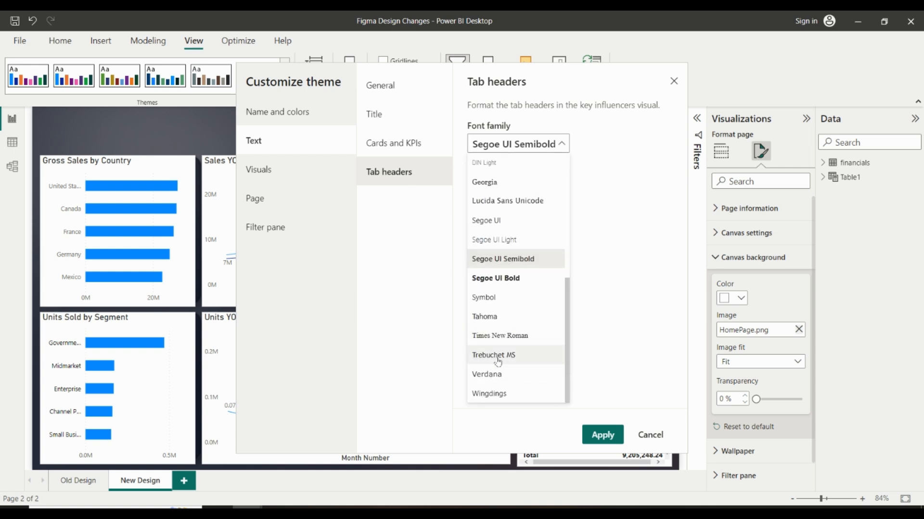
pyautogui.click(490, 374)
pyautogui.click(499, 226)
pyautogui.moveTo(509, 343); pyautogui.dragTo(449, 193)
pyautogui.click(601, 207)
# Open the theme's background settings for visuals.
pyautogui.click(334, 165)
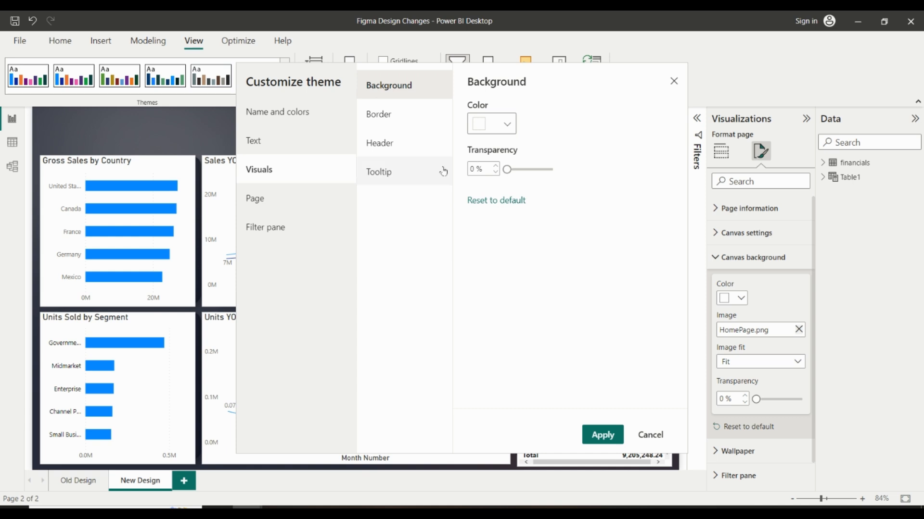
# Check the theme's border, header and filter pane settings, and apply the customized theme to the report.
pyautogui.click(423, 142)
pyautogui.click(399, 116)
pyautogui.click(392, 143)
pyautogui.click(290, 225)
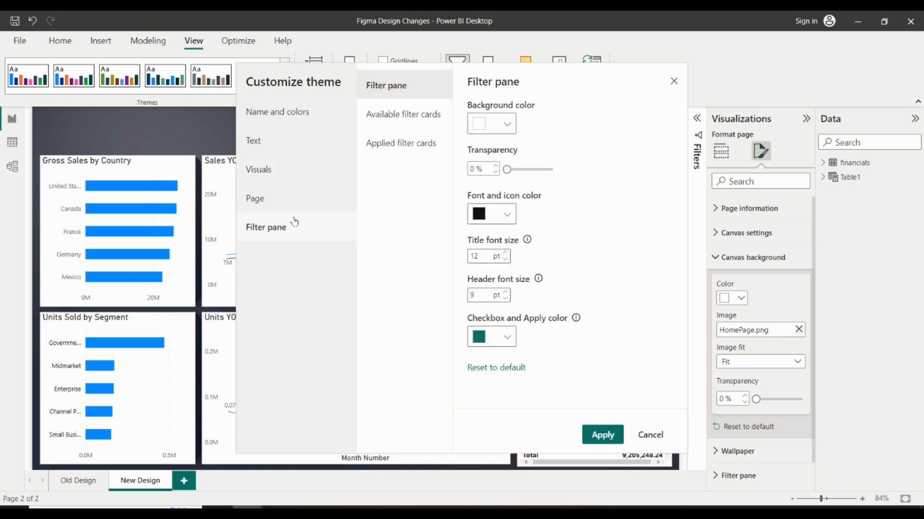
pyautogui.click(312, 117)
pyautogui.click(597, 435)
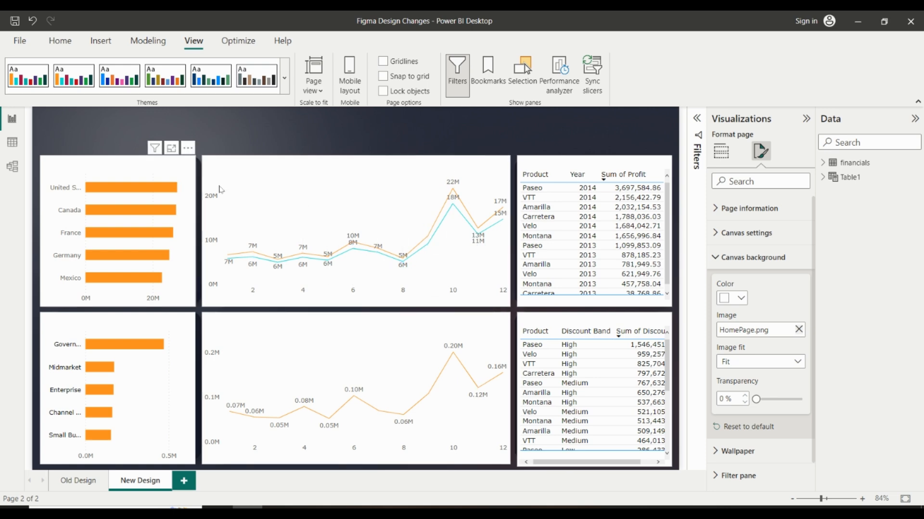
# Turn off the background of the Gross Sales by Country chart, and shift and narrow it to fit its dark panel.
pyautogui.click(193, 183)
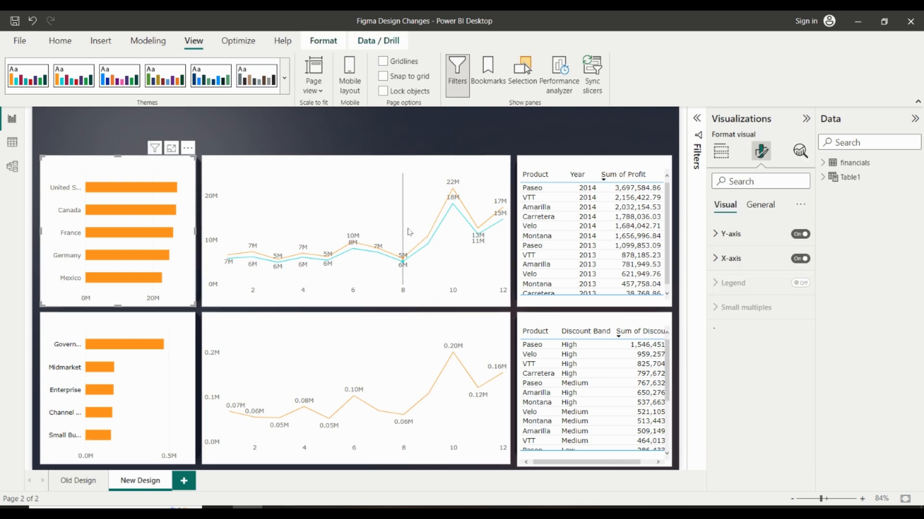
pyautogui.click(762, 206)
pyautogui.click(732, 283)
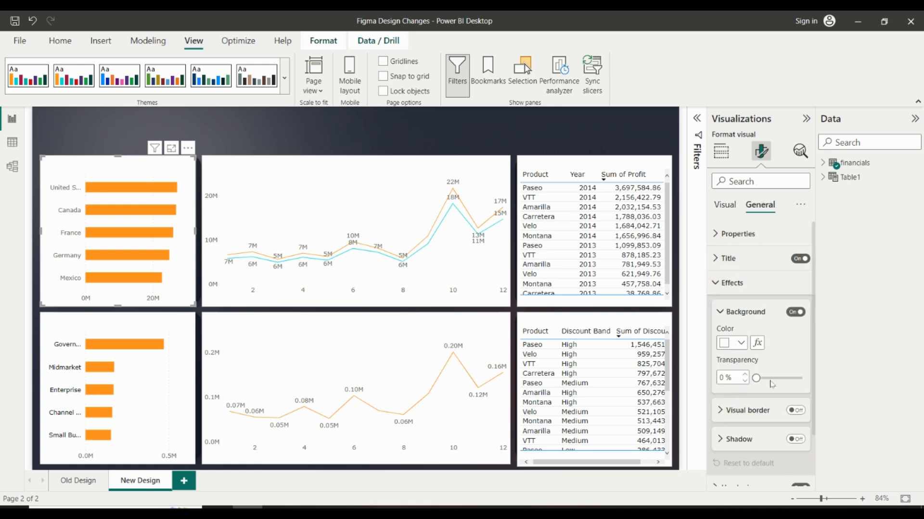
pyautogui.click(795, 312)
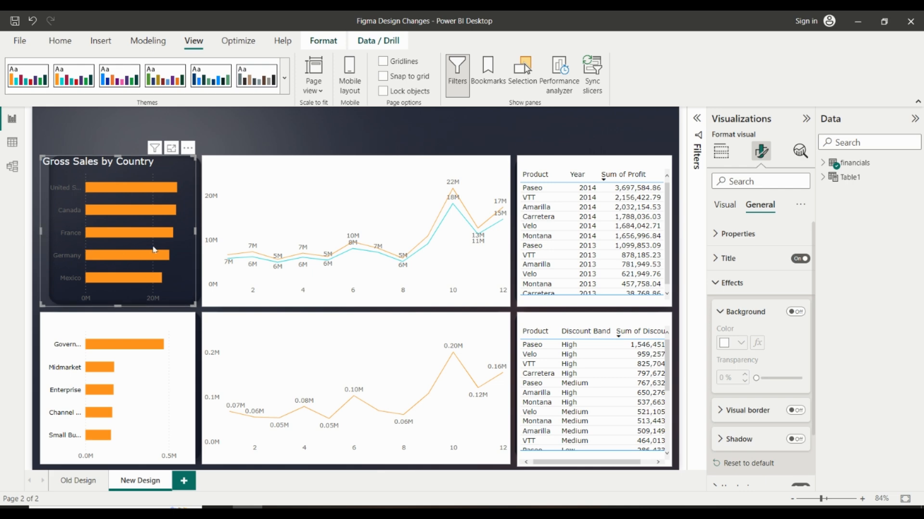
pyautogui.moveTo(178, 255); pyautogui.dragTo(182, 254)
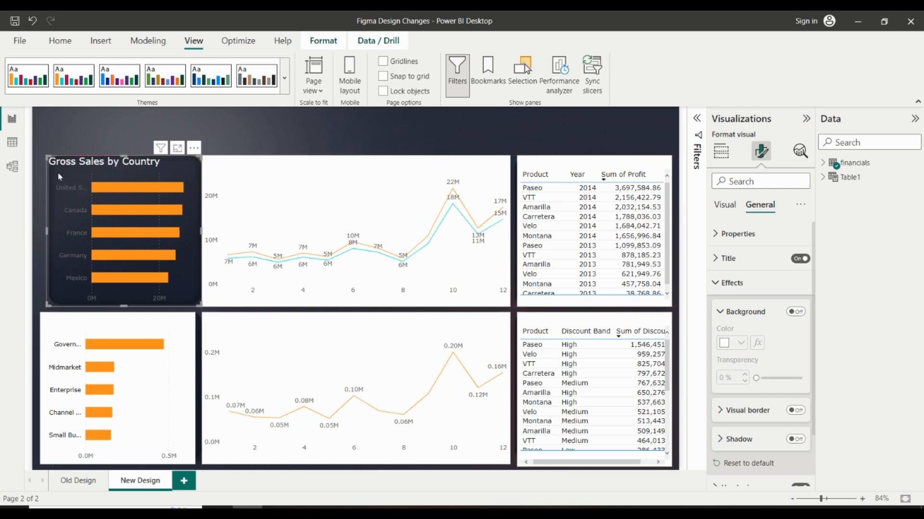
pyautogui.moveTo(48, 157)
pyautogui.mouseDown()
pyautogui.moveTo(60, 165)
pyautogui.moveTo(52, 156)
pyautogui.mouseUp()
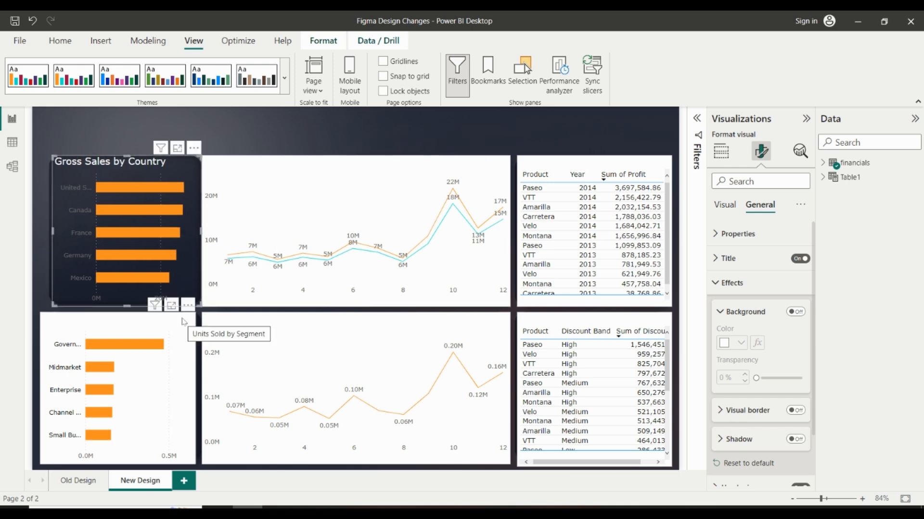
# Turn off the Sales YOD chart's background, then resize and nudge the chart so it sits inside its dark panel.
pyautogui.click(356, 193)
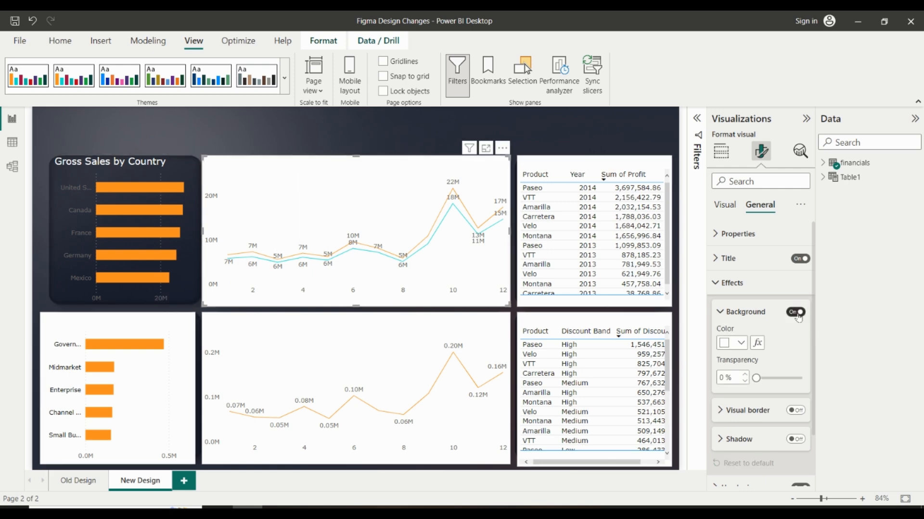
pyautogui.click(795, 312)
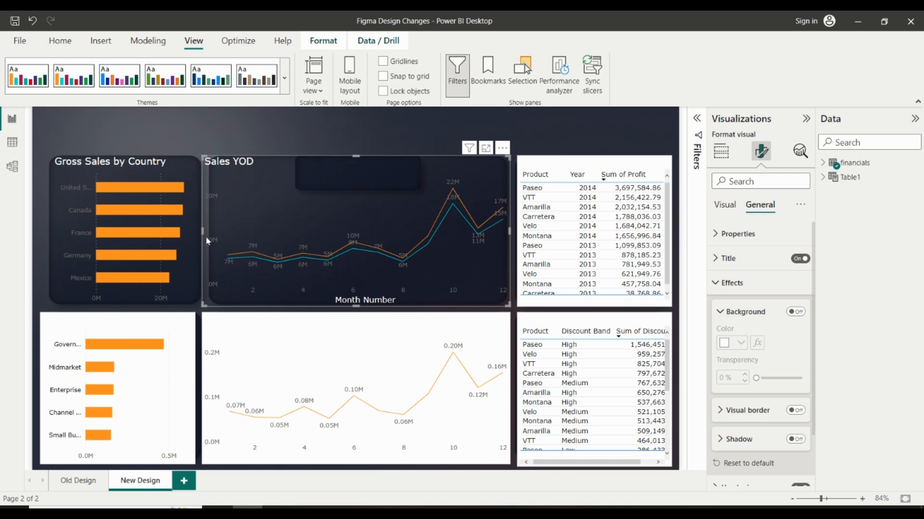
pyautogui.moveTo(201, 232); pyautogui.dragTo(211, 231)
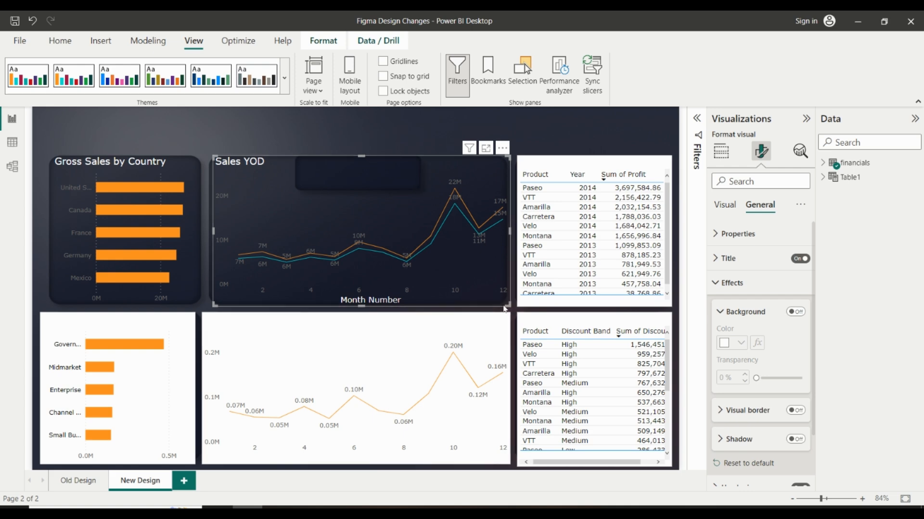
pyautogui.moveTo(502, 307); pyautogui.dragTo(501, 305)
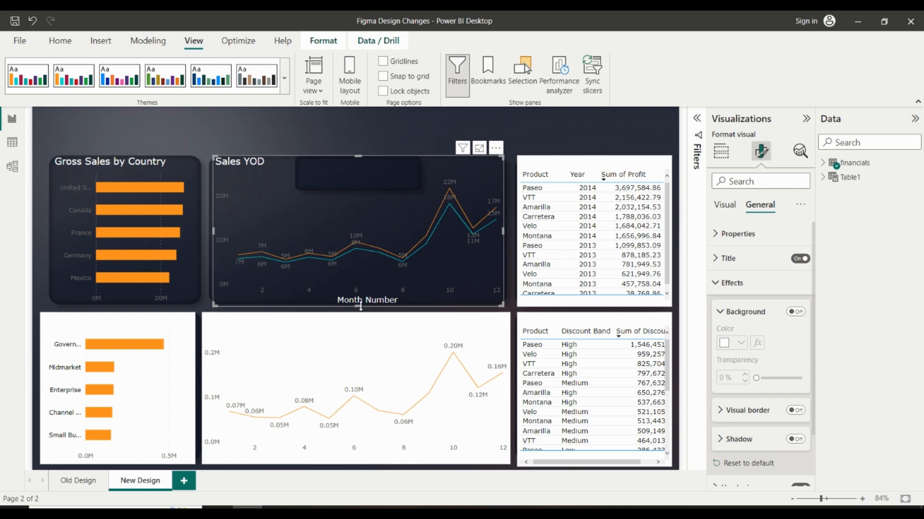
pyautogui.moveTo(361, 307); pyautogui.dragTo(370, 302)
pyautogui.moveTo(383, 231); pyautogui.dragTo(381, 236)
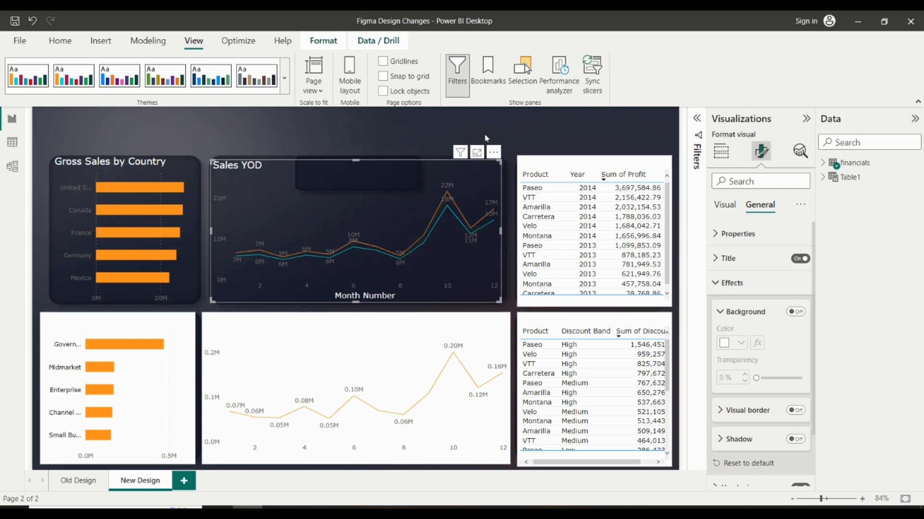
pyautogui.click(493, 127)
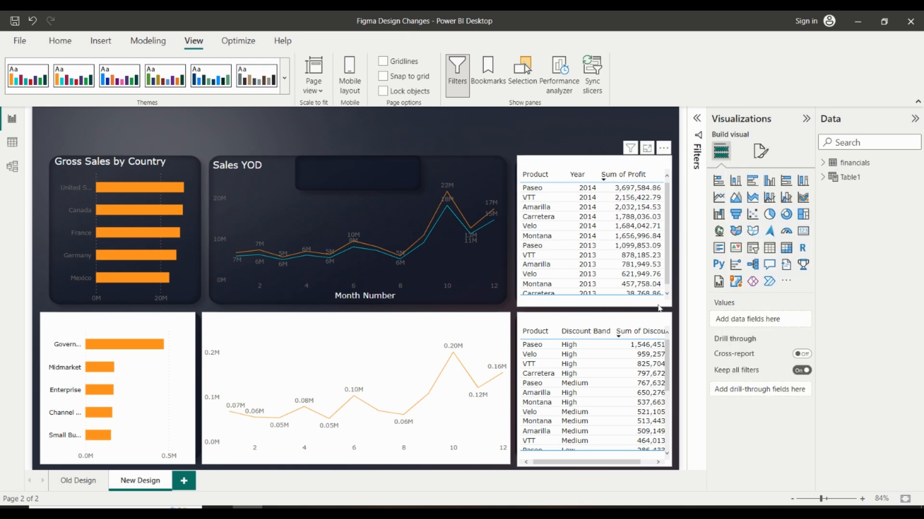
# Lower the top edge of the Gross Sales by Country chart so its title lines up with the Sales YOD title.
pyautogui.click(155, 211)
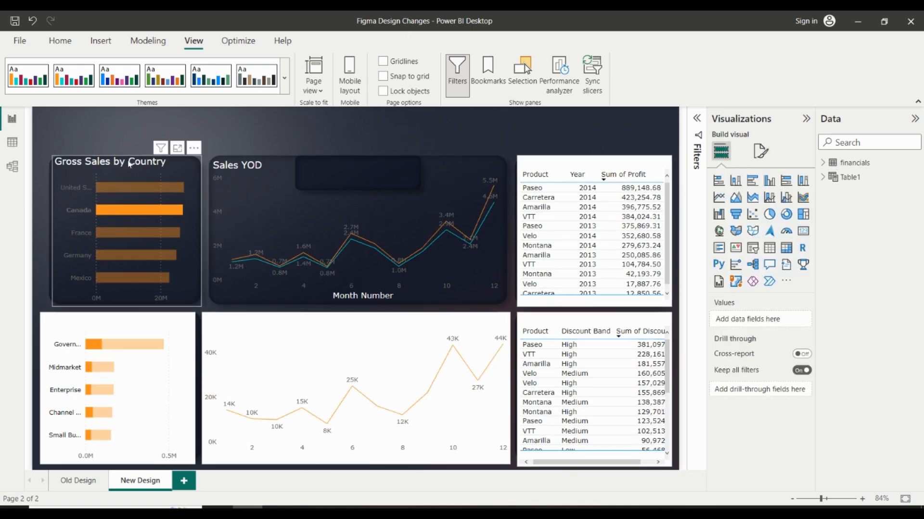
pyautogui.moveTo(127, 157); pyautogui.dragTo(127, 161)
pyautogui.click(170, 148)
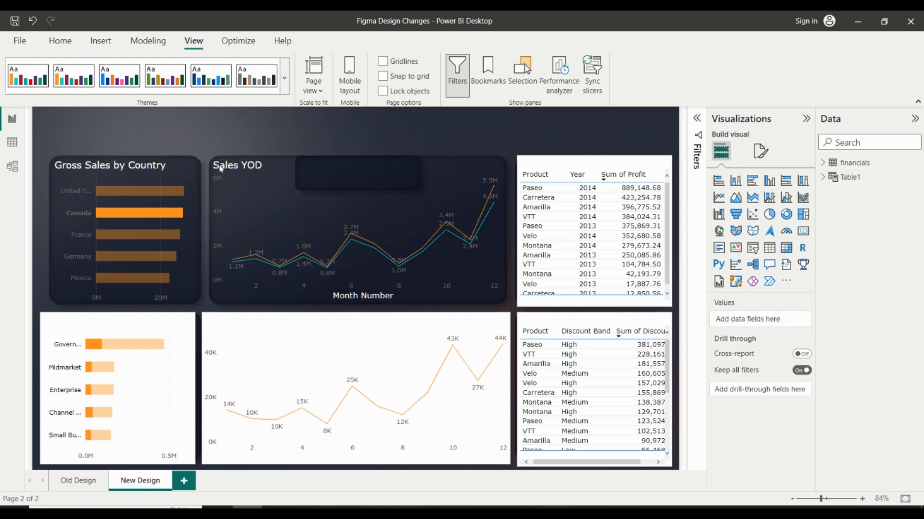
pyautogui.click(331, 163)
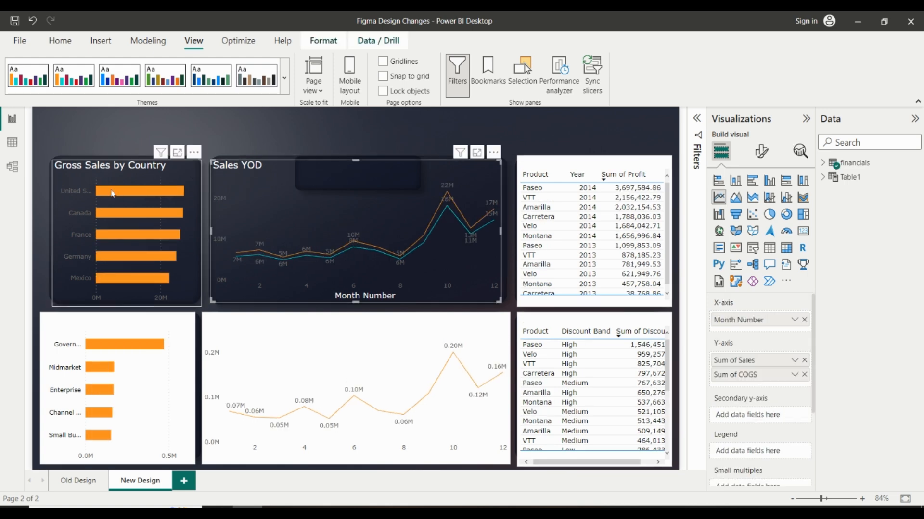
pyautogui.click(135, 129)
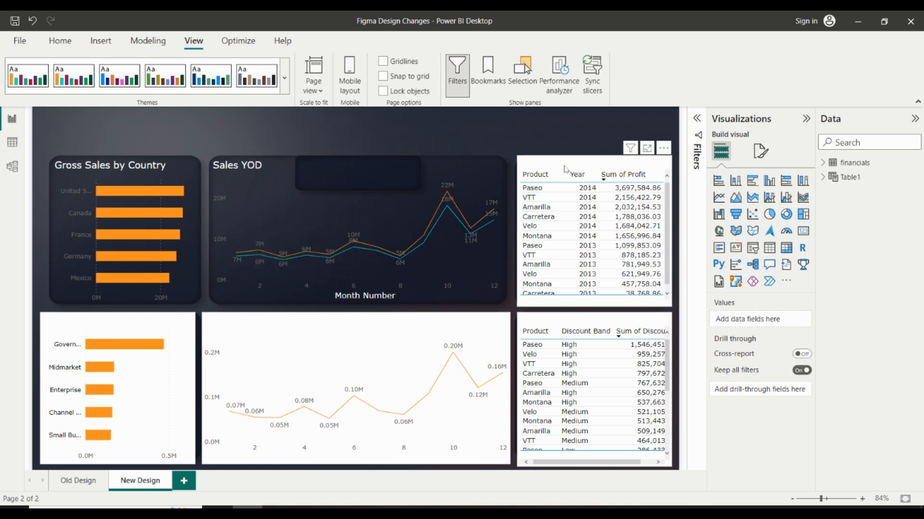
# Turn off the background effect of the Best Selling Products table.
pyautogui.click(634, 180)
pyautogui.click(760, 151)
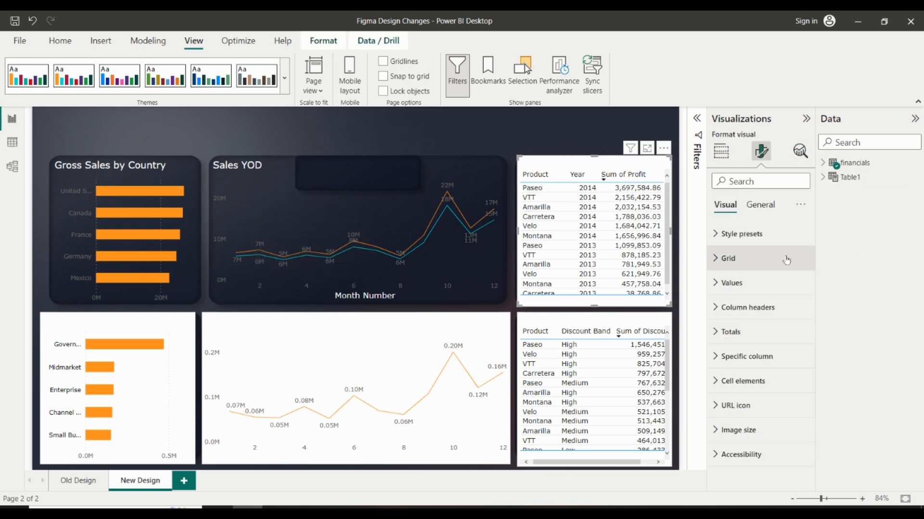
pyautogui.click(764, 204)
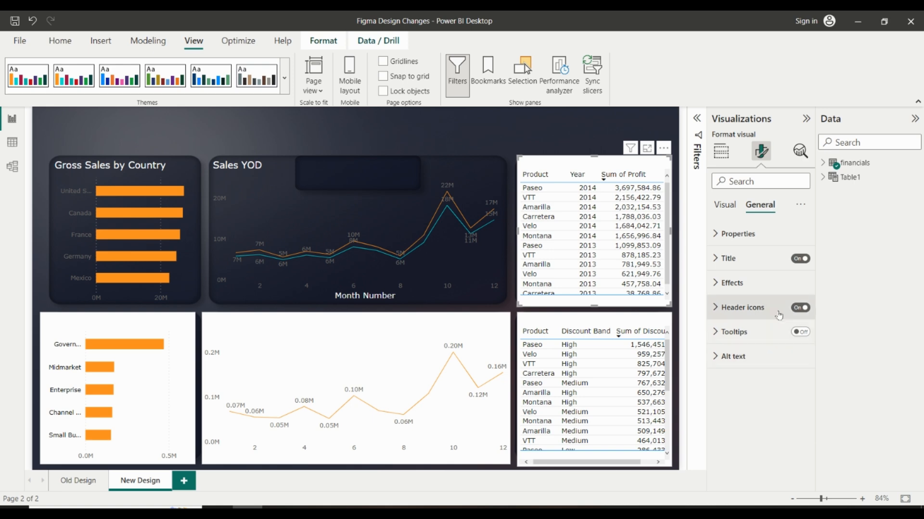
pyautogui.click(784, 283)
pyautogui.click(797, 311)
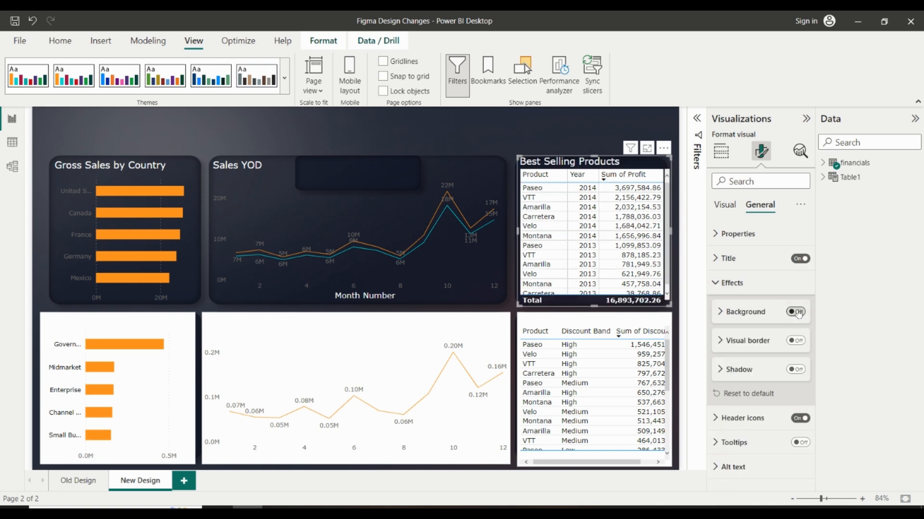
pyautogui.click(587, 137)
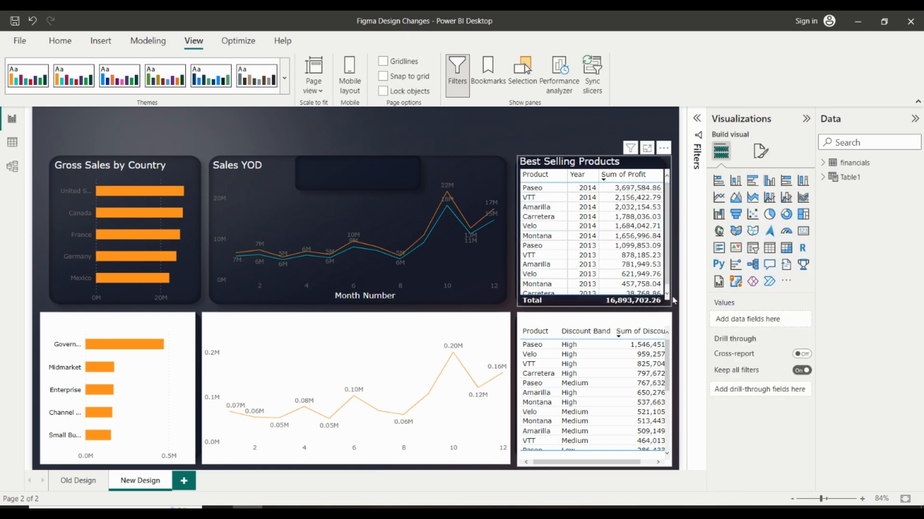
# Turn off the background effect of the Top Discounted Products table.
pyautogui.click(666, 321)
pyautogui.click(761, 152)
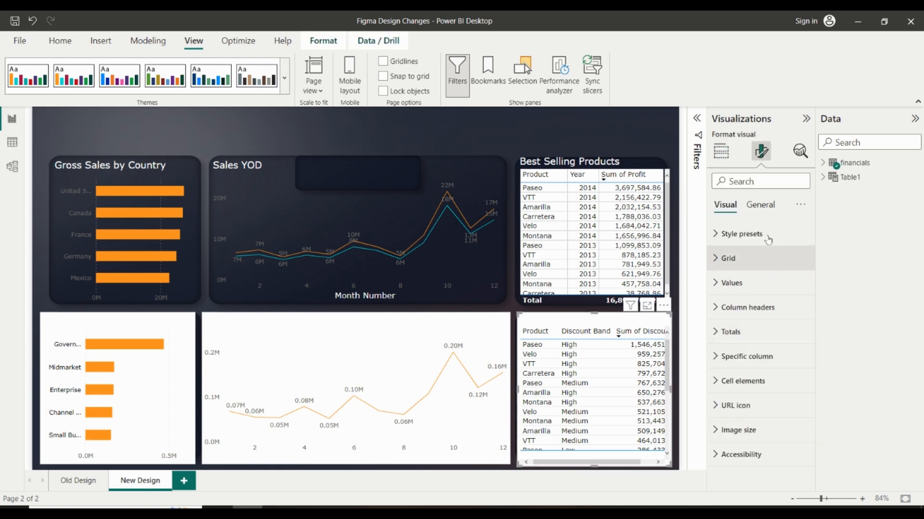
pyautogui.click(761, 205)
pyautogui.click(750, 283)
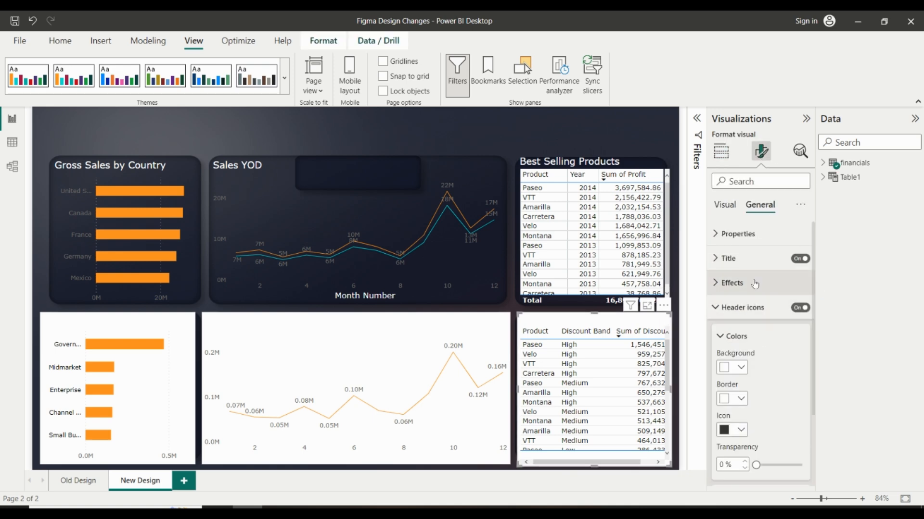
pyautogui.click(797, 312)
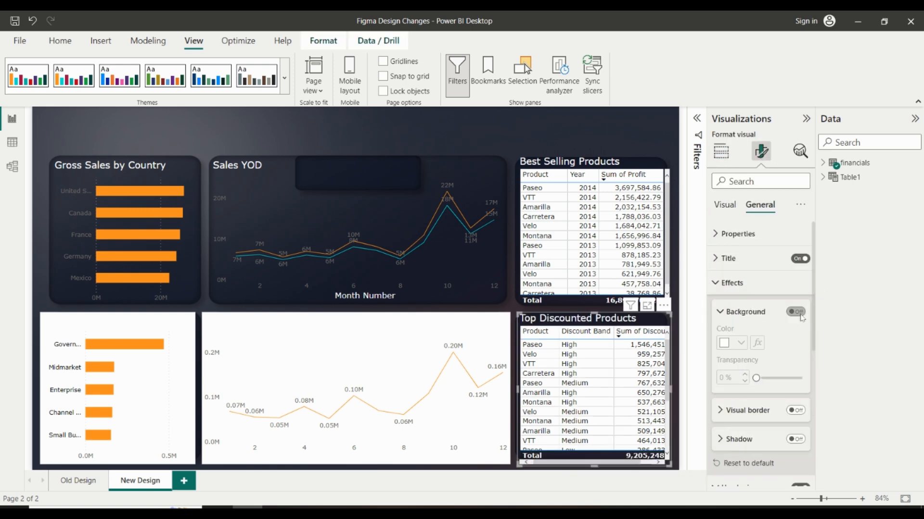
# Turn off the Units YOD chart's background and pull in all four of its edges to fit the dark panel.
pyautogui.click(402, 328)
pyautogui.click(801, 314)
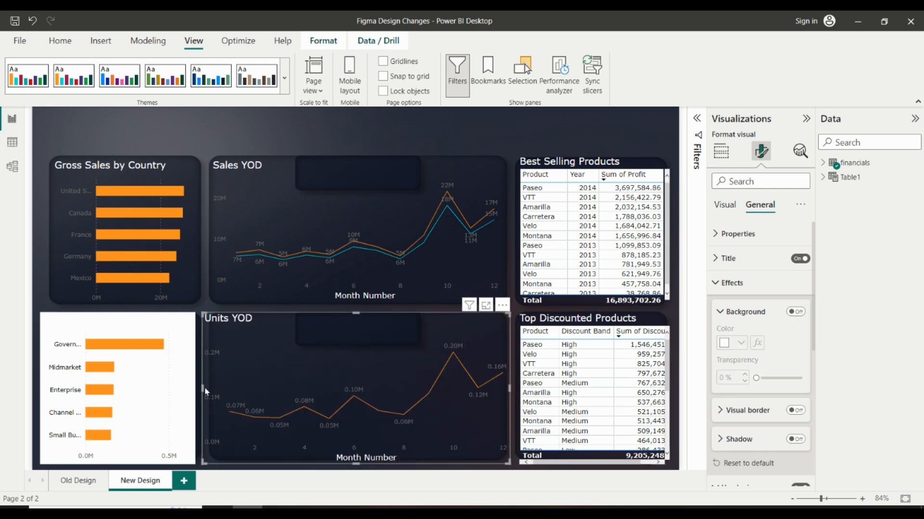
pyautogui.moveTo(201, 388); pyautogui.dragTo(211, 388)
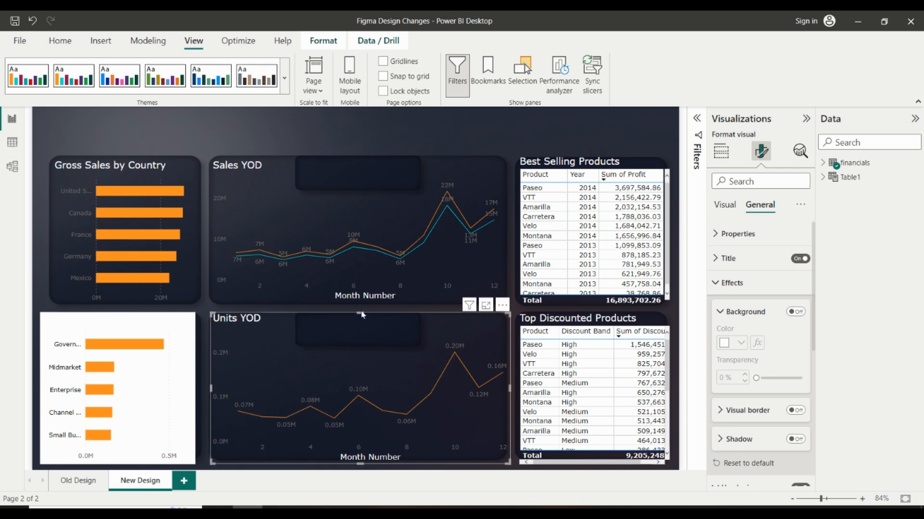
pyautogui.moveTo(359, 316); pyautogui.dragTo(360, 320)
pyautogui.moveTo(512, 388); pyautogui.dragTo(504, 388)
pyautogui.moveTo(366, 466); pyautogui.dragTo(365, 453)
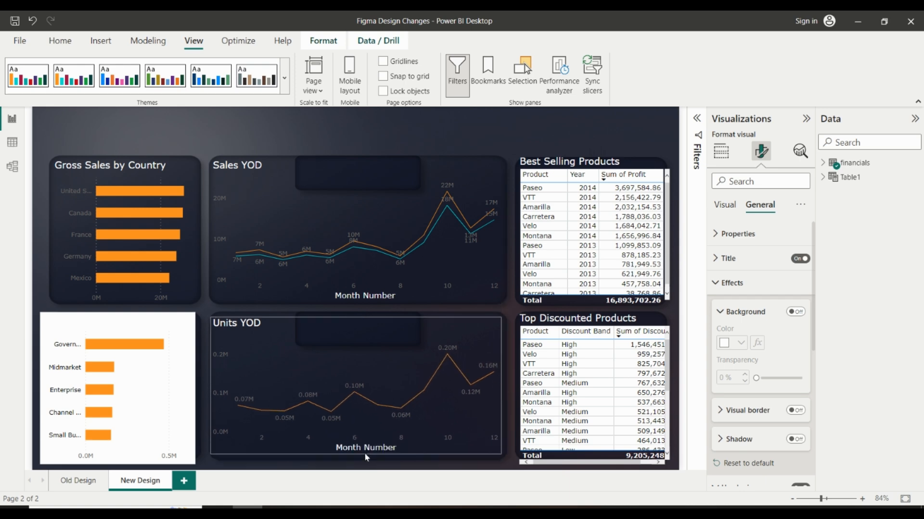
# Turn off the Units Sold by Segment chart's background and pull in its left, top and bottom edges to fit the panel.
pyautogui.click(172, 394)
pyautogui.click(795, 311)
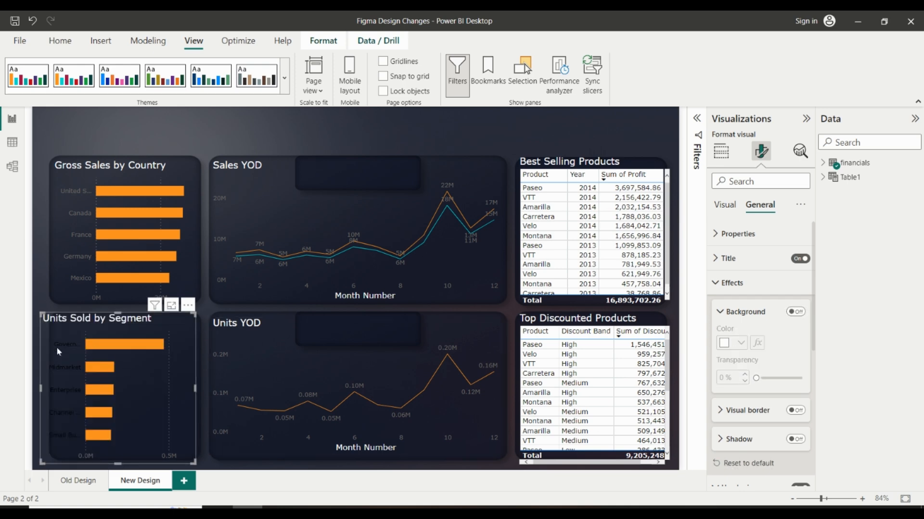
pyautogui.moveTo(40, 387); pyautogui.dragTo(50, 387)
pyautogui.moveTo(120, 314); pyautogui.dragTo(122, 325)
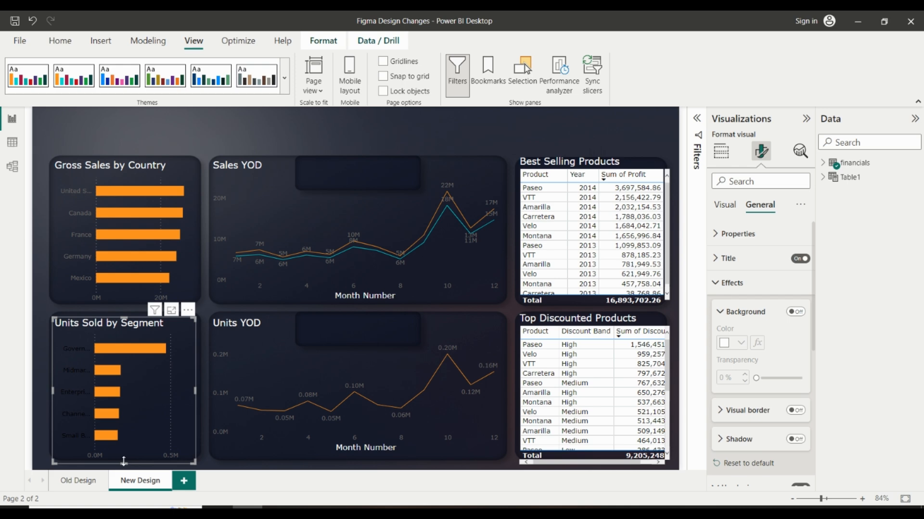
pyautogui.moveTo(123, 462); pyautogui.dragTo(124, 453)
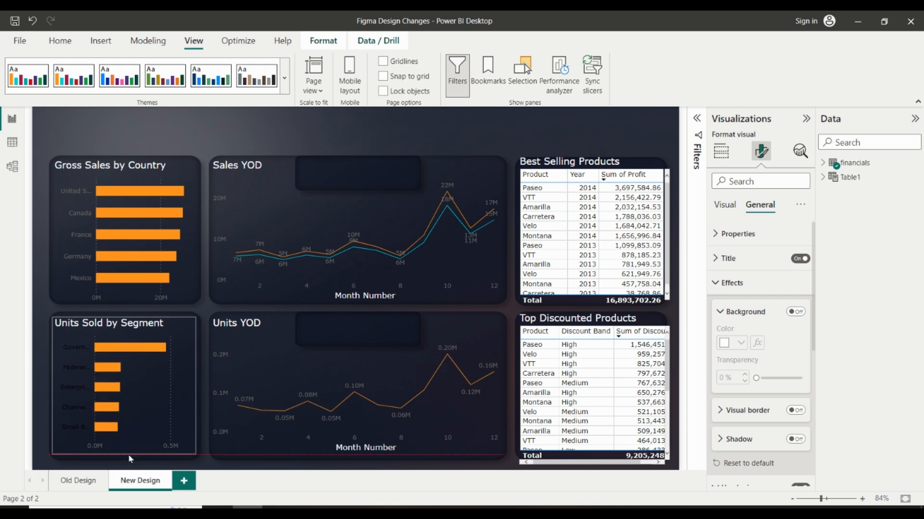
pyautogui.click(221, 135)
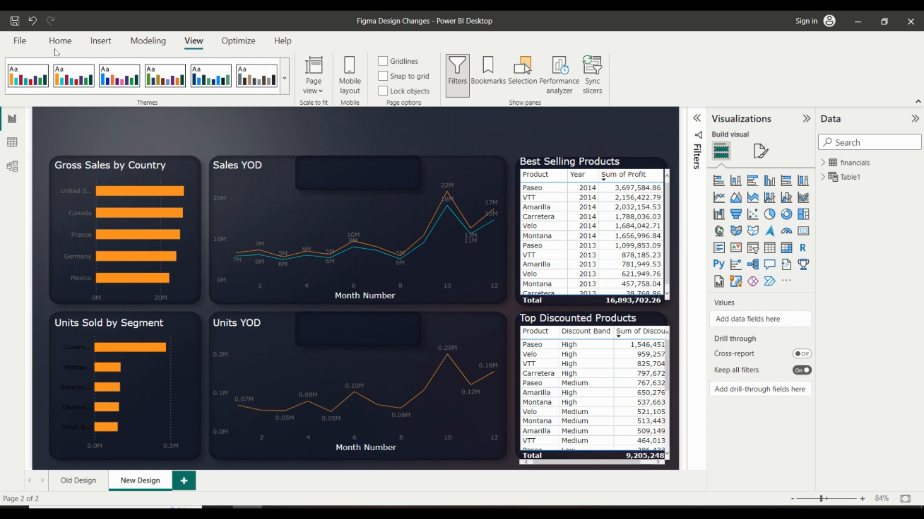
# Lower the top edges of the Best Selling Products and Top Discounted Products tables to align their titles with the neighbouring charts.
pyautogui.click(60, 40)
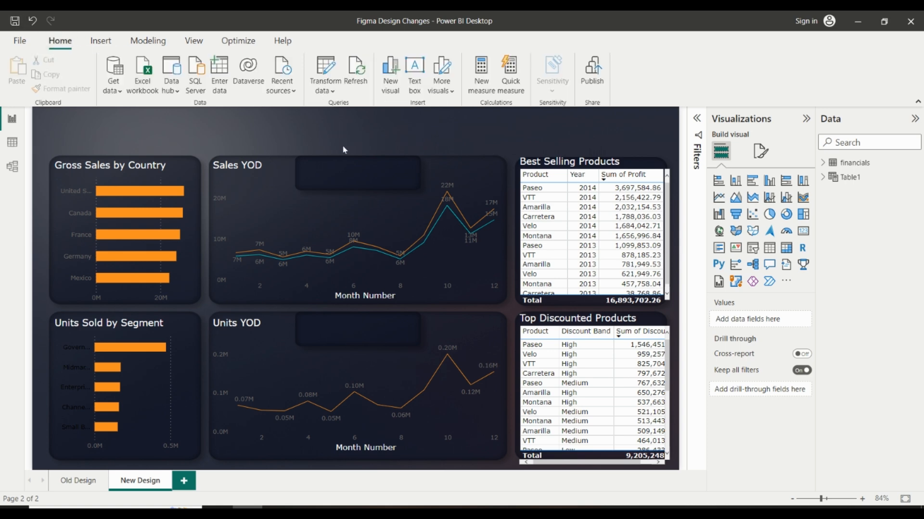
pyautogui.click(596, 155)
pyautogui.moveTo(596, 158); pyautogui.dragTo(599, 162)
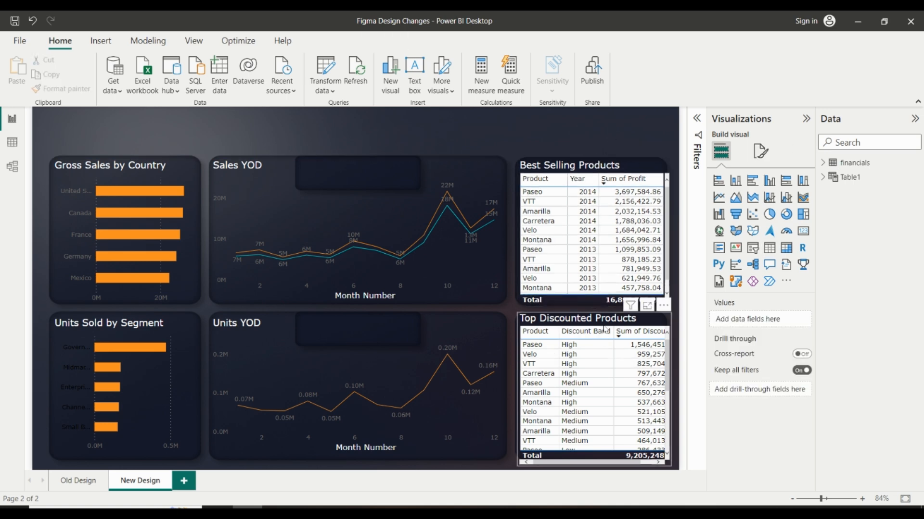
pyautogui.click(604, 329)
pyautogui.moveTo(594, 315); pyautogui.dragTo(596, 320)
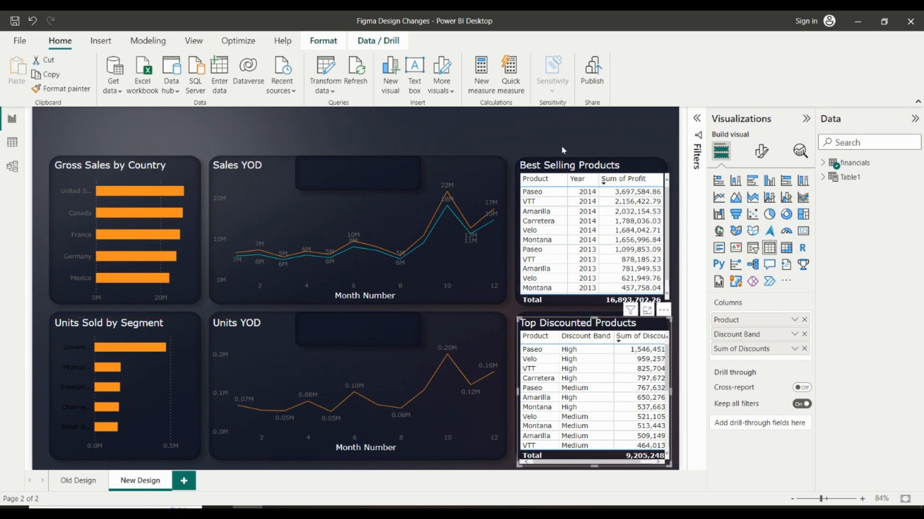
pyautogui.click(560, 151)
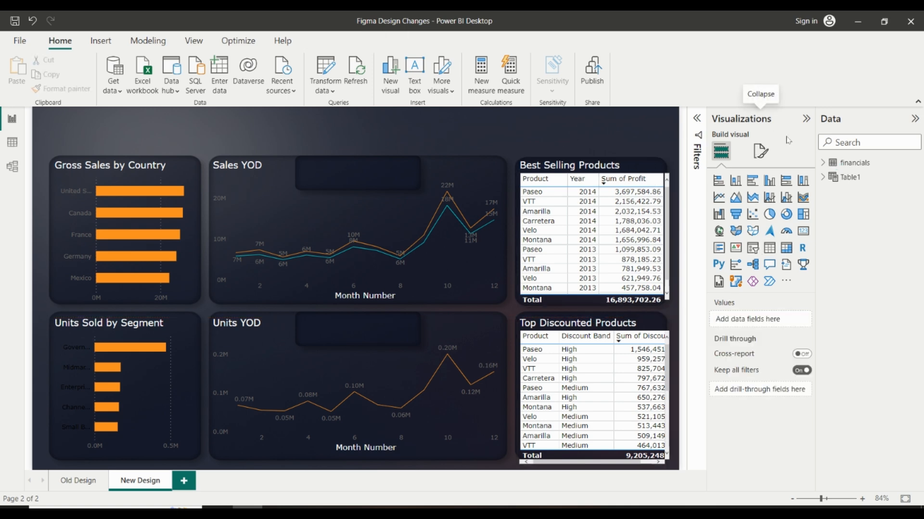
# Pull in the outer edges of the Best Selling Products and Top Discounted Products tables to fit inside their dark panels.
pyautogui.click(674, 209)
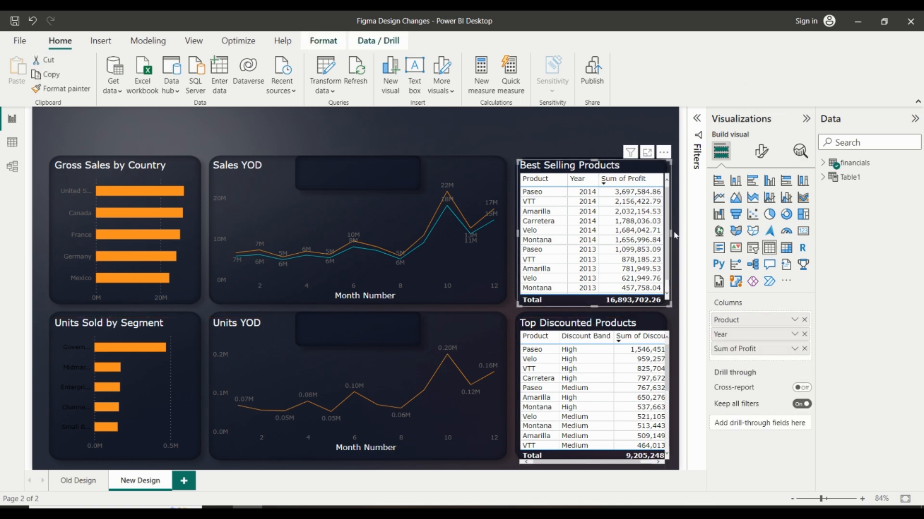
pyautogui.moveTo(669, 234); pyautogui.dragTo(662, 238)
pyautogui.click(672, 390)
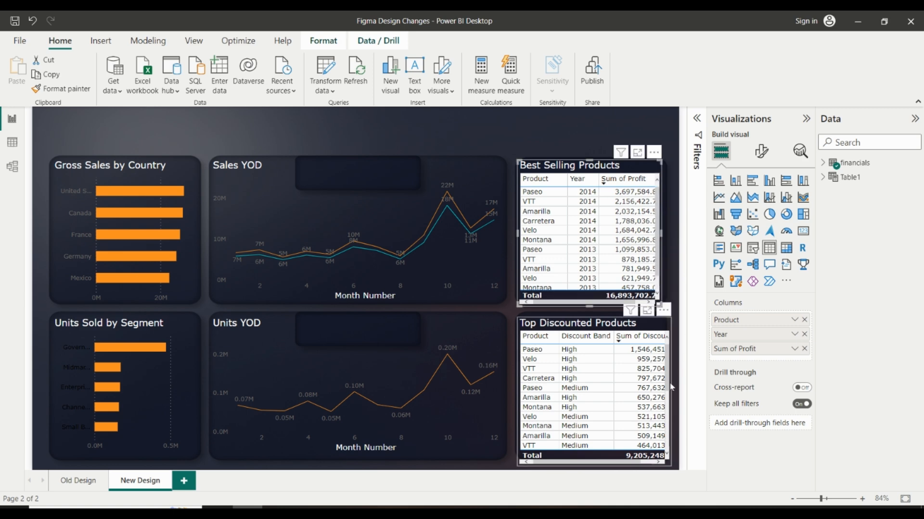
pyautogui.moveTo(670, 389); pyautogui.dragTo(662, 392)
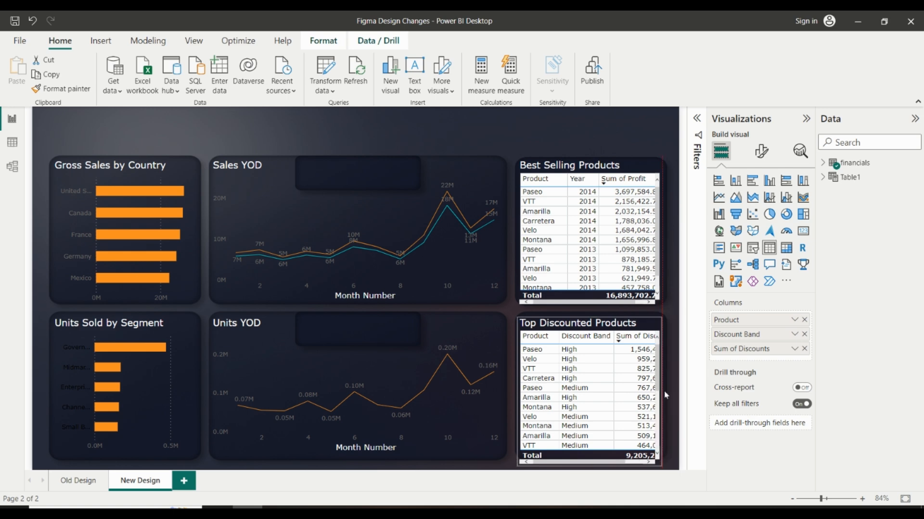
pyautogui.click(623, 129)
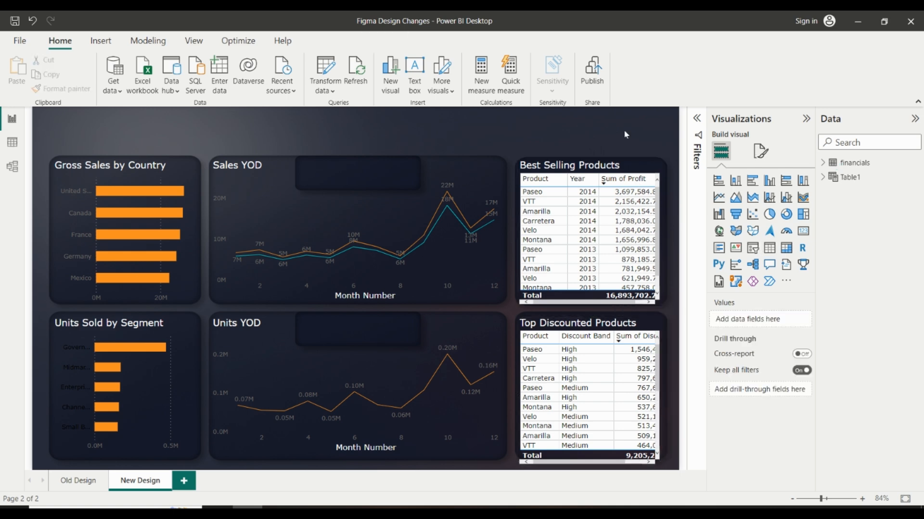
# Raise the bottom edges of the Top Discounted Products and Best Selling Products tables to stay within their dark panels.
pyautogui.click(573, 469)
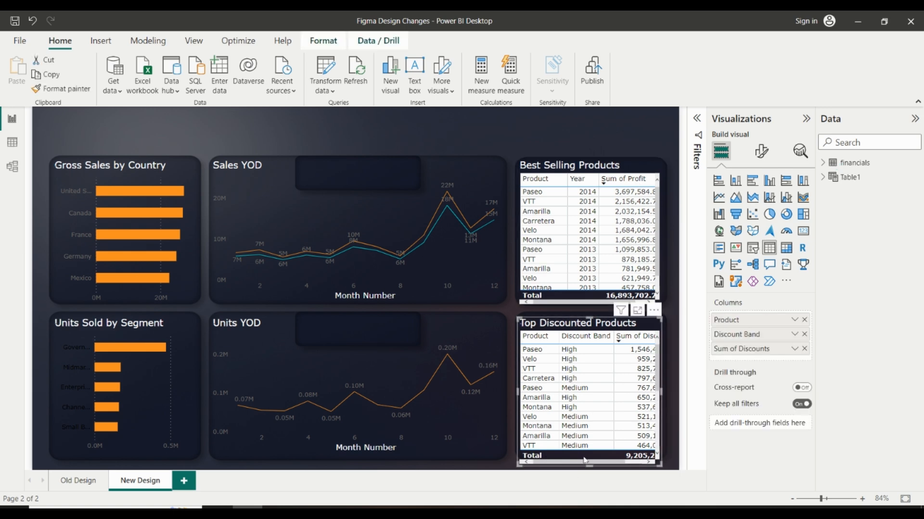
pyautogui.moveTo(590, 465); pyautogui.dragTo(598, 457)
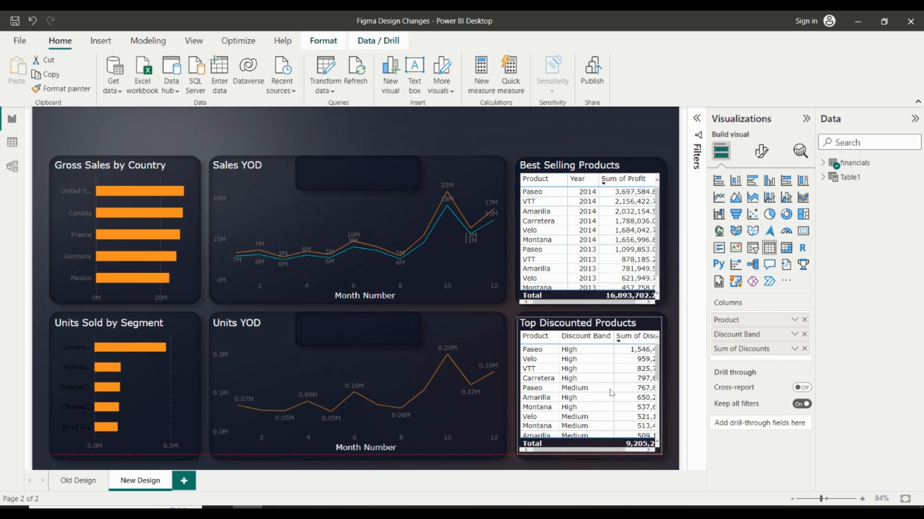
pyautogui.click(583, 297)
pyautogui.moveTo(589, 306); pyautogui.dragTo(591, 302)
pyautogui.click(512, 135)
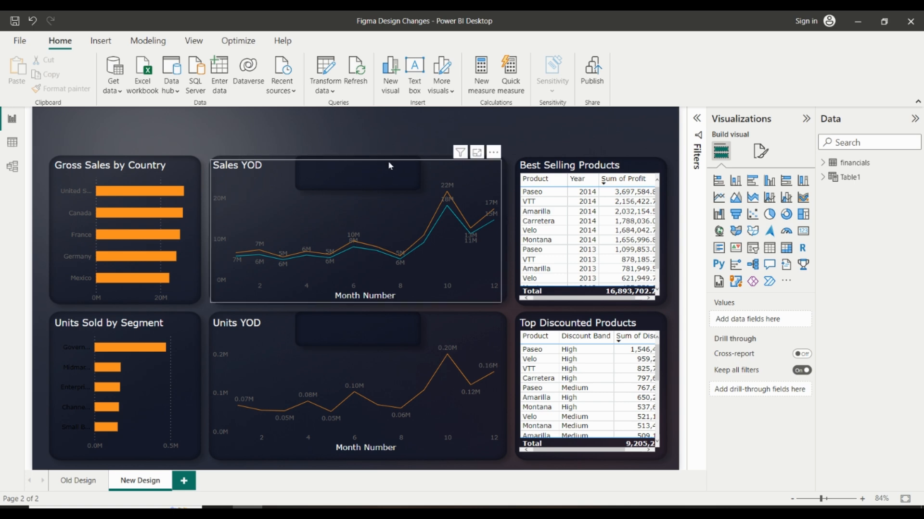
# Add a card showing Sales in the Sales YOD dark box, narrow it to under half the box's width, and reveal its filters.
pyautogui.click(801, 239)
pyautogui.moveTo(233, 309); pyautogui.dragTo(329, 182)
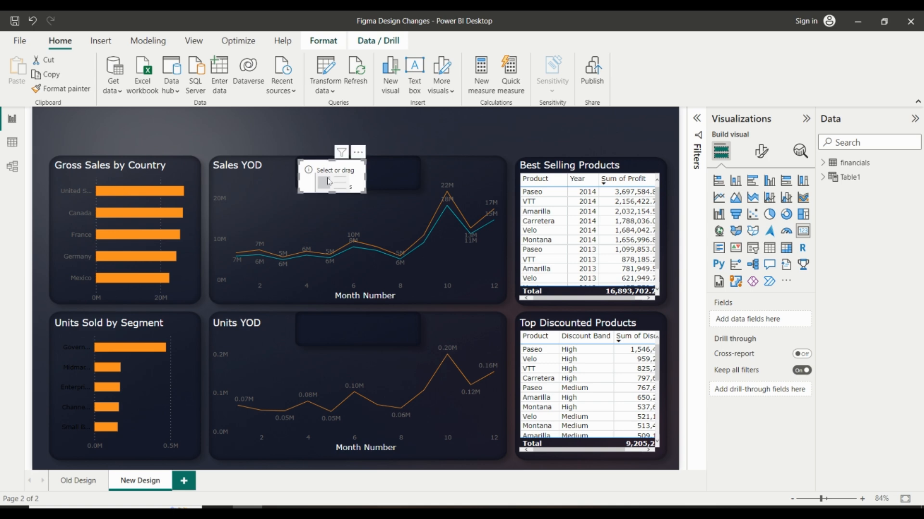
pyautogui.moveTo(364, 177); pyautogui.dragTo(347, 179)
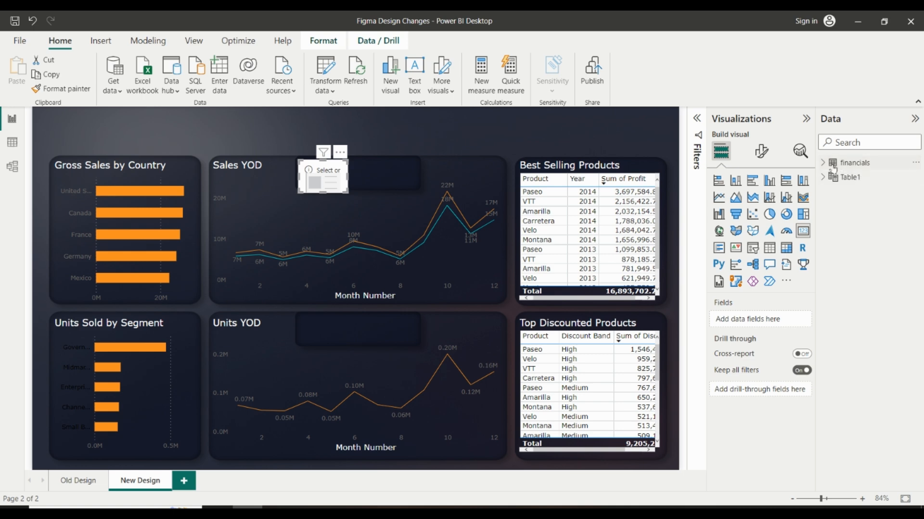
pyautogui.click(824, 164)
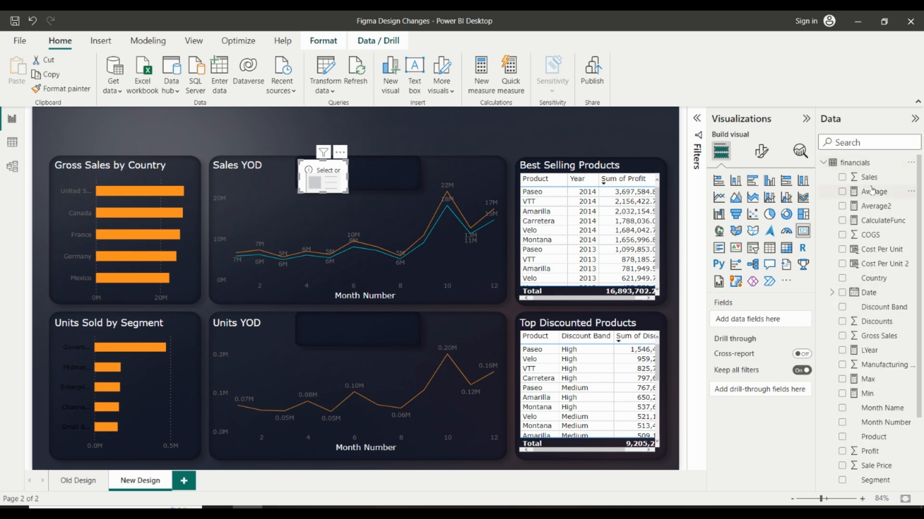
pyautogui.moveTo(869, 177); pyautogui.dragTo(760, 319)
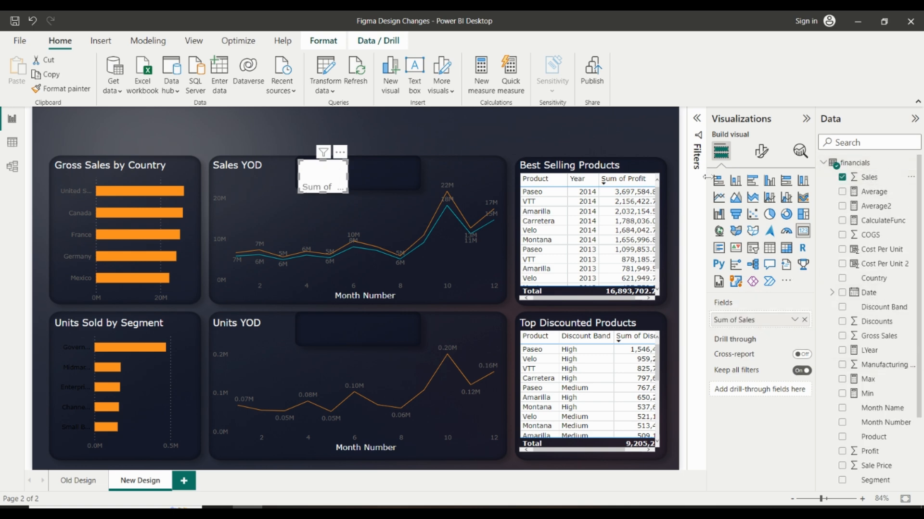
pyautogui.click(702, 121)
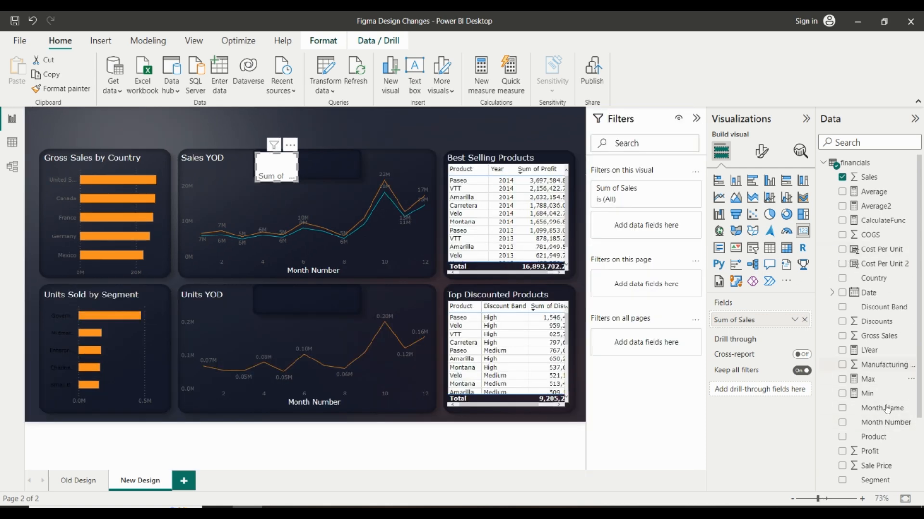
pyautogui.scroll(-3, 889, 465)
pyautogui.moveTo(878, 443); pyautogui.dragTo(574, 163)
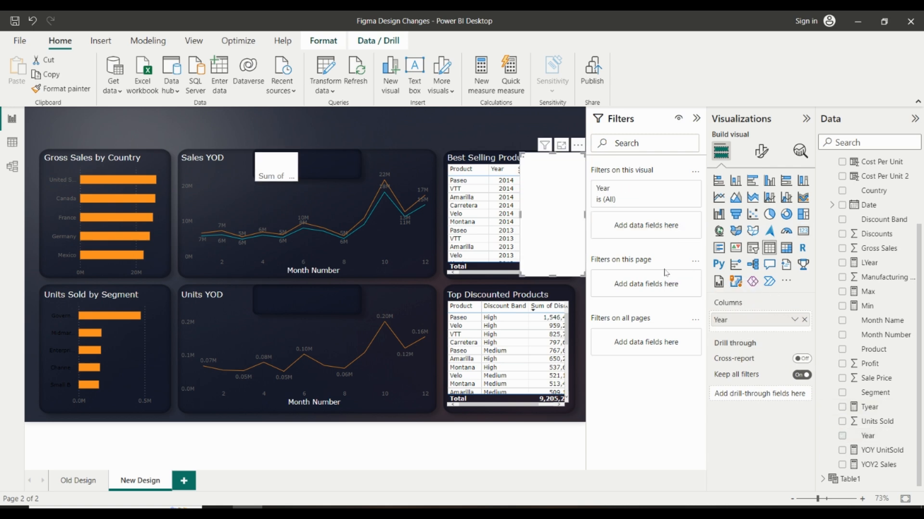
pyautogui.click(577, 148)
pyautogui.click(610, 188)
pyautogui.moveTo(868, 436); pyautogui.dragTo(906, 369)
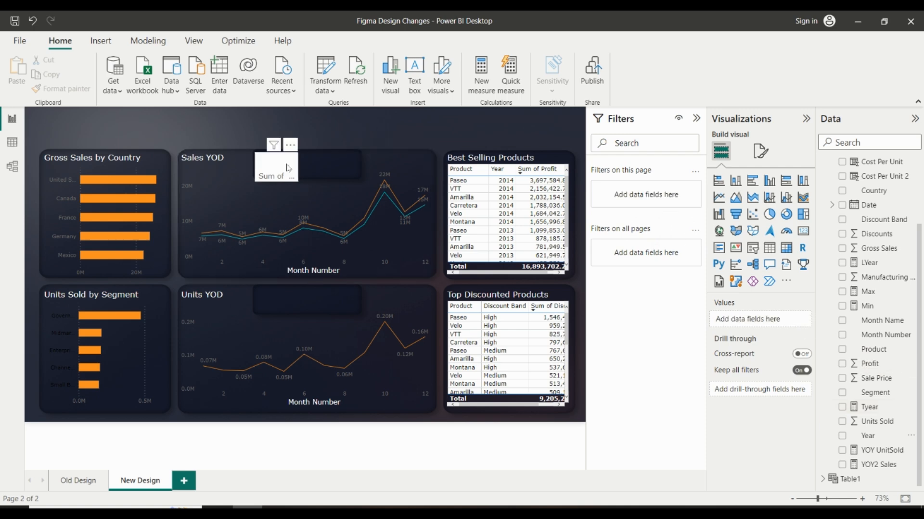
# Filter the Sales card with the Year field, using an advanced filter where the value is 2013.
pyautogui.click(293, 170)
pyautogui.moveTo(882, 442); pyautogui.dragTo(625, 226)
pyautogui.click(649, 313)
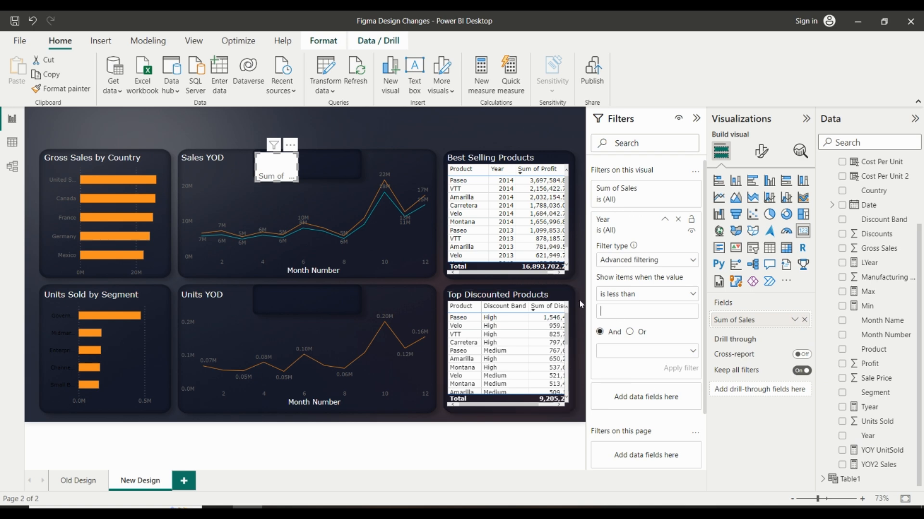
pyautogui.click(633, 294)
pyautogui.click(627, 371)
pyautogui.click(626, 313)
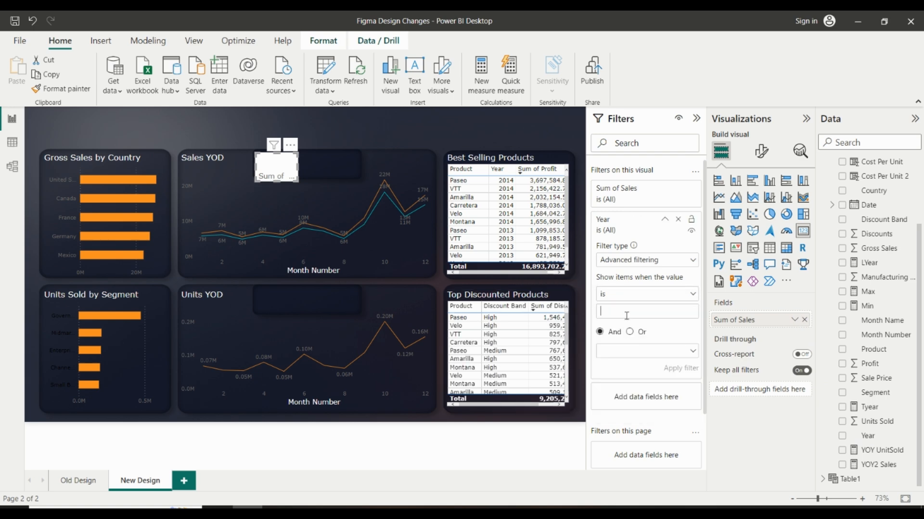
pyautogui.write('2013')
pyautogui.click(687, 370)
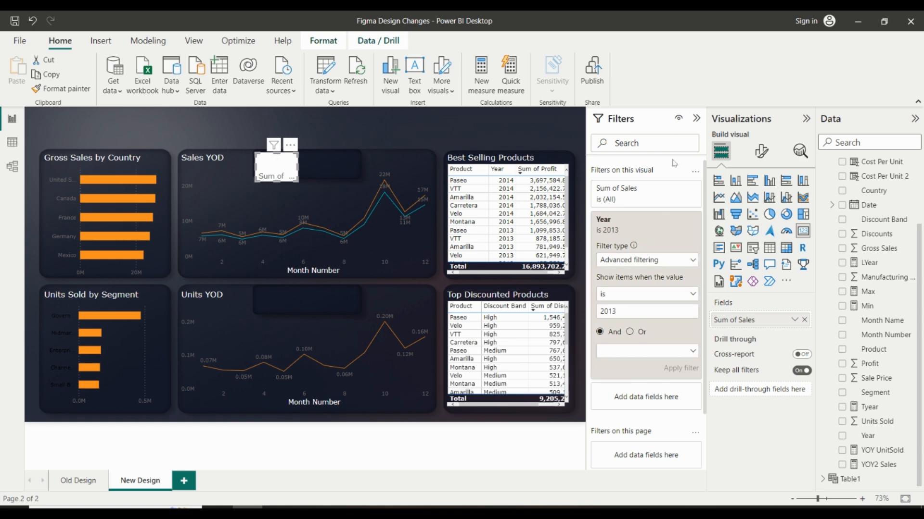
# Set the Sales card's callout value color to white and turn off the card's background effect.
pyautogui.click(761, 151)
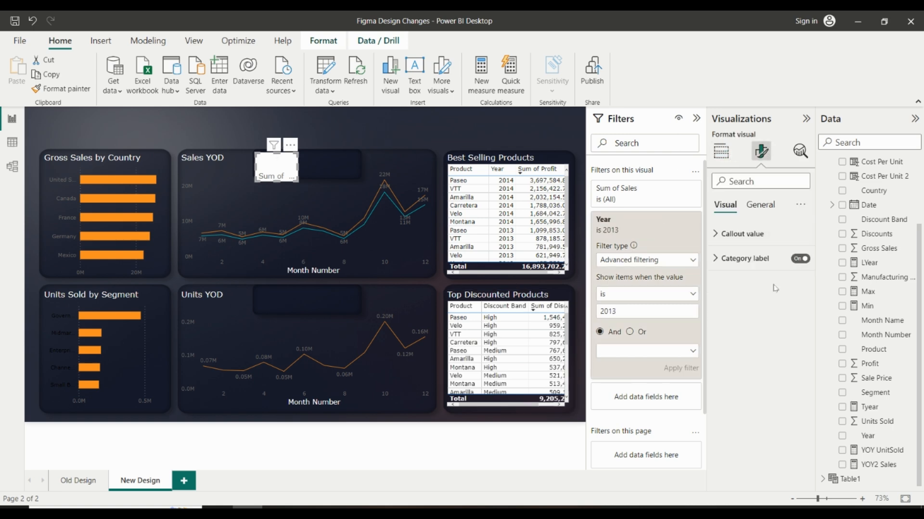
pyautogui.click(751, 234)
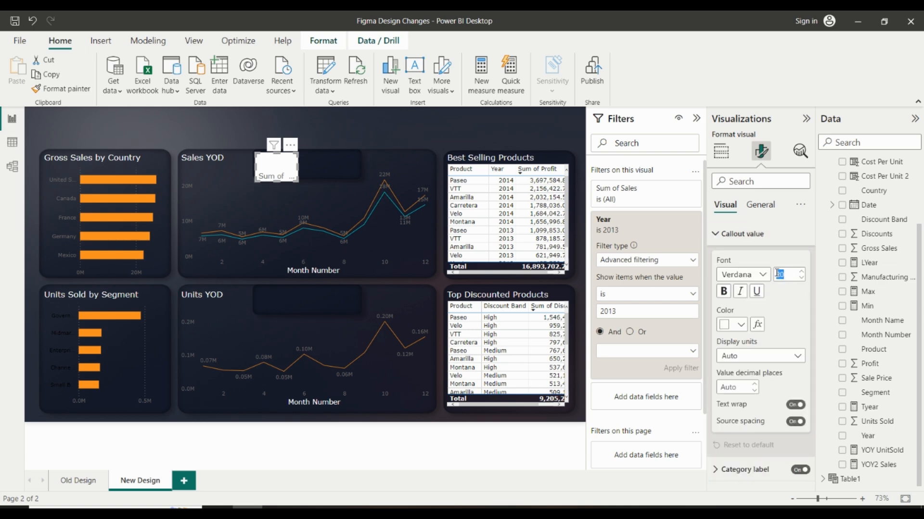
pyautogui.click(725, 325)
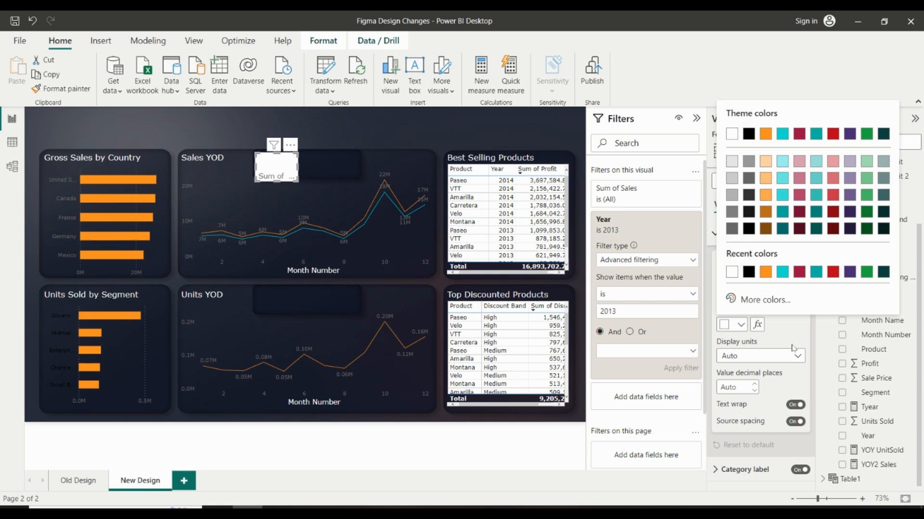
pyautogui.click(733, 274)
pyautogui.click(765, 206)
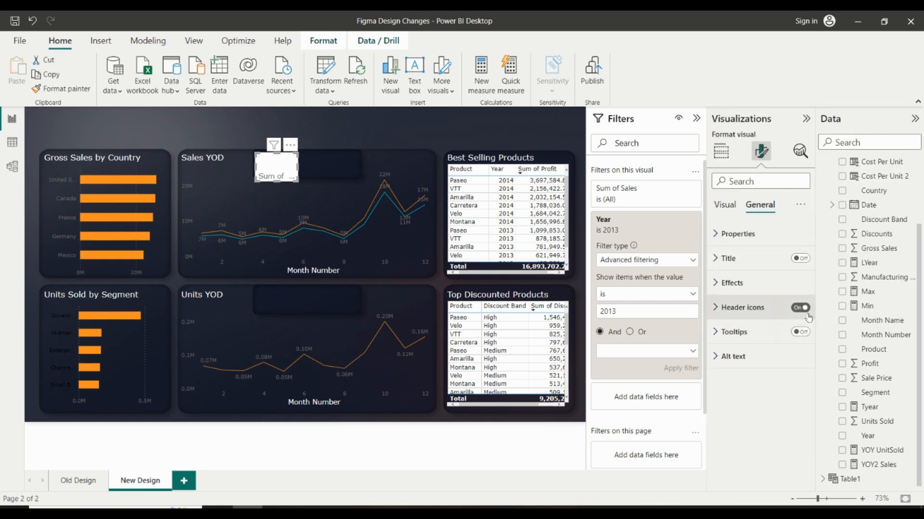
pyautogui.click(798, 282)
pyautogui.click(796, 312)
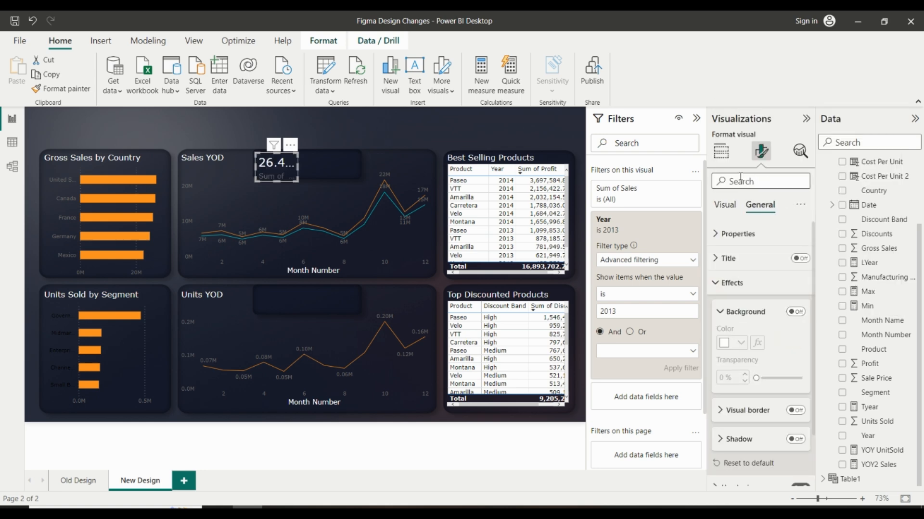
# Turn off the card's category label, set the callout value font size to 16, and fit the card inside the dark box.
pyautogui.click(725, 205)
pyautogui.click(740, 245)
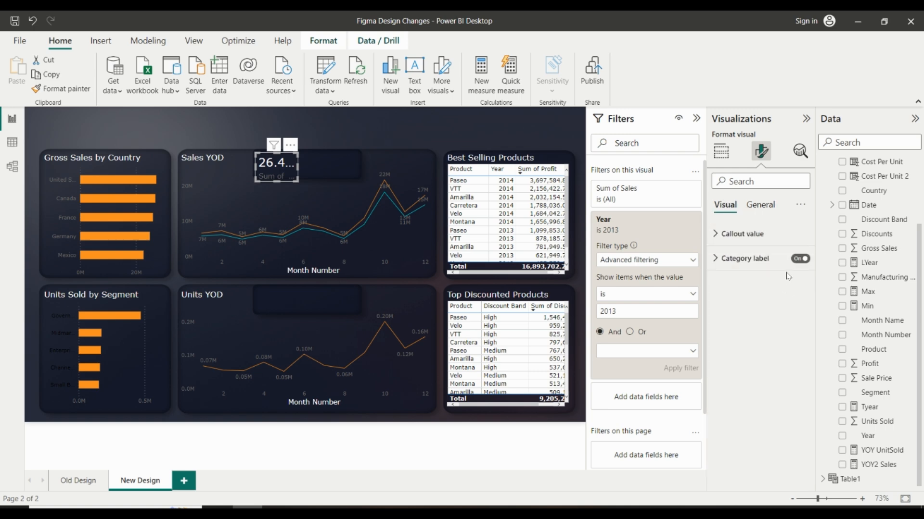
pyautogui.click(800, 258)
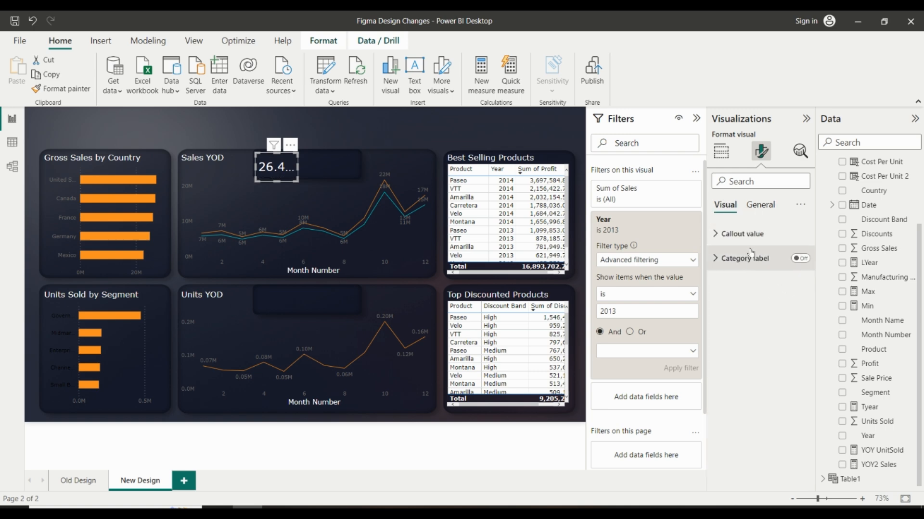
pyautogui.click(740, 234)
pyautogui.write('16')
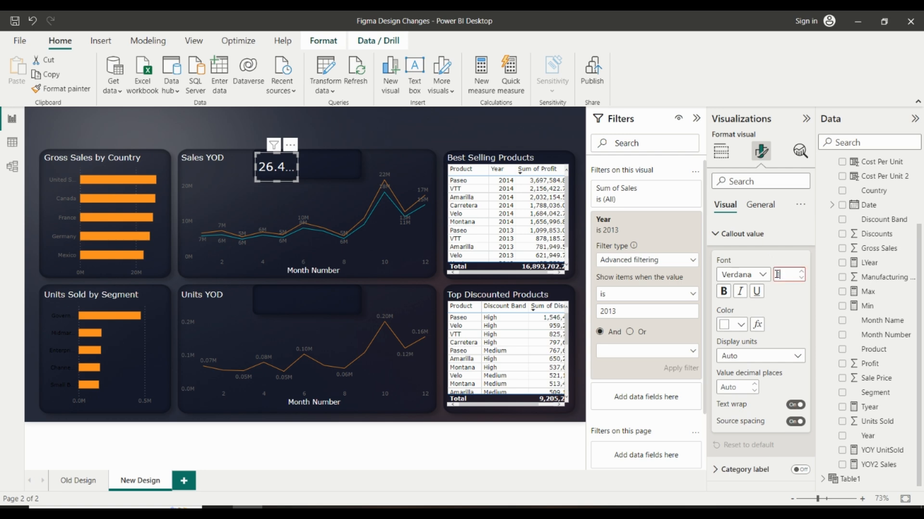
pyautogui.moveTo(273, 167); pyautogui.dragTo(279, 173)
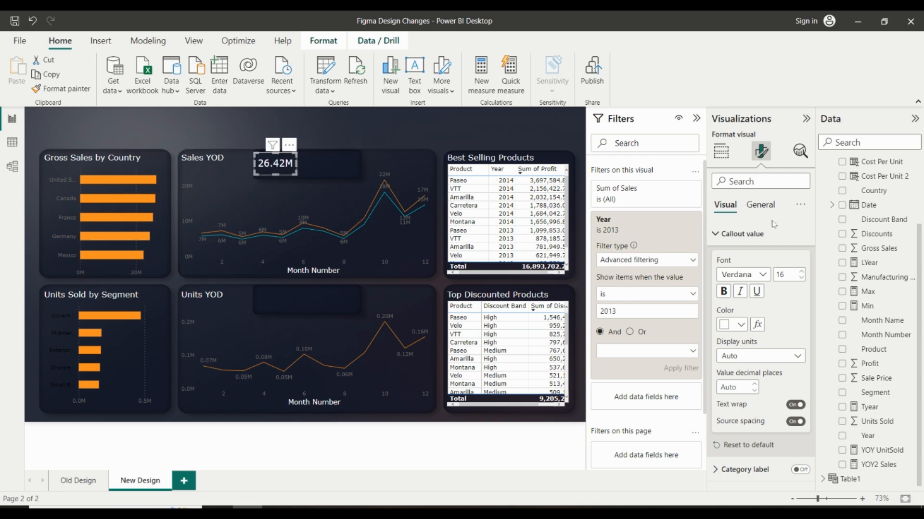
# Turn on the Sales card's title with the text LY and center it horizontally.
pyautogui.click(762, 206)
pyautogui.click(765, 258)
pyautogui.click(798, 258)
pyautogui.click(740, 319)
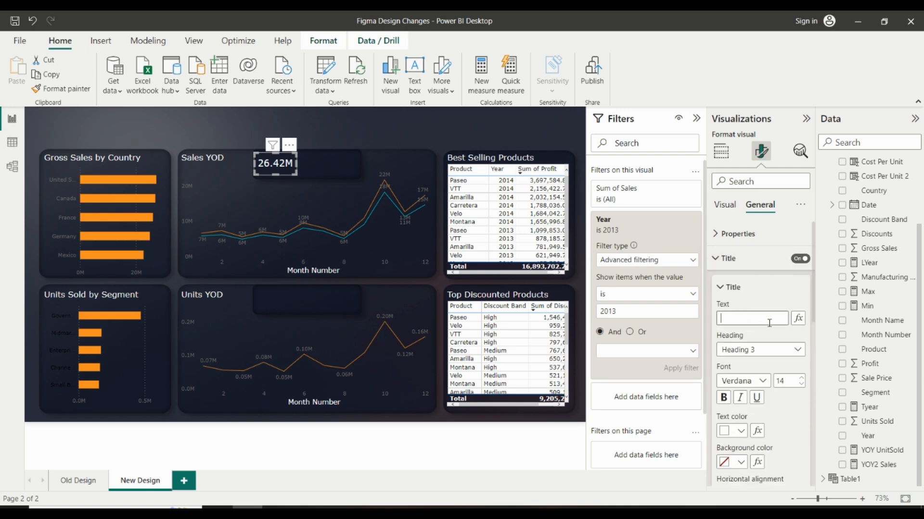
pyautogui.write('LY')
pyautogui.scroll(-2, 769, 400)
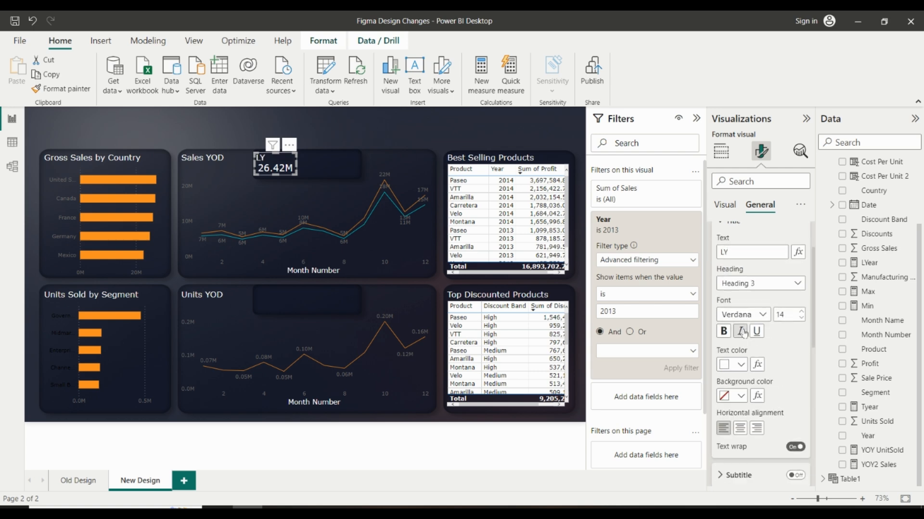
pyautogui.click(740, 428)
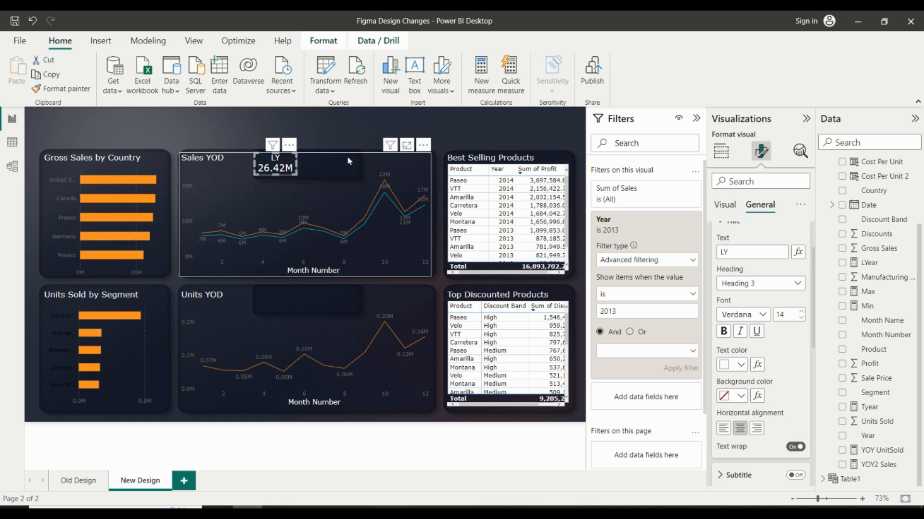
pyautogui.click(349, 134)
pyautogui.click(279, 165)
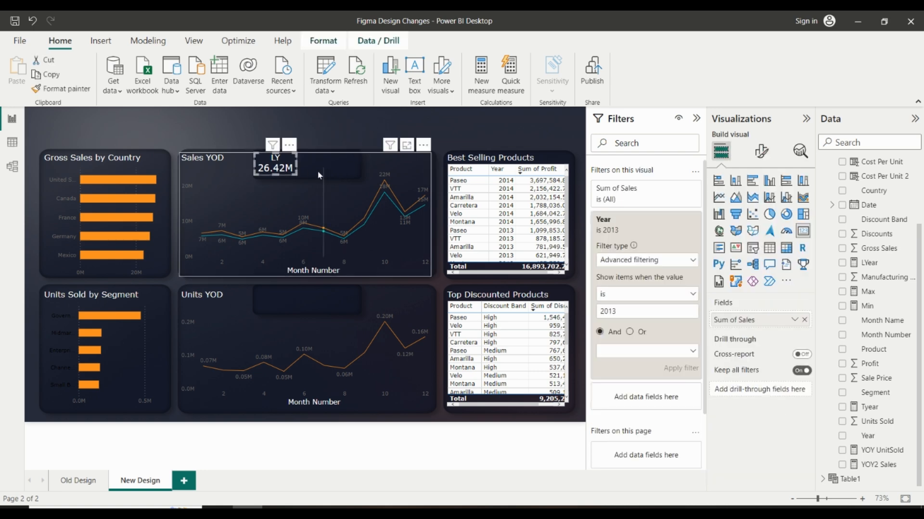
pyautogui.hotkey('ctrl', 'c')
pyautogui.moveTo(289, 165)
pyautogui.mouseDown()
pyautogui.moveTo(314, 164)
pyautogui.moveTo(287, 165)
pyautogui.moveTo(301, 169)
pyautogui.mouseUp()
pyautogui.click(290, 166)
pyautogui.click(307, 169)
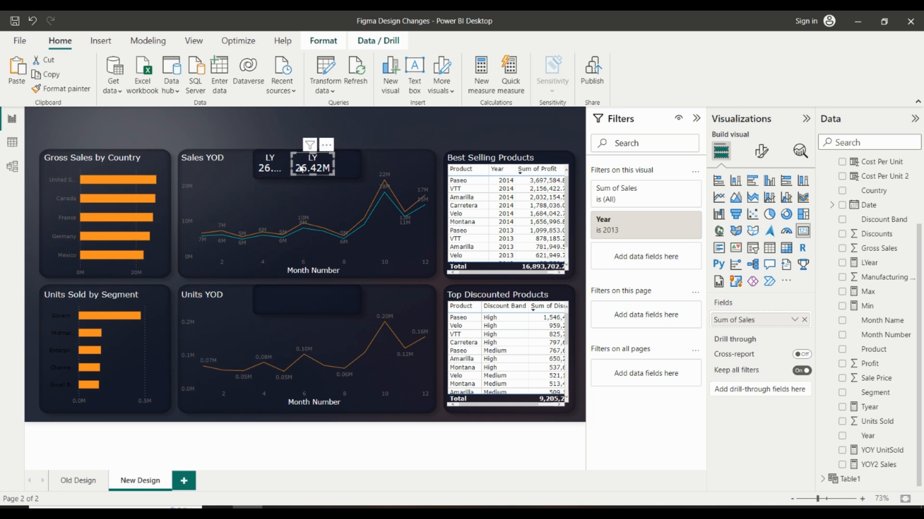
pyautogui.click(326, 145)
pyautogui.click(356, 173)
# Reduce the LY card's callout value font size to 13.
pyautogui.click(287, 165)
pyautogui.click(761, 151)
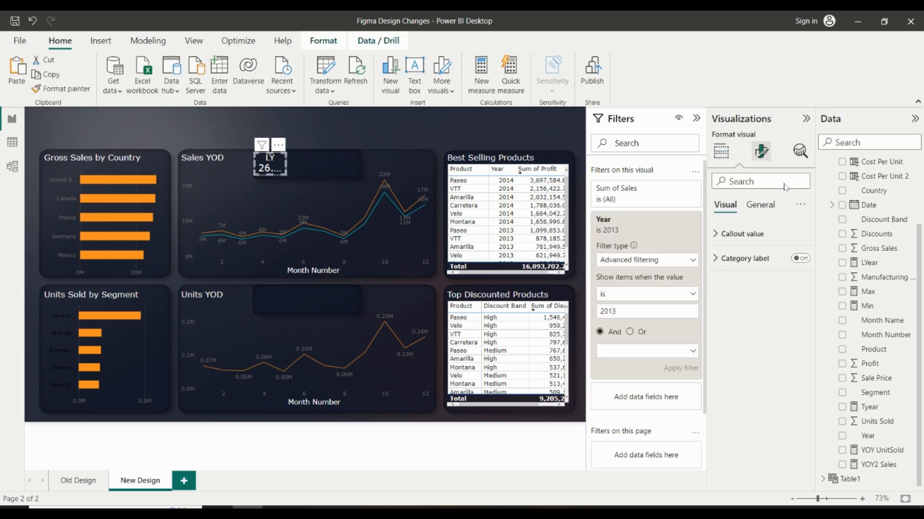
pyautogui.click(777, 235)
pyautogui.click(801, 278)
pyautogui.click(801, 278)
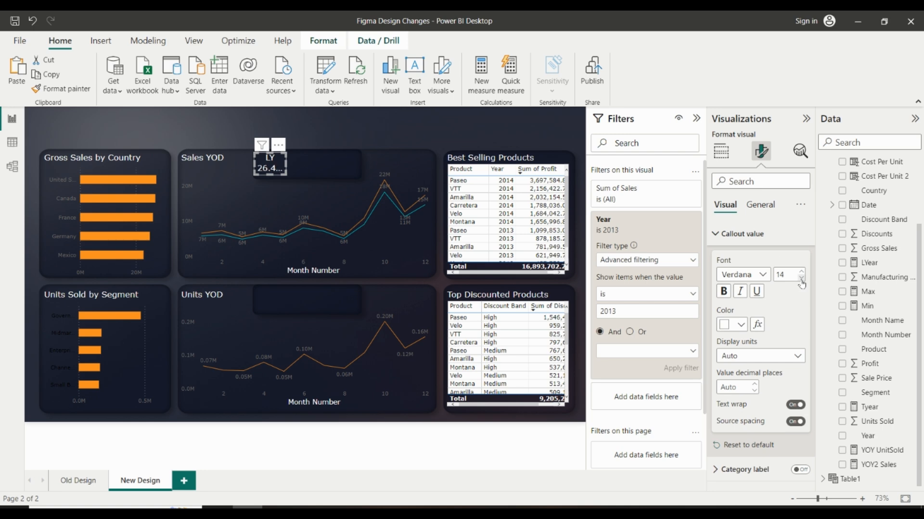
pyautogui.click(801, 279)
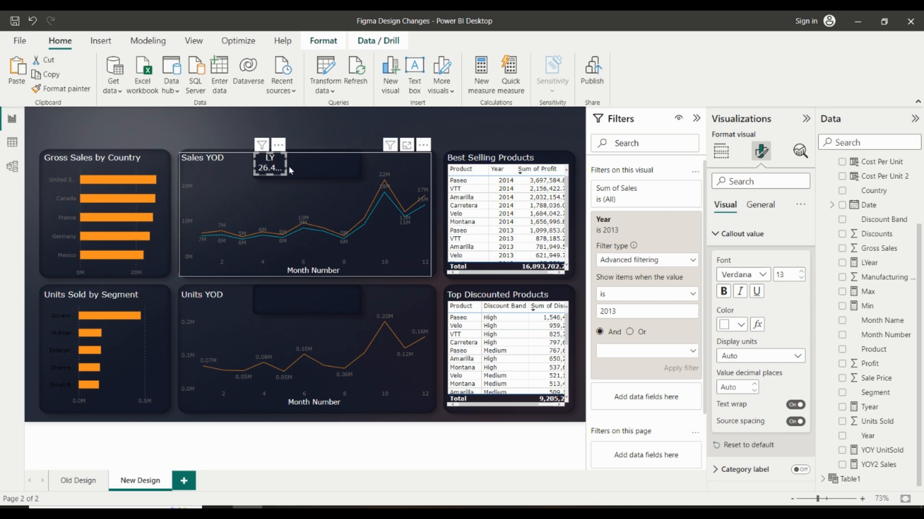
# Widen the LY card slightly to fit its value and paste two copies beside it across the Sales YOD dark box.
pyautogui.moveTo(284, 165); pyautogui.dragTo(339, 173)
pyautogui.hotkey('ctrl', 'c')
pyautogui.hotkey('ctrl', 'v')
pyautogui.hotkey('ctrl', 'v')
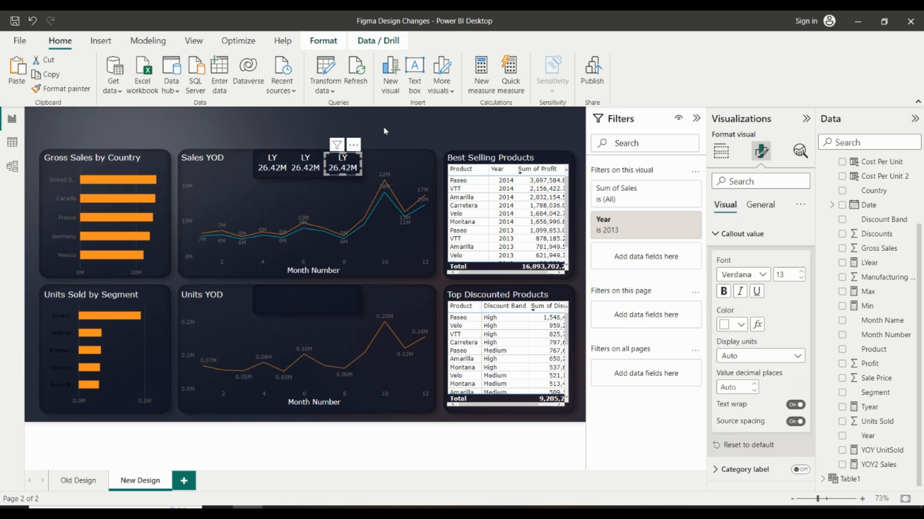
# Shift the middle LY card in the Sales YOD dark box slightly to the right.
pyautogui.click(442, 134)
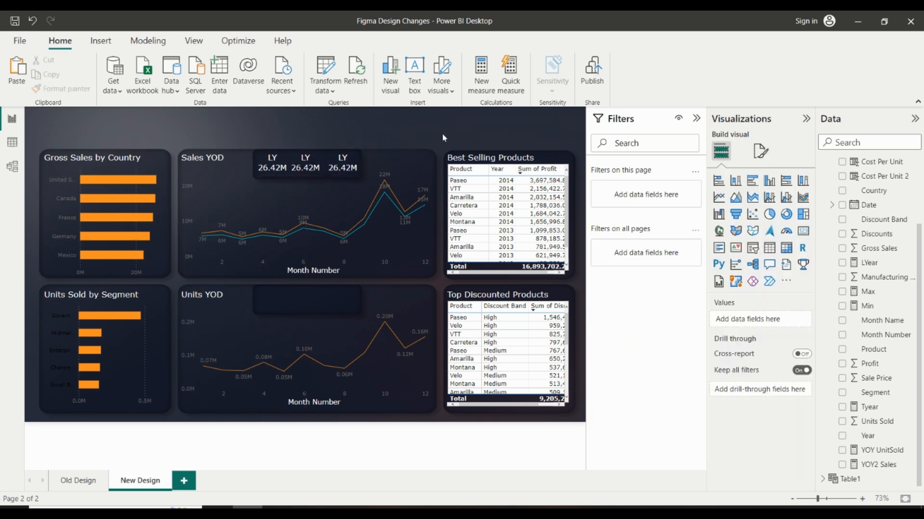
pyautogui.click(320, 164)
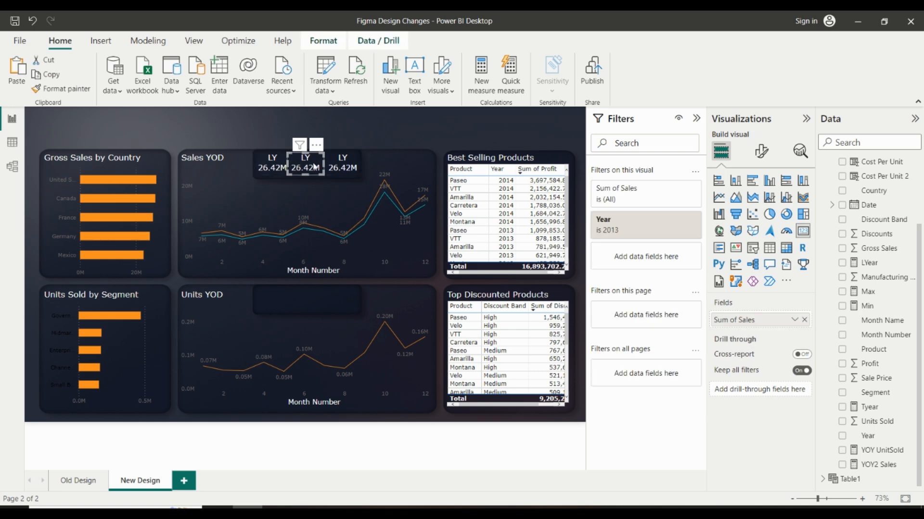
pyautogui.moveTo(316, 166); pyautogui.dragTo(320, 167)
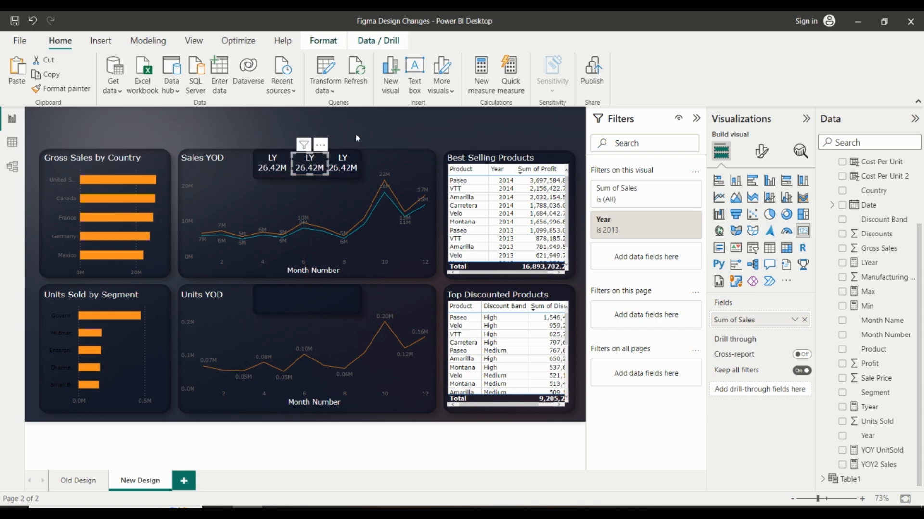
pyautogui.click(391, 138)
# Set the middle LY card's Year filter to 2014 and apply it.
pyautogui.click(310, 166)
pyautogui.click(652, 227)
pyautogui.click(626, 311)
pyautogui.press('BackSpace')
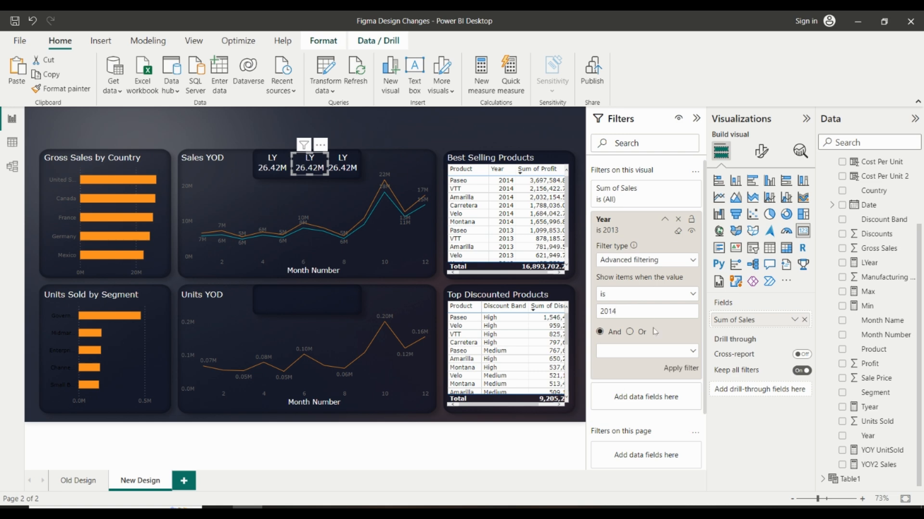
pyautogui.click(691, 365)
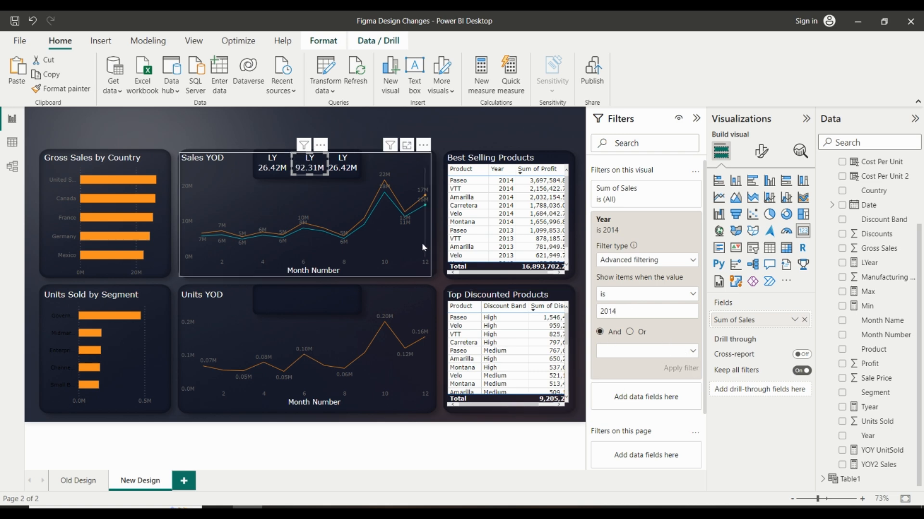
# Remove the Year filter from the third LY card and replace its field with YOY2 Sales.
pyautogui.click(343, 164)
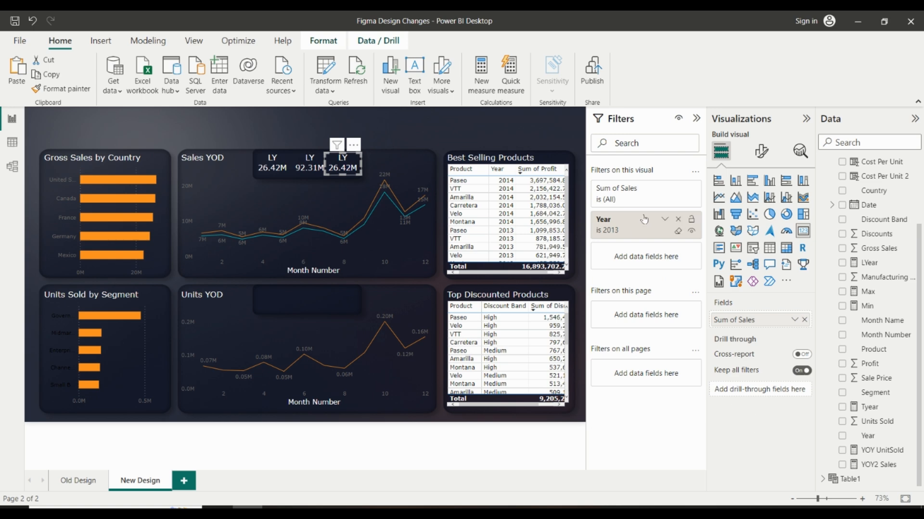
pyautogui.click(678, 221)
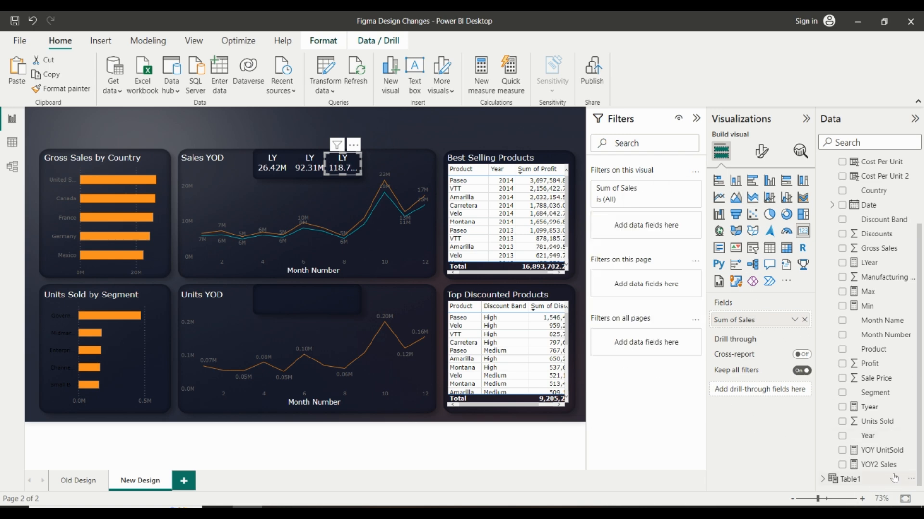
pyautogui.moveTo(883, 465); pyautogui.dragTo(769, 320)
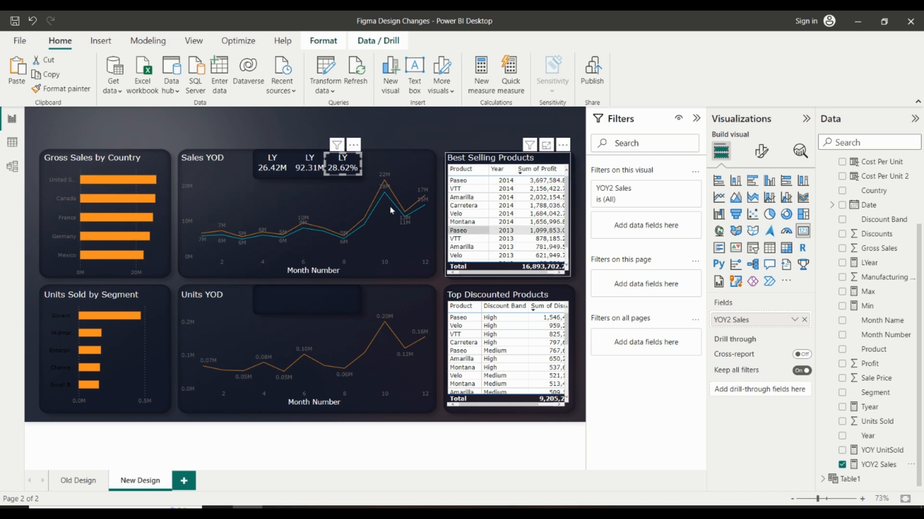
# Change the middle Sales card's title to TY and the third card's title to YOY.
pyautogui.click(310, 166)
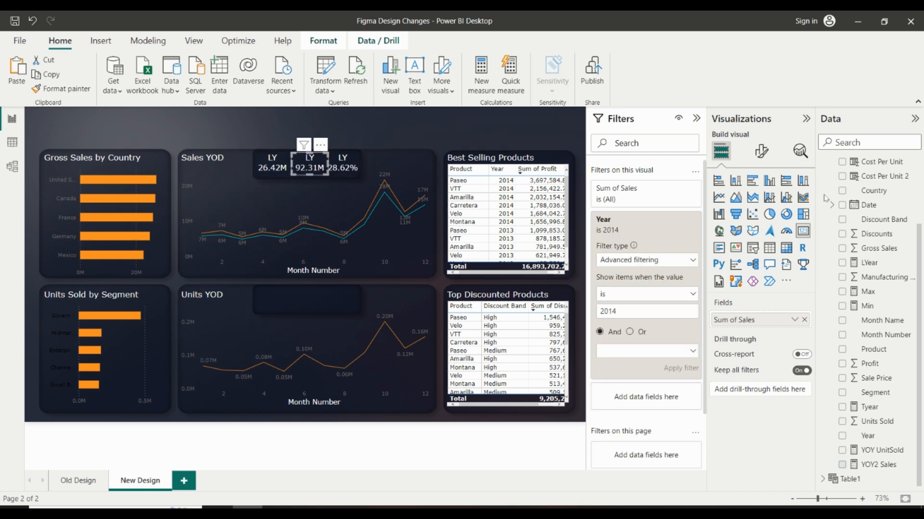
pyautogui.click(761, 151)
pyautogui.click(760, 205)
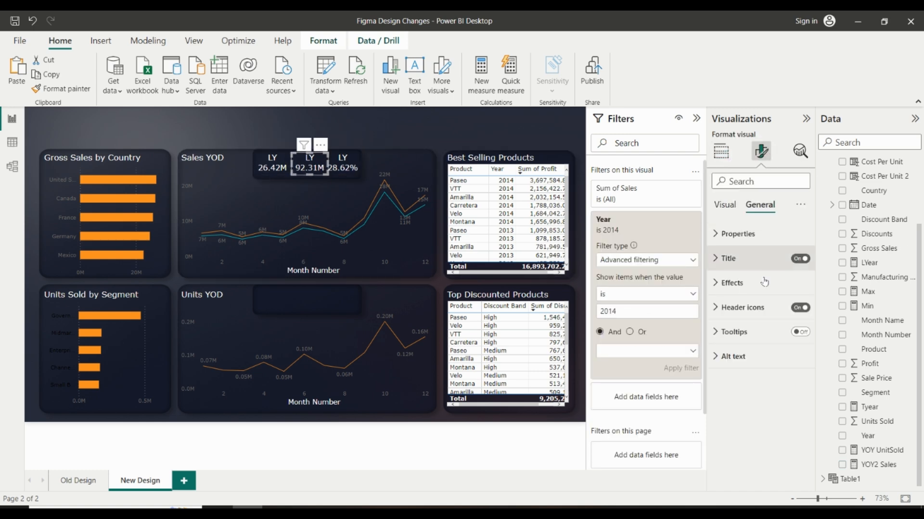
pyautogui.click(727, 258)
pyautogui.click(746, 319)
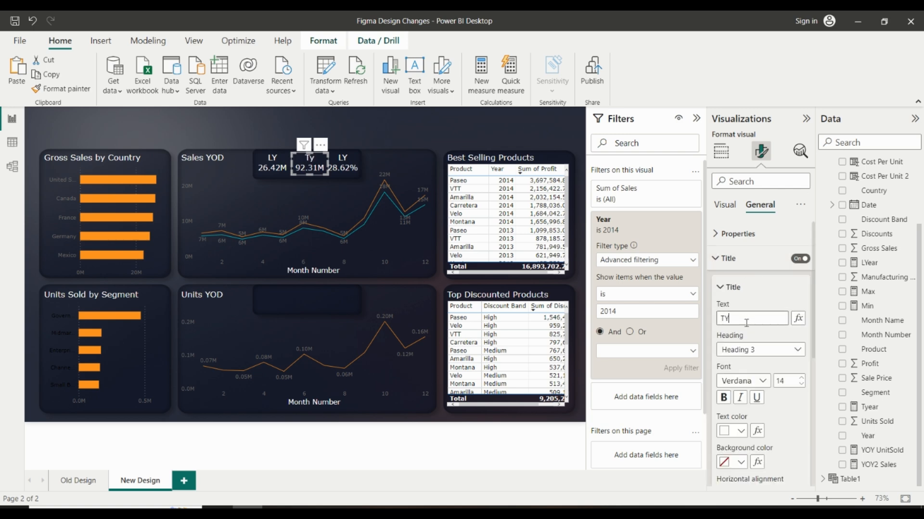
pyautogui.write('TY')
pyautogui.click(343, 166)
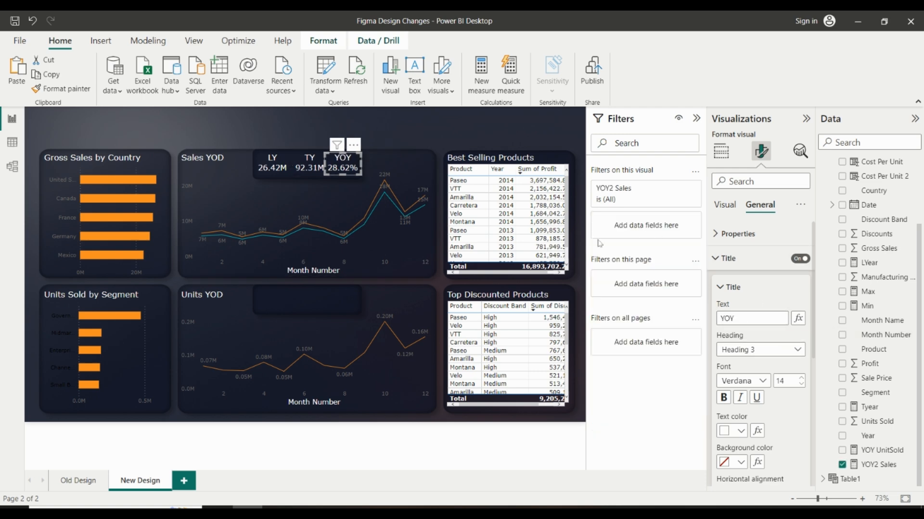
pyautogui.click(389, 119)
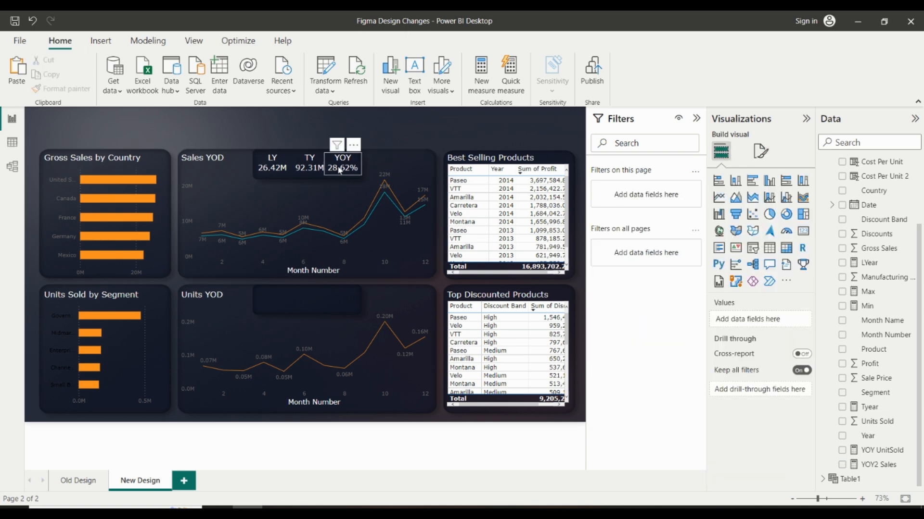
# Group the LY, TY and YOY cards of the Sales YOD chart.
pyautogui.click(340, 171)
pyautogui.keyDown('ctrl'); pyautogui.click(309, 167); pyautogui.keyUp('ctrl')
pyautogui.keyDown('ctrl'); pyautogui.click(272, 168); pyautogui.keyUp('ctrl')
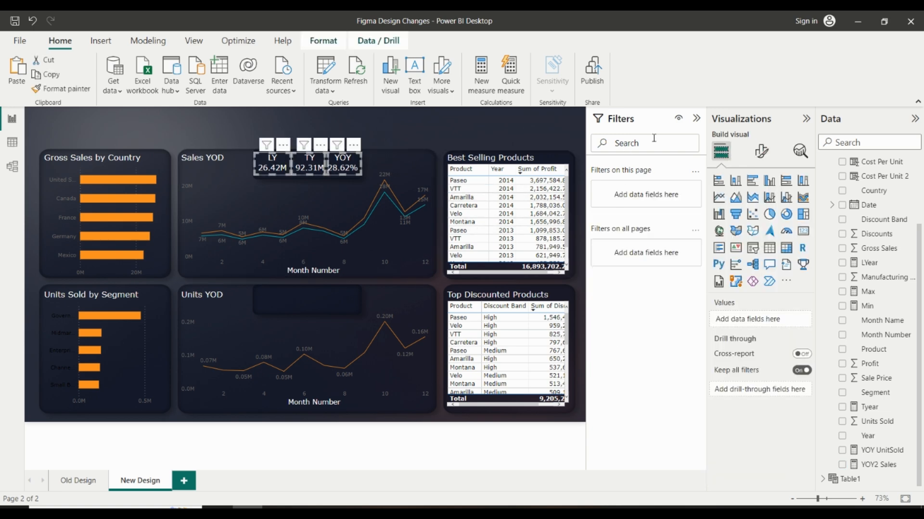
pyautogui.click(193, 40)
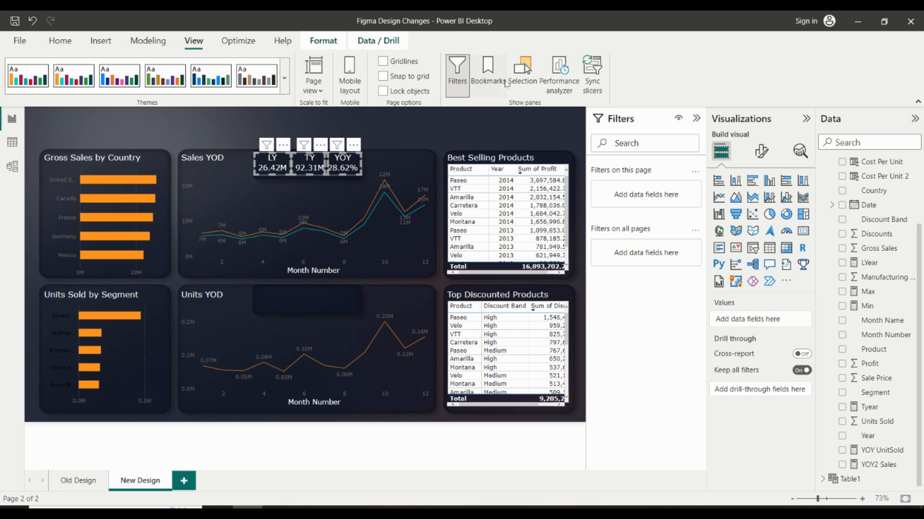
pyautogui.click(521, 87)
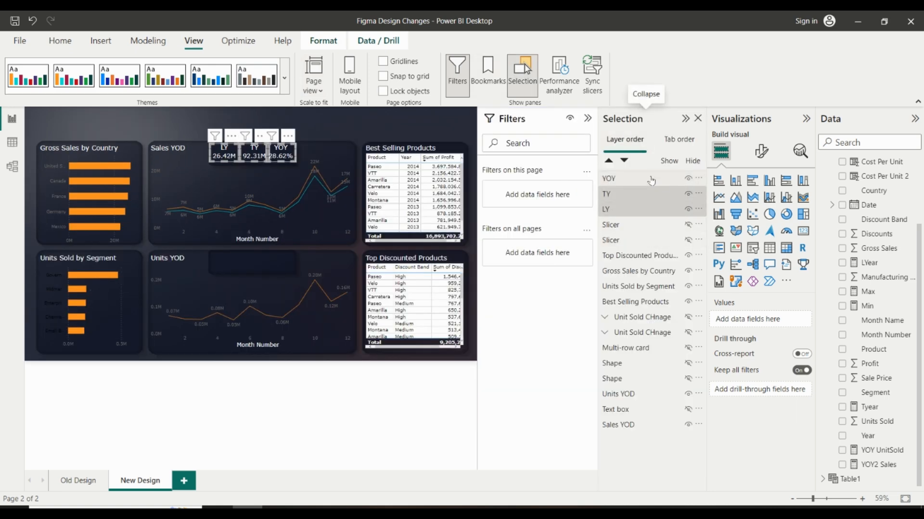
pyautogui.rightClick(655, 180)
pyautogui.moveTo(668, 184)
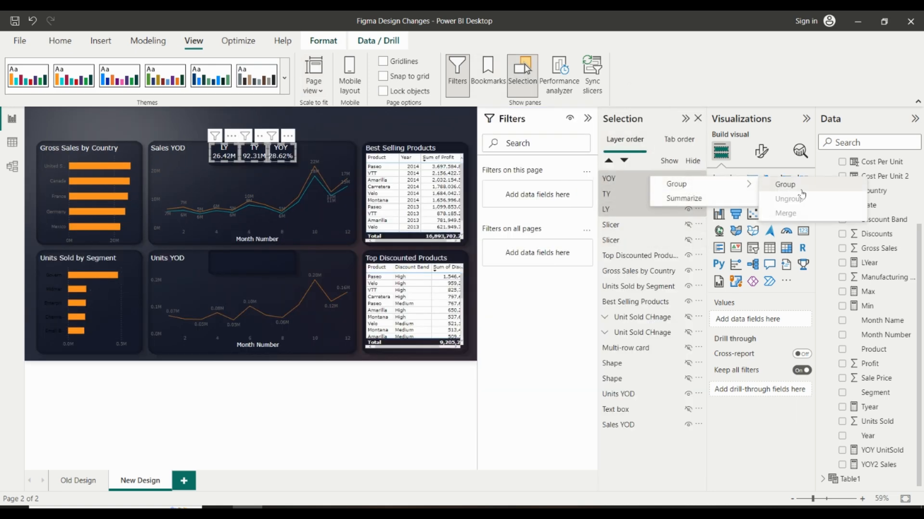
pyautogui.click(793, 185)
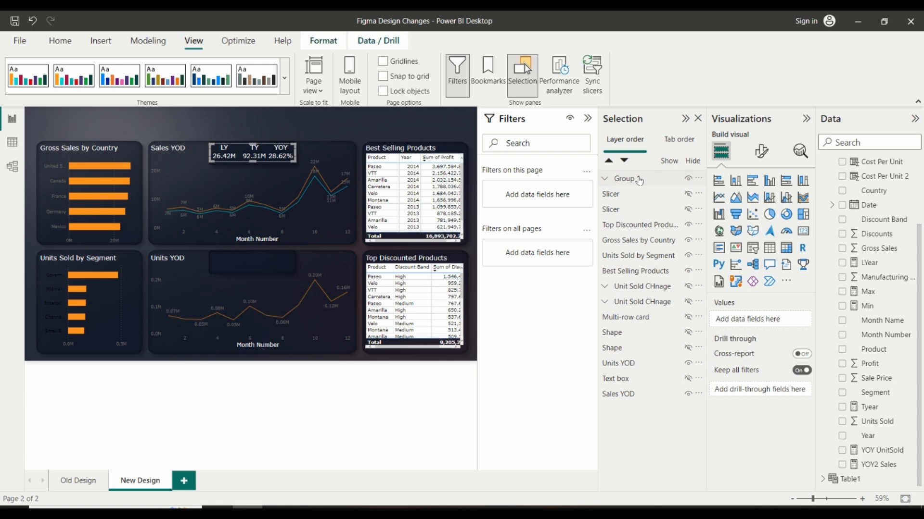
# Rename the new card group as Sales.
pyautogui.doubleClick(639, 181)
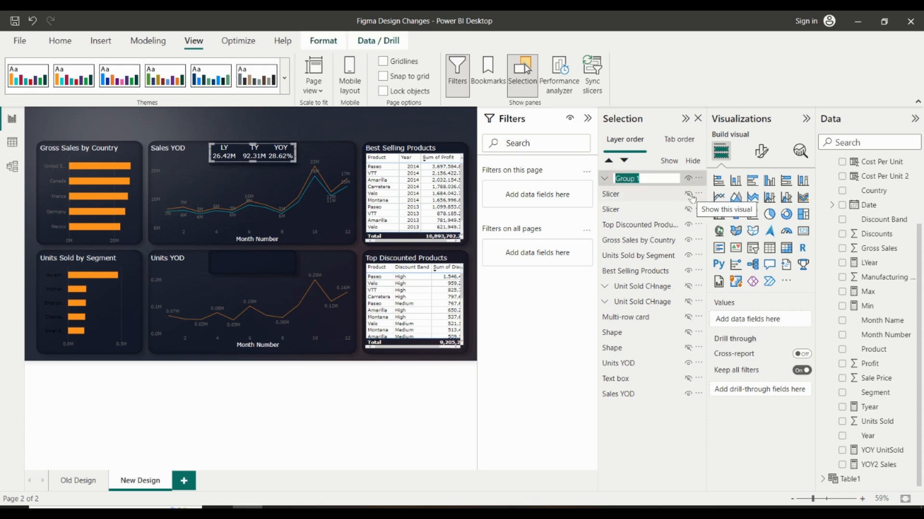
pyautogui.write('Sales')
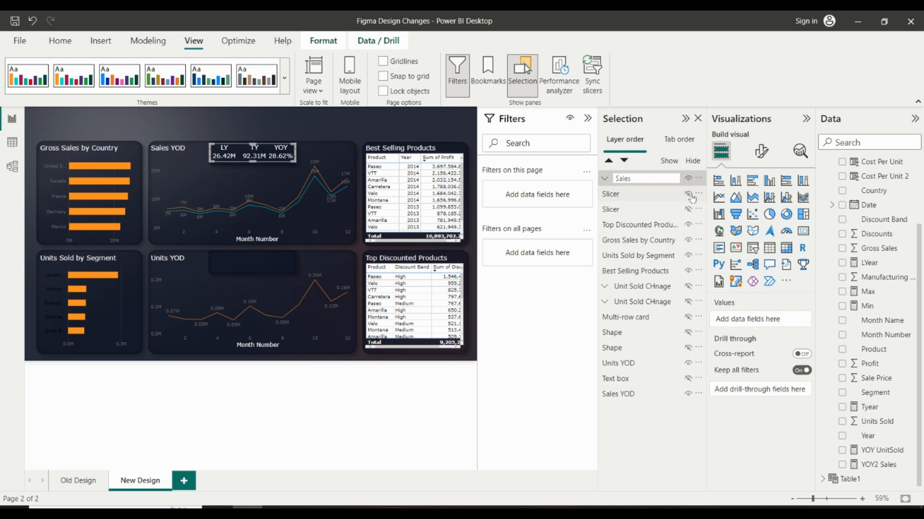
pyautogui.press('Return')
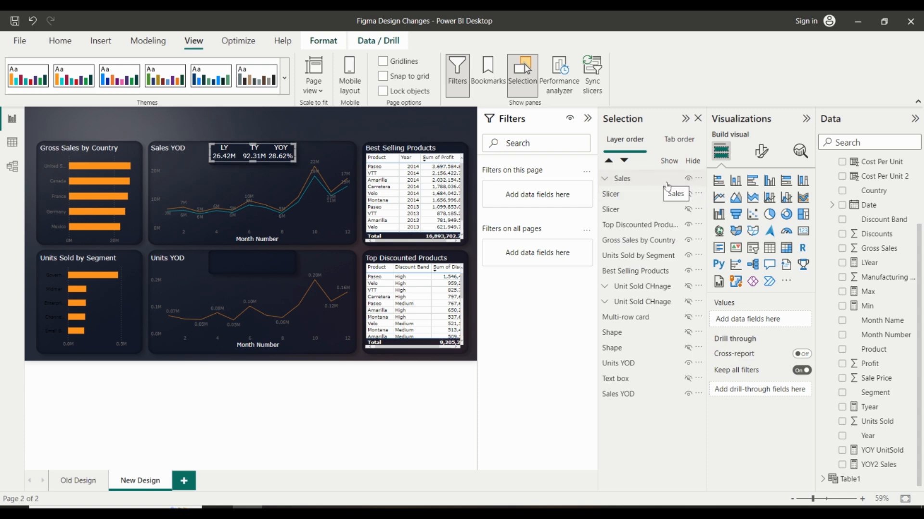
# Duplicate the Sales card group and place the copy over the dark box of the Units YOD chart.
pyautogui.click(688, 179)
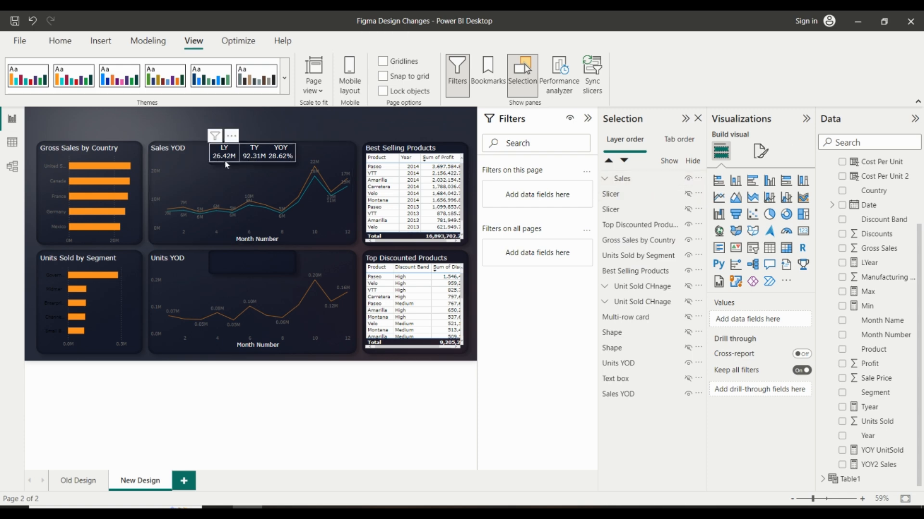
pyautogui.click(703, 186)
pyautogui.click(698, 178)
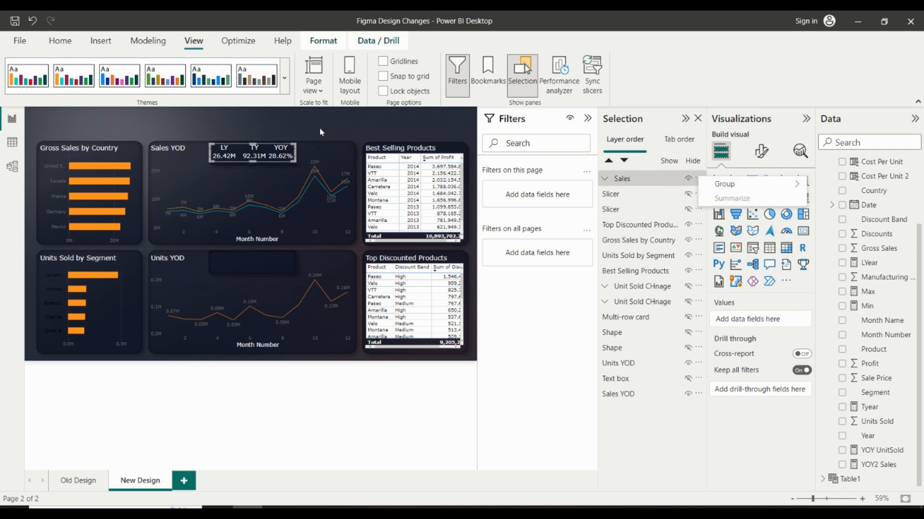
pyautogui.click(278, 147)
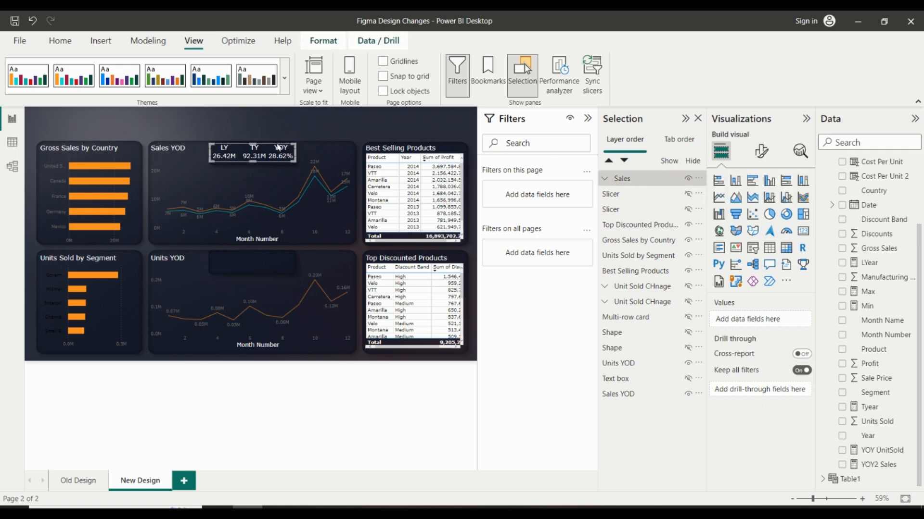
pyautogui.click(328, 127)
pyautogui.click(425, 201)
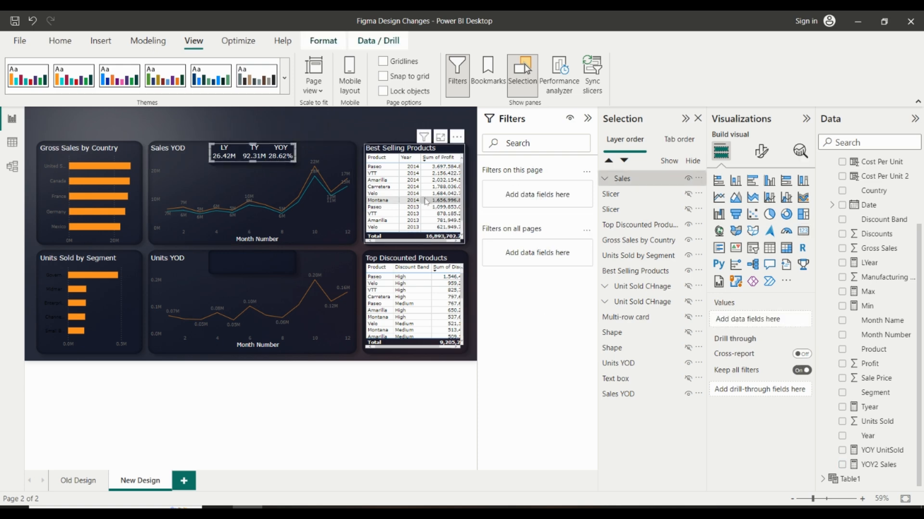
pyautogui.hotkey('ctrl', 'v')
pyautogui.moveTo(263, 270); pyautogui.dragTo(272, 269)
pyautogui.click(272, 269)
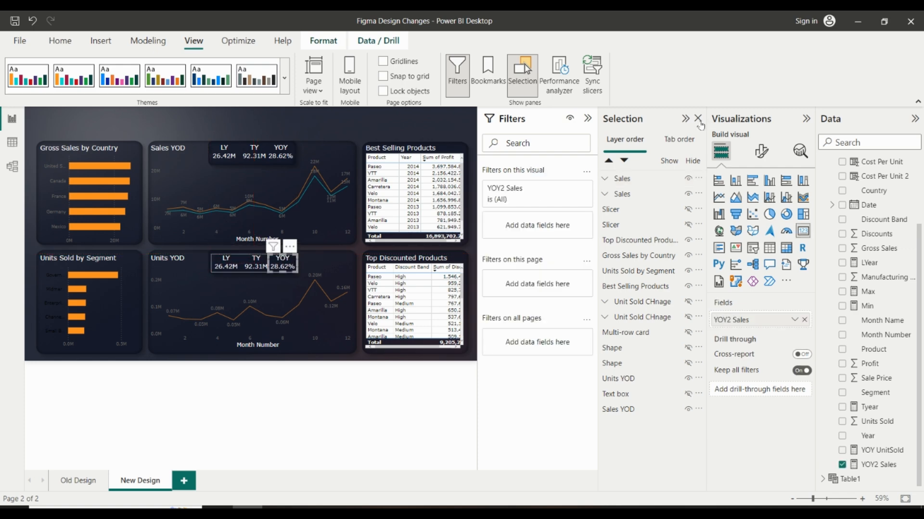
pyautogui.press('Escape')
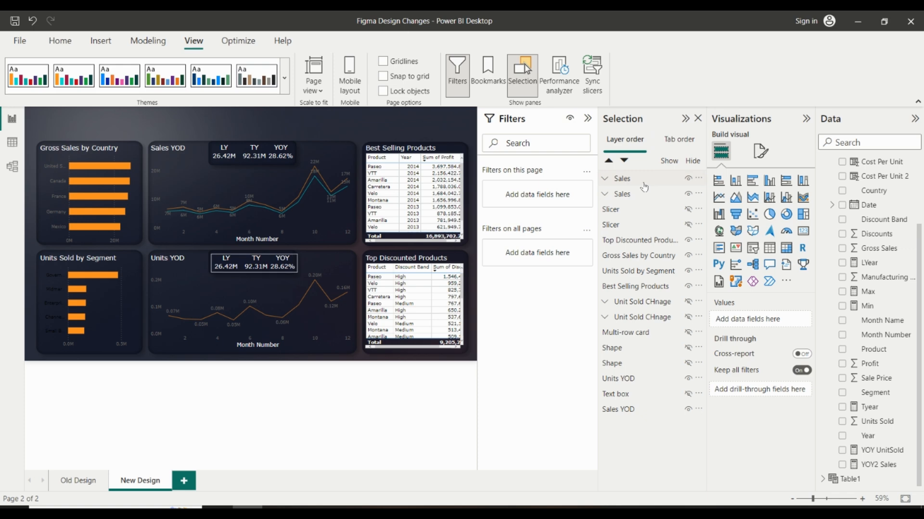
# Rename the copied card group as UnitSales and close the layer list.
pyautogui.doubleClick(644, 185)
pyautogui.write('UnitSales')
pyautogui.press('Return')
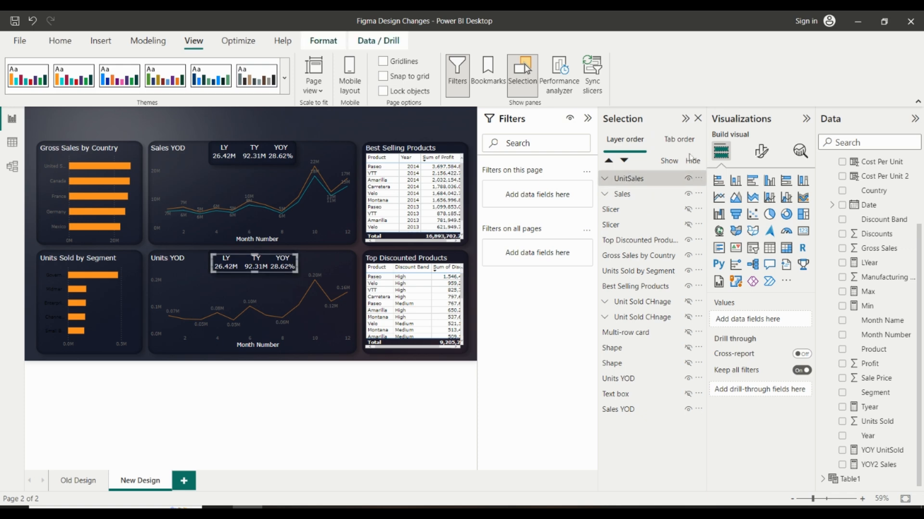
pyautogui.click(697, 120)
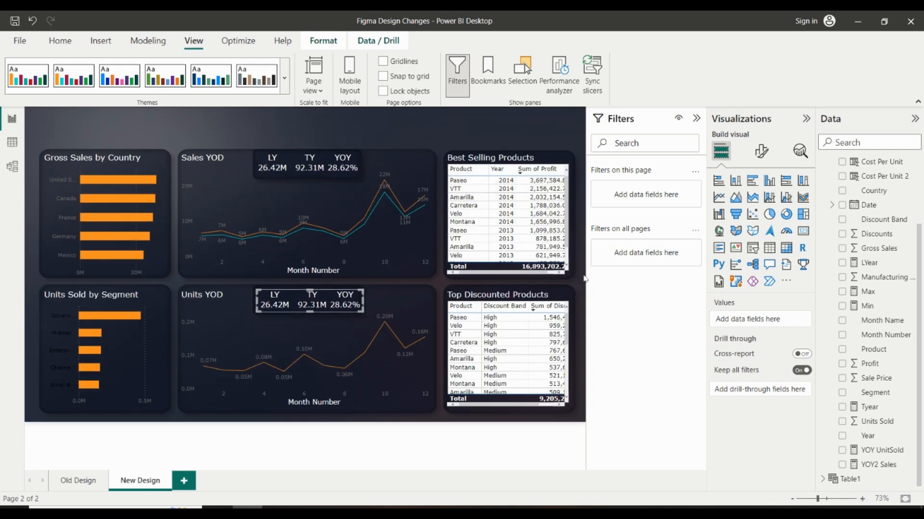
# Replace the field of the LY and TY cards in the Units YOD box with Units Sold.
pyautogui.click(287, 307)
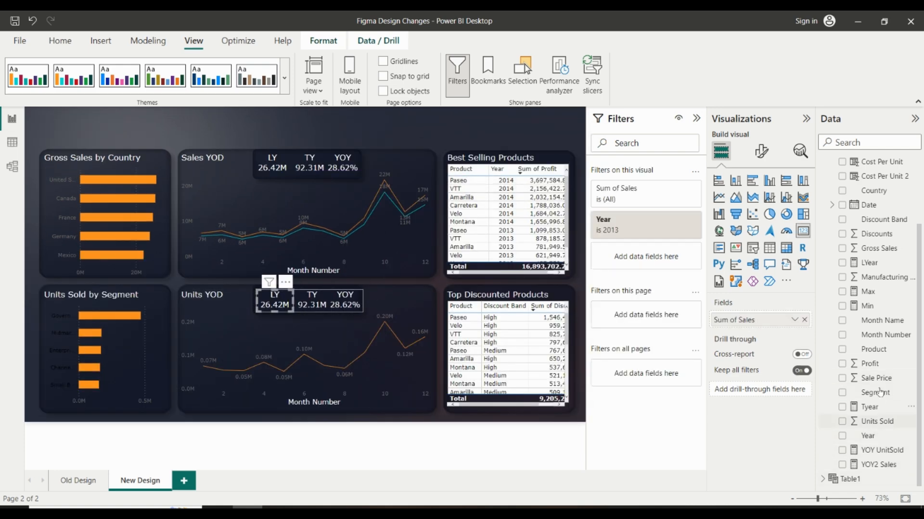
pyautogui.moveTo(874, 425); pyautogui.dragTo(753, 320)
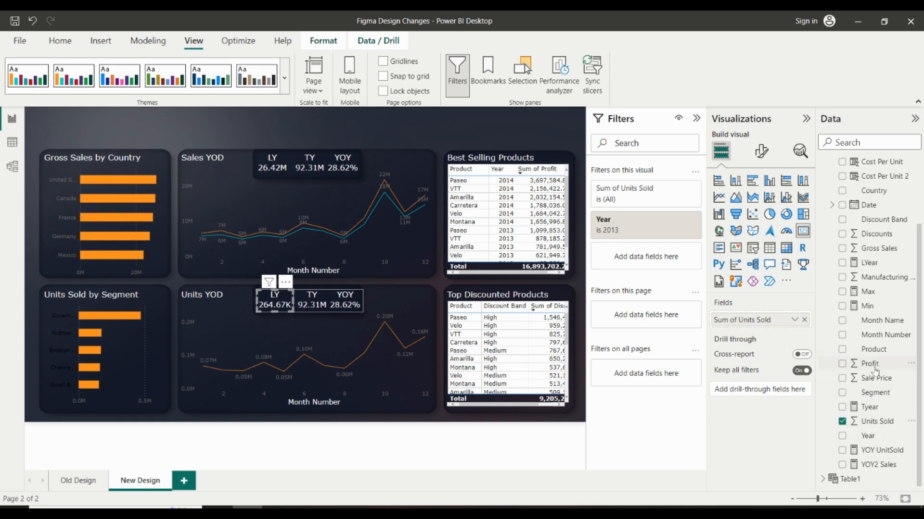
pyautogui.click(314, 303)
pyautogui.moveTo(881, 425); pyautogui.dragTo(767, 323)
# Replace the field of the YOY card in the Units YOD box with YOY UnitSold.
pyautogui.click(343, 315)
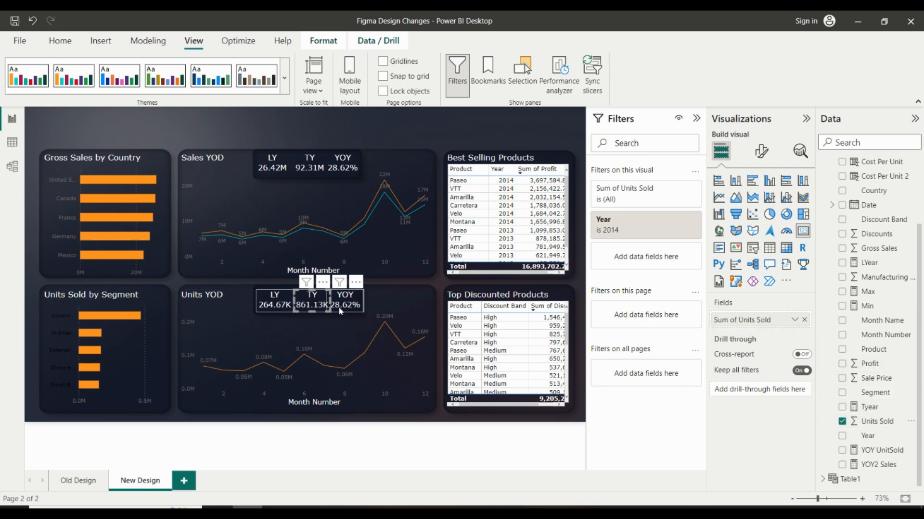
pyautogui.moveTo(868, 452); pyautogui.dragTo(769, 323)
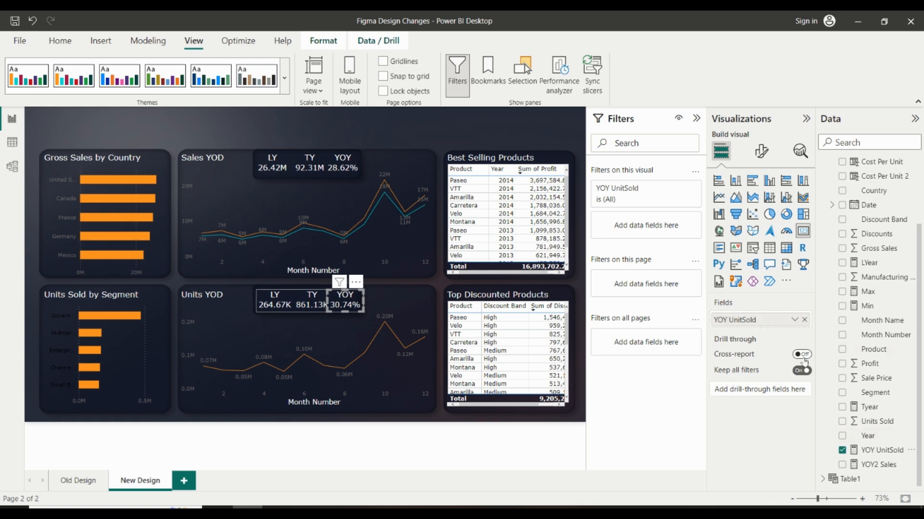
pyautogui.click(435, 127)
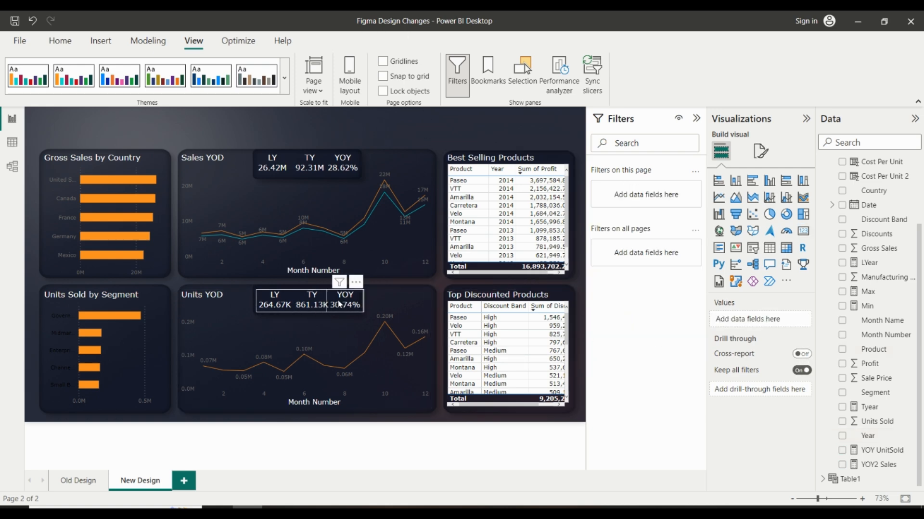
# Select the YOY card in the Sales YOD box and show its callout value formatting.
pyautogui.click(318, 315)
pyautogui.click(339, 177)
pyautogui.click(340, 173)
pyautogui.click(761, 151)
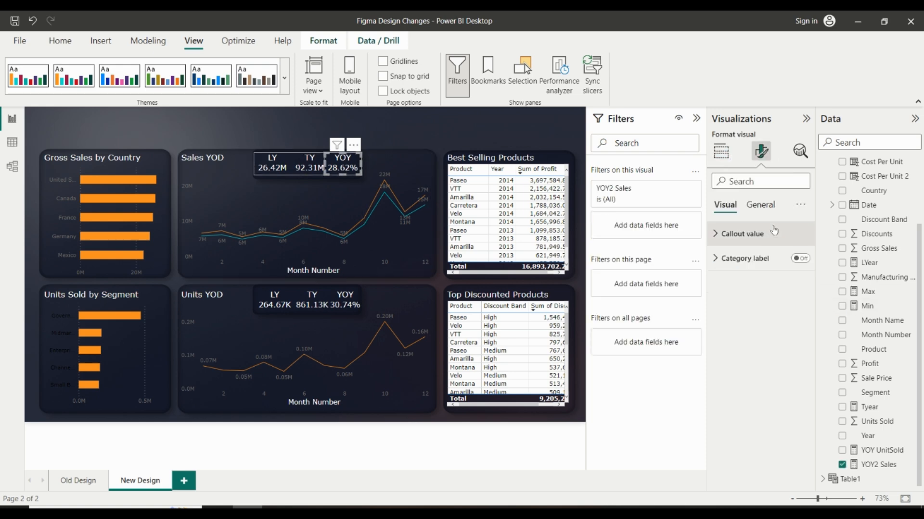
pyautogui.click(769, 206)
pyautogui.click(732, 206)
pyautogui.click(746, 243)
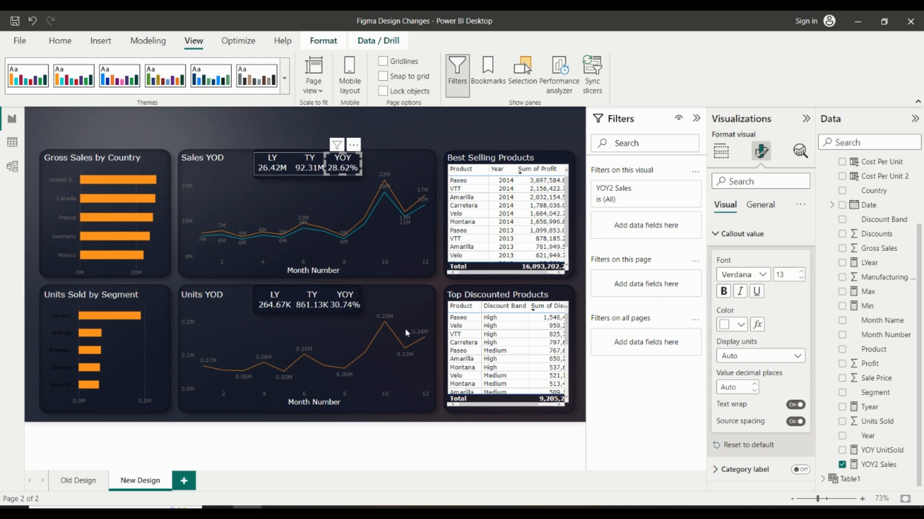
# Apply rules-based callout value color to the Sales YOY card, based on YOY2 Sales, with green for values from Min to below 0.
pyautogui.click(756, 325)
pyautogui.click(267, 124)
pyautogui.click(246, 163)
pyautogui.click(276, 173)
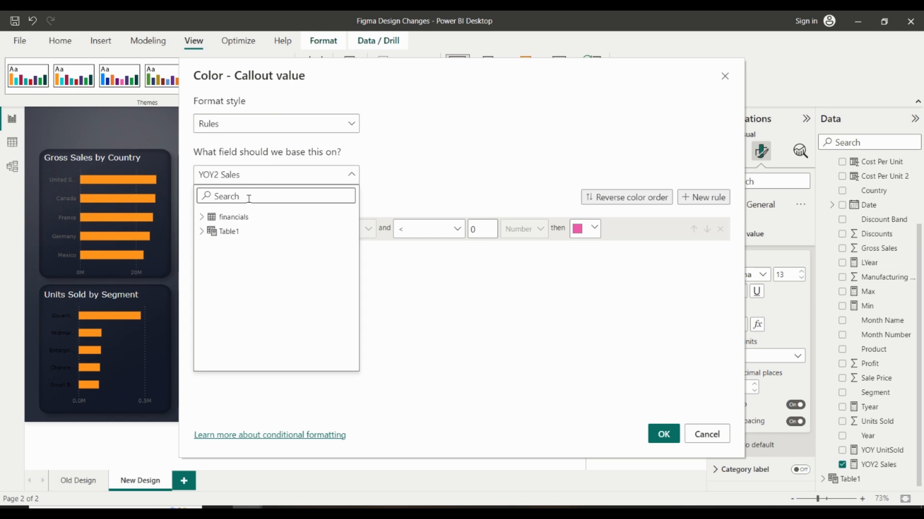
pyautogui.click(429, 159)
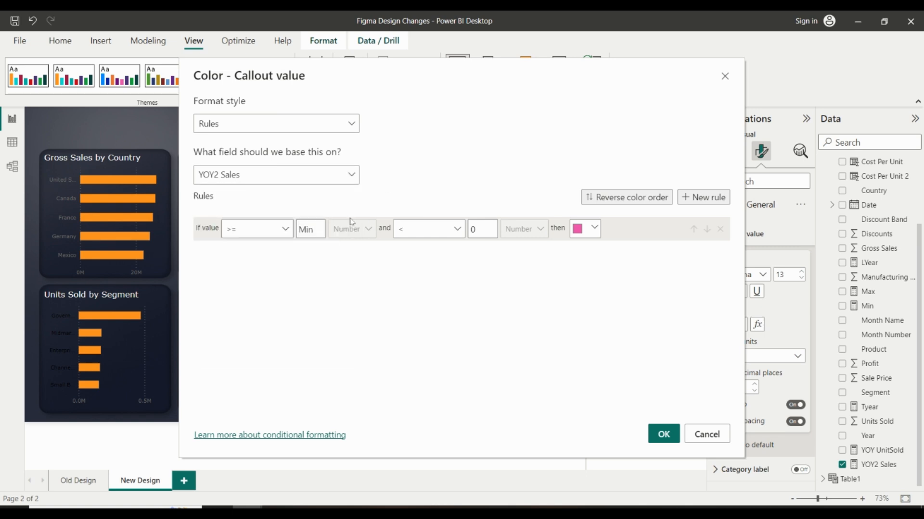
pyautogui.click(578, 230)
pyautogui.click(643, 390)
pyautogui.click(661, 437)
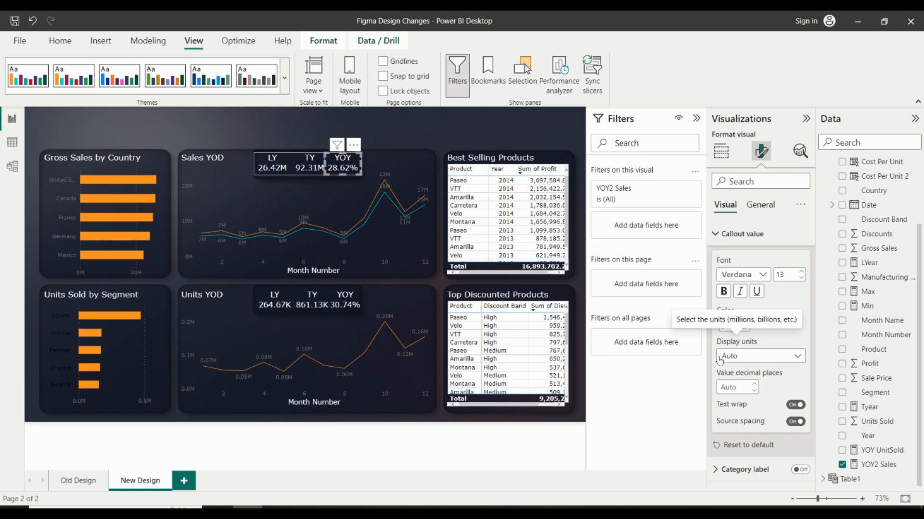
# Review the comparison operator and limit in the color rule of the Sales YOY card's callout value.
pyautogui.click(726, 327)
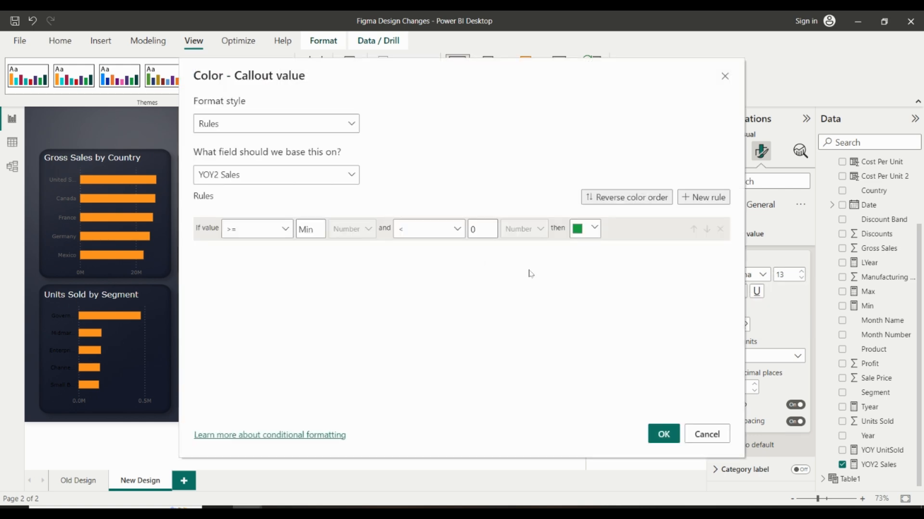
pyautogui.click(404, 230)
pyautogui.click(481, 230)
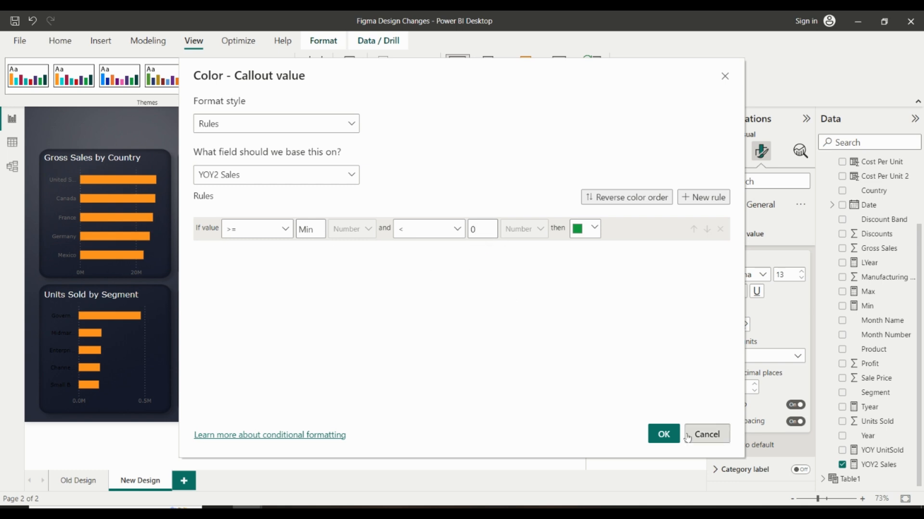
pyautogui.click(663, 434)
pyautogui.click(407, 145)
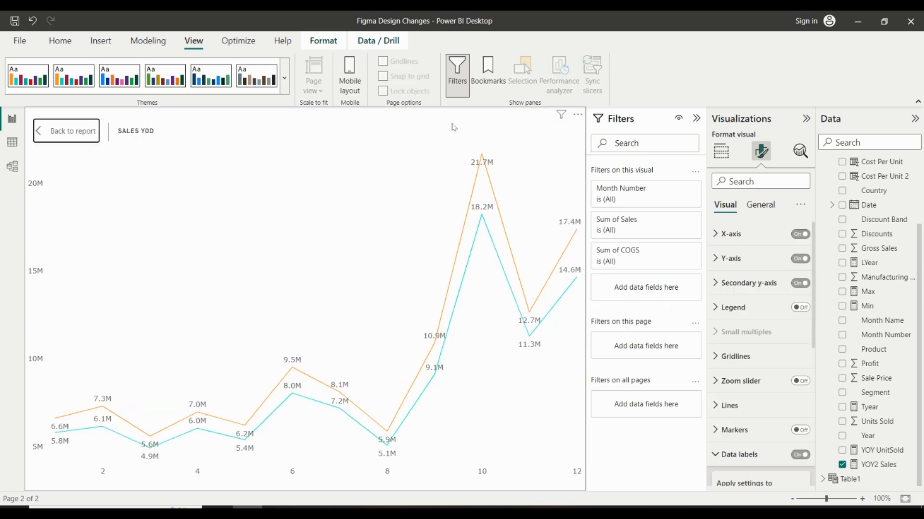
pyautogui.click(88, 133)
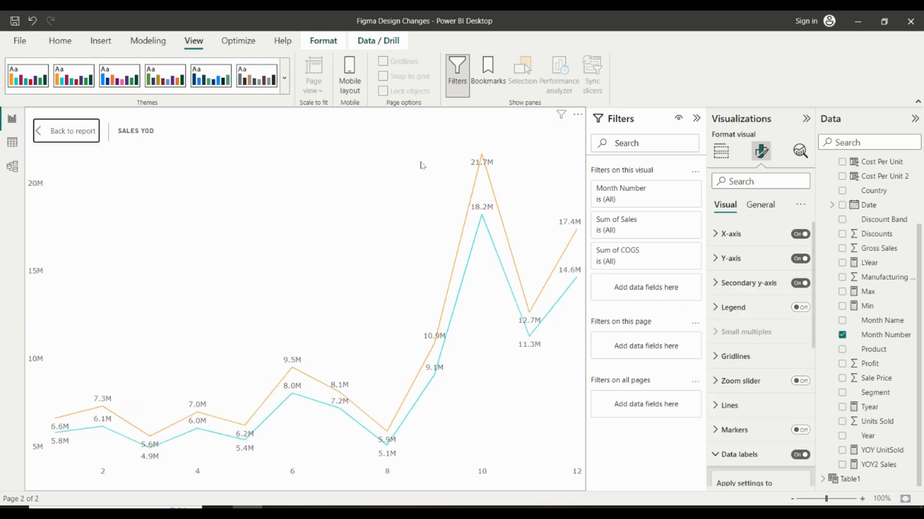
pyautogui.click(369, 129)
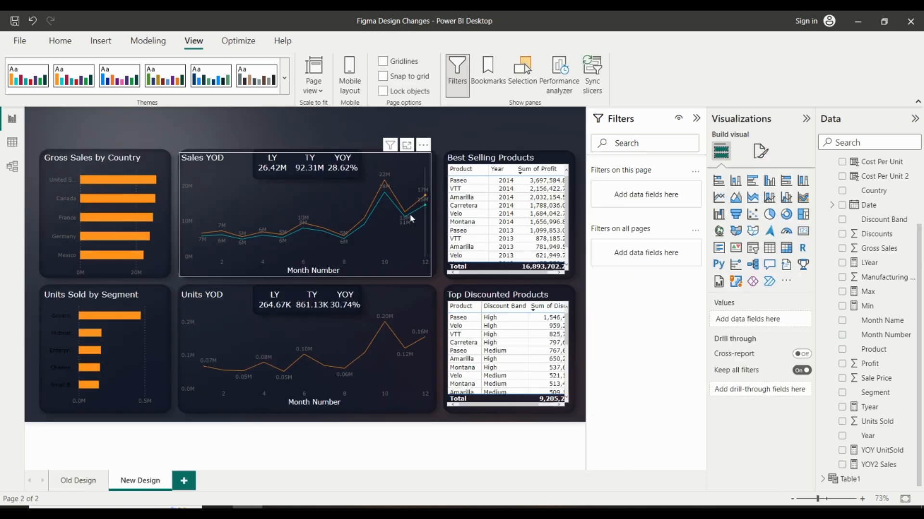
# Nudge the TY cards in the Sales YOD and Units YOD boxes slightly left to even out the card spacing.
pyautogui.click(316, 164)
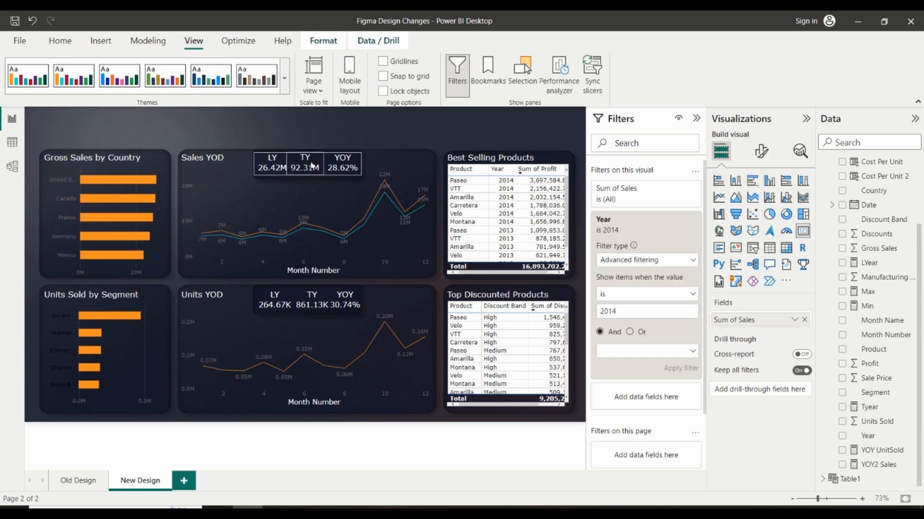
pyautogui.click(376, 134)
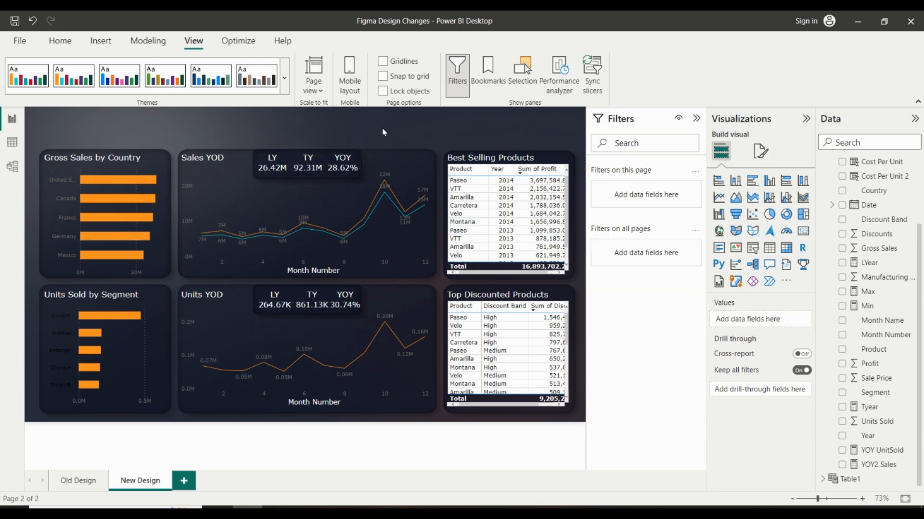
pyautogui.click(320, 302)
pyautogui.moveTo(317, 302); pyautogui.dragTo(316, 302)
pyautogui.hotkey('ctrl', 'z')
pyautogui.click(315, 302)
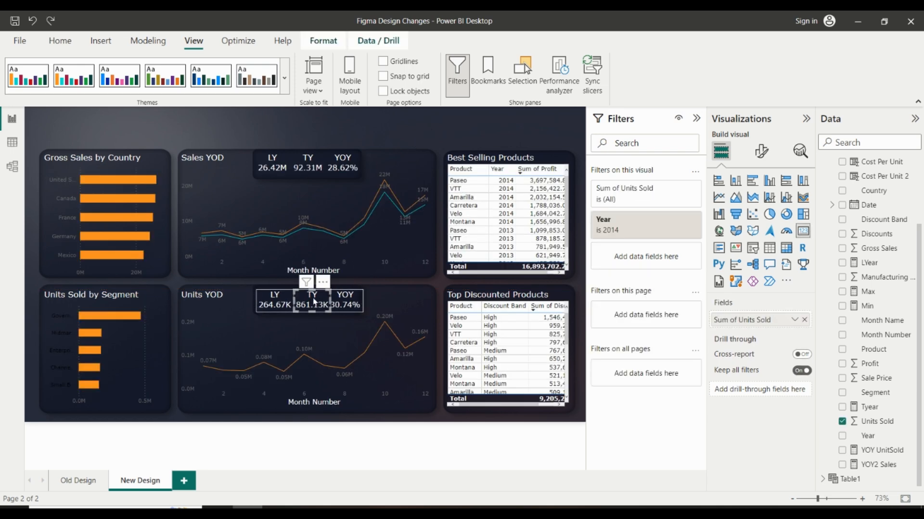
pyautogui.press('Left')
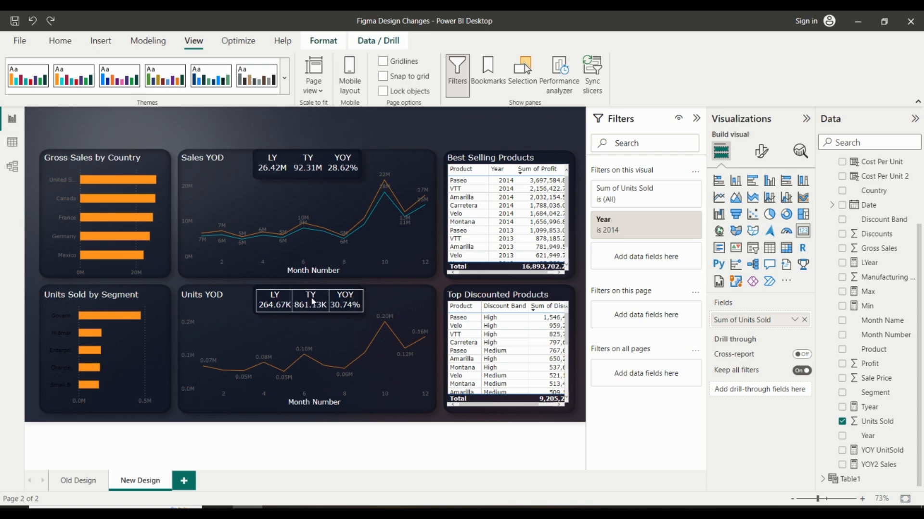
pyautogui.click(450, 142)
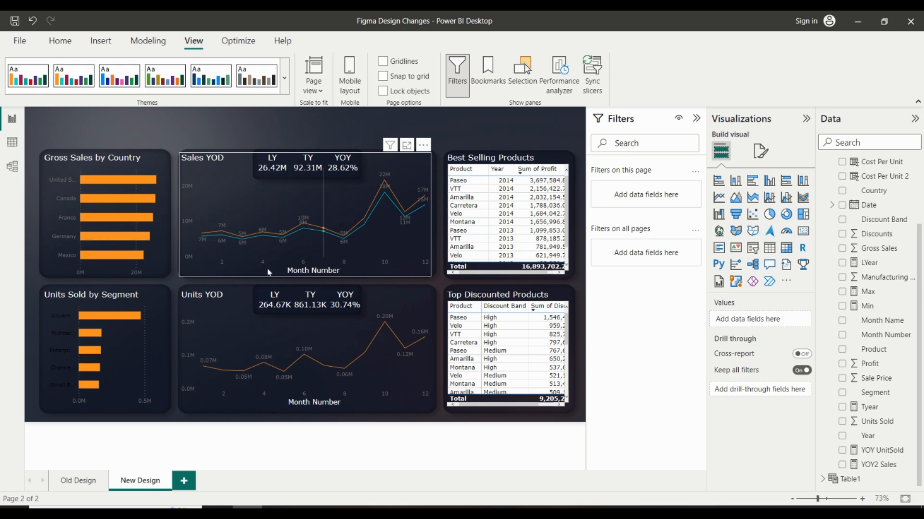
# Set the Y-axis value color of the Gross Sales by Country chart to white.
pyautogui.click(163, 221)
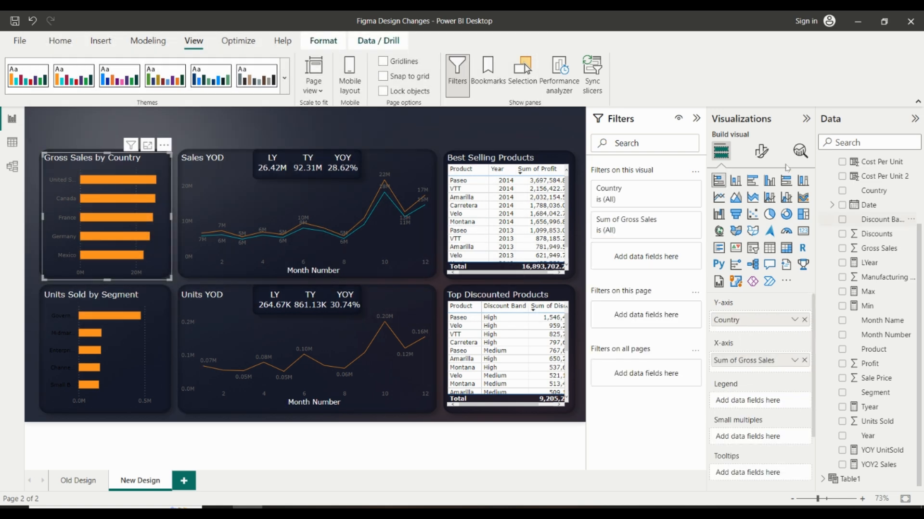
pyautogui.click(761, 152)
pyautogui.click(736, 234)
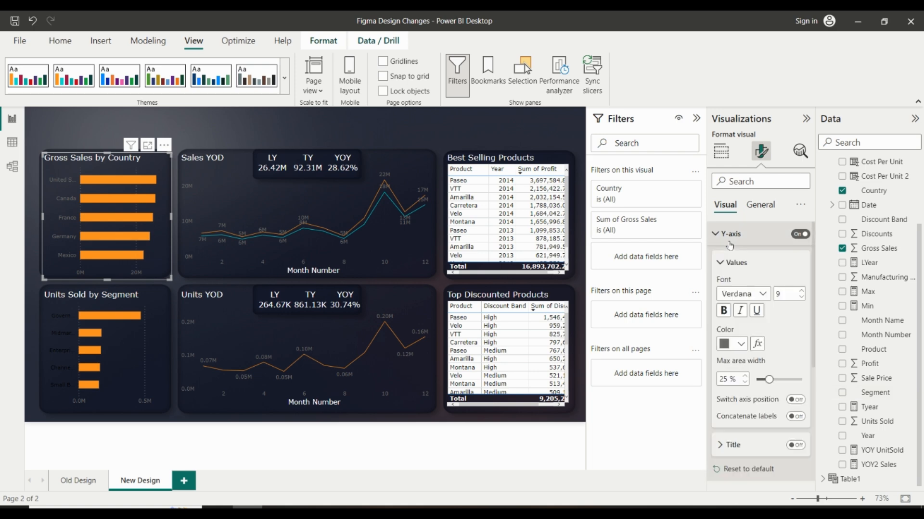
pyautogui.click(738, 344)
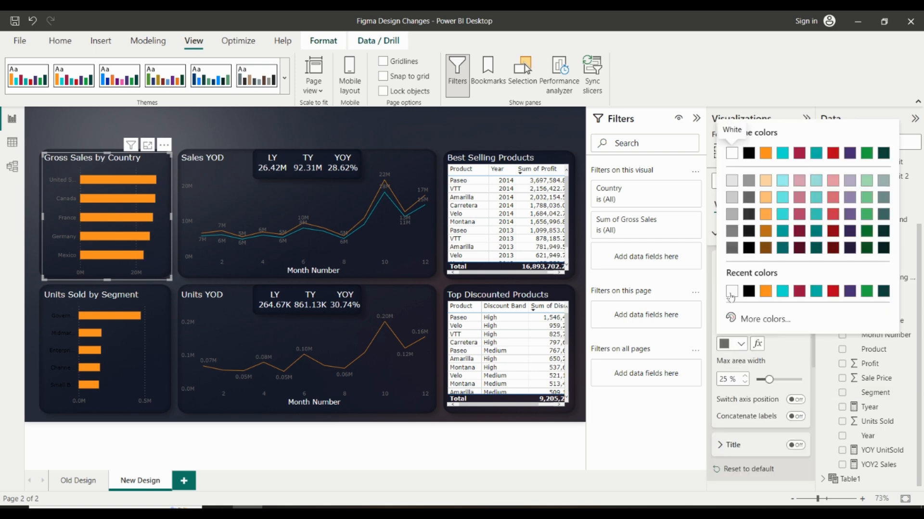
pyautogui.click(731, 292)
# Set the Y-axis value color of the Units Sold by Segment chart to white.
pyautogui.click(128, 371)
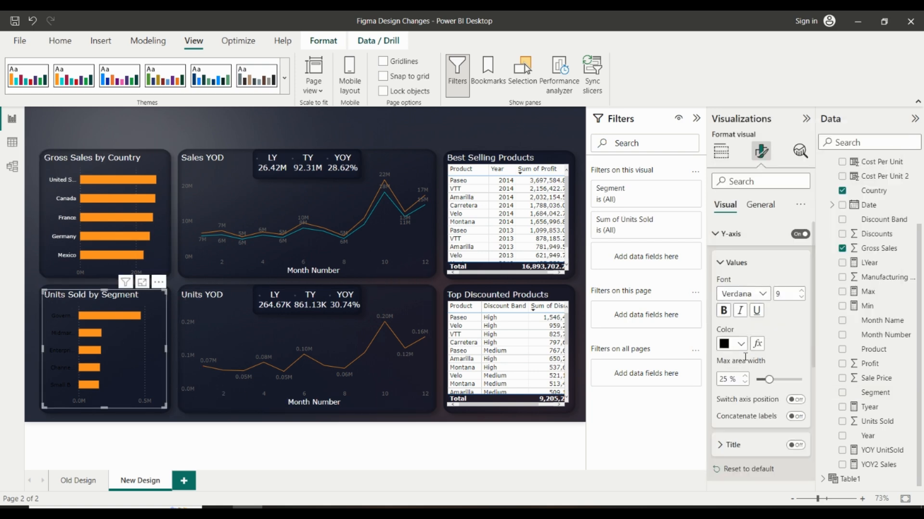
pyautogui.click(738, 344)
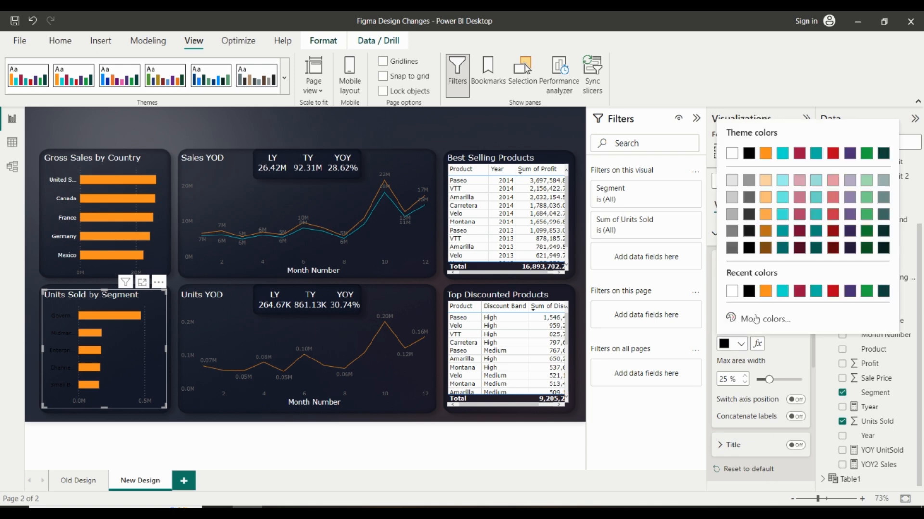
pyautogui.click(731, 291)
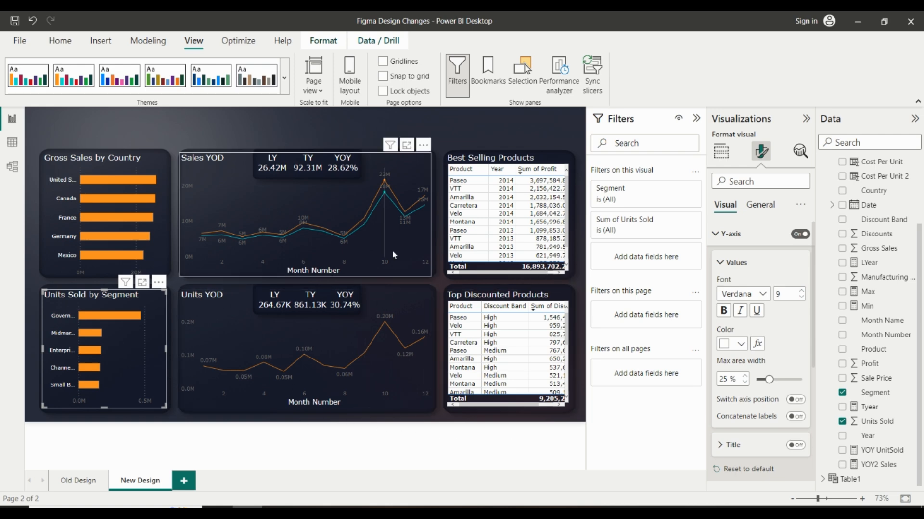
# Set the data label value color of the Sales YOD line chart to white for all series.
pyautogui.click(421, 241)
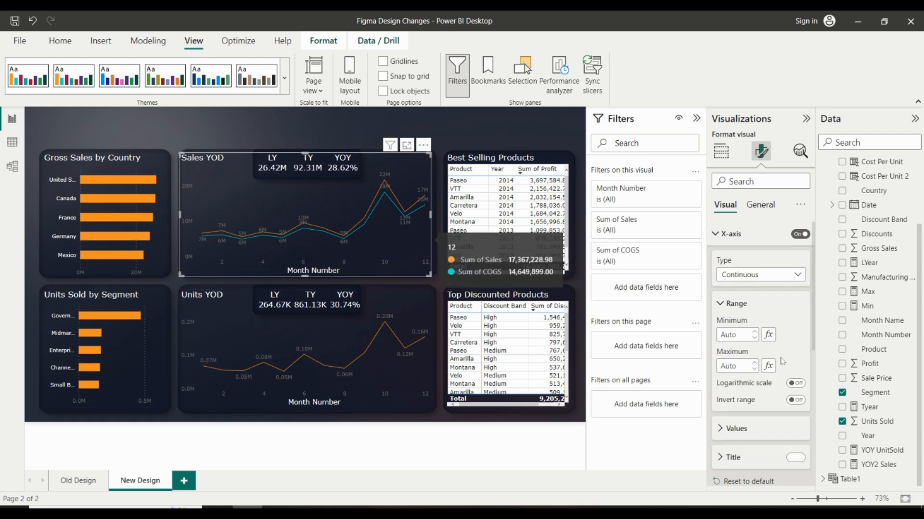
pyautogui.scroll(-5, 751, 338)
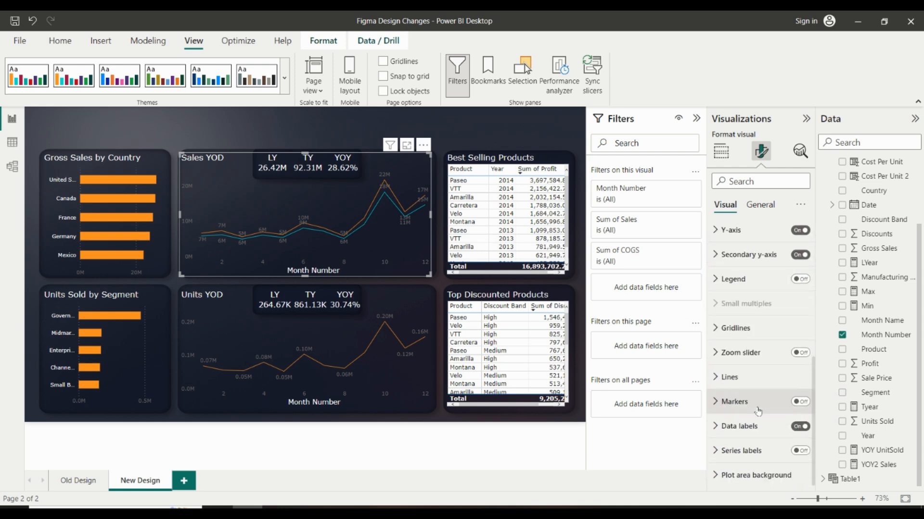
pyautogui.click(752, 425)
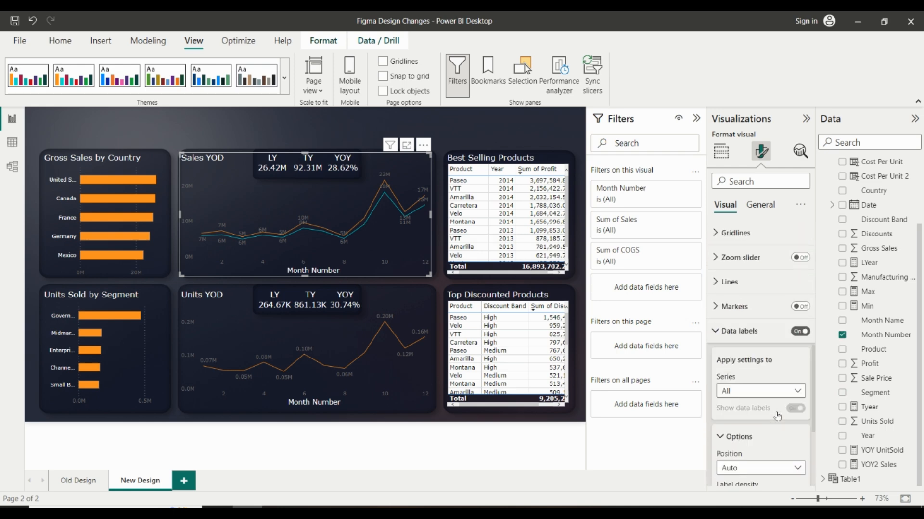
pyautogui.scroll(-1, 751, 420)
pyautogui.click(746, 435)
pyautogui.scroll(-4, 747, 428)
pyautogui.click(728, 318)
pyautogui.click(732, 258)
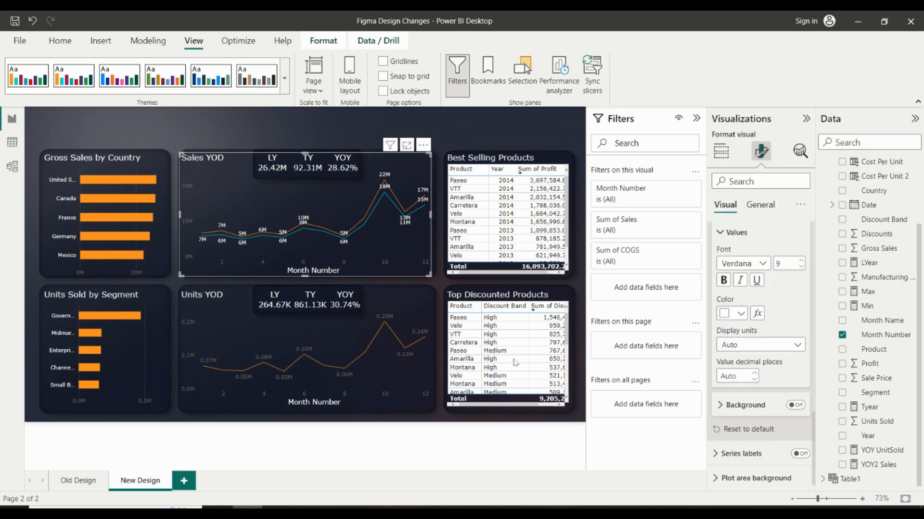
# Set the data label value color of the Units YOD line chart to white.
pyautogui.click(403, 307)
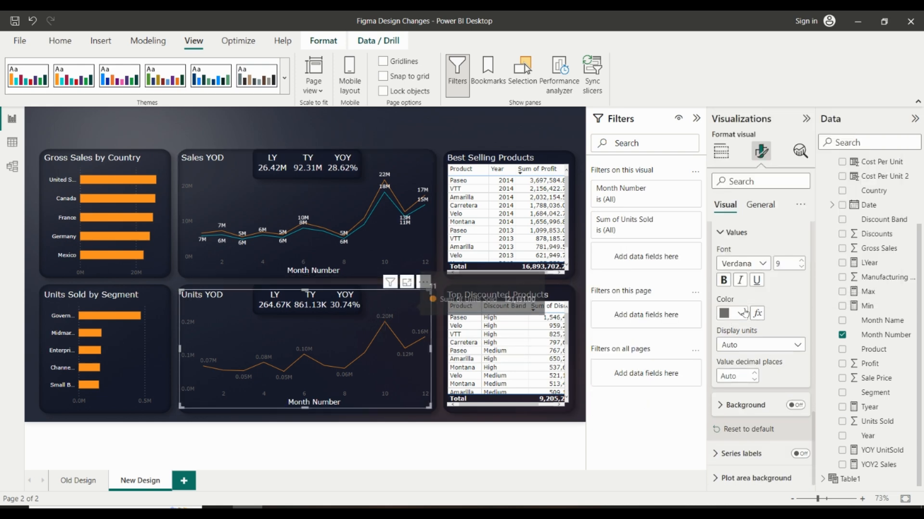
pyautogui.click(744, 313)
pyautogui.click(732, 120)
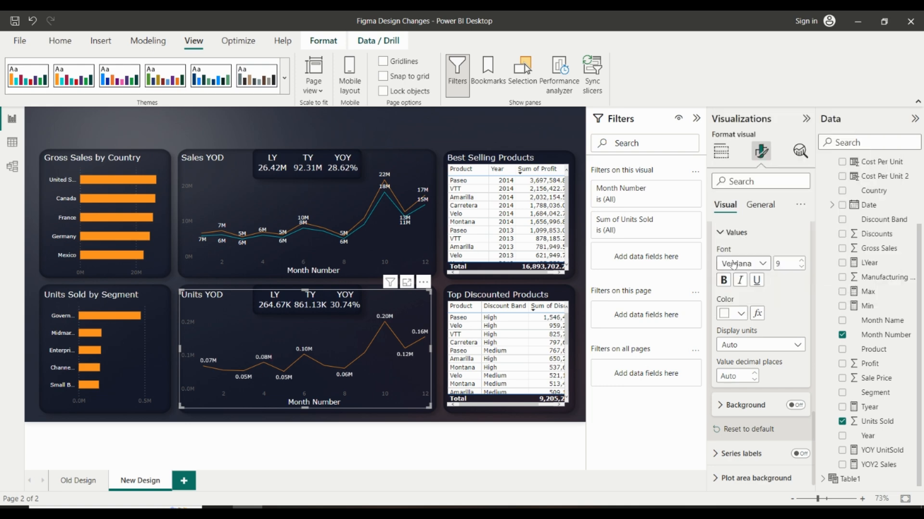
pyautogui.click(484, 143)
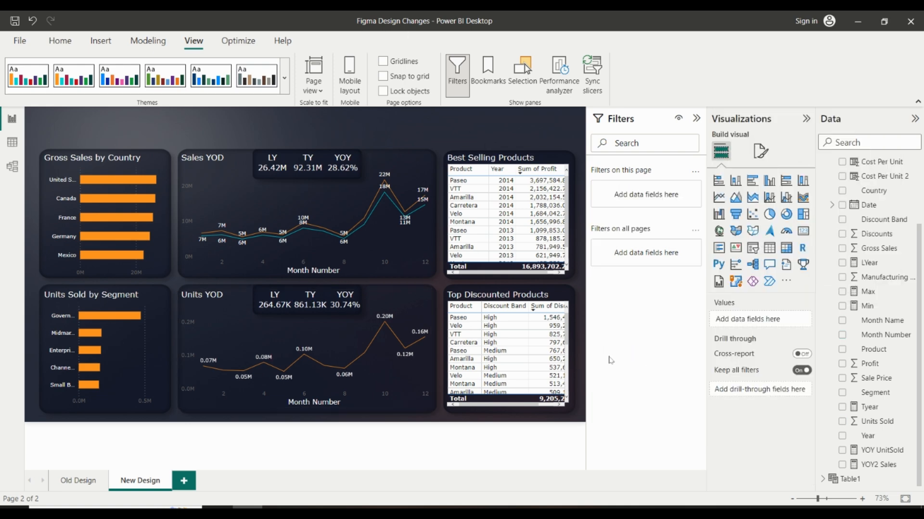
# Set the Y-axis value color of the Sales YOD line chart to white.
pyautogui.click(241, 208)
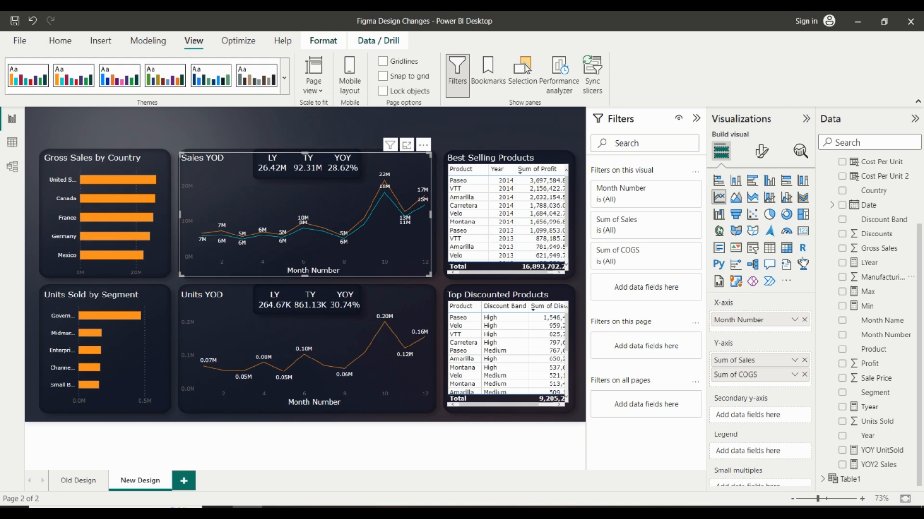
pyautogui.click(761, 151)
pyautogui.click(743, 261)
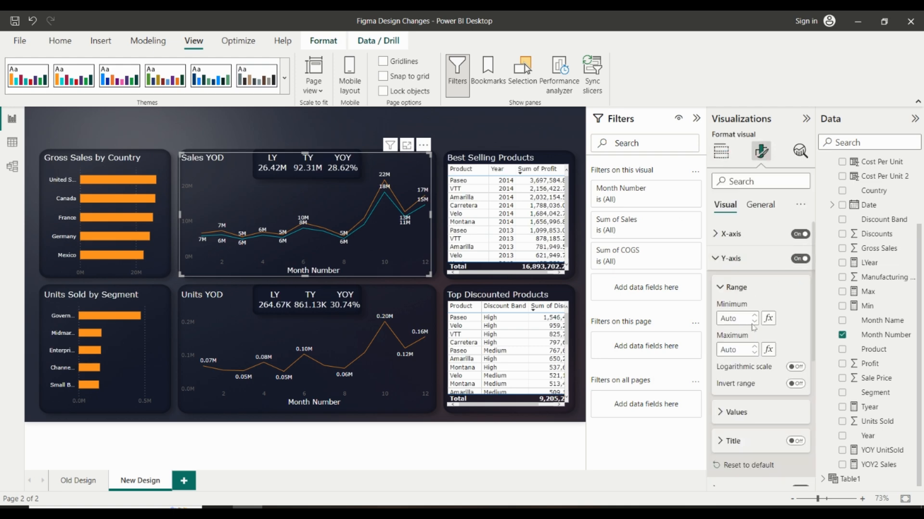
pyautogui.click(746, 413)
pyautogui.scroll(-3, 747, 413)
pyautogui.click(737, 363)
pyautogui.click(729, 312)
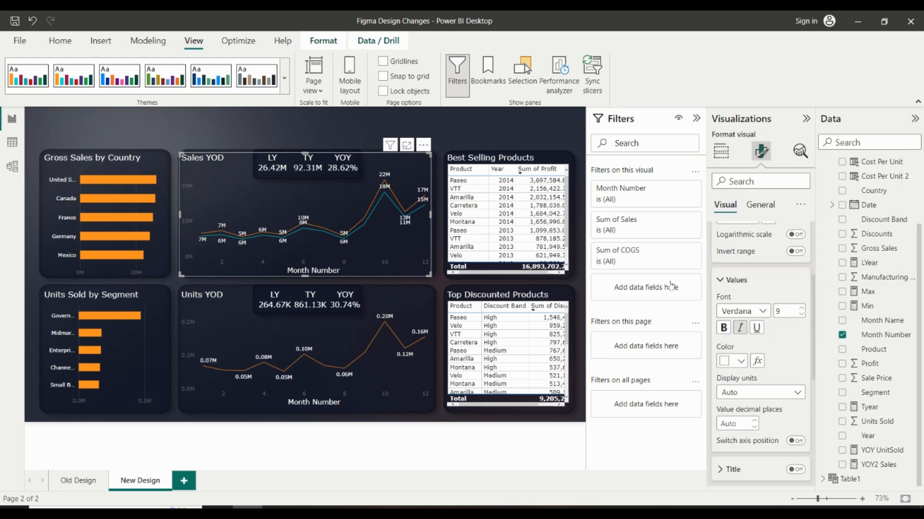
# Set the Y-axis value color of the Units YOD line chart to white.
pyautogui.click(269, 337)
pyautogui.click(737, 361)
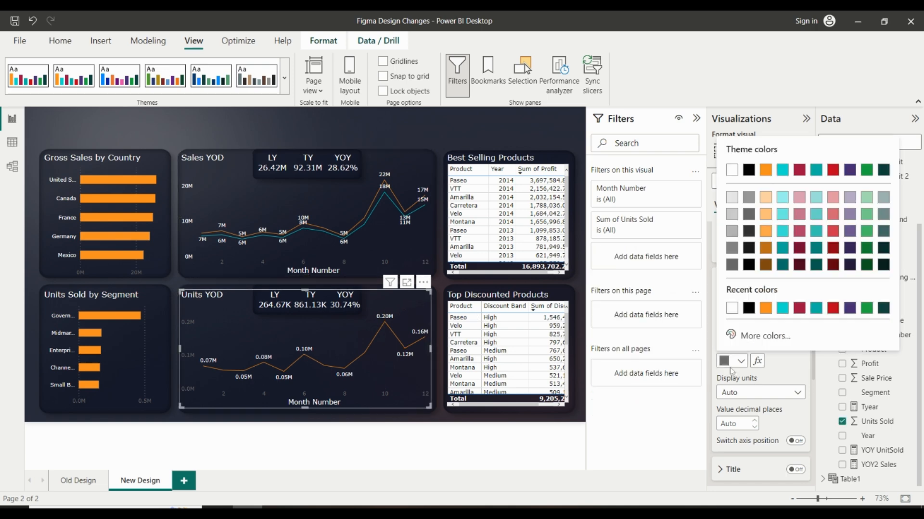
pyautogui.click(729, 311)
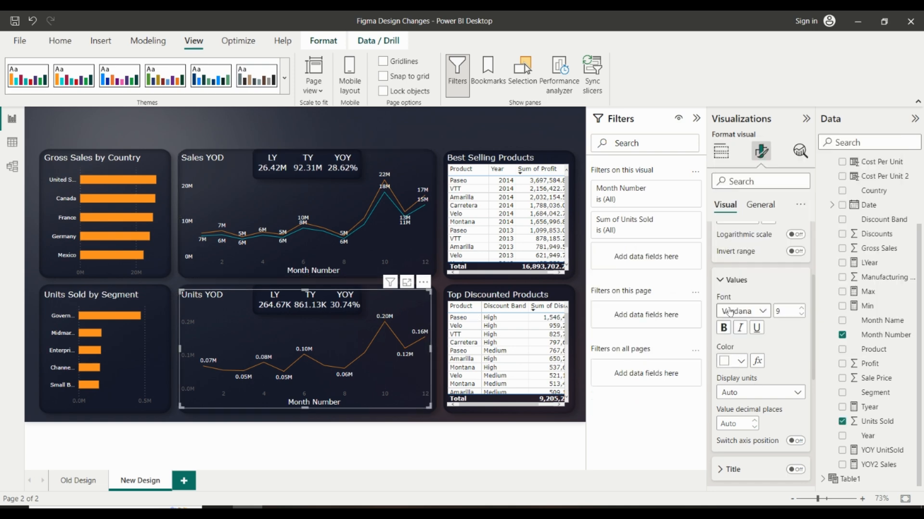
# Set the X-axis value color of the Units YOD line chart to white.
pyautogui.click(743, 285)
pyautogui.click(730, 234)
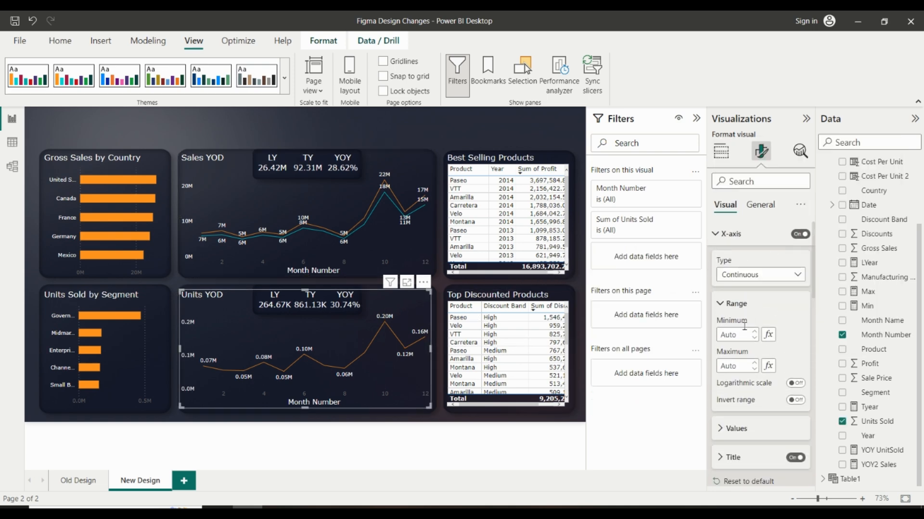
pyautogui.click(742, 427)
pyautogui.scroll(-3, 743, 409)
pyautogui.click(740, 380)
pyautogui.click(715, 332)
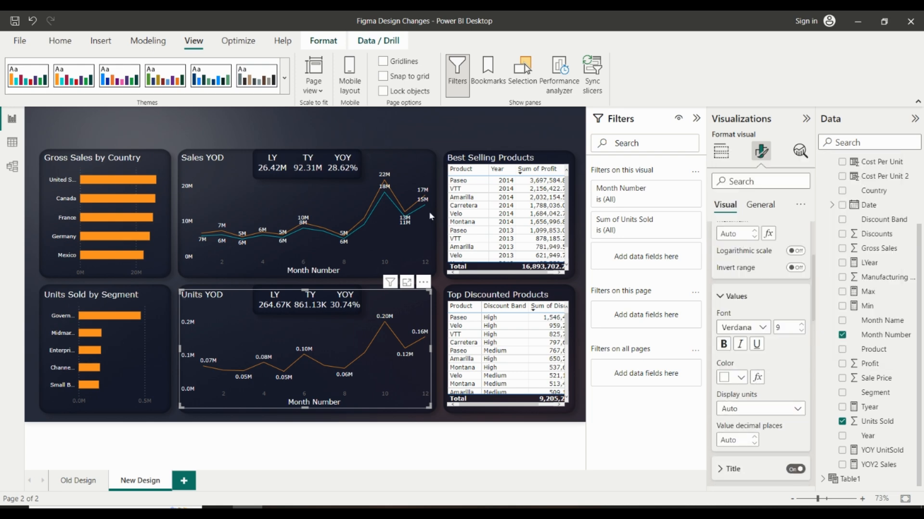
# Set the X-axis value color of the Sales YOD line chart to white.
pyautogui.click(430, 169)
pyautogui.click(731, 378)
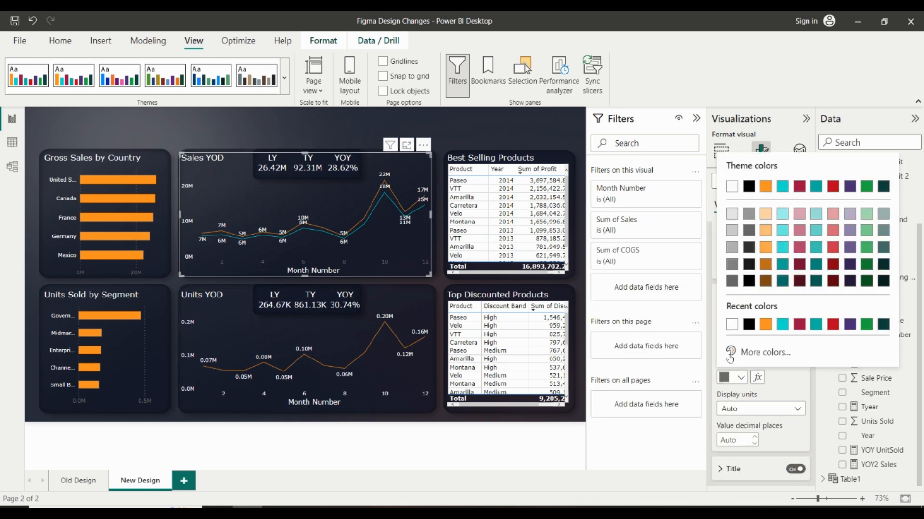
pyautogui.click(732, 324)
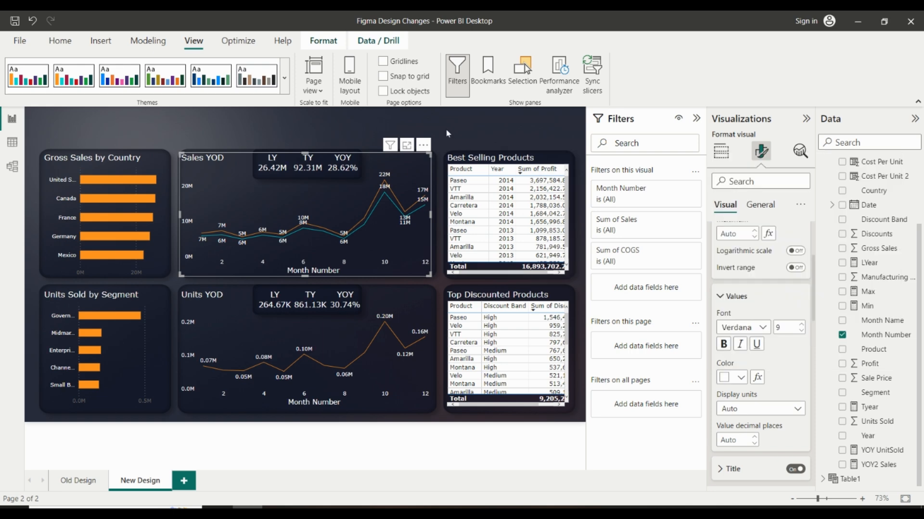
pyautogui.click(446, 129)
# Set the text color and alternate text color of the Best Selling Products table values to white.
pyautogui.click(509, 159)
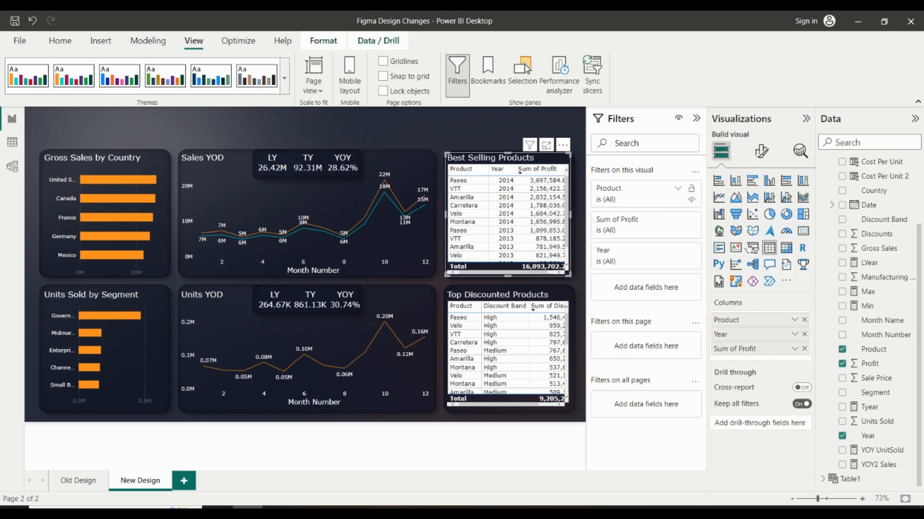
pyautogui.click(761, 151)
pyautogui.click(743, 259)
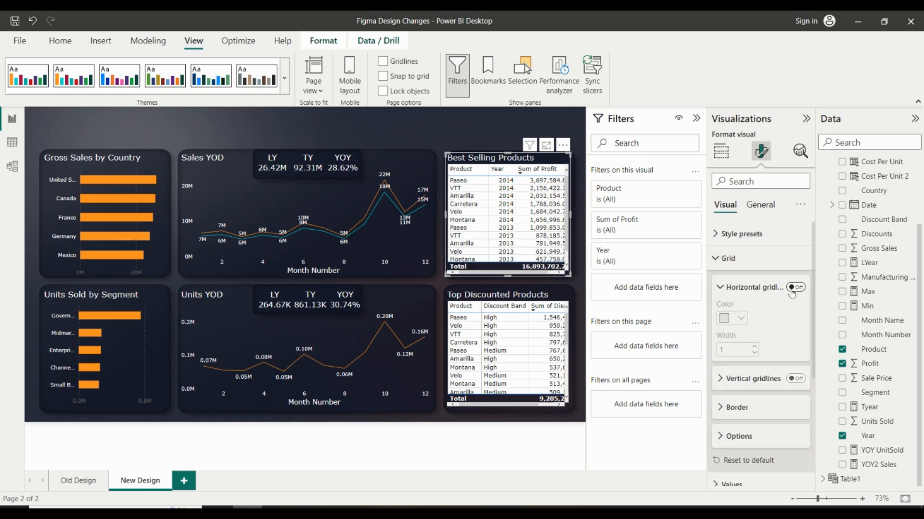
pyautogui.scroll(-2, 773, 296)
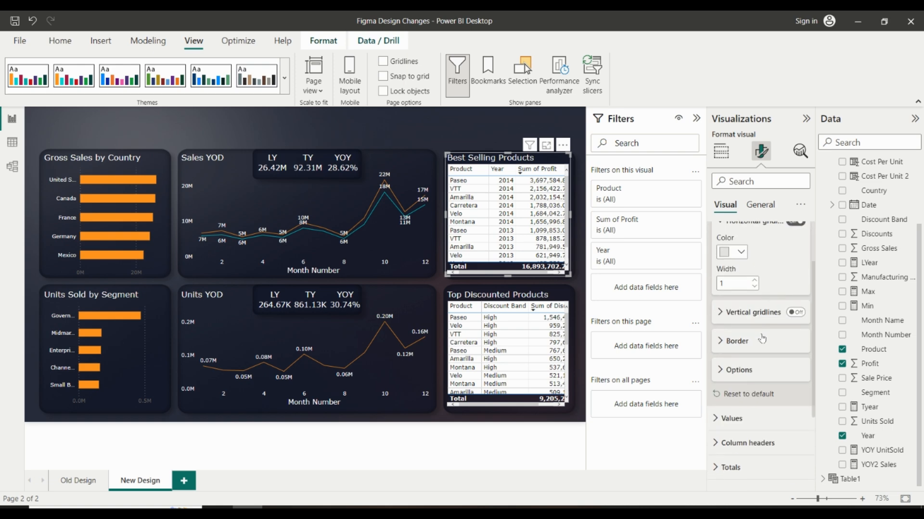
pyautogui.scroll(-3, 742, 345)
pyautogui.click(760, 299)
pyautogui.scroll(-2, 779, 332)
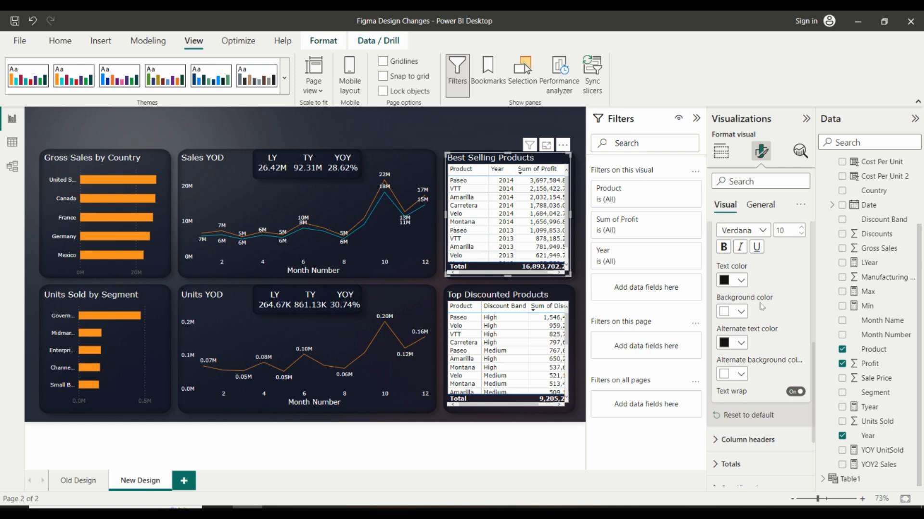
pyautogui.click(739, 284)
pyautogui.click(733, 325)
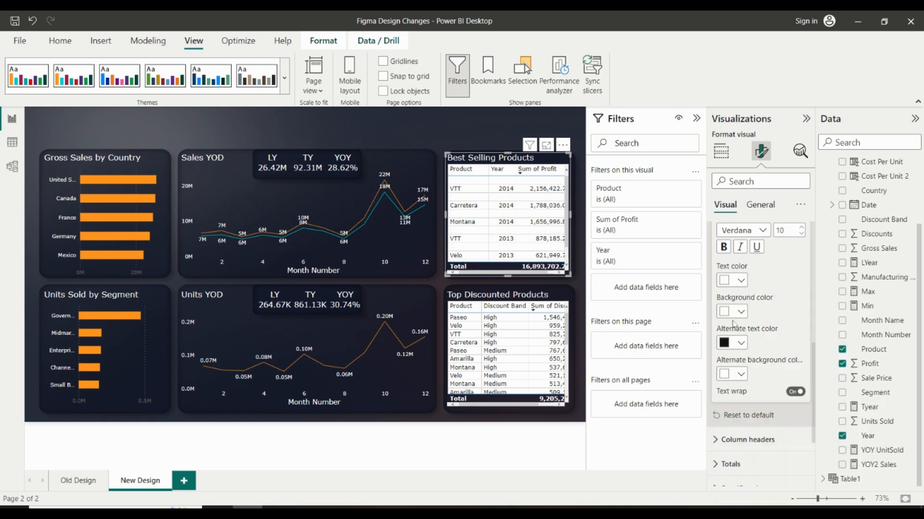
pyautogui.click(739, 342)
pyautogui.click(730, 149)
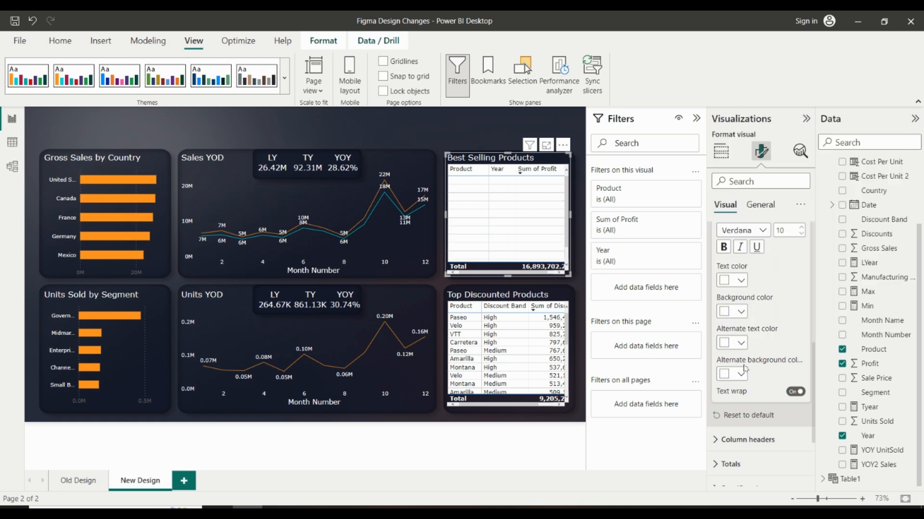
# Try black as the background color of the Best Selling Products table values.
pyautogui.click(741, 374)
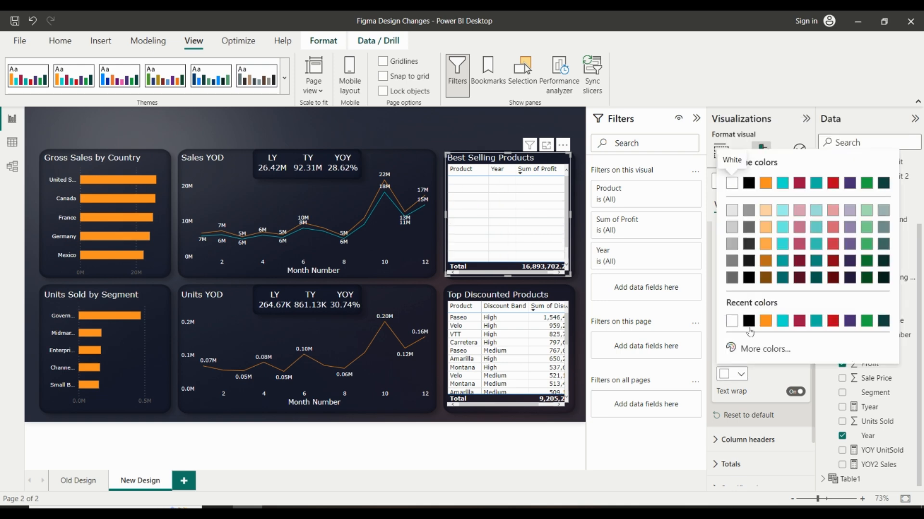
pyautogui.click(759, 375)
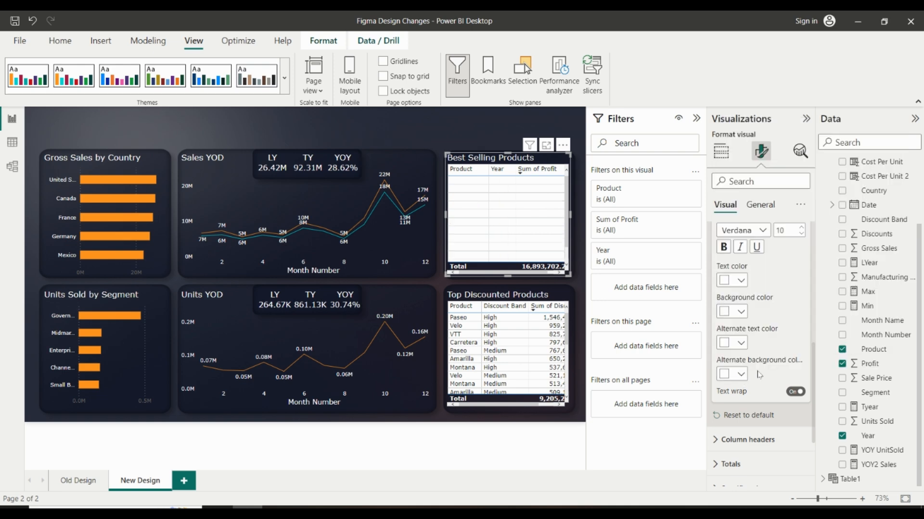
pyautogui.click(739, 312)
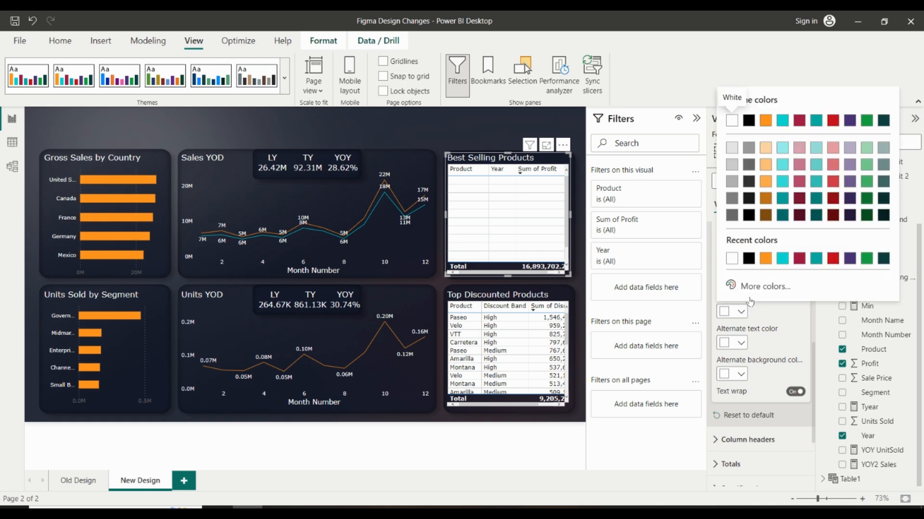
pyautogui.click(746, 318)
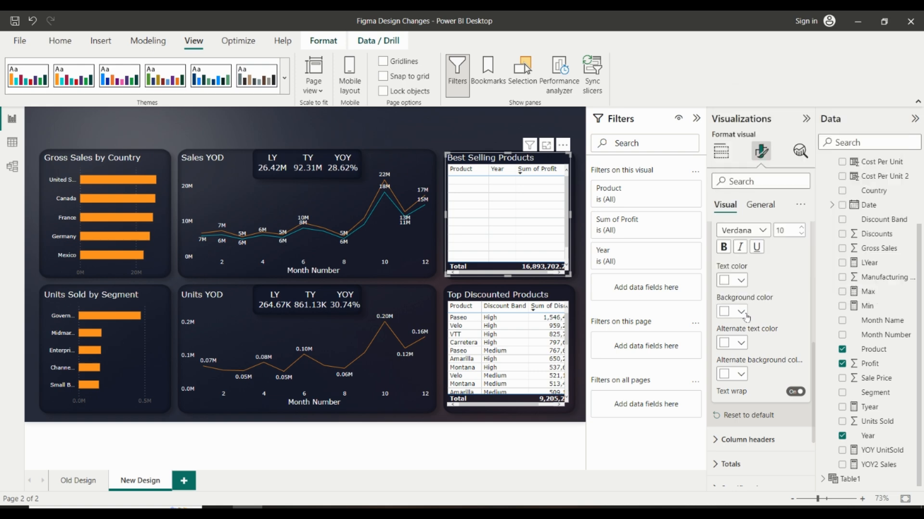
pyautogui.click(747, 318)
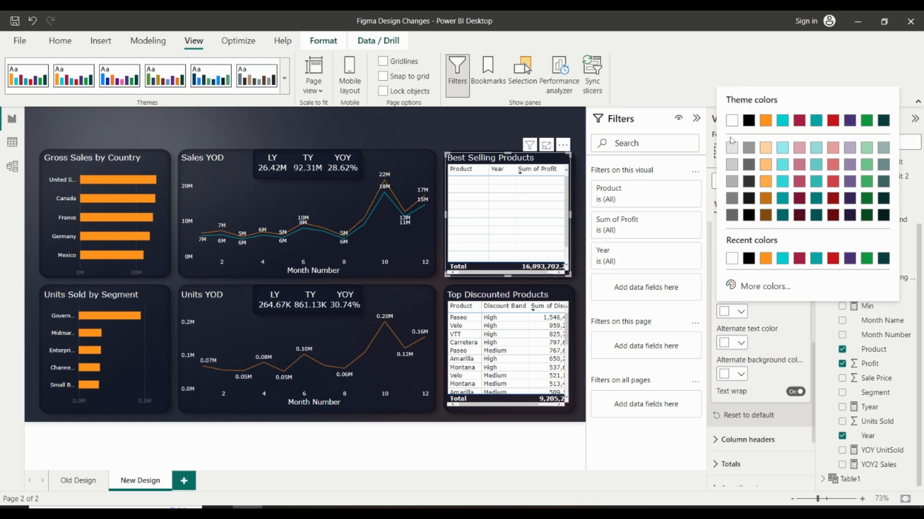
pyautogui.click(748, 121)
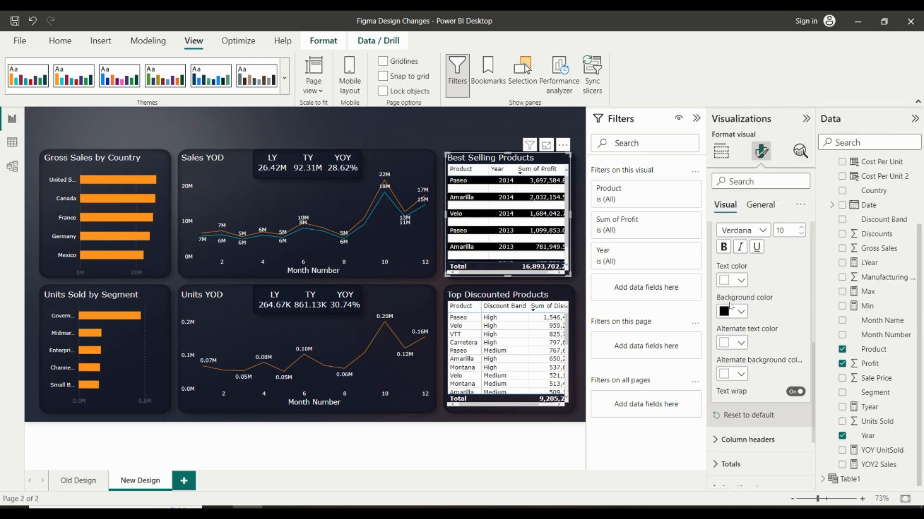
# Copy the dark navy swatch's fill code in Figma and apply it in Power BI as the Best Selling Products values' background color.
pyautogui.click(731, 314)
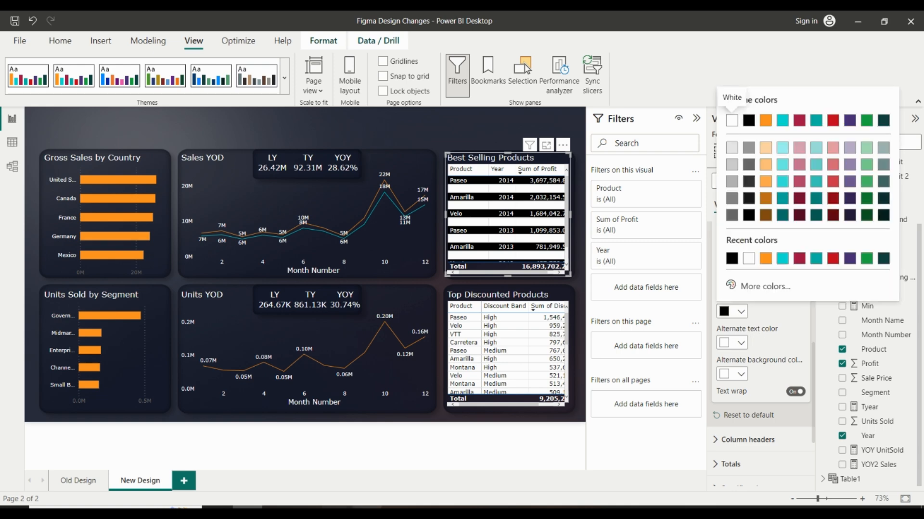
pyautogui.click(367, 507)
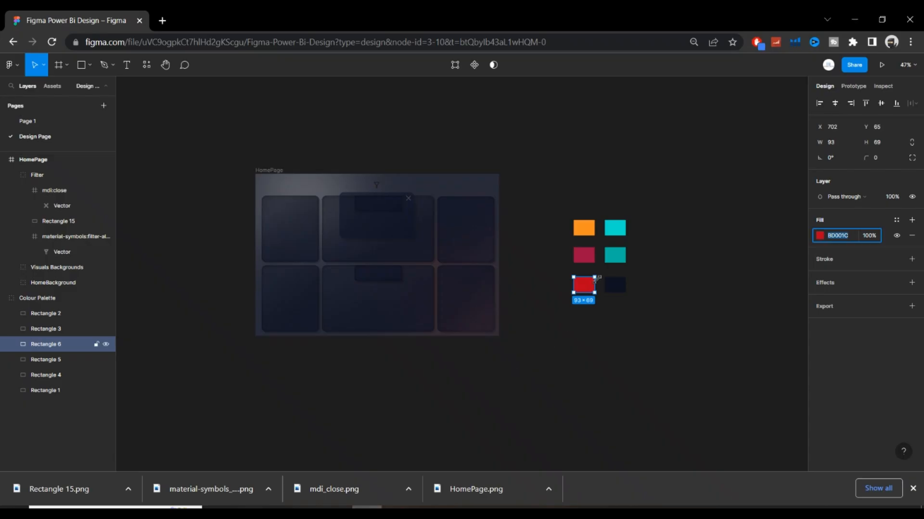
pyautogui.click(614, 285)
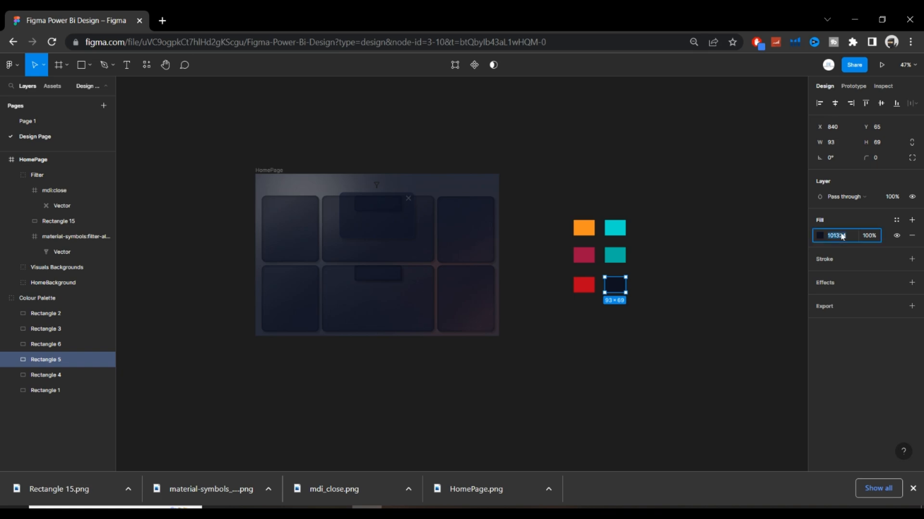
pyautogui.click(248, 507)
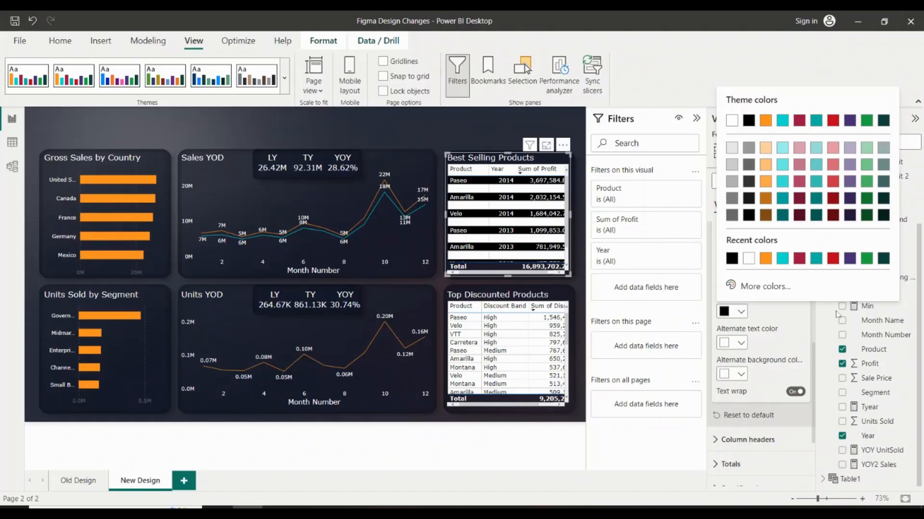
pyautogui.click(761, 287)
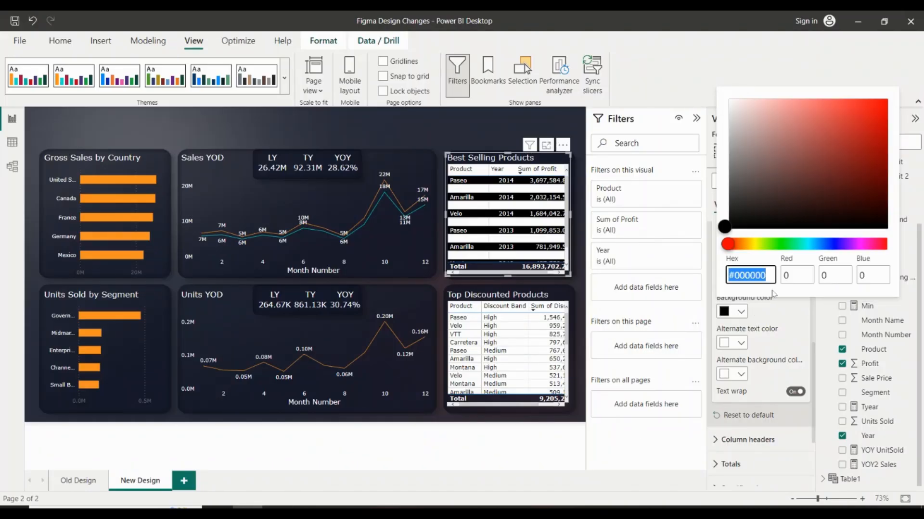
pyautogui.hotkey('ctrl', 'v')
pyautogui.click(778, 321)
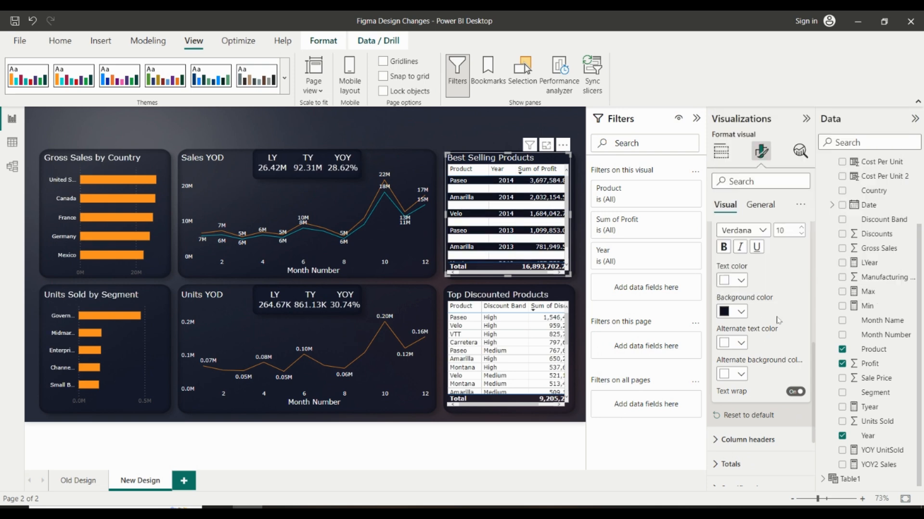
# Set the alternate background color of the Best Selling Products table values to the same dark navy.
pyautogui.click(731, 374)
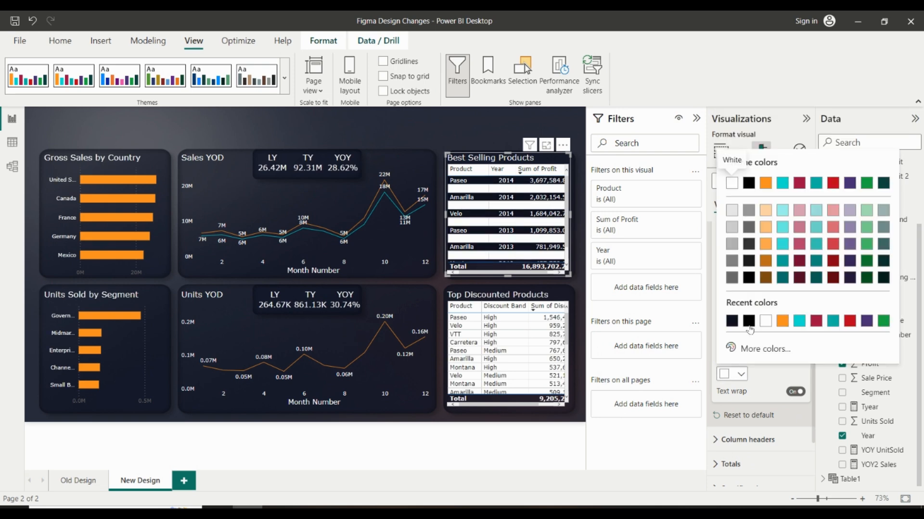
pyautogui.click(741, 349)
pyautogui.click(738, 372)
pyautogui.click(738, 373)
pyautogui.click(732, 322)
pyautogui.click(730, 378)
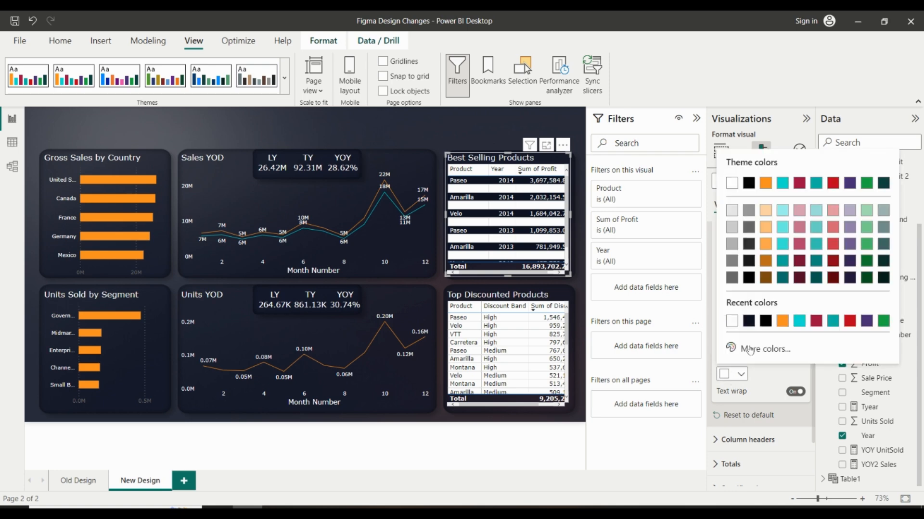
pyautogui.click(748, 321)
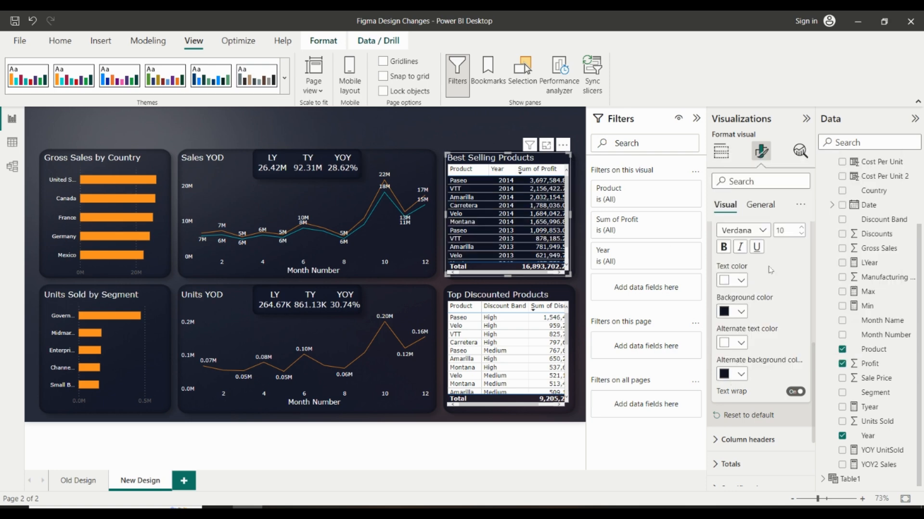
pyautogui.click(553, 122)
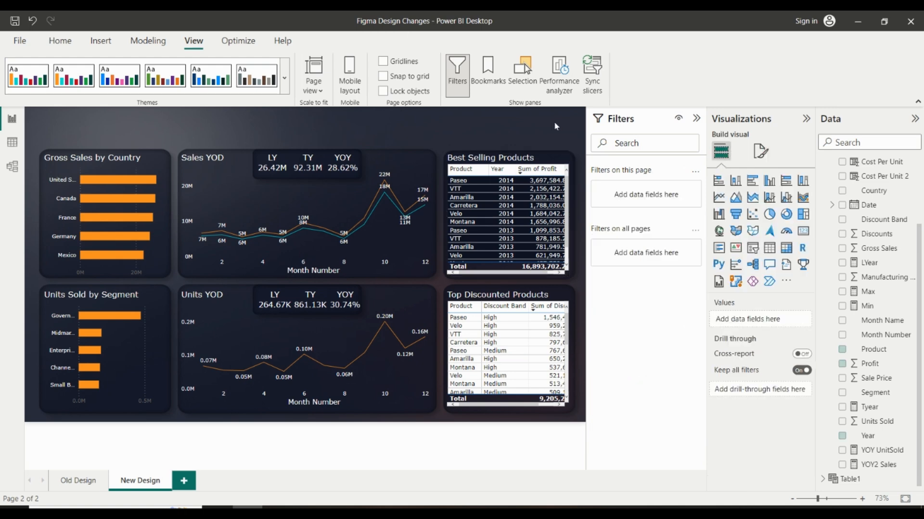
# Give the Best Selling Products column headers the dark navy background color and white text.
pyautogui.click(564, 166)
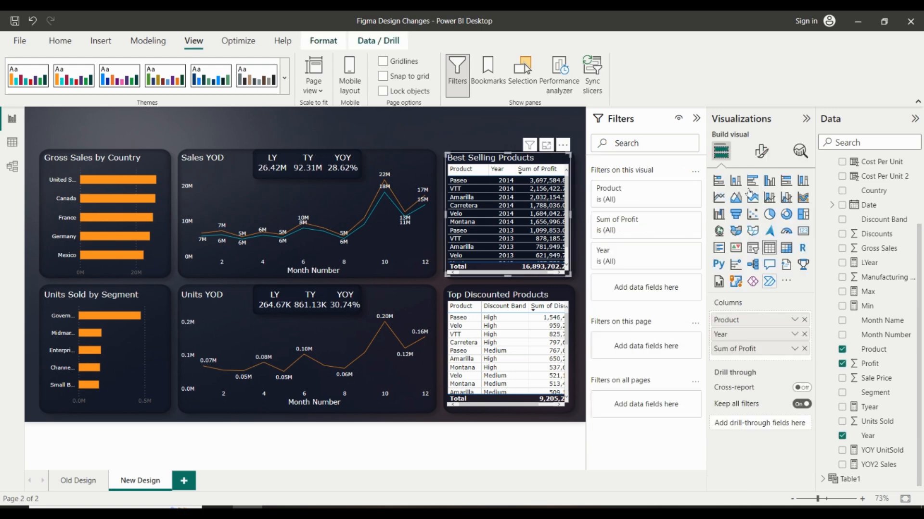
pyautogui.click(761, 151)
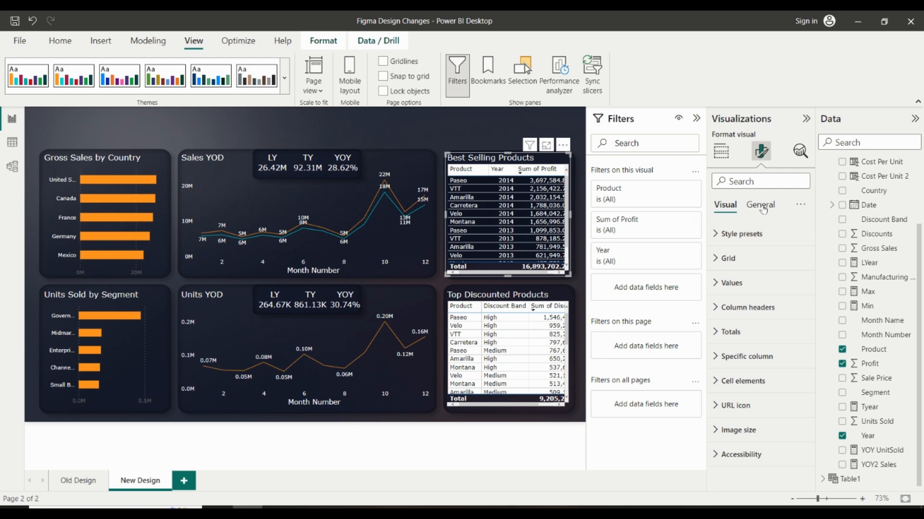
pyautogui.click(742, 235)
pyautogui.click(748, 234)
pyautogui.click(741, 307)
pyautogui.scroll(-3, 741, 315)
pyautogui.click(741, 318)
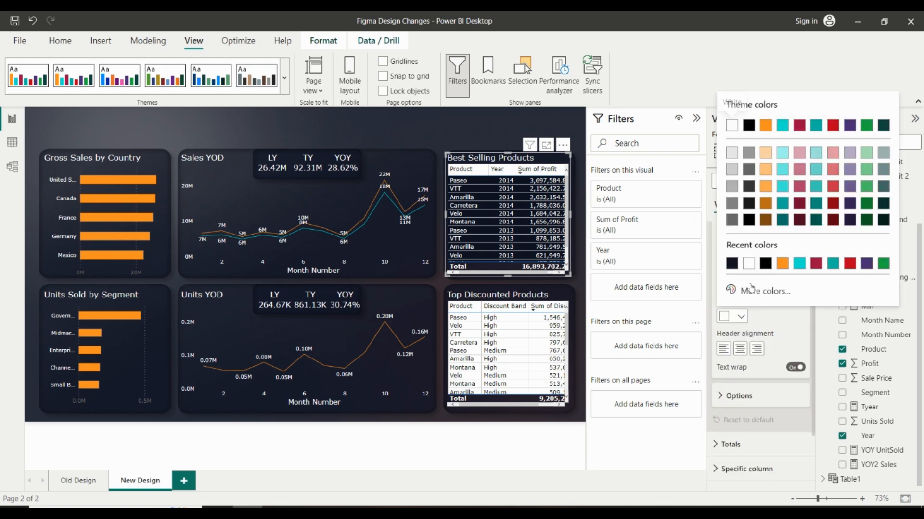
pyautogui.click(733, 267)
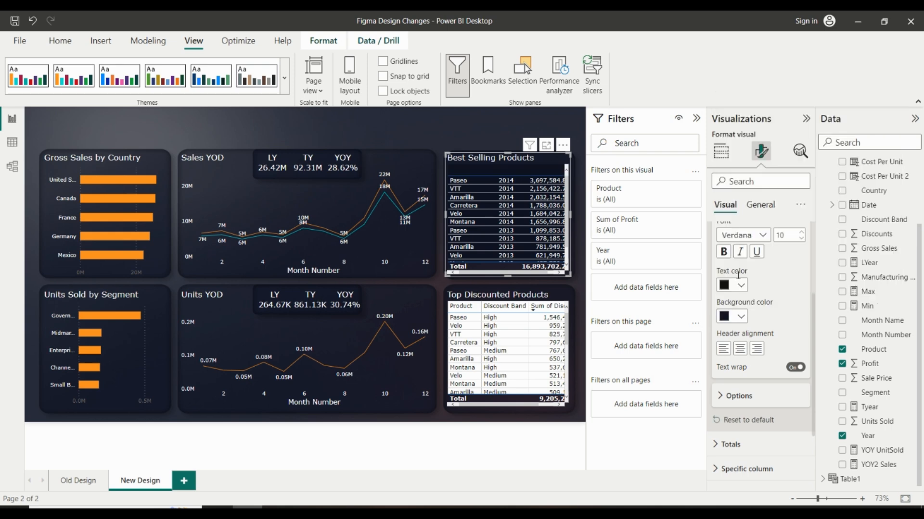
pyautogui.click(738, 284)
pyautogui.click(723, 91)
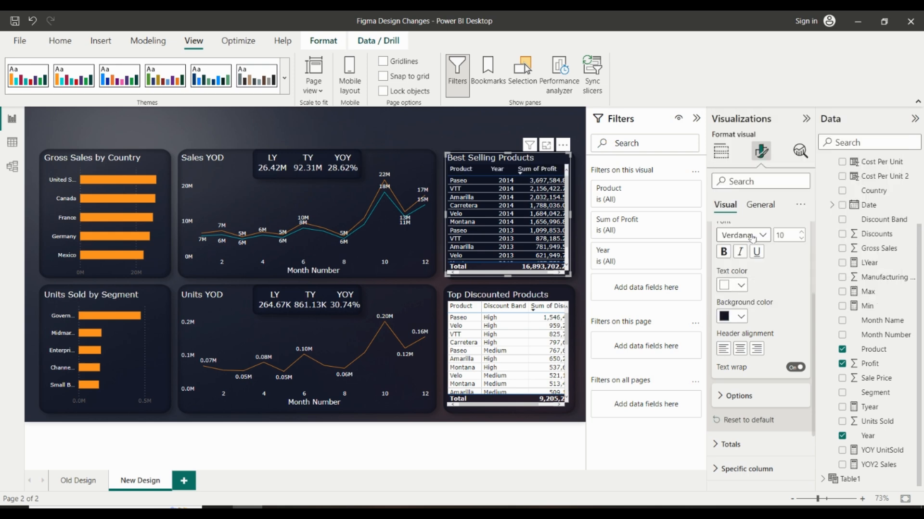
# Give the Top Discounted Products column headers white text and the dark navy background color.
pyautogui.click(553, 301)
pyautogui.click(733, 291)
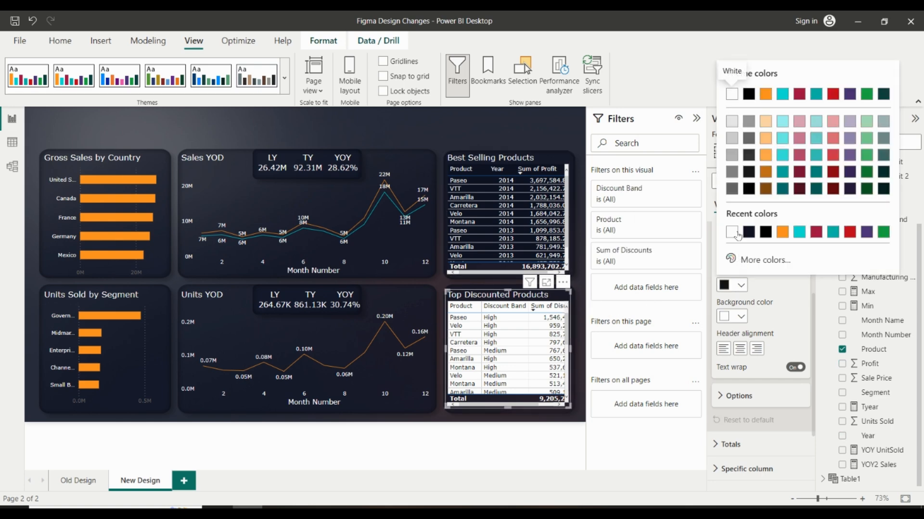
pyautogui.click(732, 93)
pyautogui.click(741, 316)
pyautogui.click(749, 263)
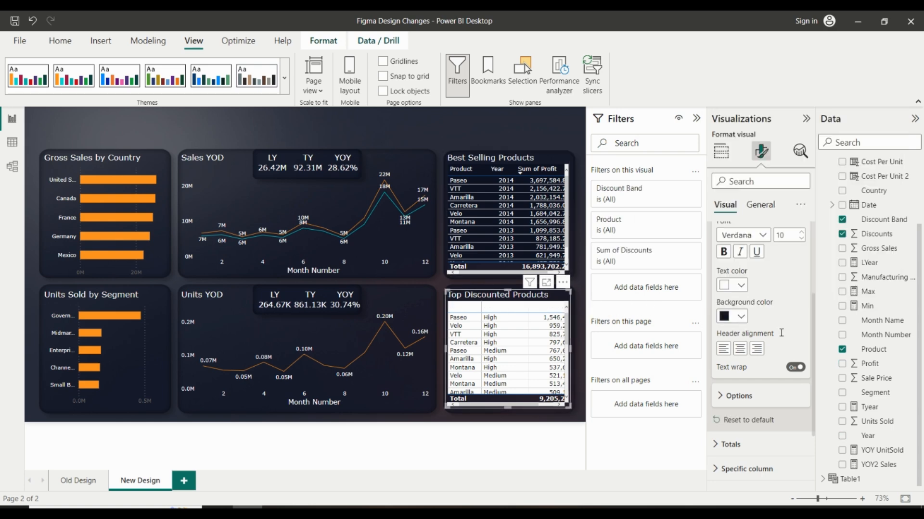
# Set the text color and alternate text color of the Top Discounted Products table values to white.
pyautogui.scroll(5, 759, 310)
pyautogui.click(759, 310)
pyautogui.click(728, 259)
pyautogui.click(729, 259)
pyautogui.click(735, 283)
pyautogui.scroll(-2, 742, 313)
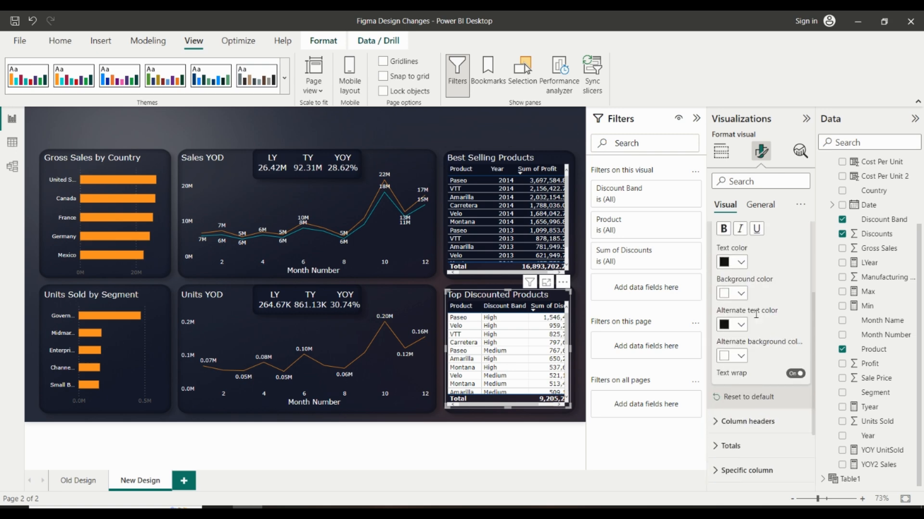
pyautogui.click(741, 323)
pyautogui.click(732, 132)
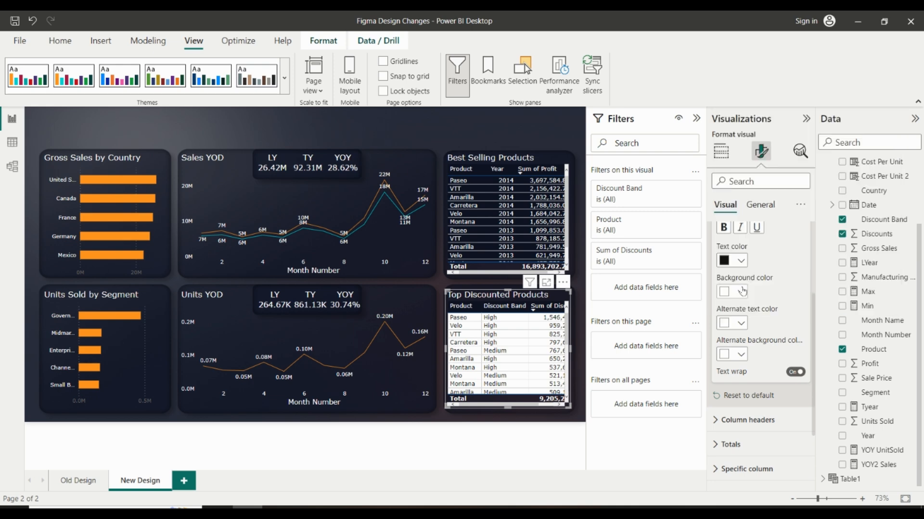
pyautogui.click(741, 262)
pyautogui.click(732, 302)
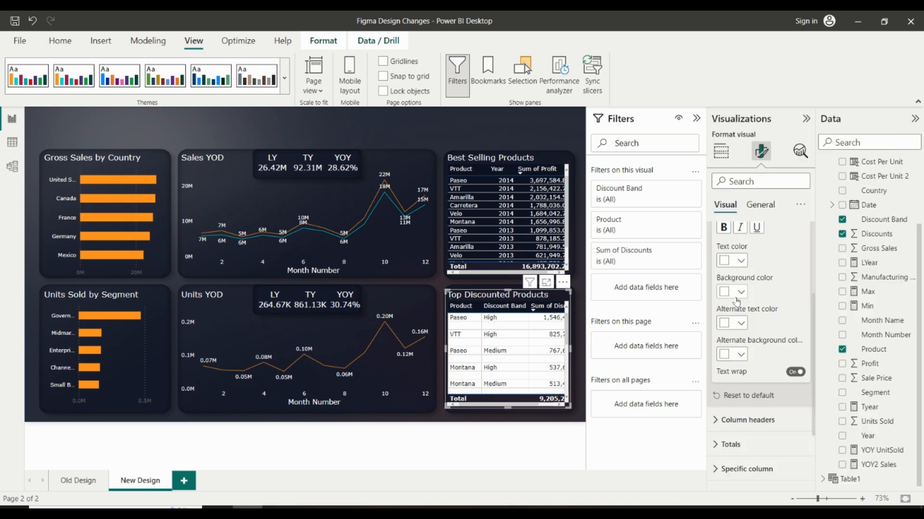
# Set the background color of the Top Discounted Products table values to the dark navy.
pyautogui.click(740, 291)
pyautogui.click(747, 240)
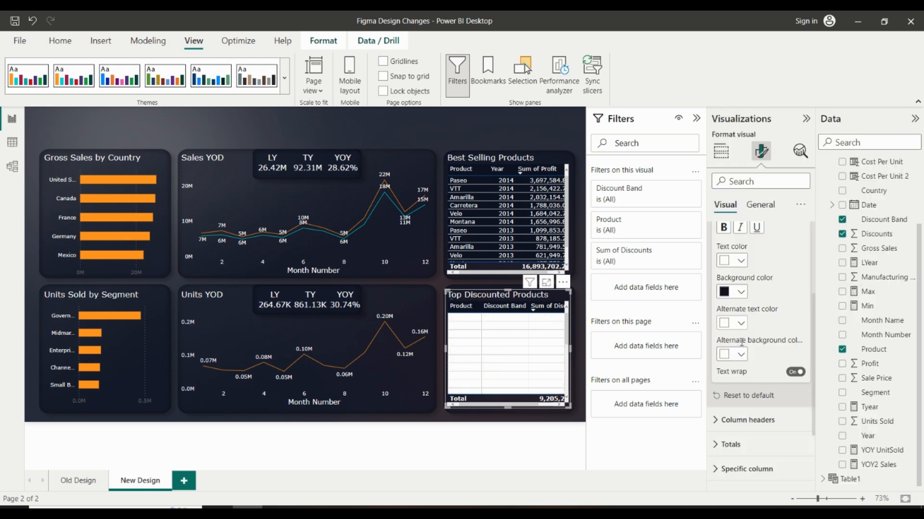
# Set the alternate background color of the Top Discounted Products values to the dark navy and narrow the Product column of Best Selling Products.
pyautogui.click(740, 355)
pyautogui.click(738, 302)
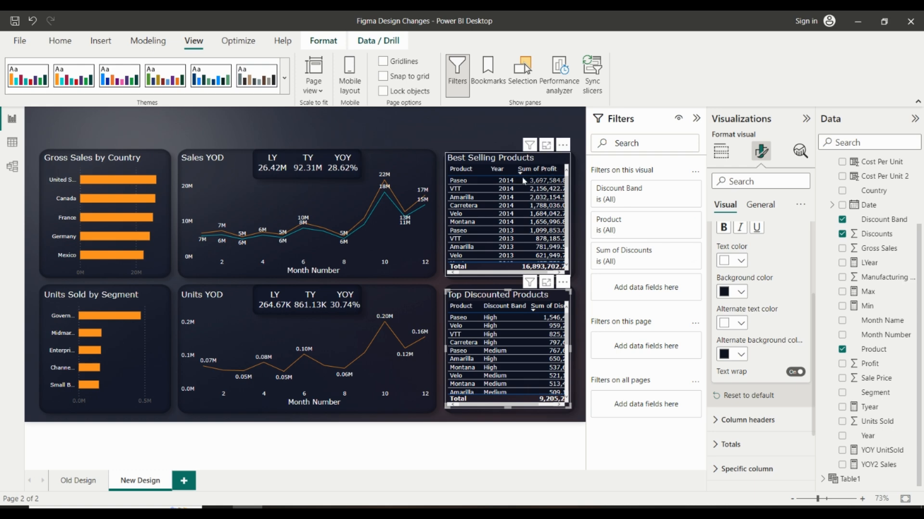
pyautogui.moveTo(487, 169); pyautogui.dragTo(481, 169)
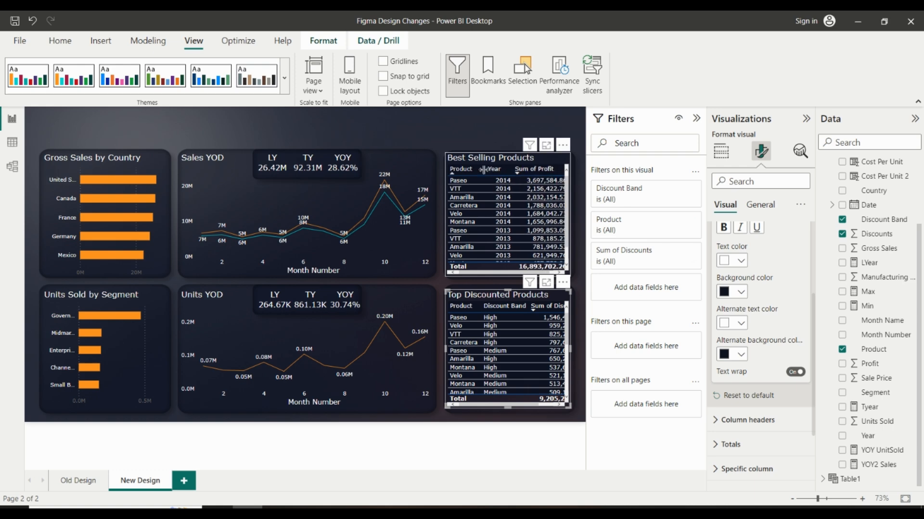
# Look through the column header, values and grid formatting options of the Top Discounted Products table for a number display setting.
pyautogui.scroll(-2, 759, 330)
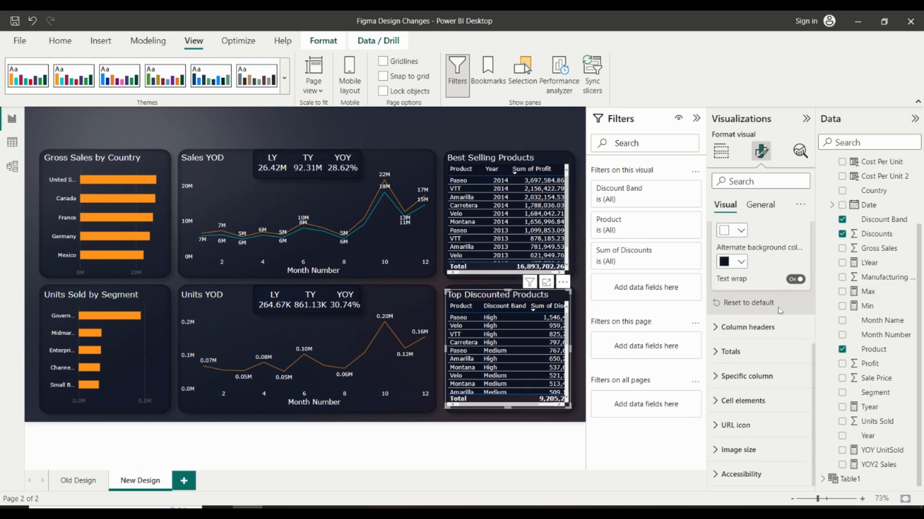
pyautogui.click(748, 327)
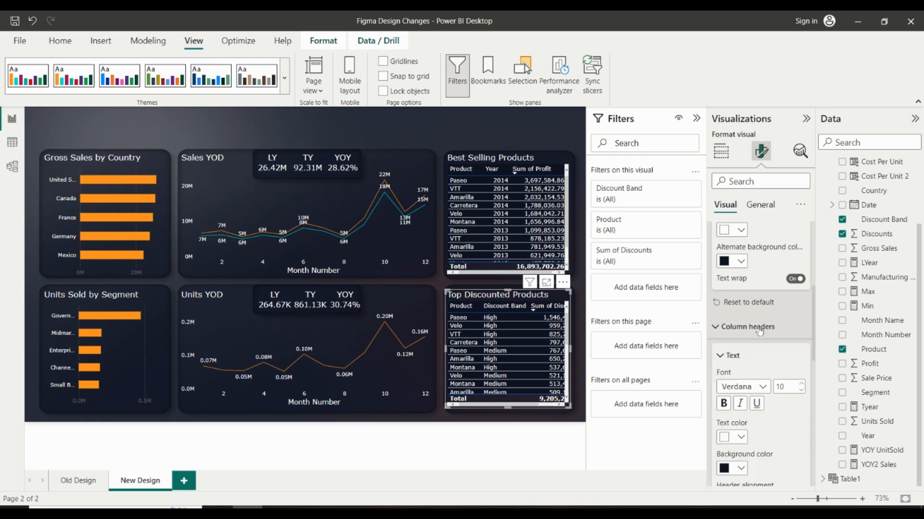
pyautogui.click(758, 330)
pyautogui.click(749, 351)
pyautogui.click(749, 351)
pyautogui.scroll(5, 749, 347)
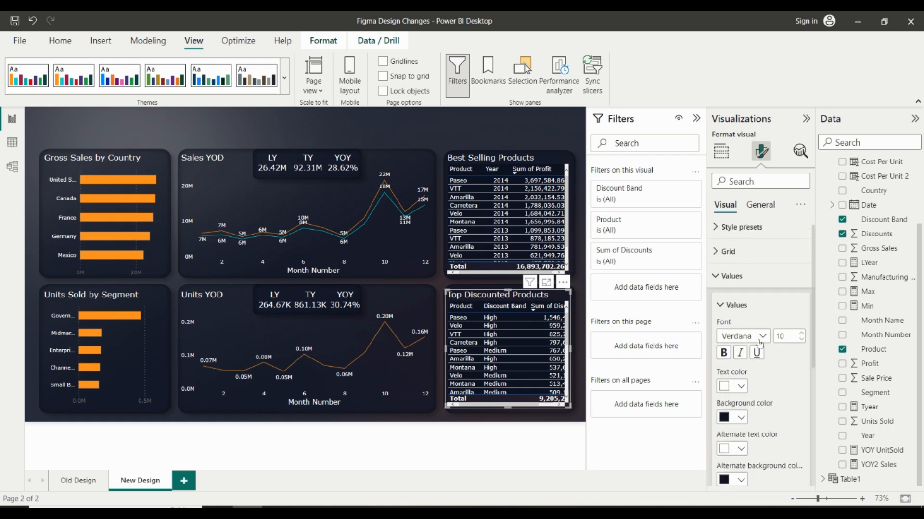
pyautogui.scroll(-3, 744, 315)
pyautogui.scroll(3, 744, 307)
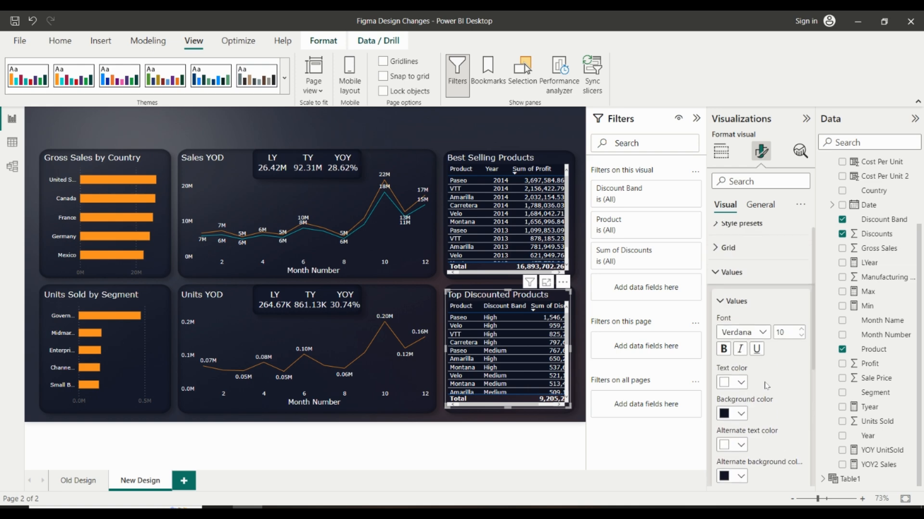
pyautogui.click(744, 308)
pyautogui.click(741, 260)
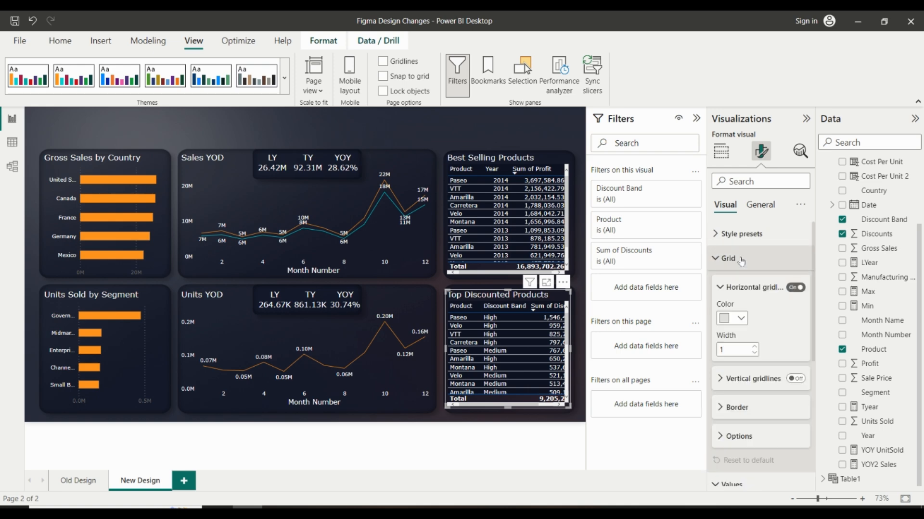
pyautogui.click(741, 260)
pyautogui.click(762, 329)
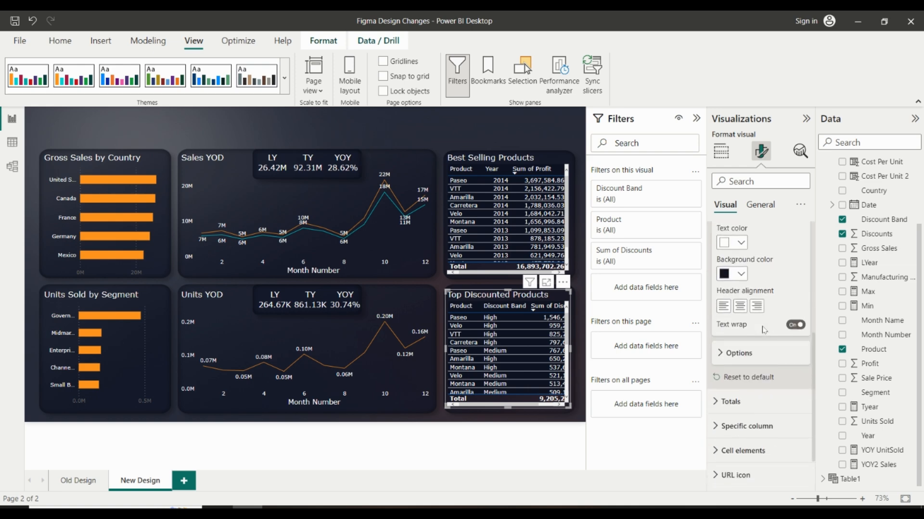
pyautogui.scroll(-2, 761, 361)
# Set the display units of the Sum of Discounts column in the Top Discounted Products table to Millions.
pyautogui.click(769, 379)
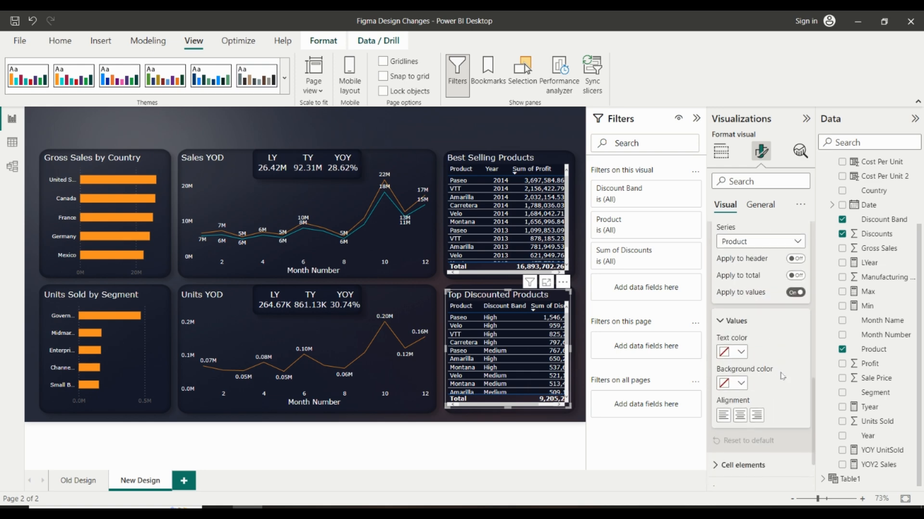
pyautogui.click(753, 237)
pyautogui.click(757, 282)
pyautogui.scroll(-3, 756, 346)
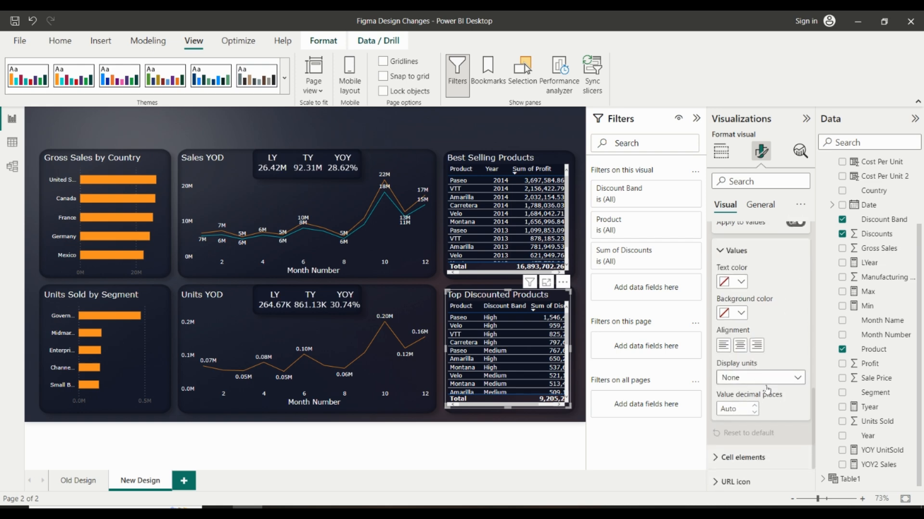
pyautogui.click(745, 381)
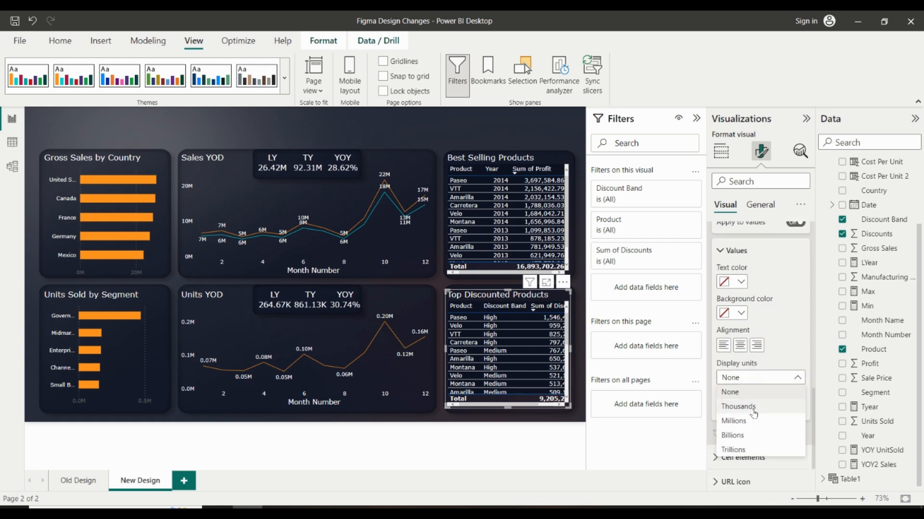
pyautogui.click(752, 420)
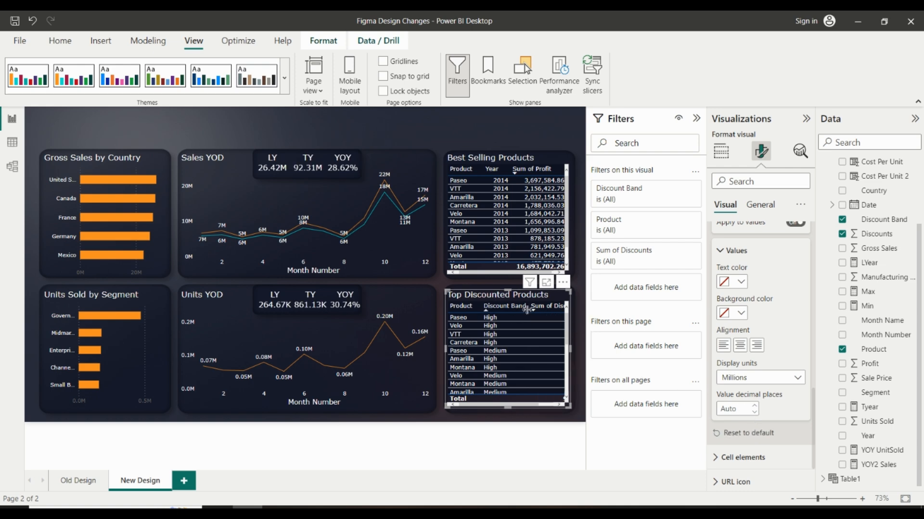
# Resize the Discount Band and Sum of Discounts columns to fit the table and set the Sum of Discounts display units to Thousands.
pyautogui.moveTo(526, 312); pyautogui.dragTo(513, 318)
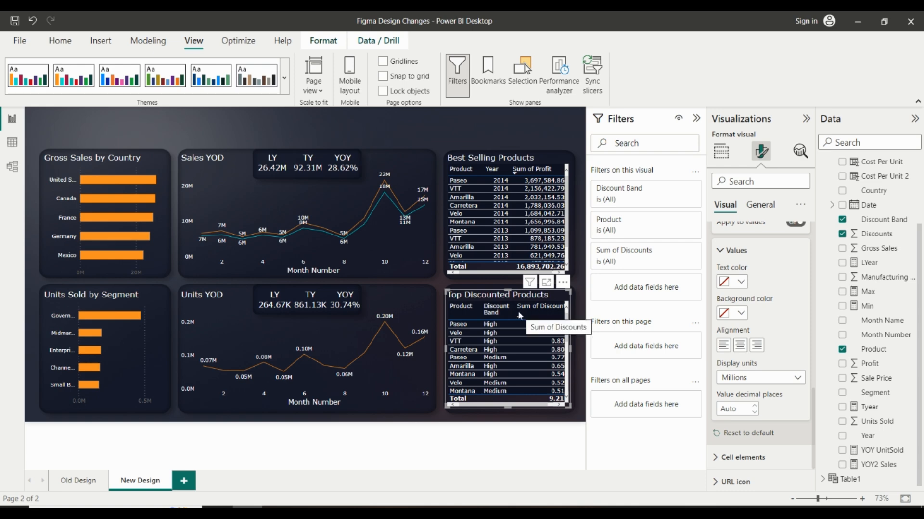
pyautogui.moveTo(514, 313); pyautogui.dragTo(502, 316)
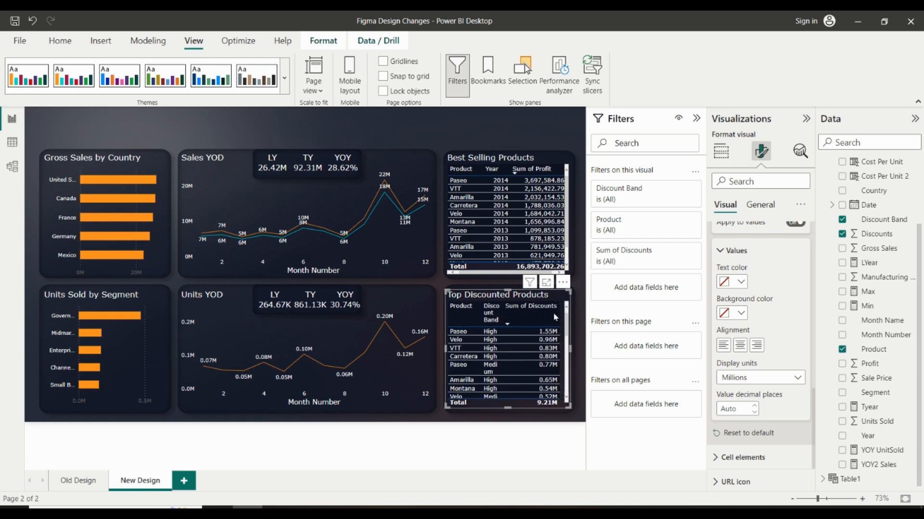
pyautogui.moveTo(559, 315); pyautogui.dragTo(521, 314)
pyautogui.click(766, 377)
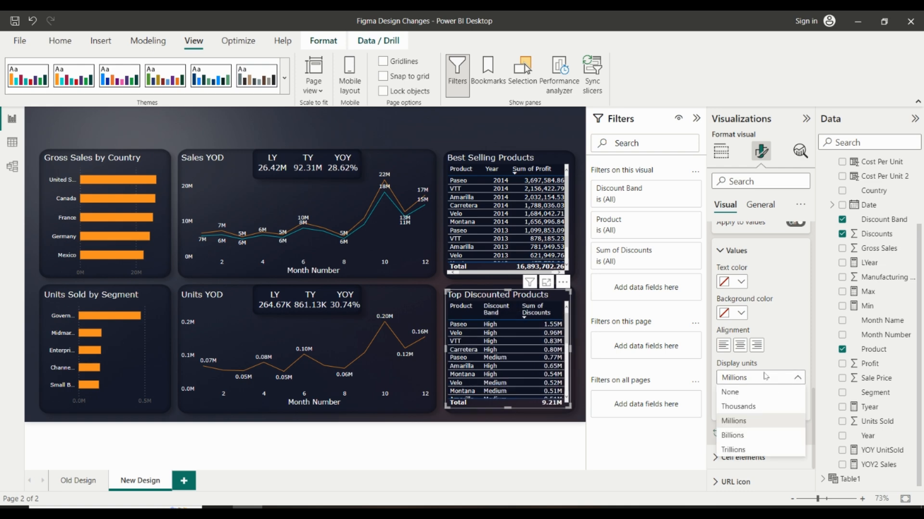
pyautogui.click(743, 406)
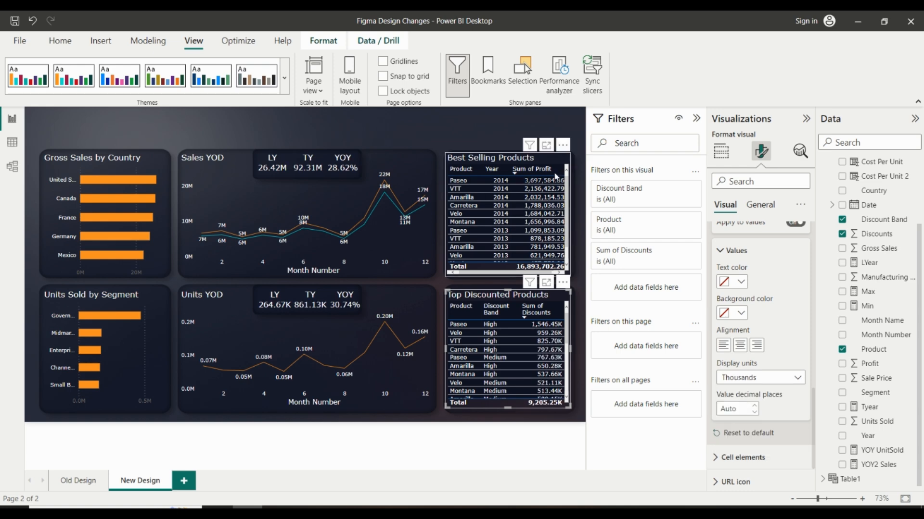
# Set the display units of the Sum of Profit column in the Best Selling Products table to Millions and left-align its values.
pyautogui.click(533, 169)
pyautogui.scroll(2, 777, 287)
pyautogui.click(755, 245)
pyautogui.click(749, 284)
pyautogui.click(757, 449)
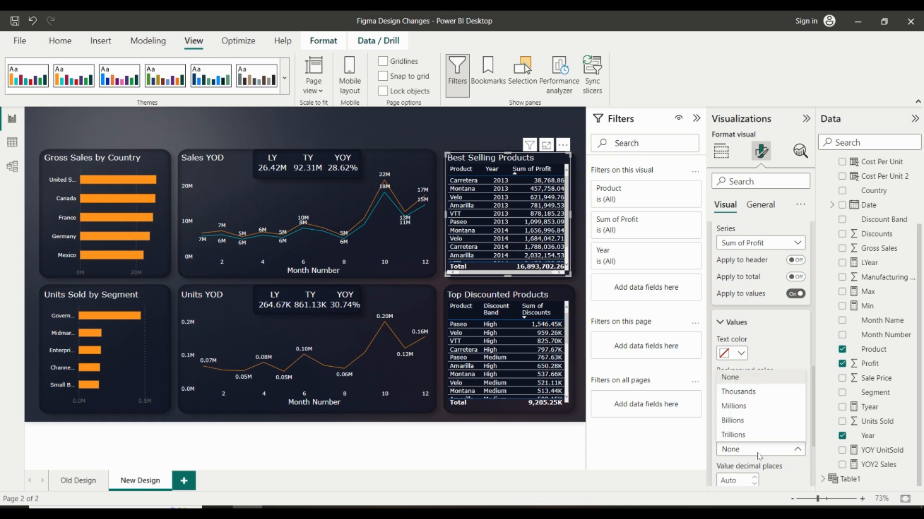
pyautogui.click(740, 407)
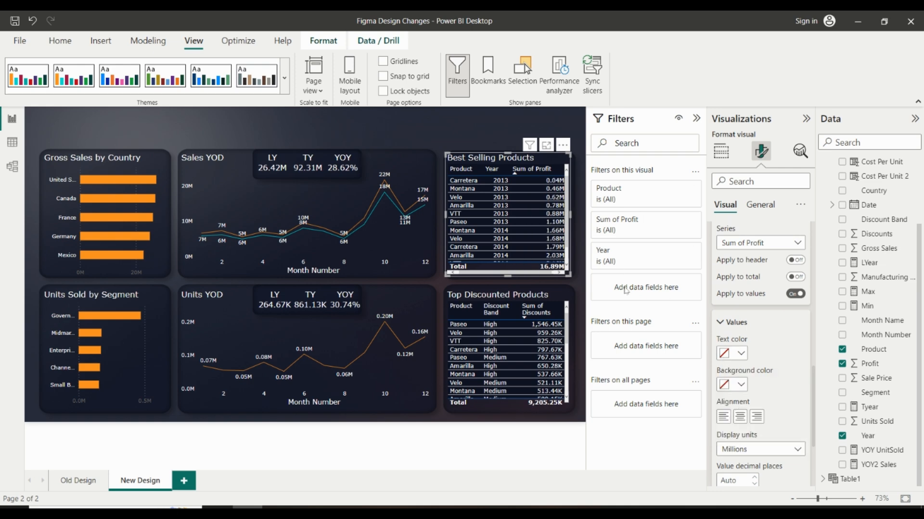
pyautogui.click(723, 416)
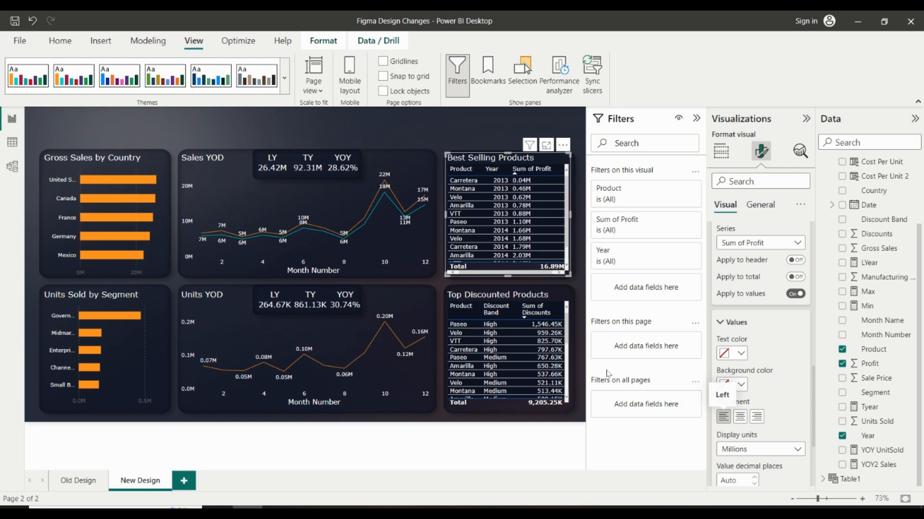
# Left-align the Sum of Discounts values in the Top Discounted Products table.
pyautogui.click(558, 302)
pyautogui.click(751, 242)
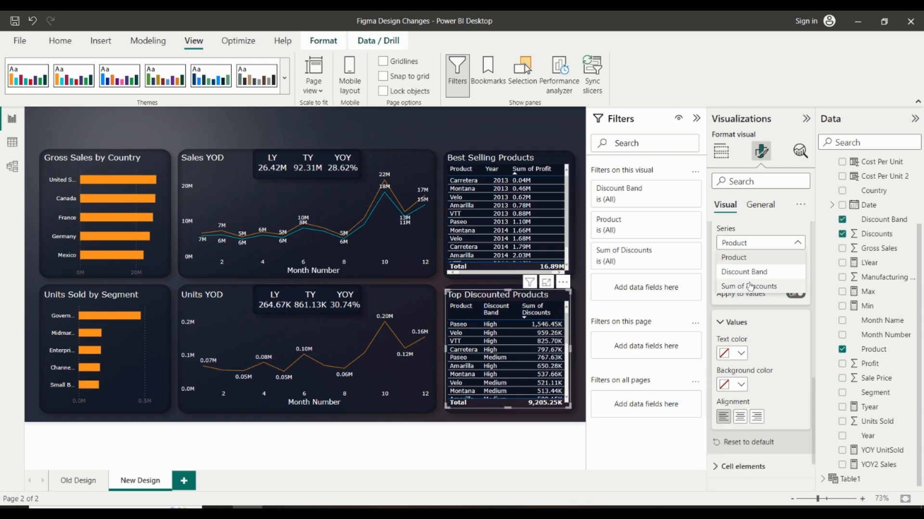
pyautogui.click(750, 286)
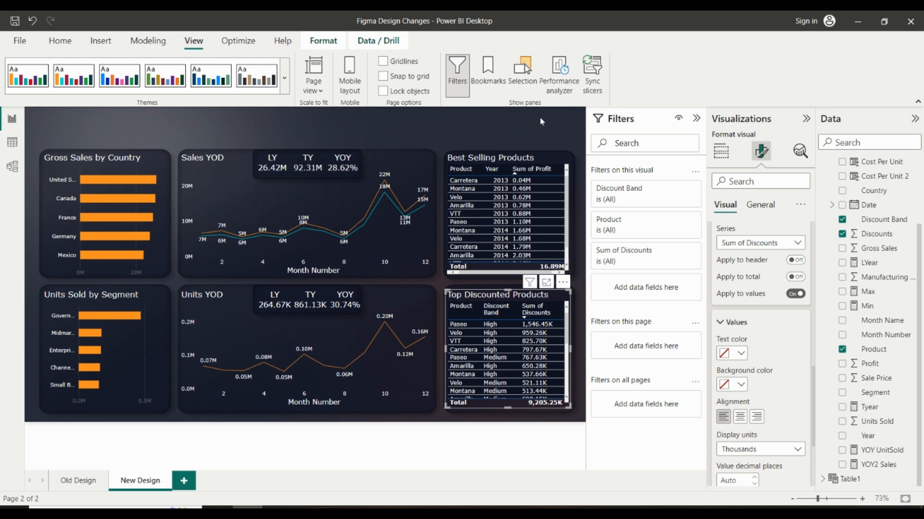
pyautogui.click(541, 121)
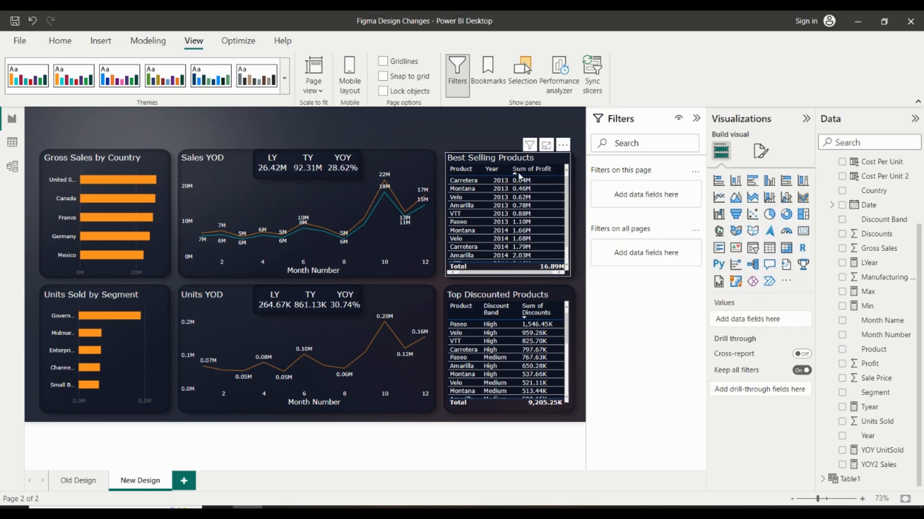
# Widen the Year column of the Best Selling Products table slightly and left-align the Year values.
pyautogui.moveTo(509, 171); pyautogui.dragTo(514, 171)
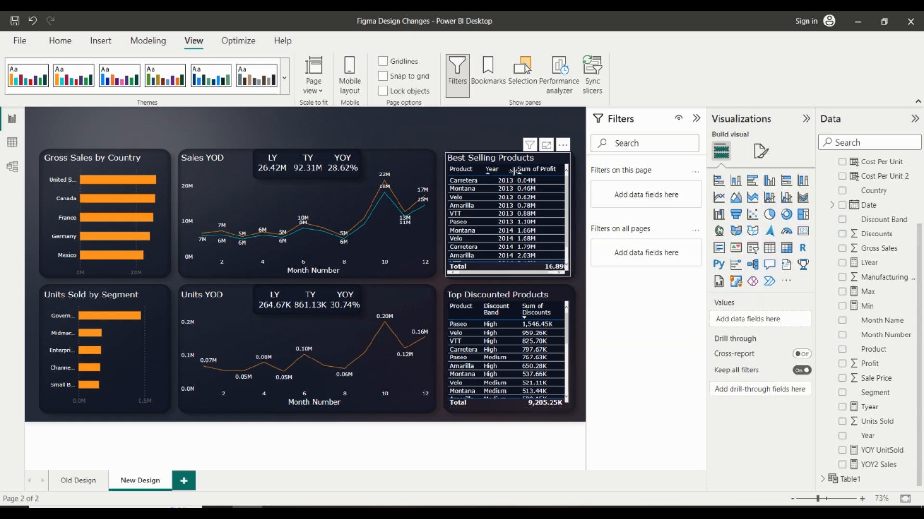
pyautogui.click(761, 151)
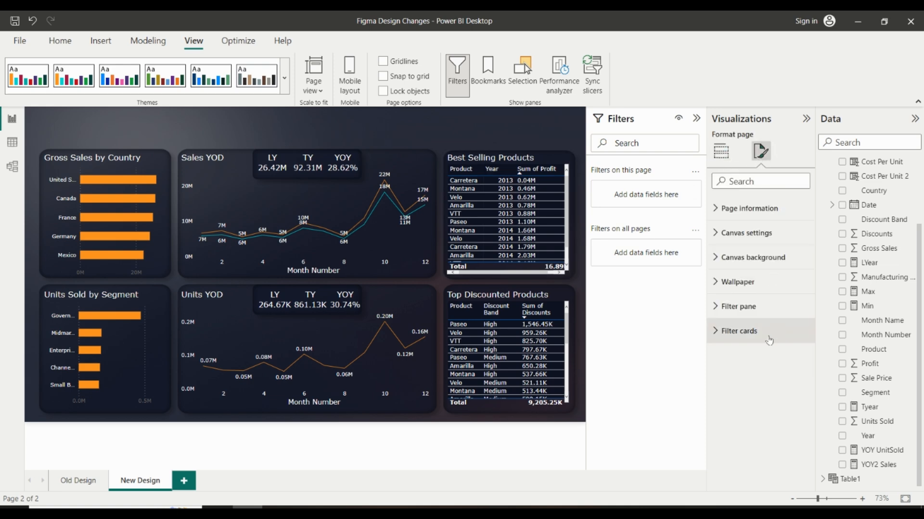
pyautogui.click(543, 213)
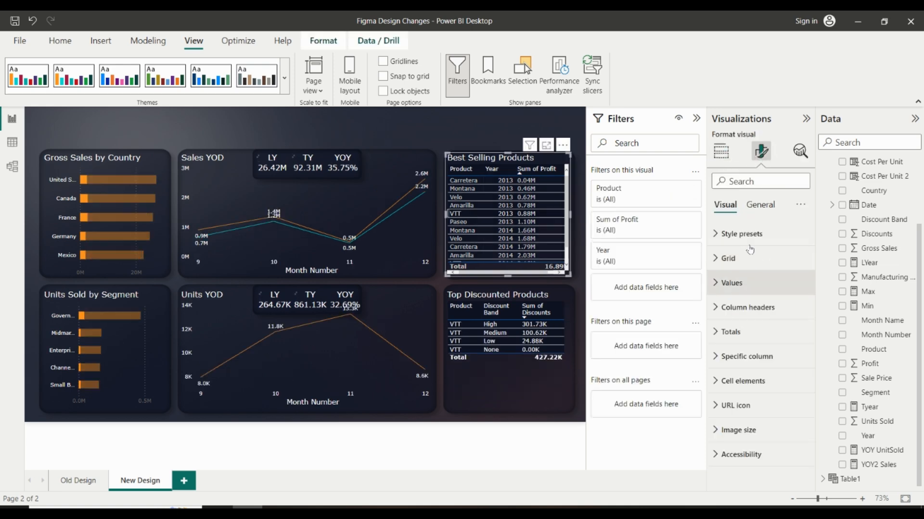
pyautogui.click(747, 356)
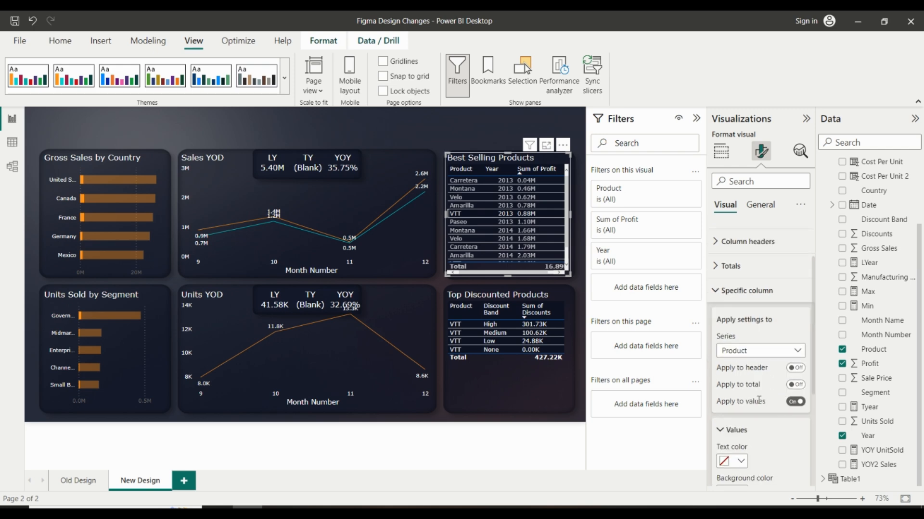
pyautogui.click(759, 351)
pyautogui.click(759, 384)
pyautogui.scroll(-2, 741, 433)
pyautogui.click(724, 459)
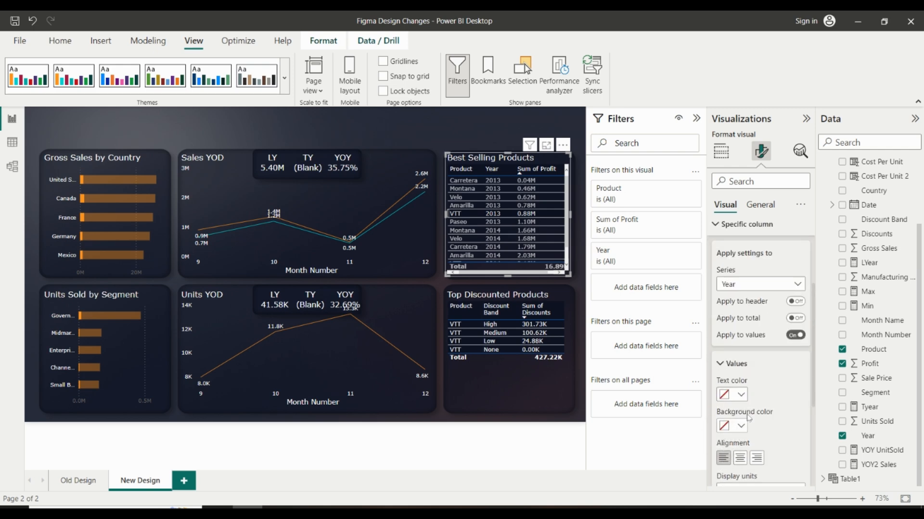
pyautogui.click(514, 185)
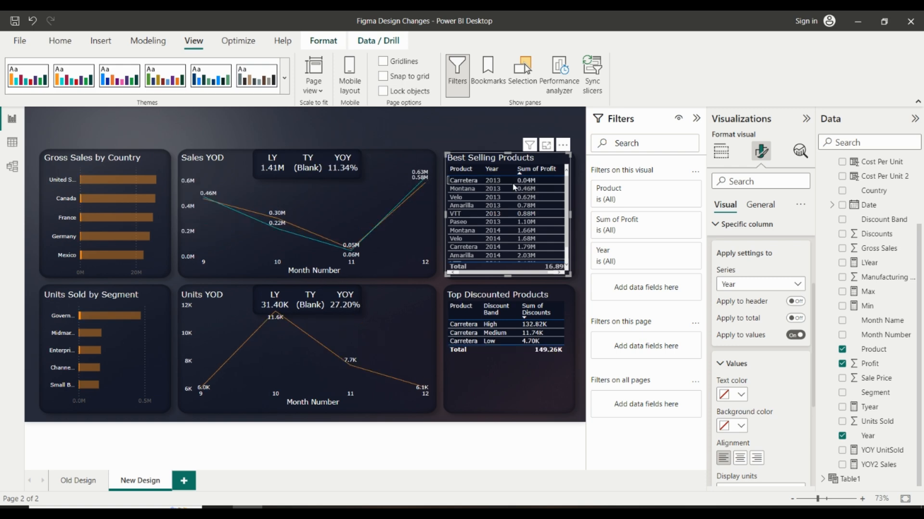
pyautogui.click(513, 187)
# Apply left alignment to the Discount Band values in the Top Discounted Products table.
pyautogui.click(569, 300)
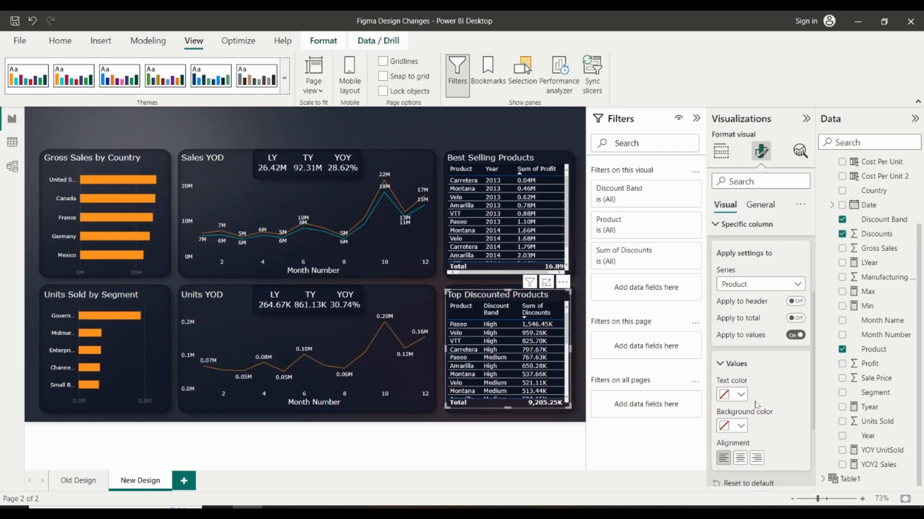
pyautogui.click(754, 286)
pyautogui.click(743, 312)
pyautogui.click(722, 458)
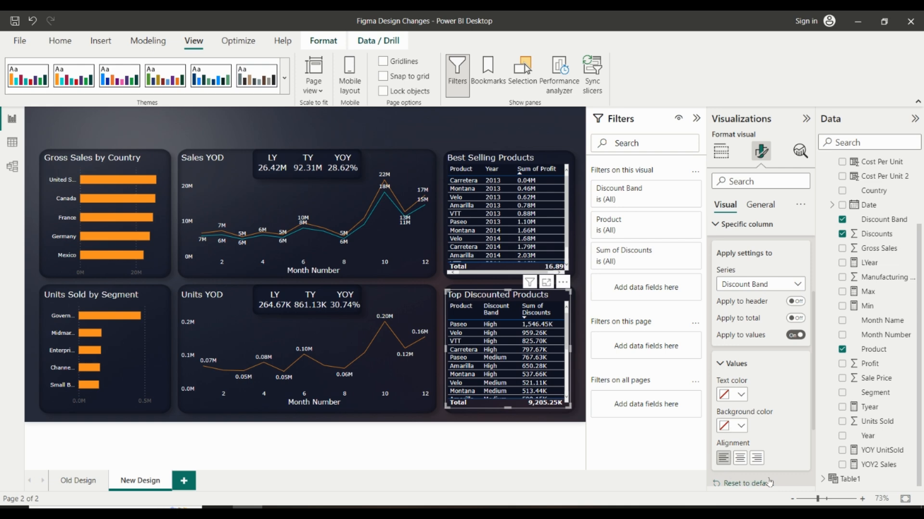
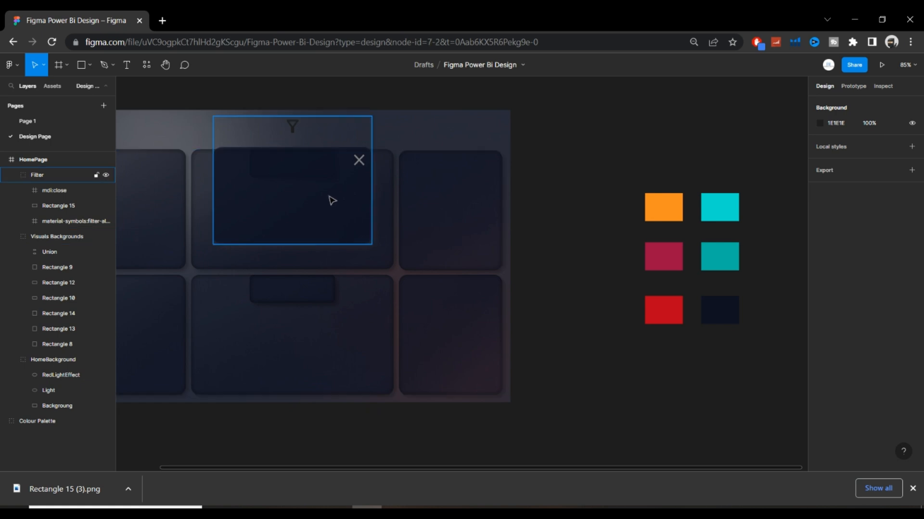
# In the Figma design, set the fill of the filter pop-up's Rectangle 15 to 542323 at 100% and enlarge it to 436 × 283.
pyautogui.click(331, 200)
pyautogui.click(325, 197)
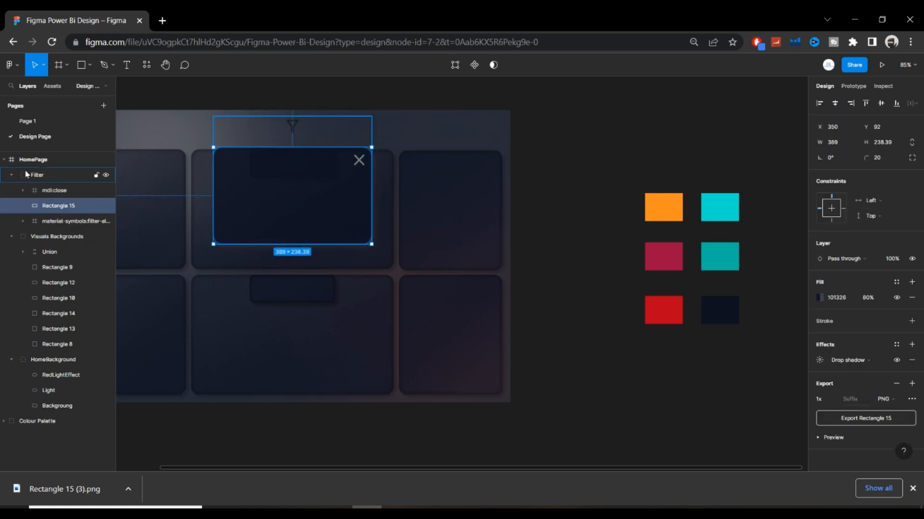
pyautogui.click(821, 298)
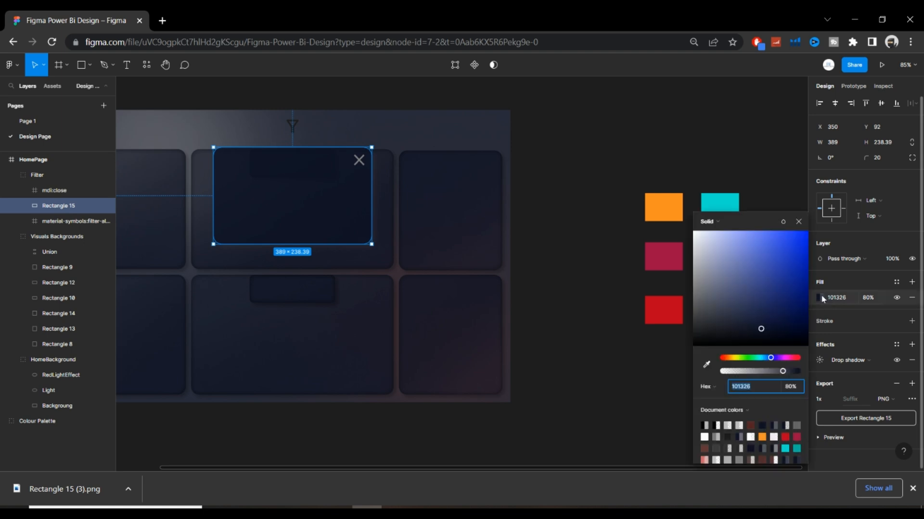
pyautogui.click(751, 425)
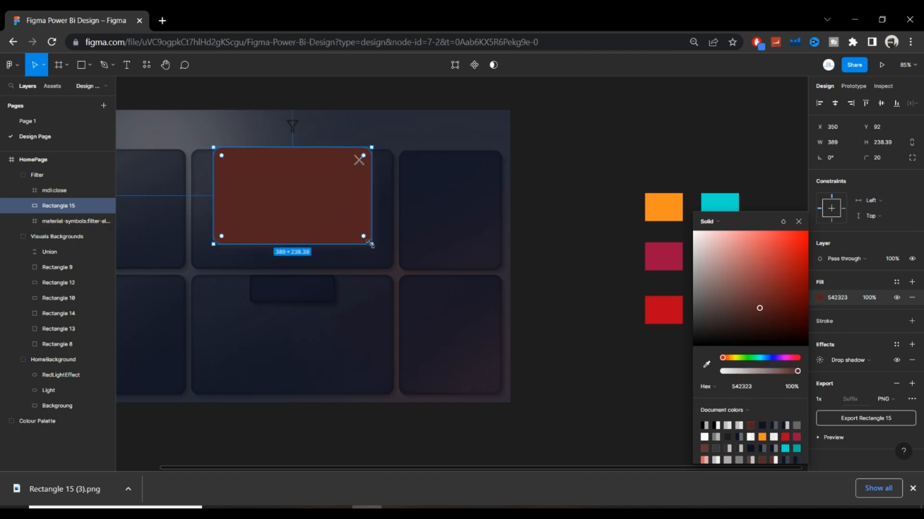
pyautogui.moveTo(372, 245); pyautogui.dragTo(391, 264)
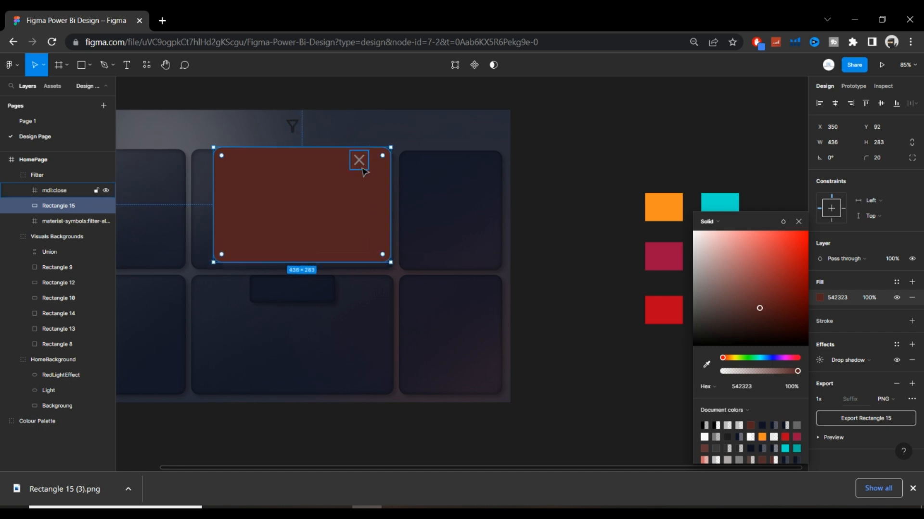
# Move the close icon into the upper-right corner of the pop-up rectangle and recolour the filter icon to 676767.
pyautogui.moveTo(361, 171); pyautogui.dragTo(376, 170)
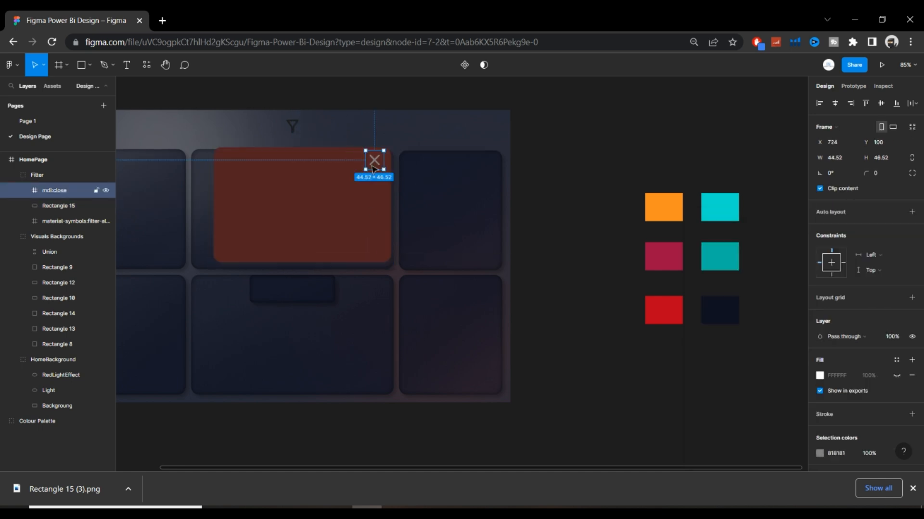
pyautogui.doubleClick(294, 130)
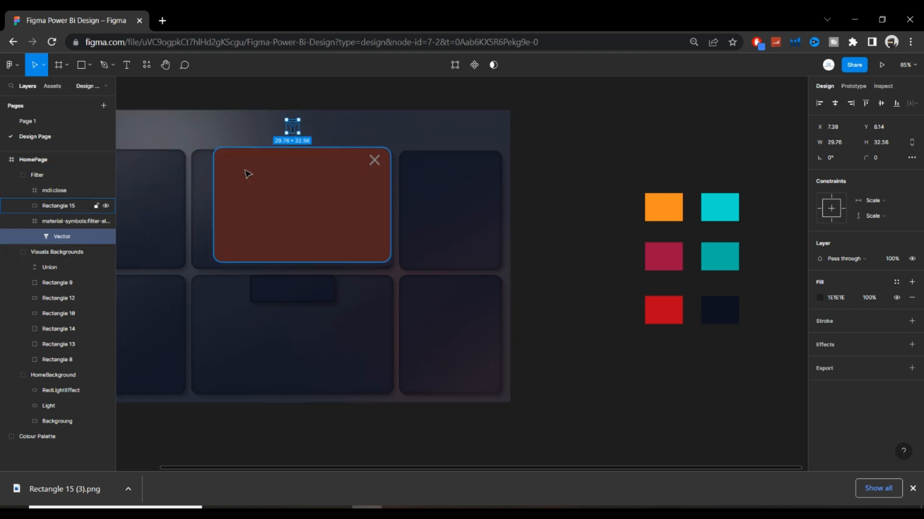
pyautogui.click(316, 107)
pyautogui.click(297, 128)
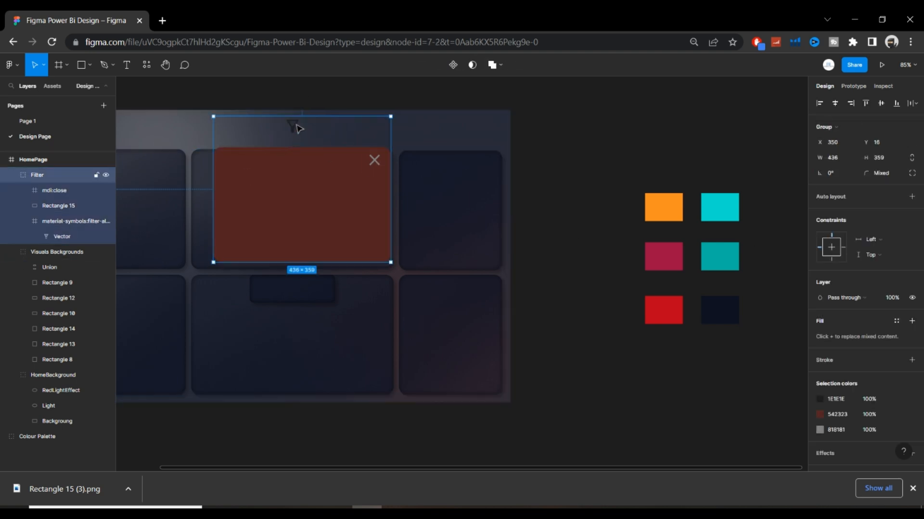
pyautogui.doubleClick(299, 129)
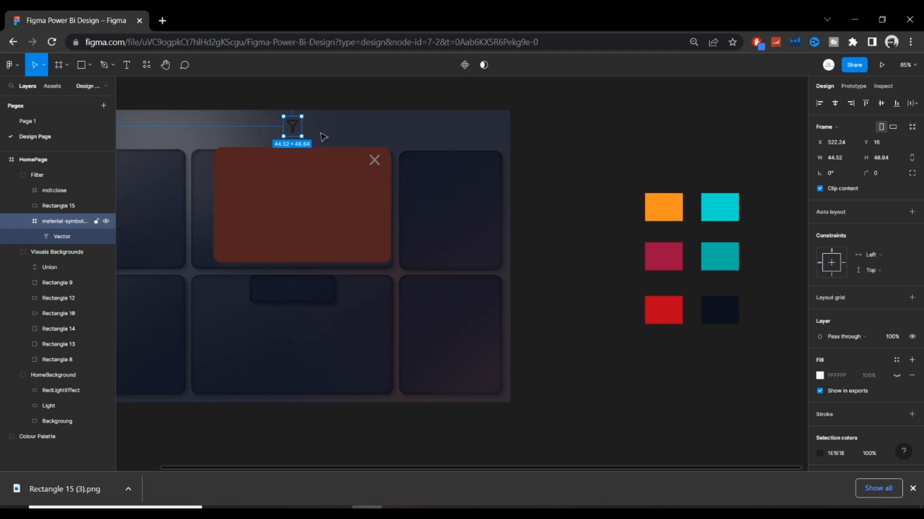
pyautogui.click(817, 453)
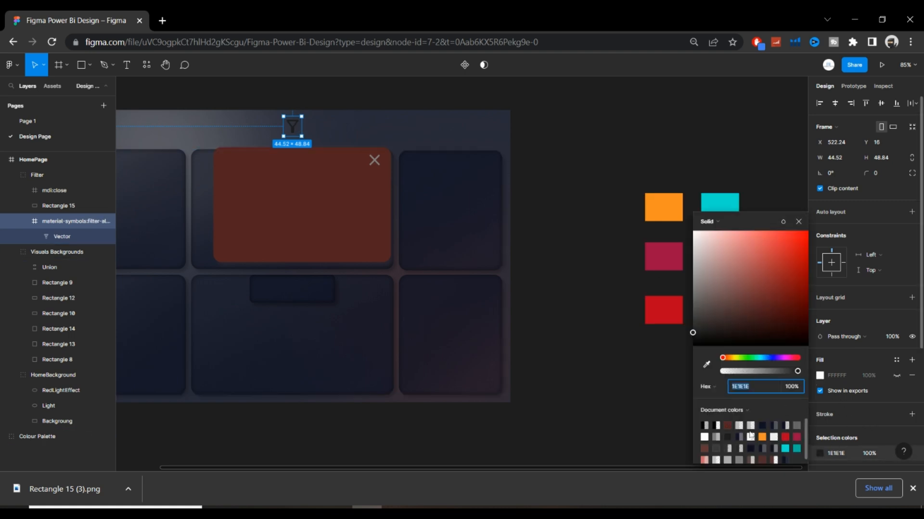
pyautogui.click(797, 425)
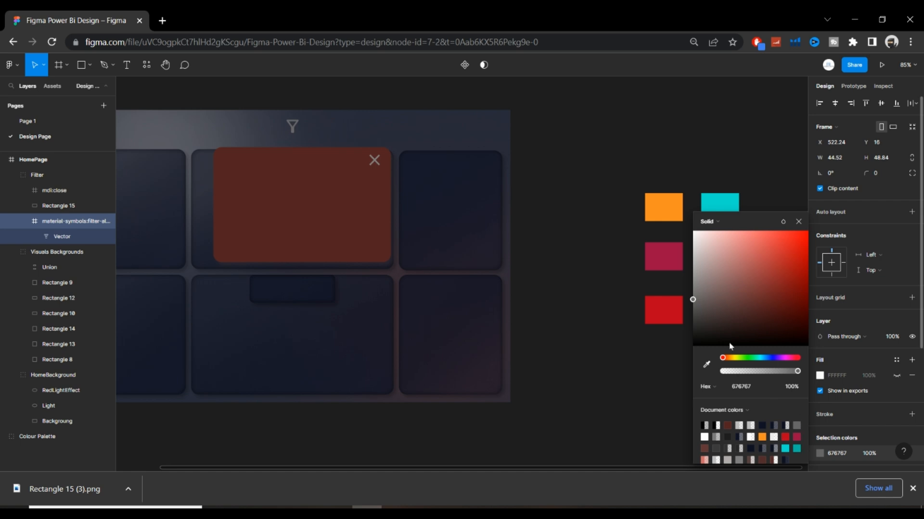
pyautogui.click(569, 124)
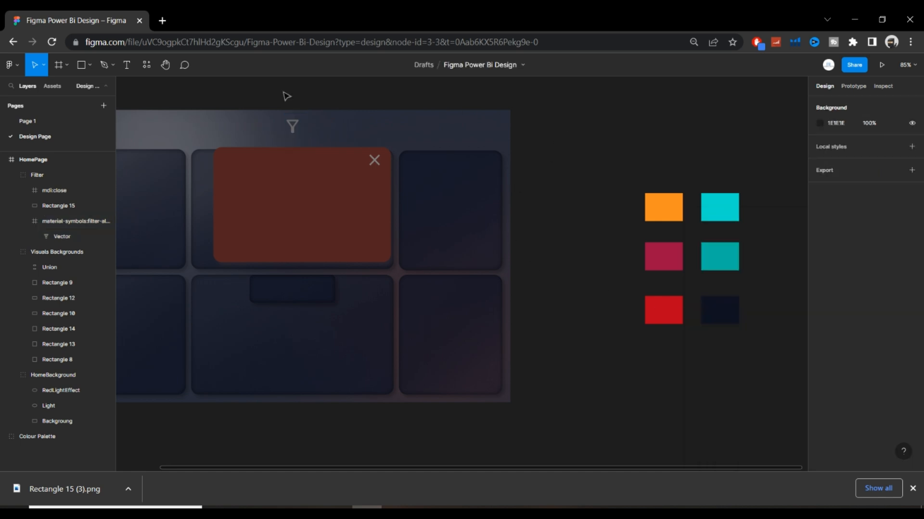
# Move the filter icon to the right end of the page header, and place Rectangle 15 and its close icon just beneath it.
pyautogui.doubleClick(293, 132)
pyautogui.moveTo(293, 132); pyautogui.dragTo(494, 134)
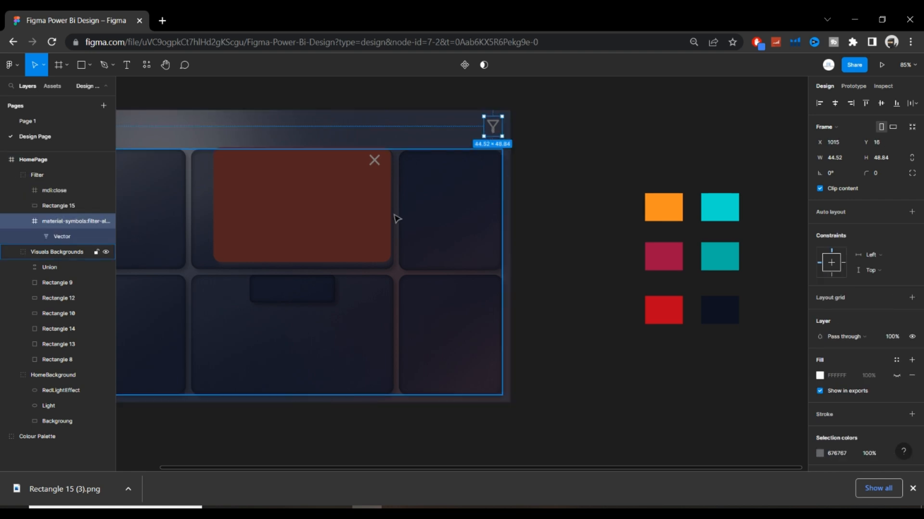
pyautogui.moveTo(373, 221); pyautogui.dragTo(478, 217)
pyautogui.moveTo(380, 160); pyautogui.dragTo(488, 157)
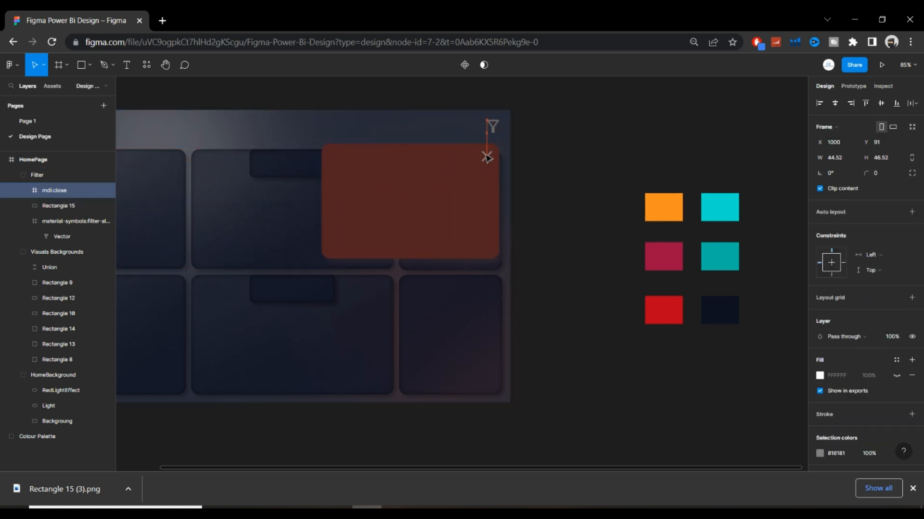
pyautogui.click(599, 150)
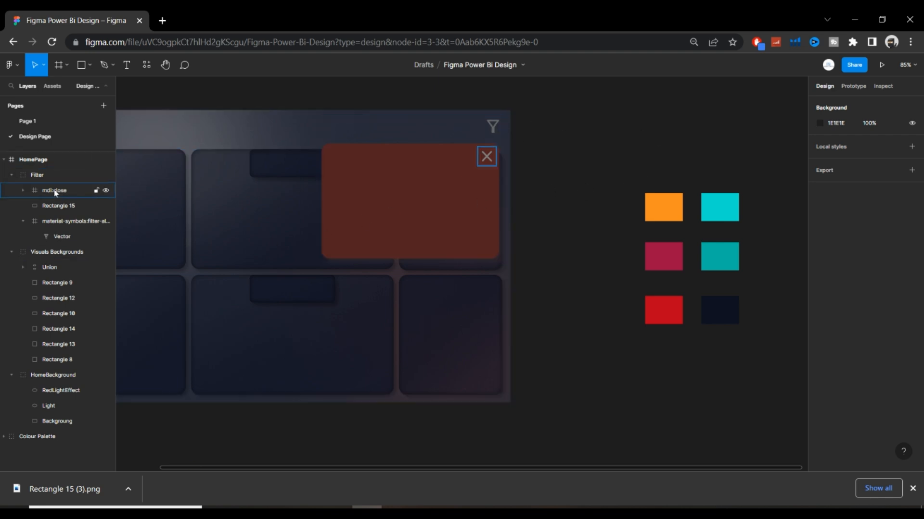
# Export Rectangle 15 as a PNG named Rectangle 15 (1) to the Assets folder.
pyautogui.click(56, 175)
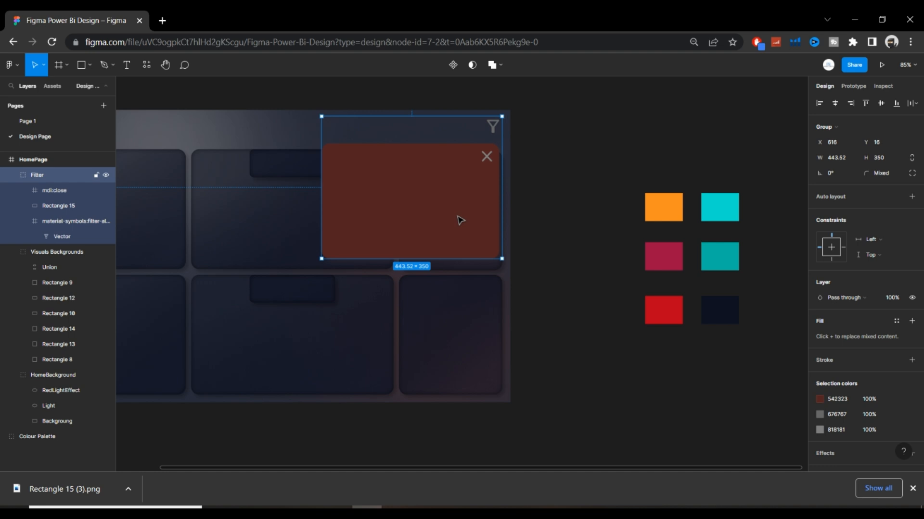
pyautogui.doubleClick(414, 208)
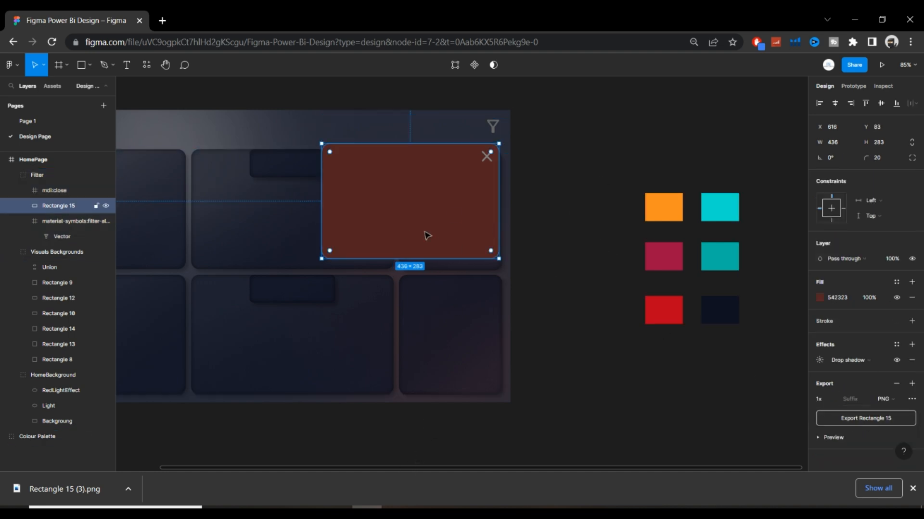
pyautogui.click(865, 414)
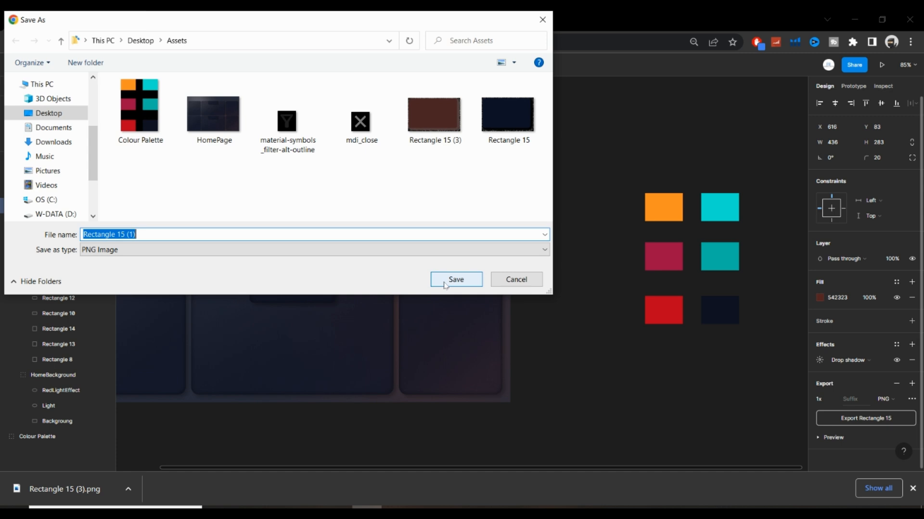
pyautogui.click(444, 283)
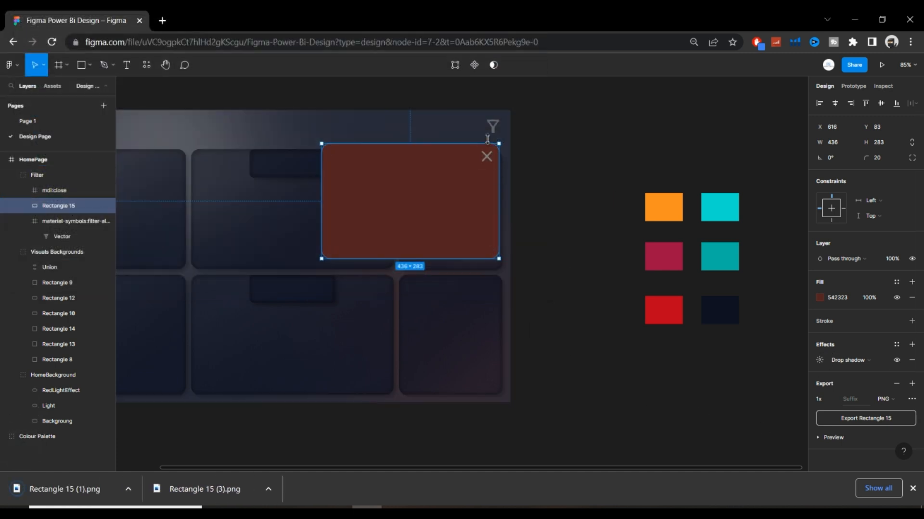
# Add a PNG export setting to the filter icon's vector and export it as Vector to the Assets folder.
pyautogui.click(491, 127)
pyautogui.doubleClick(491, 127)
pyautogui.click(837, 366)
pyautogui.click(856, 404)
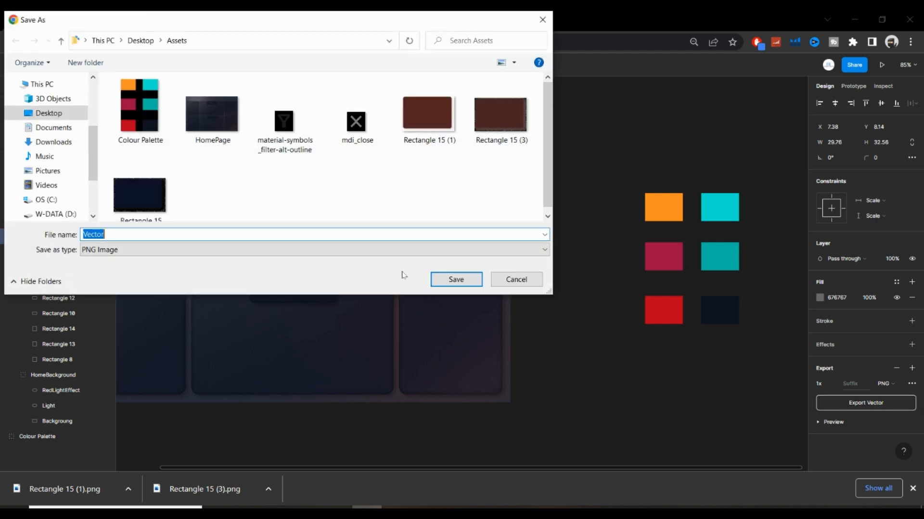
pyautogui.click(440, 285)
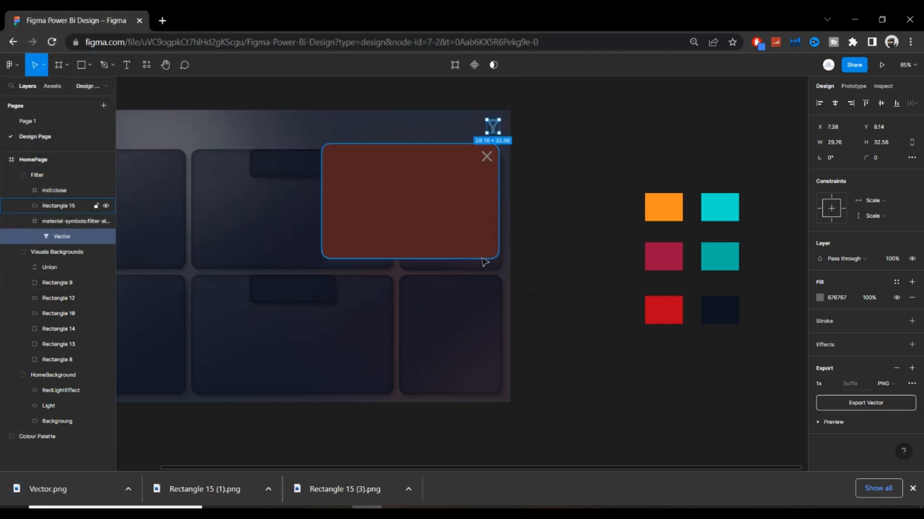
# Export the mdi:close icon as a PNG named mdi_close (1) to the Assets folder.
pyautogui.click(490, 157)
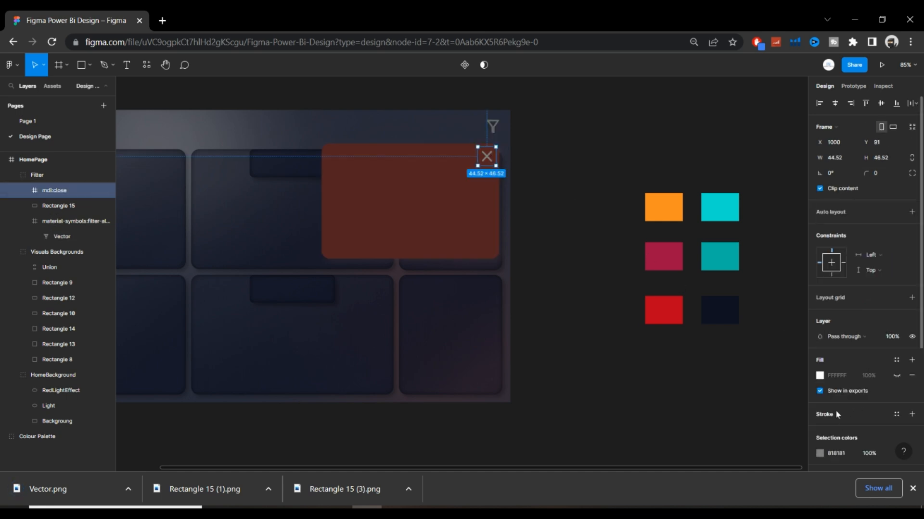
pyautogui.scroll(-3, 848, 441)
pyautogui.click(840, 435)
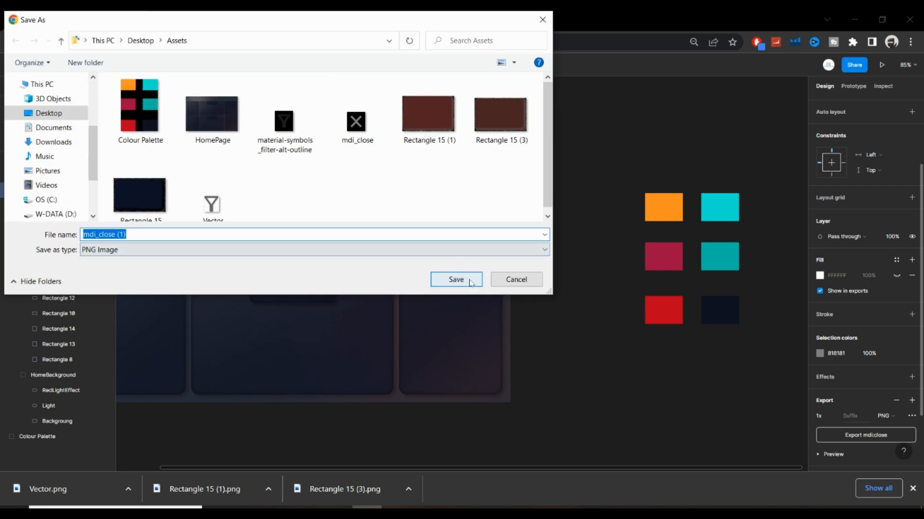
pyautogui.click(474, 277)
pyautogui.click(558, 225)
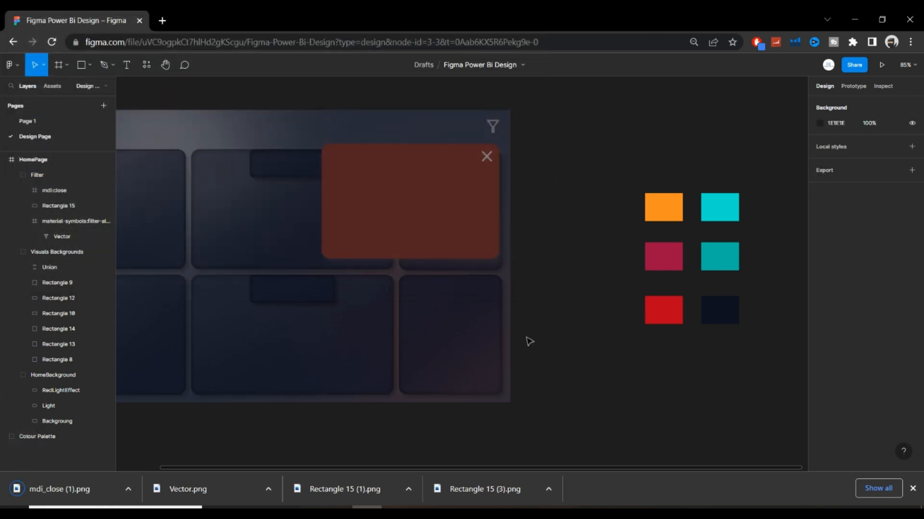
# Switch to Power BI Desktop, collapse the Filters pane and deselect the Top Discounted Products table.
pyautogui.click(365, 508)
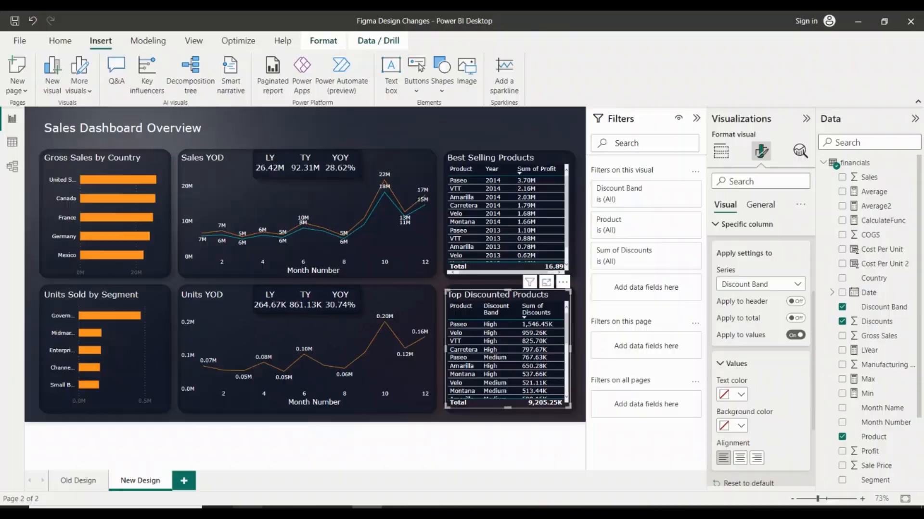
pyautogui.click(695, 119)
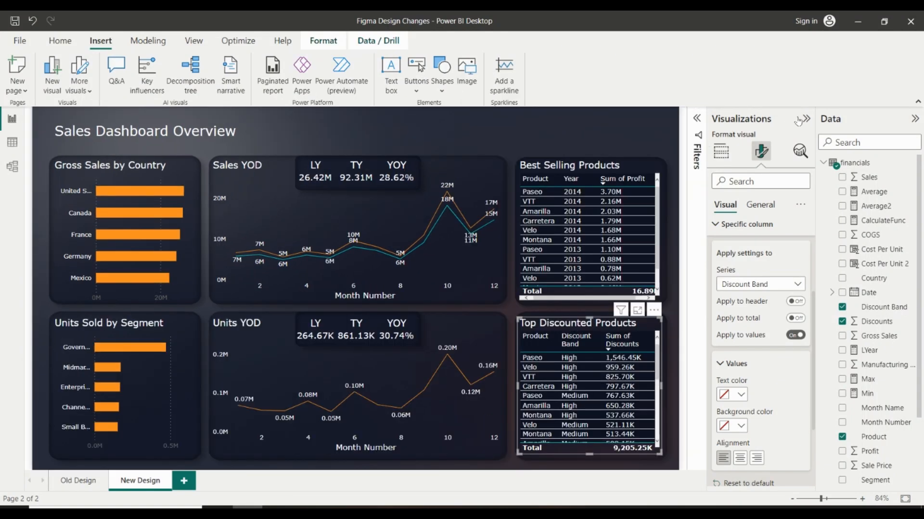
pyautogui.click(377, 140)
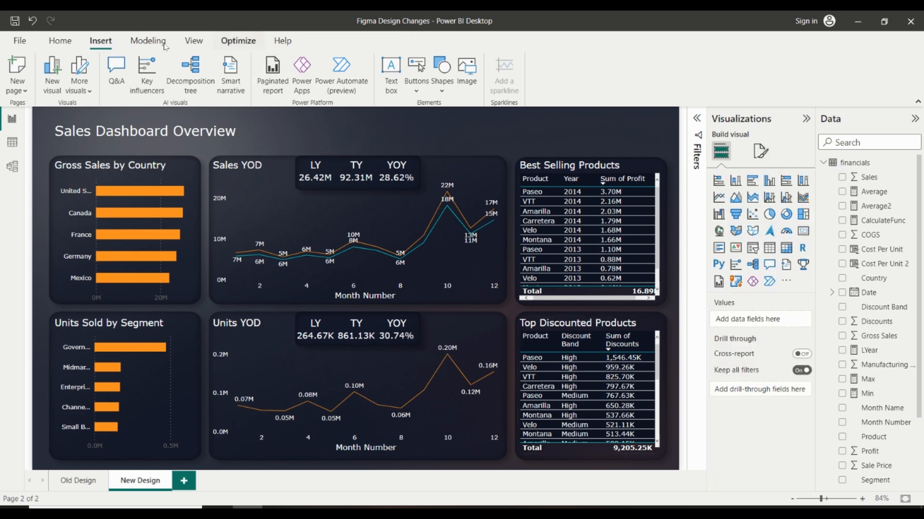
# Insert the Rectangle 15 (1) image from the Assets folder onto the New Design page.
pyautogui.click(194, 41)
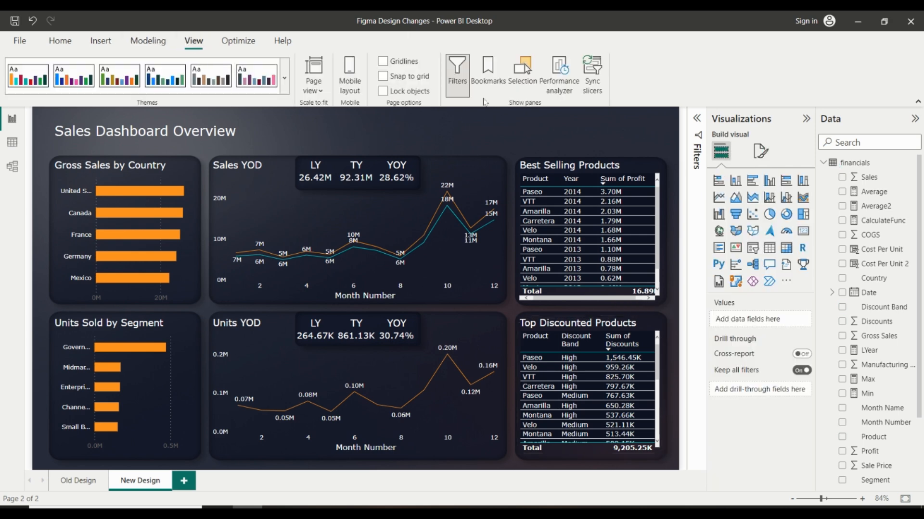
pyautogui.click(101, 41)
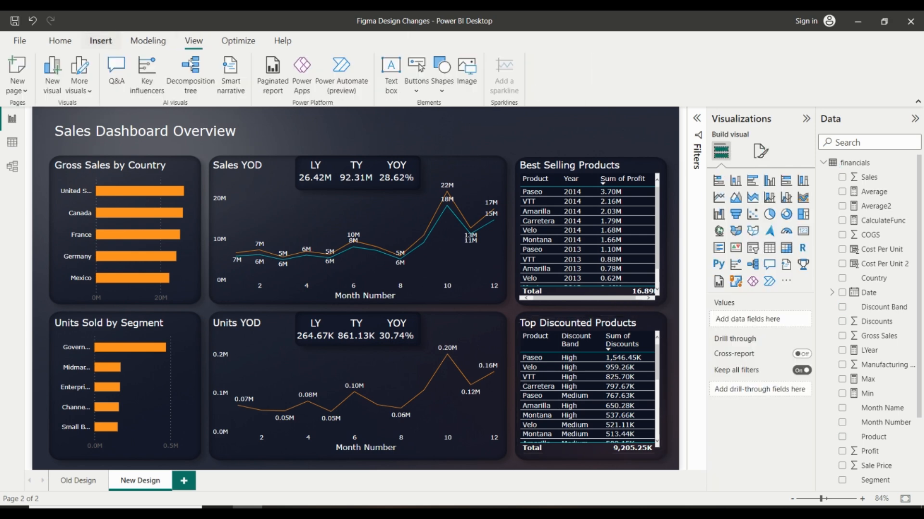
pyautogui.click(465, 77)
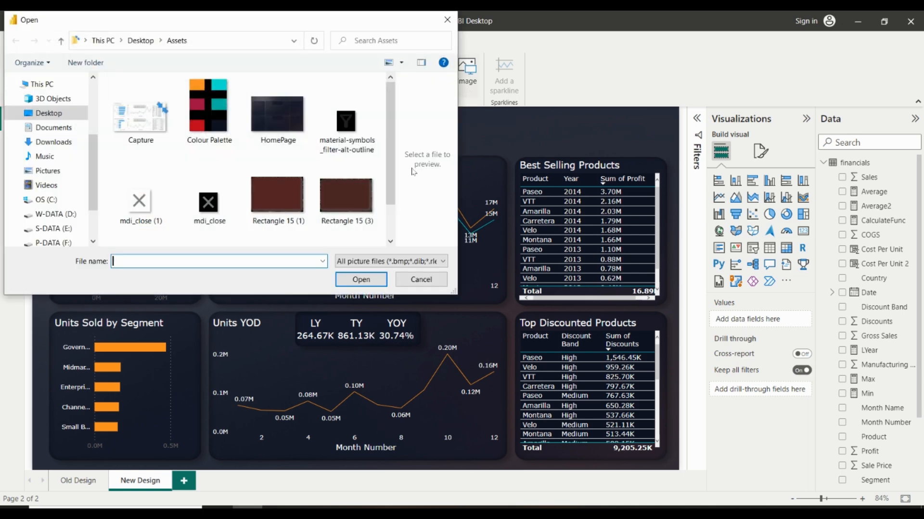
pyautogui.click(278, 208)
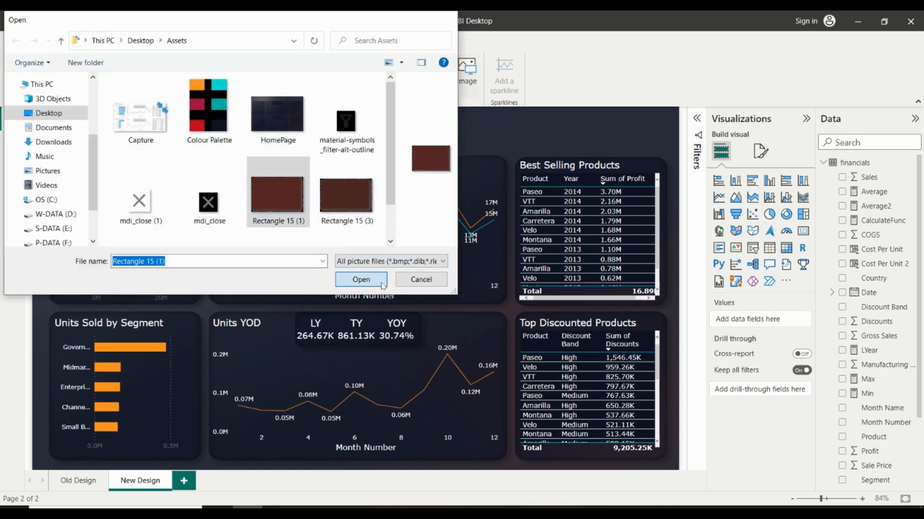
pyautogui.click(361, 279)
# Enlarge the red panel image, trim its frame height, and position it over the Best Selling Products table.
pyautogui.moveTo(231, 250); pyautogui.dragTo(627, 222)
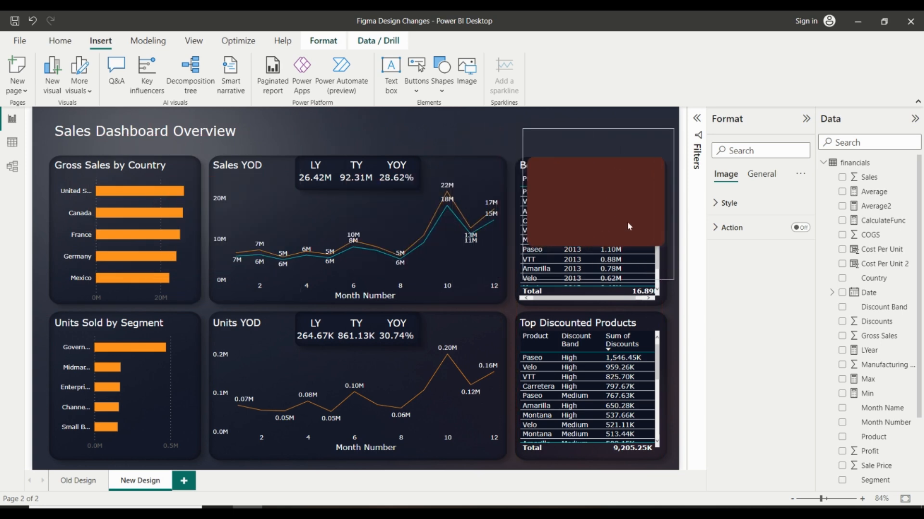
pyautogui.moveTo(525, 277); pyautogui.dragTo(502, 293)
pyautogui.moveTo(551, 269)
pyautogui.mouseDown()
pyautogui.moveTo(558, 252)
pyautogui.moveTo(550, 257)
pyautogui.mouseUp()
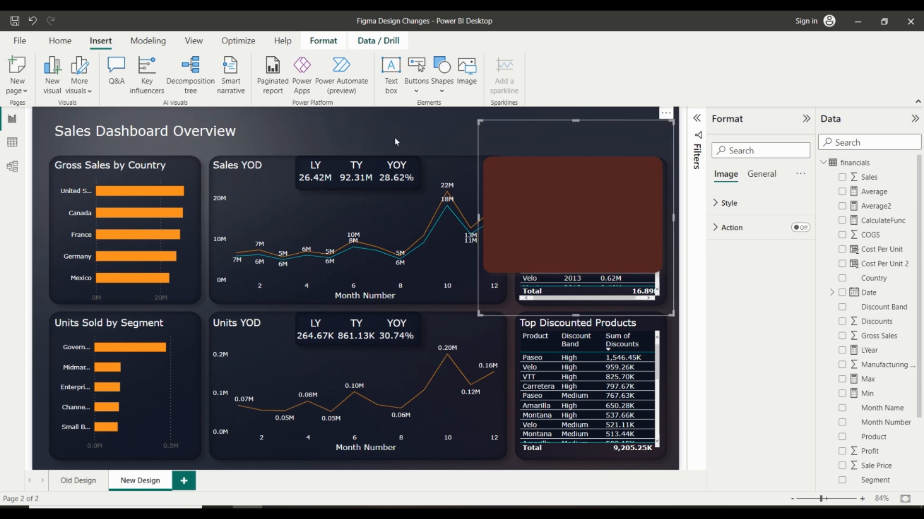
pyautogui.moveTo(581, 184); pyautogui.dragTo(580, 196)
pyautogui.moveTo(575, 135); pyautogui.dragTo(571, 196)
pyautogui.moveTo(567, 251); pyautogui.dragTo(568, 213)
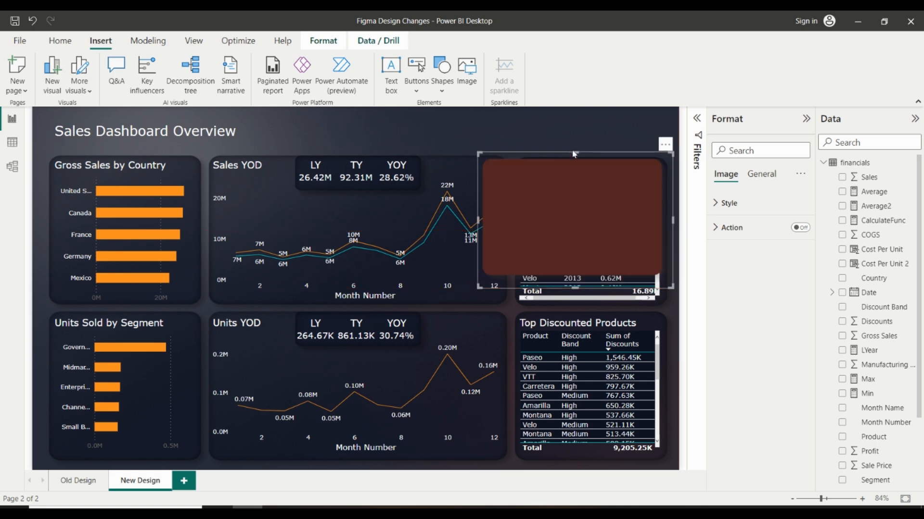
# Insert the mdi_close (1) image from the Assets folder and place it in the red panel's upper-right corner.
pyautogui.click(198, 44)
pyautogui.click(107, 40)
pyautogui.click(466, 77)
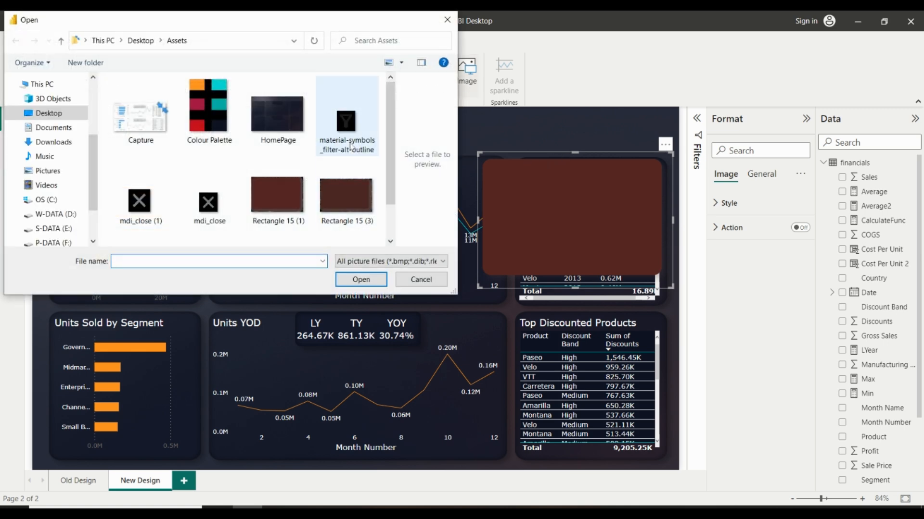
pyautogui.click(140, 201)
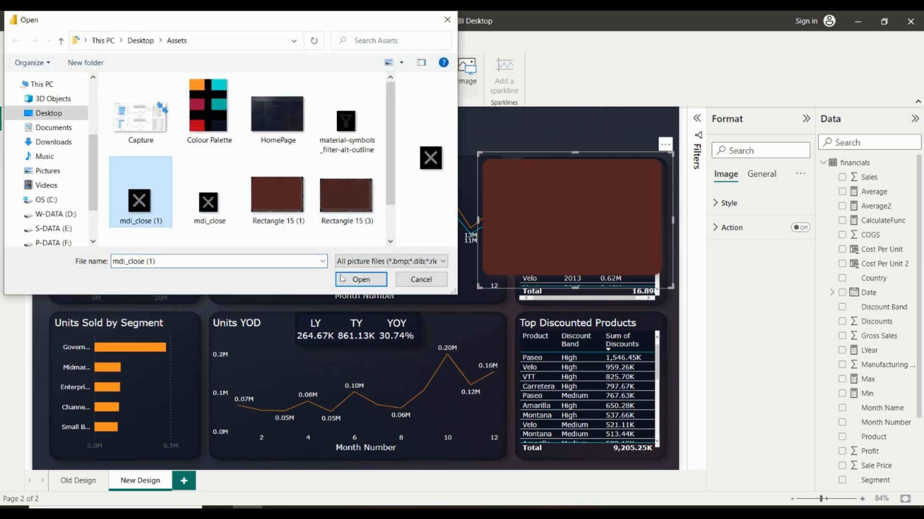
pyautogui.click(361, 280)
pyautogui.moveTo(234, 306); pyautogui.dragTo(631, 187)
pyautogui.click(621, 205)
pyautogui.click(515, 132)
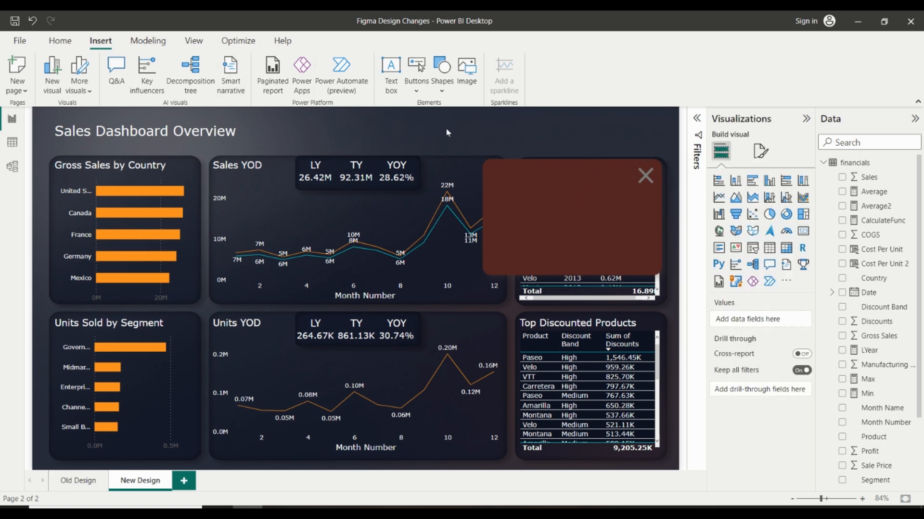
# Insert the Vector filter icon image from the Assets folder onto the New Design page.
pyautogui.click(194, 40)
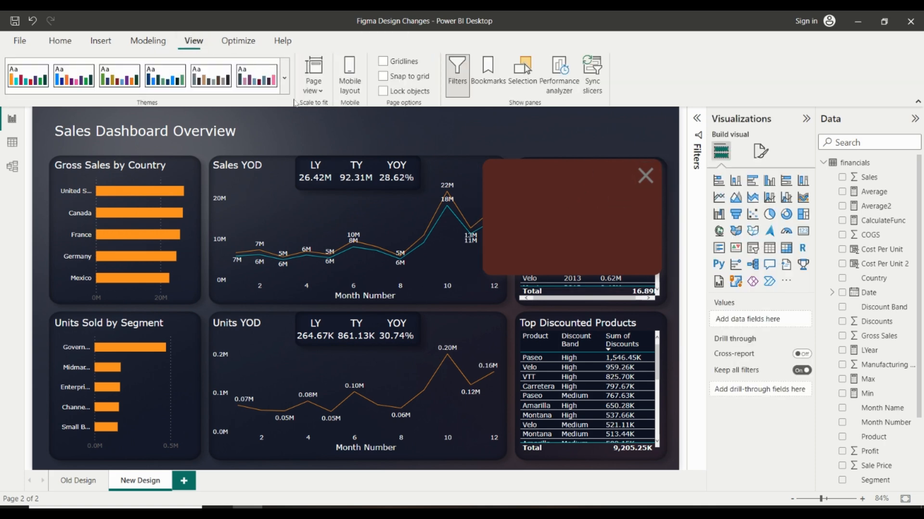
pyautogui.click(107, 40)
pyautogui.click(466, 72)
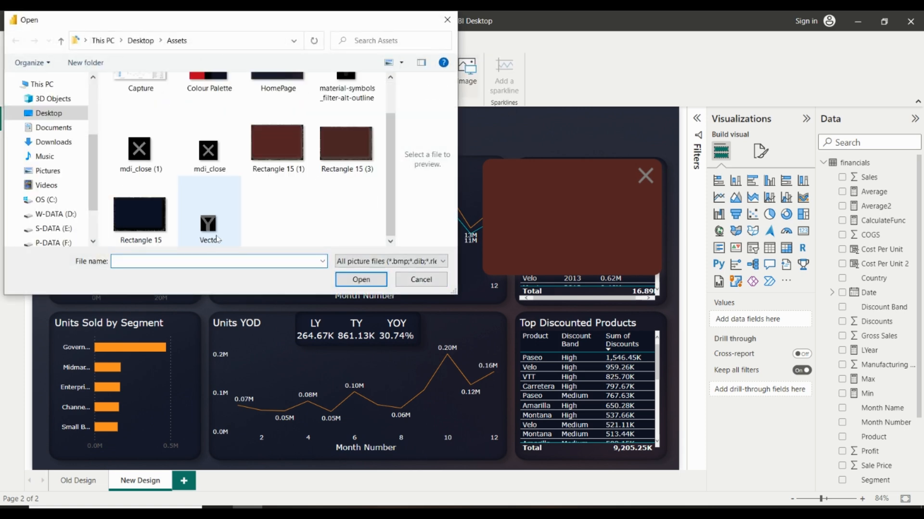
pyautogui.click(239, 208)
pyautogui.click(358, 278)
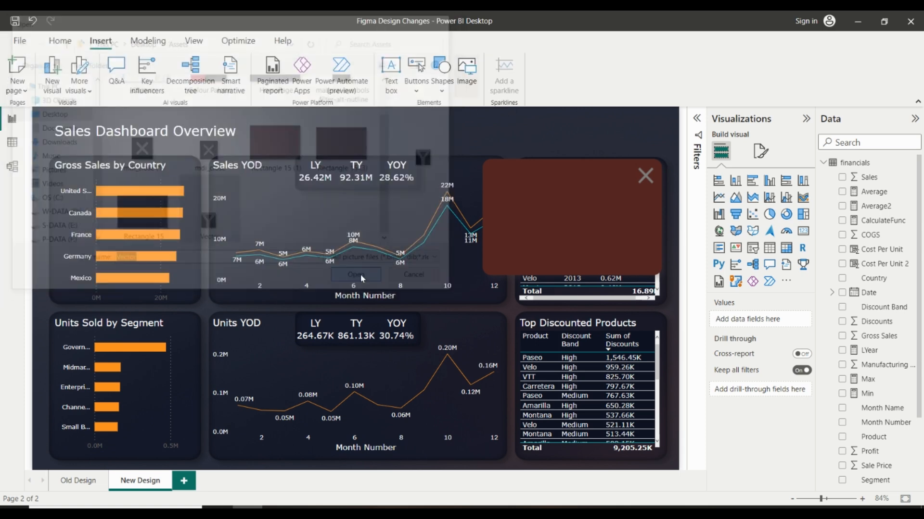
# Position the filter icon in the page header's upper-right corner, above the red panel.
pyautogui.moveTo(234, 308); pyautogui.dragTo(659, 140)
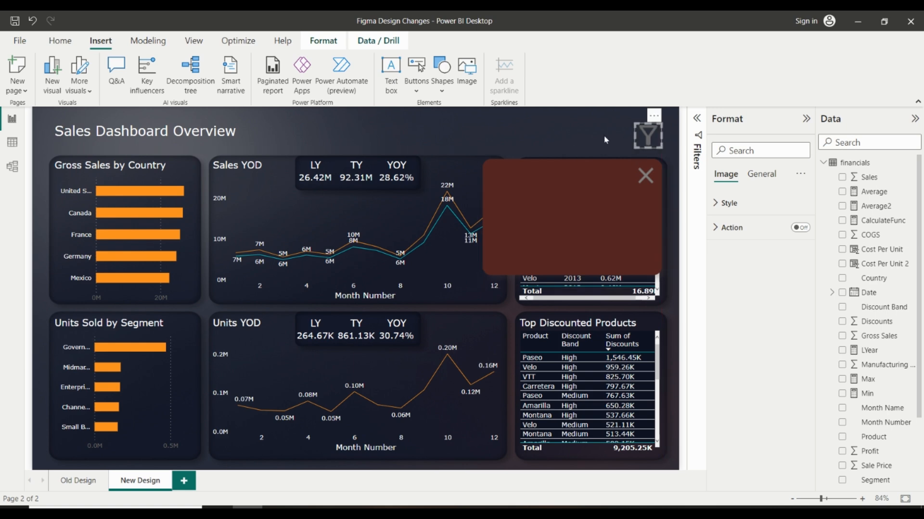
pyautogui.click(630, 139)
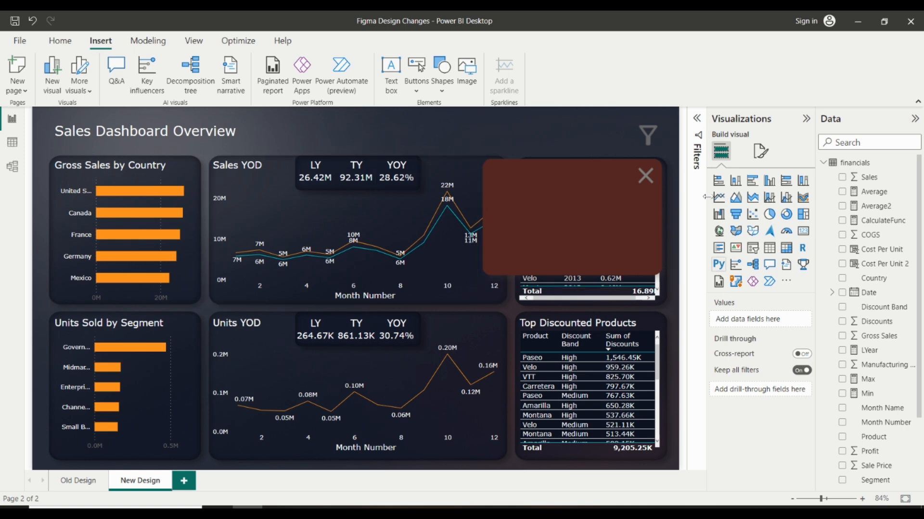
# Unhide the Country, Month Name and Year slicers and move the three images below the UnitSales group in the layer order.
pyautogui.click(194, 41)
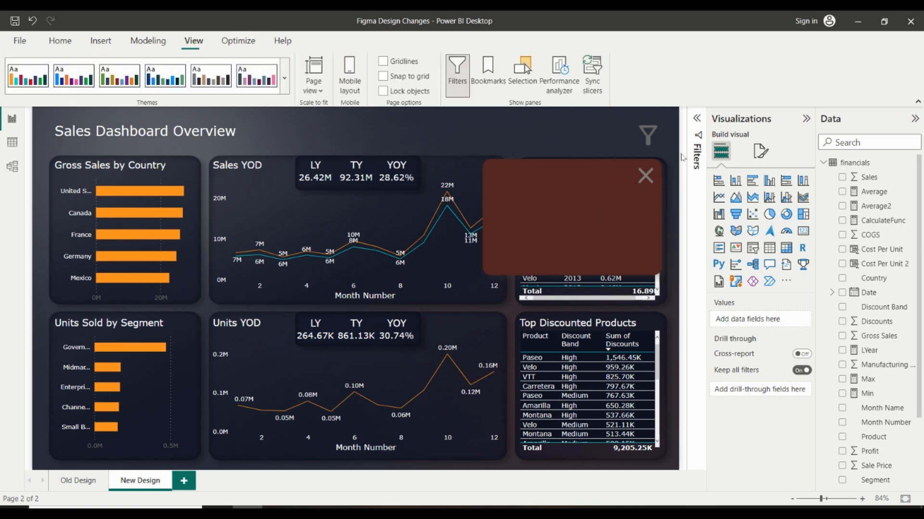
pyautogui.click(527, 93)
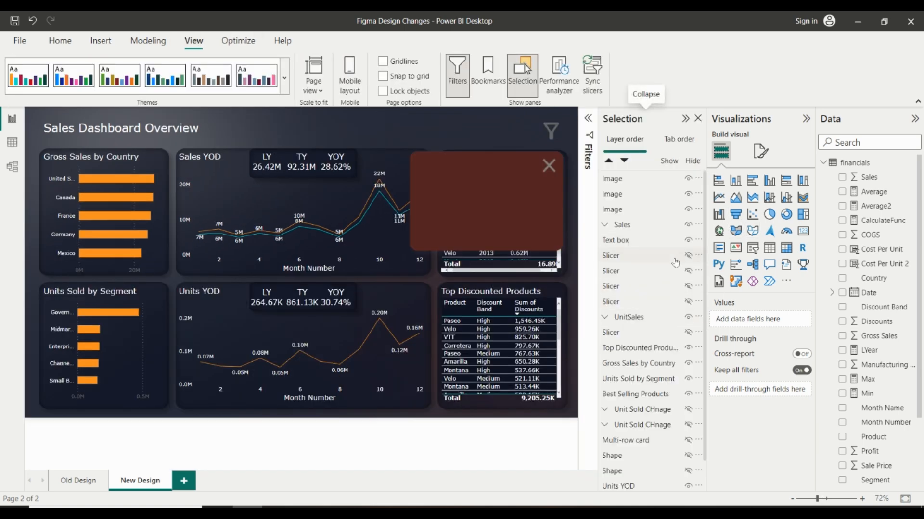
pyautogui.click(688, 256)
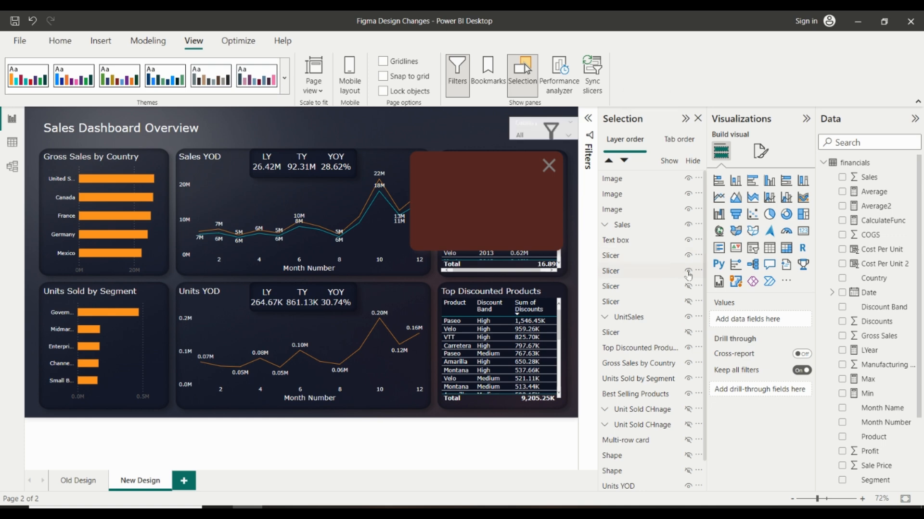
pyautogui.click(687, 256)
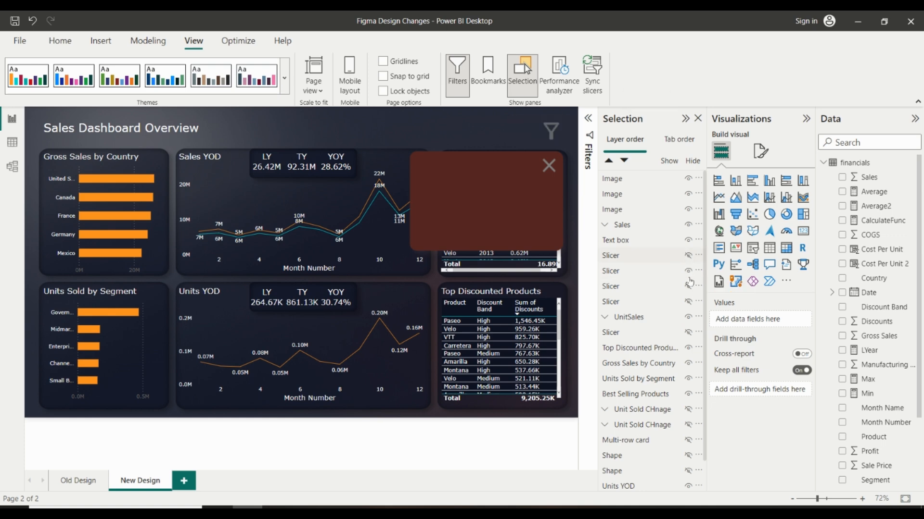
pyautogui.click(687, 288)
pyautogui.click(689, 304)
pyautogui.moveTo(625, 329)
pyautogui.mouseDown()
pyautogui.moveTo(625, 317)
pyautogui.moveTo(636, 318)
pyautogui.mouseUp()
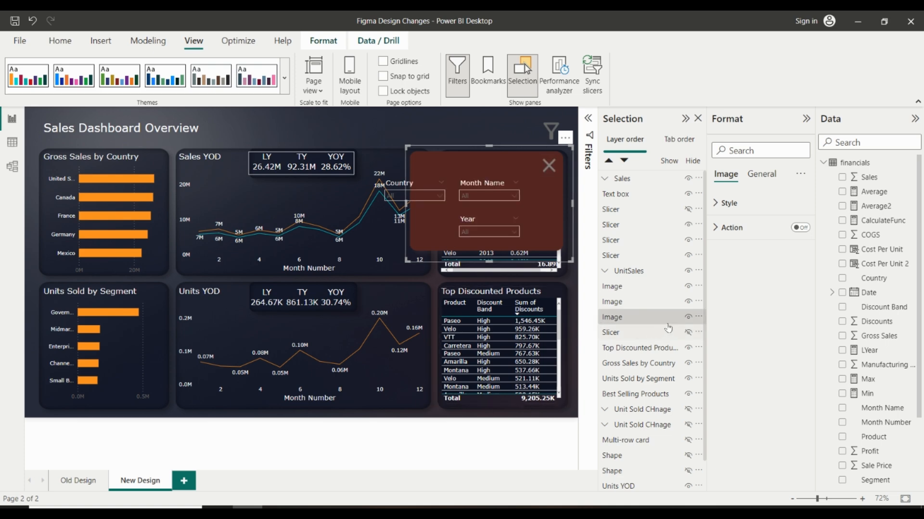
pyautogui.click(689, 333)
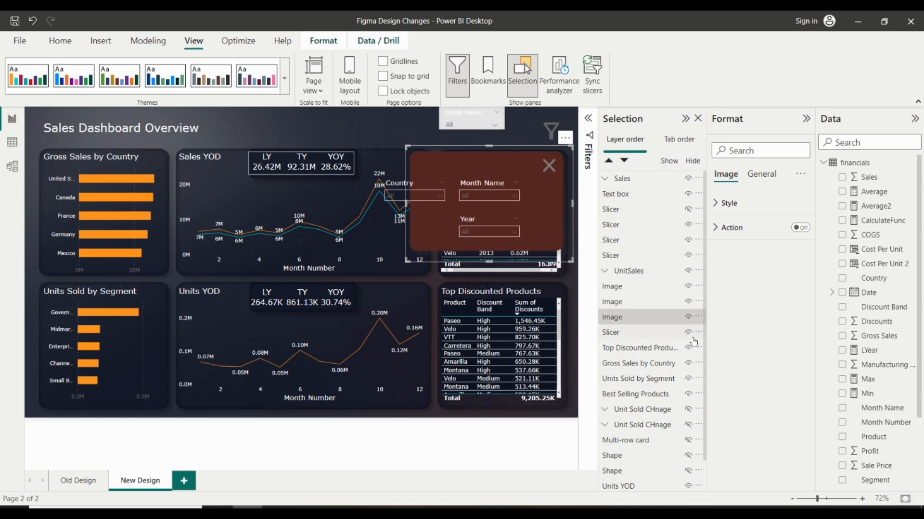
pyautogui.click(688, 333)
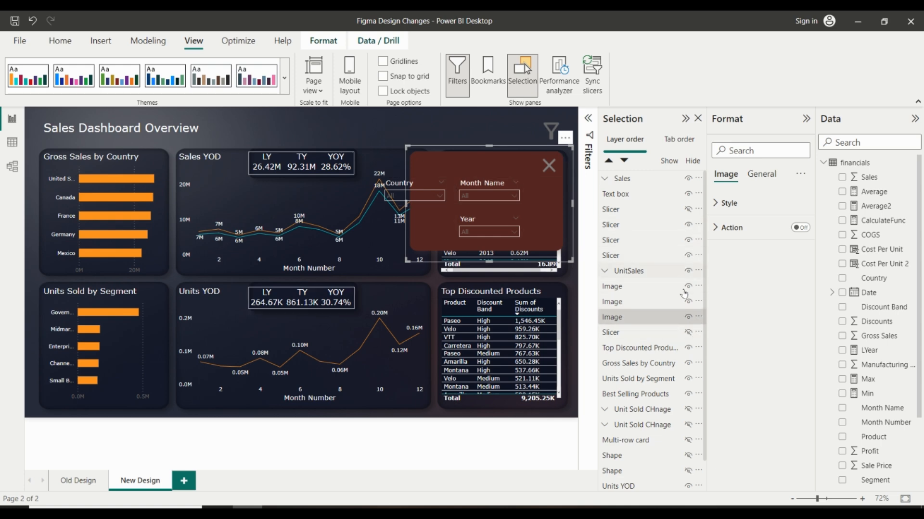
pyautogui.scroll(-1, 663, 412)
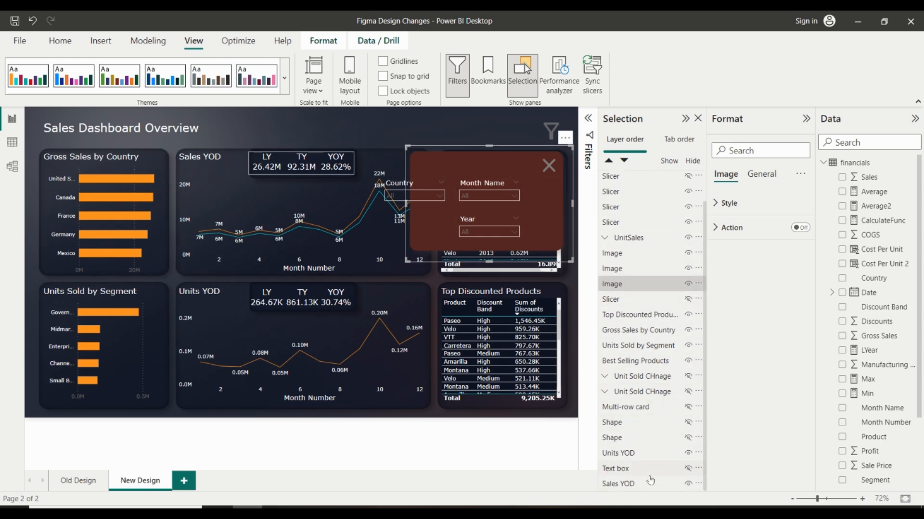
pyautogui.scroll(1, 659, 399)
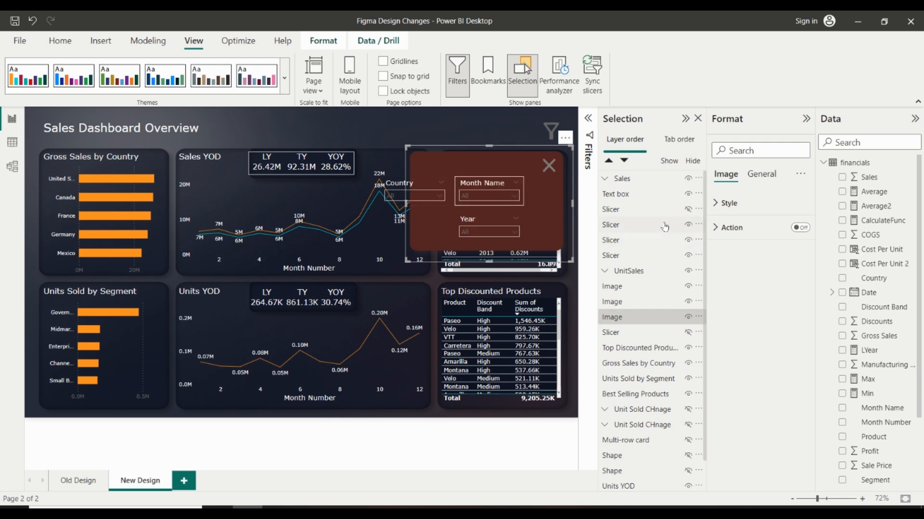
pyautogui.click(688, 210)
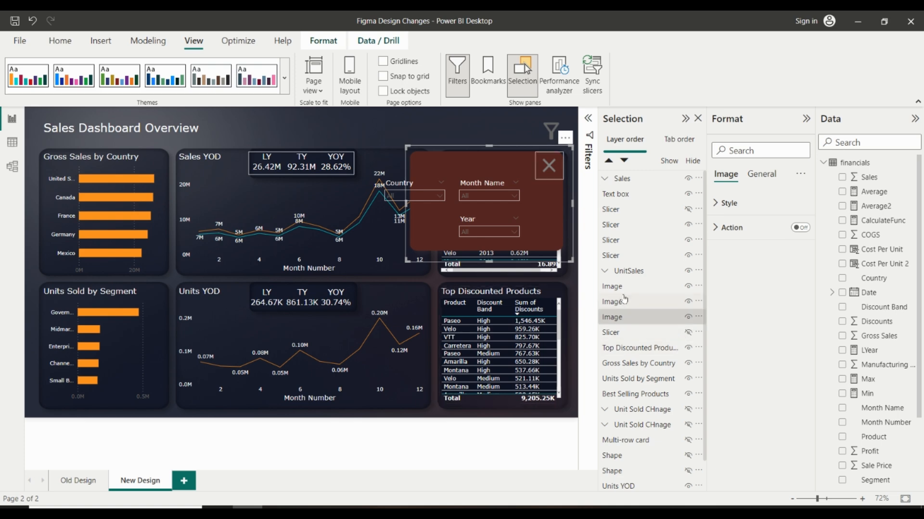
pyautogui.click(616, 210)
pyautogui.click(688, 211)
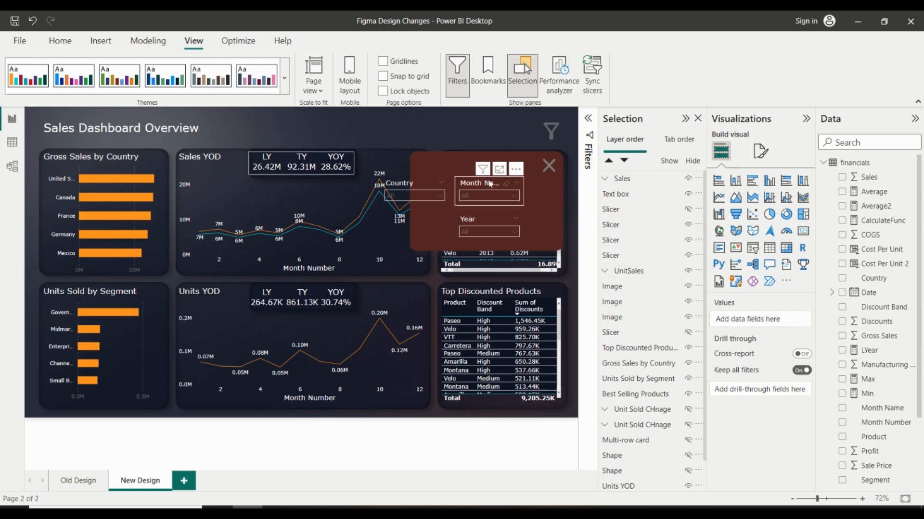
# Arrange the slicers on the red panel with Country beside Month Name and Year beneath Month Name.
pyautogui.moveTo(490, 185); pyautogui.dragTo(506, 184)
pyautogui.moveTo(426, 184); pyautogui.dragTo(520, 191)
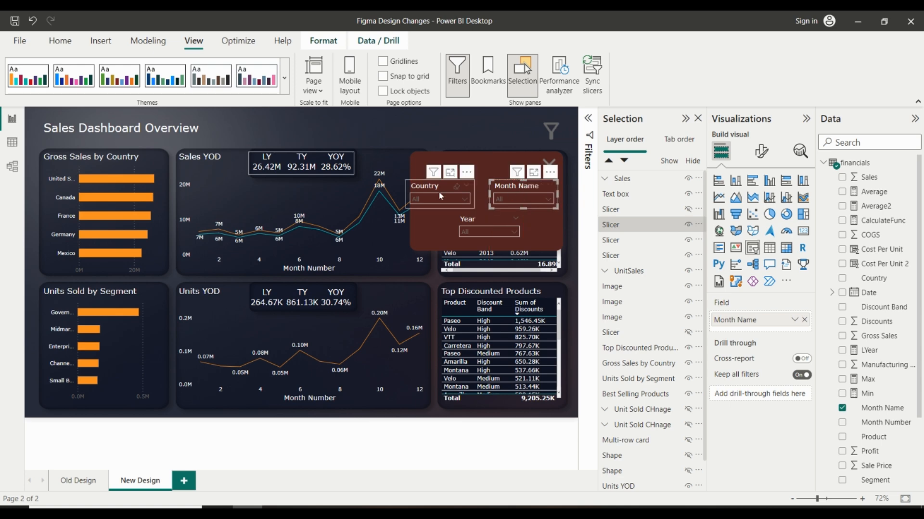
pyautogui.moveTo(437, 186); pyautogui.dragTo(519, 224)
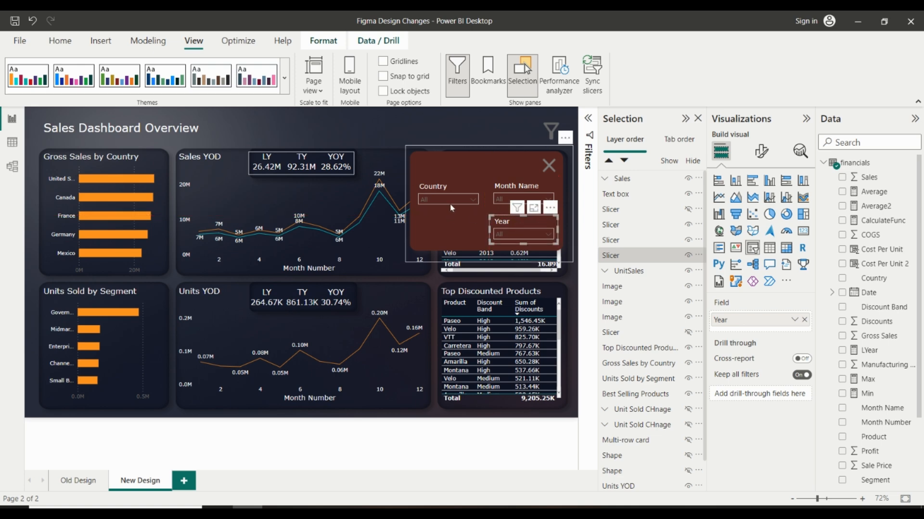
pyautogui.click(447, 195)
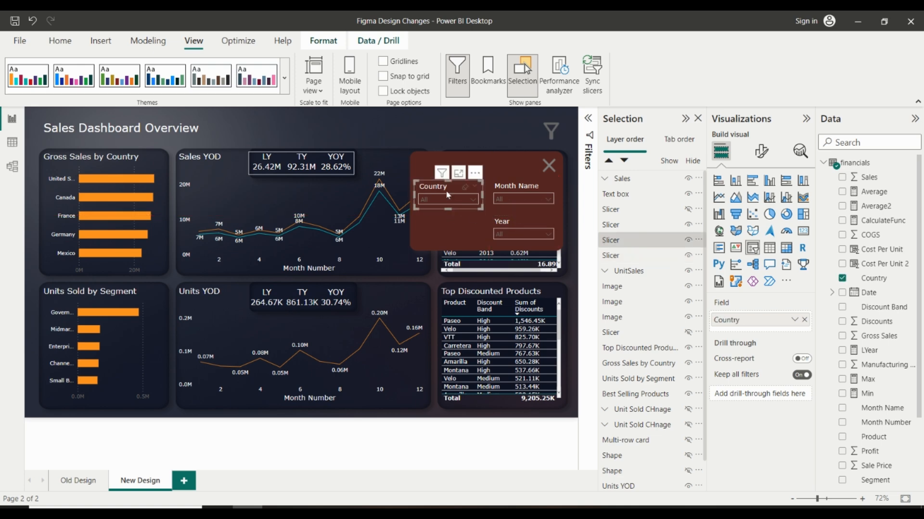
pyautogui.press('Delete')
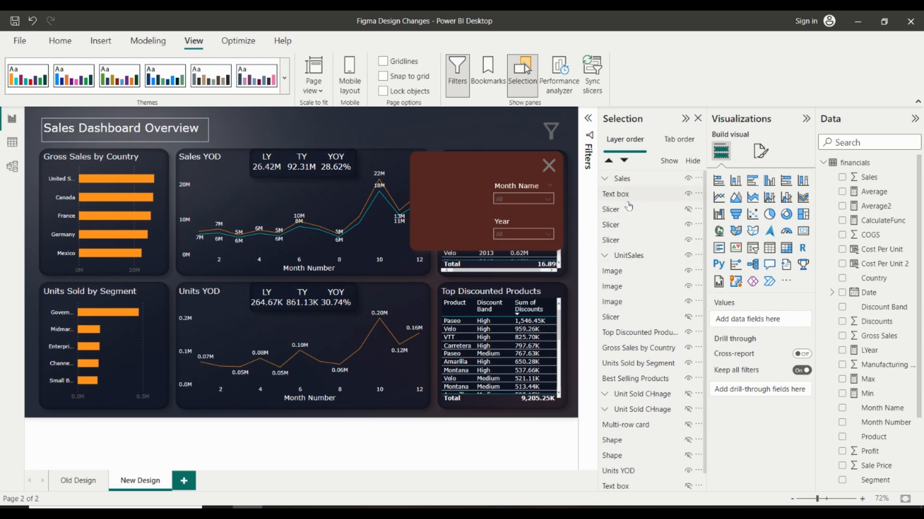
pyautogui.click(618, 226)
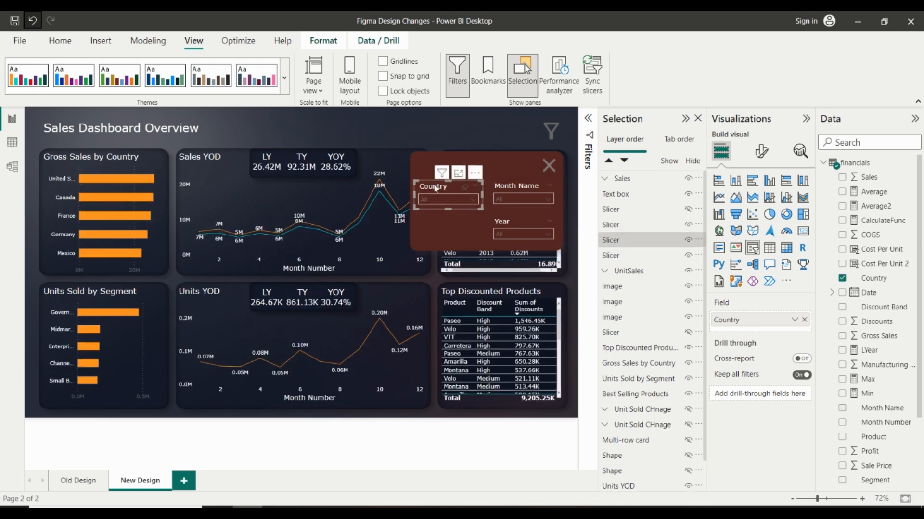
# Duplicate the Country slicer, place the copy beneath the original beside Year, and align the Month Name slicer with the upper row.
pyautogui.moveTo(431, 188); pyautogui.dragTo(445, 206)
pyautogui.hotkey('ctrl', 'v')
pyautogui.moveTo(451, 193); pyautogui.dragTo(446, 223)
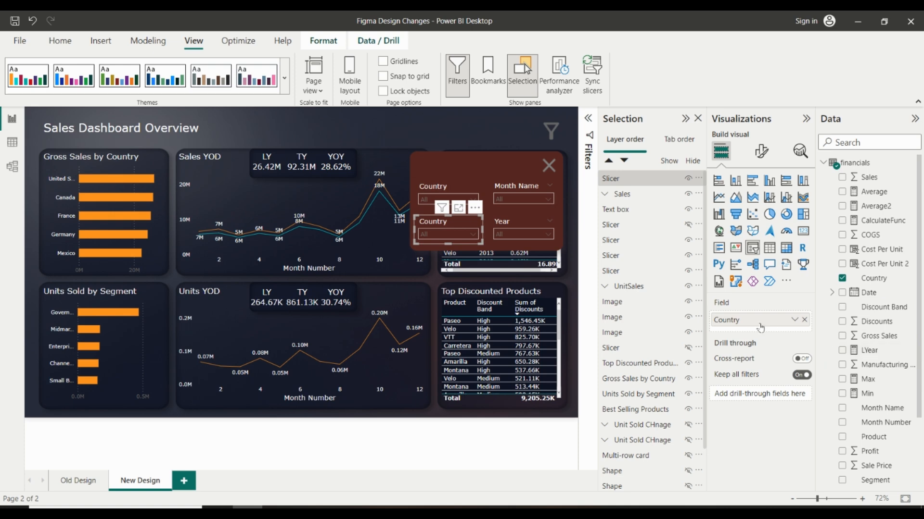
pyautogui.click(514, 194)
pyautogui.moveTo(513, 190); pyautogui.dragTo(513, 190)
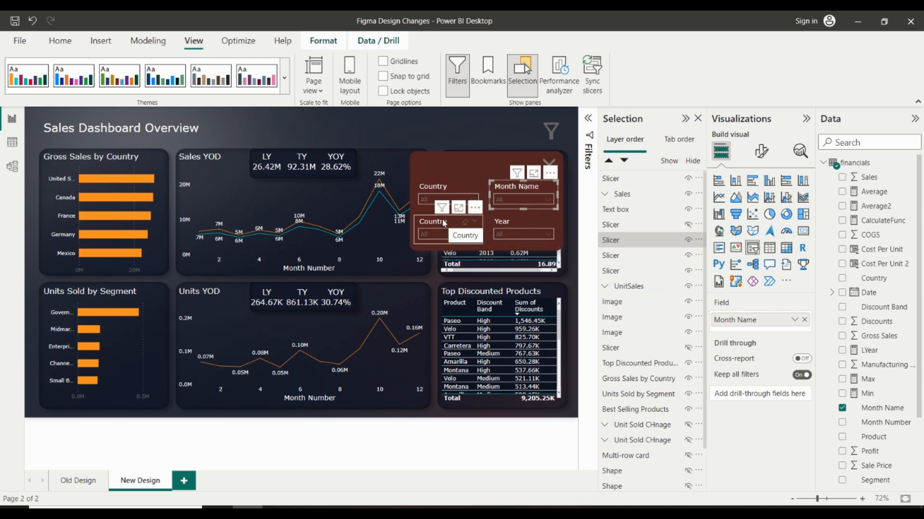
# Replace the Country field of the lower duplicate slicer with Segment.
pyautogui.click(463, 225)
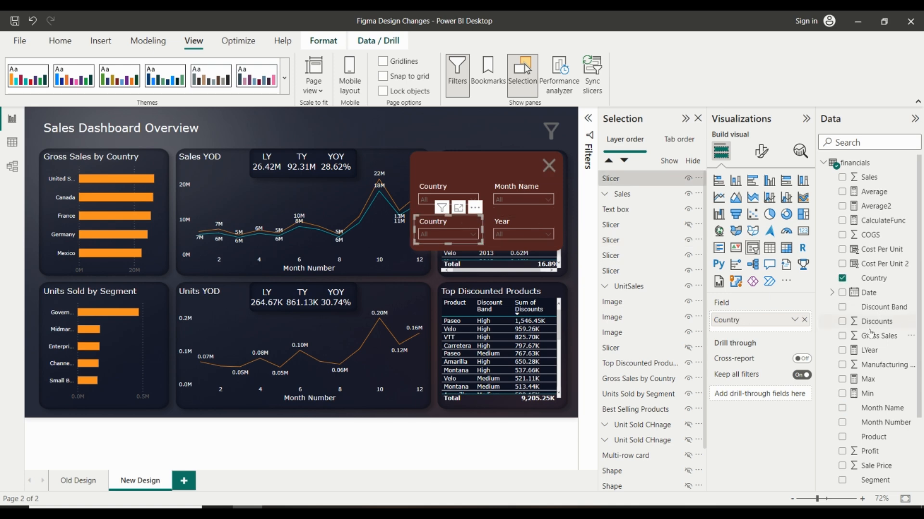
pyautogui.scroll(-1, 870, 335)
pyautogui.scroll(-1, 869, 336)
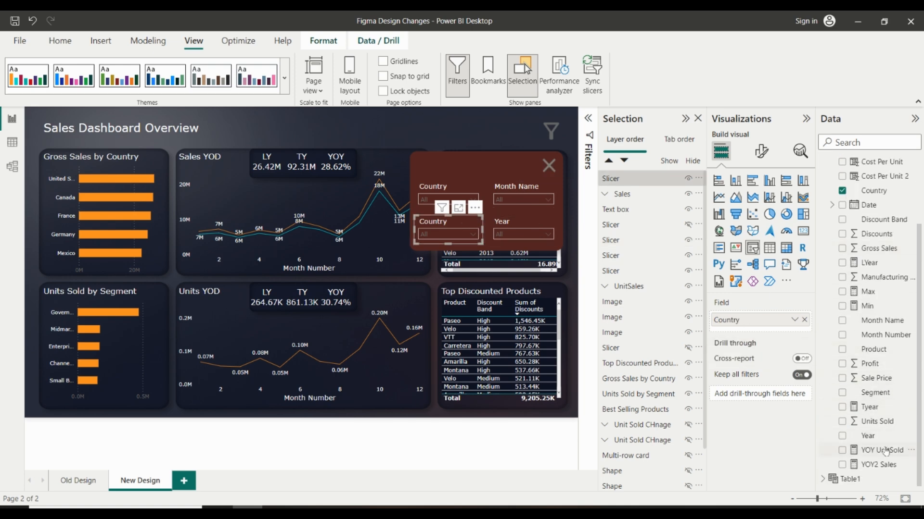
pyautogui.moveTo(892, 399); pyautogui.dragTo(726, 318)
pyautogui.click(804, 335)
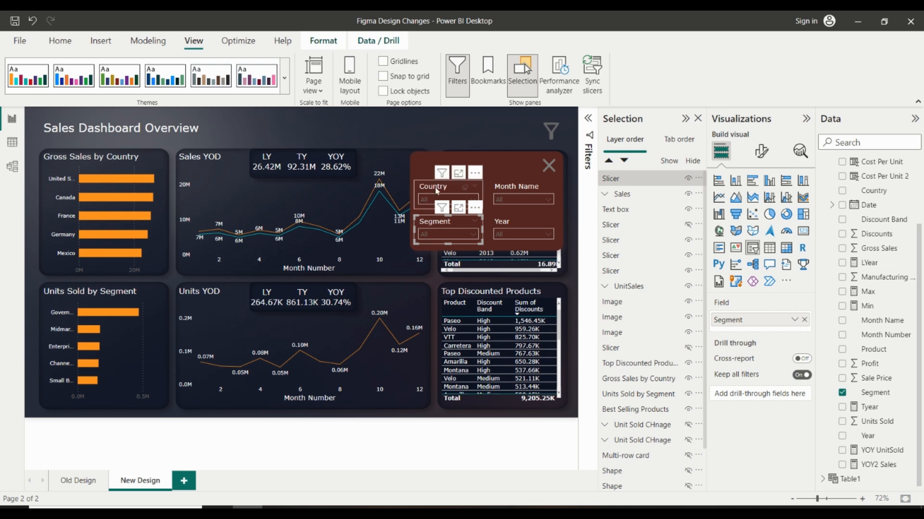
# Examine the background, border and shadow effects of the Segment slicer.
pyautogui.click(761, 151)
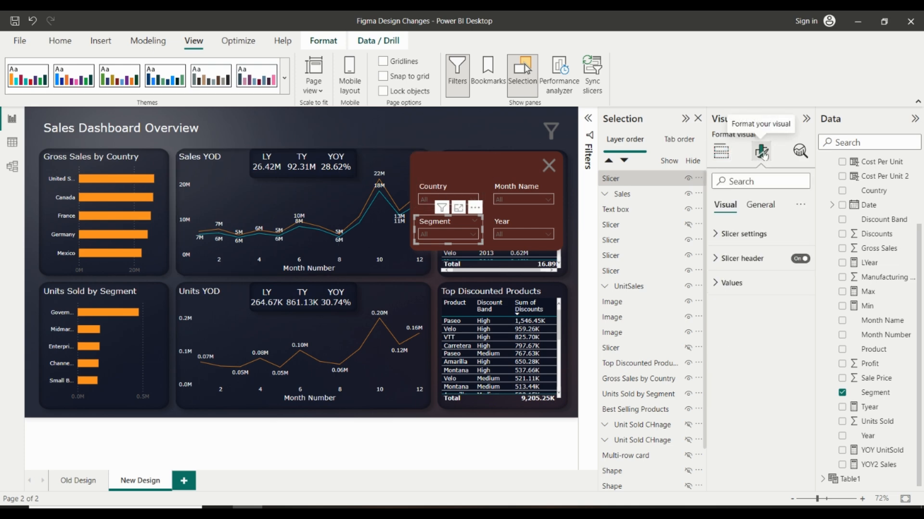
pyautogui.click(760, 205)
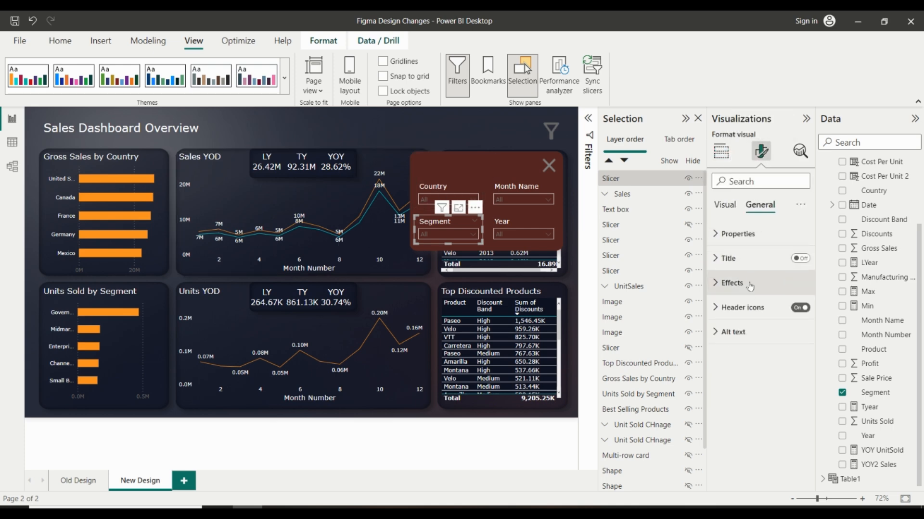
pyautogui.click(747, 282)
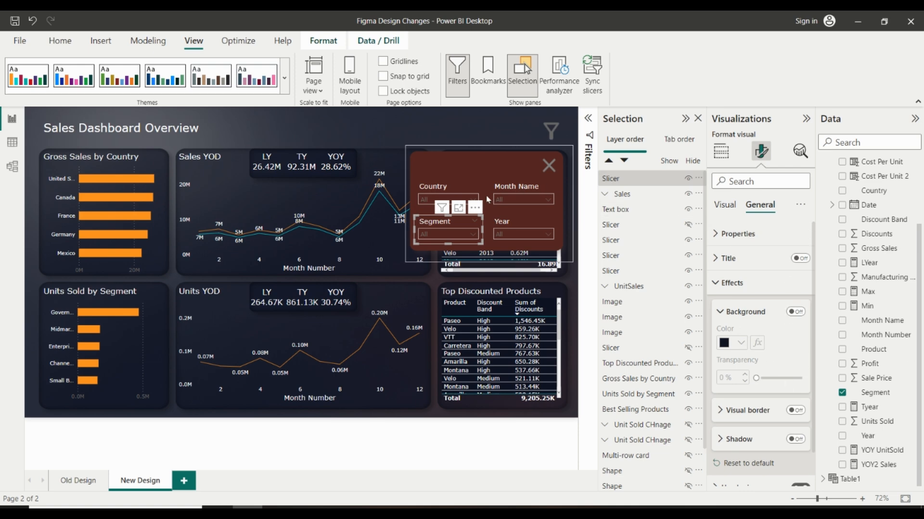
pyautogui.click(466, 151)
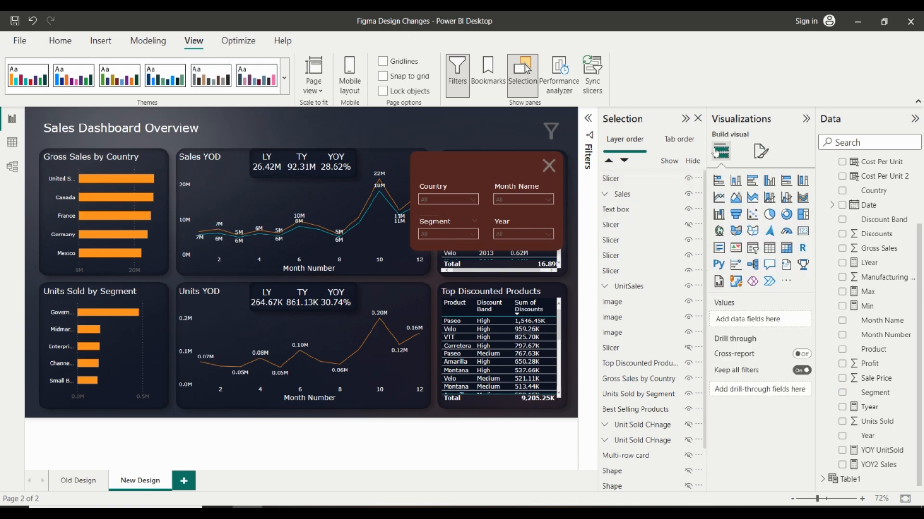
# Show the page's bookmarks and its layer order list side by side.
pyautogui.click(698, 118)
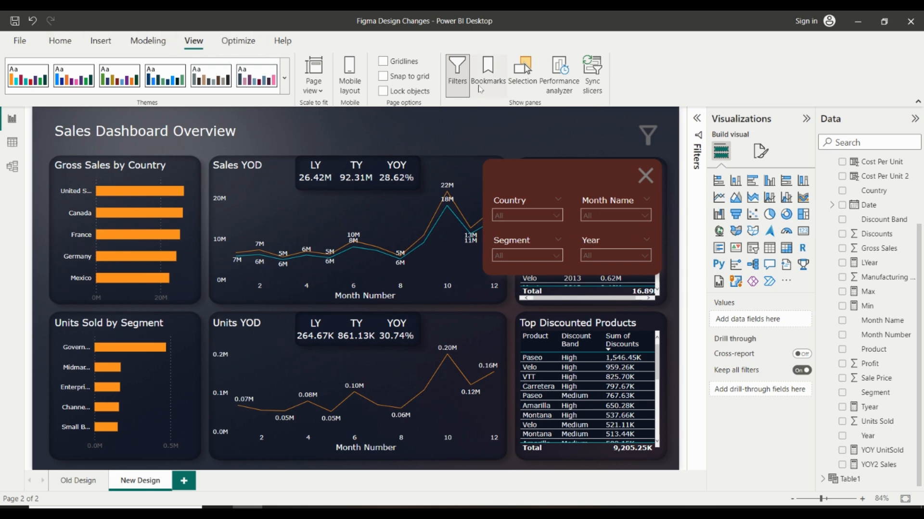
pyautogui.click(488, 72)
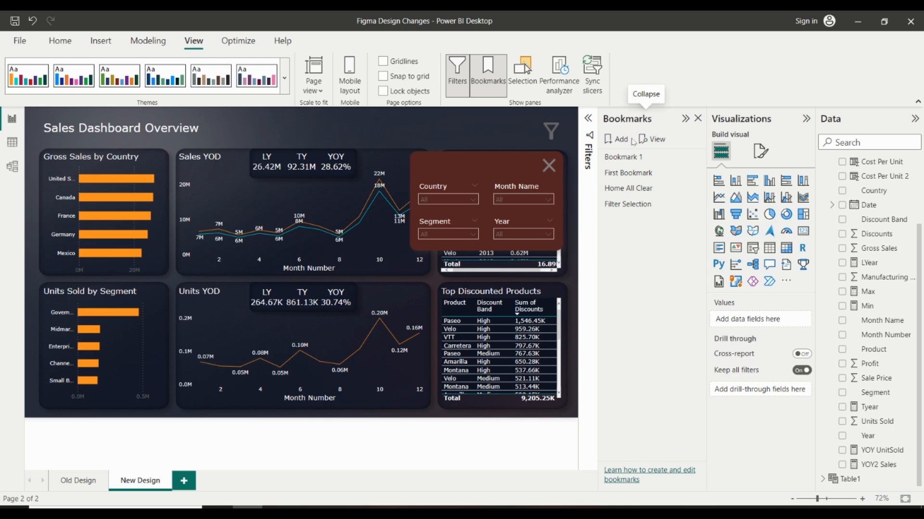
pyautogui.click(523, 75)
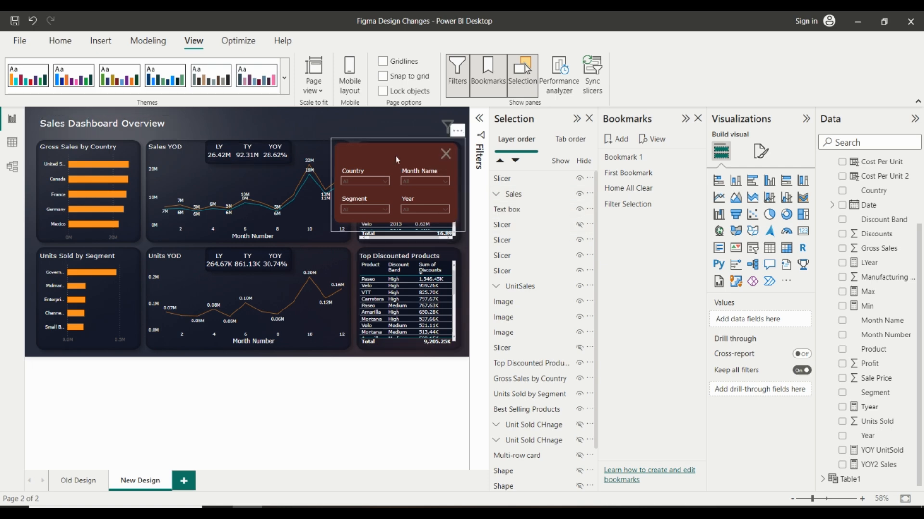
# Identify the pop-up's background image, close icon and four visible slicers in the layer order list.
pyautogui.click(529, 332)
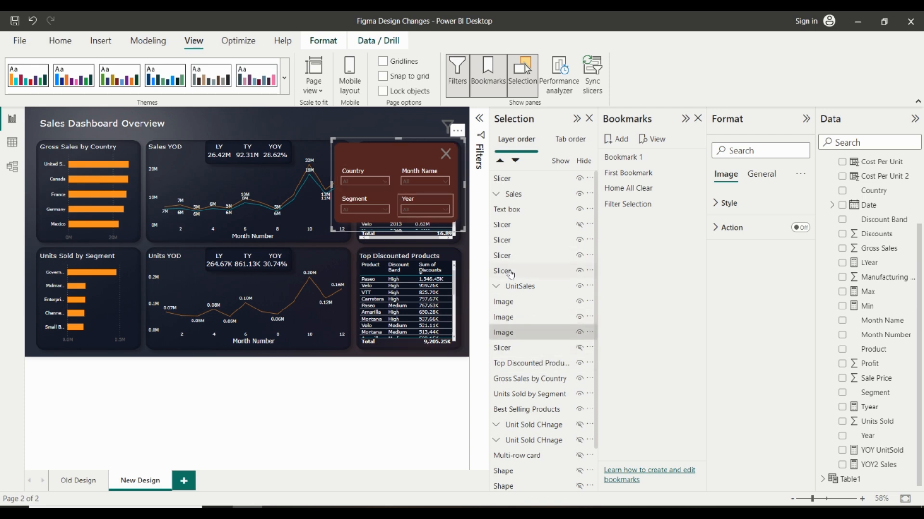
pyautogui.keyDown('ctrl'); pyautogui.click(519, 271); pyautogui.keyUp('ctrl')
pyautogui.keyDown('ctrl'); pyautogui.click(511, 256); pyautogui.keyUp('ctrl')
pyautogui.keyDown('ctrl'); pyautogui.click(519, 240); pyautogui.keyUp('ctrl')
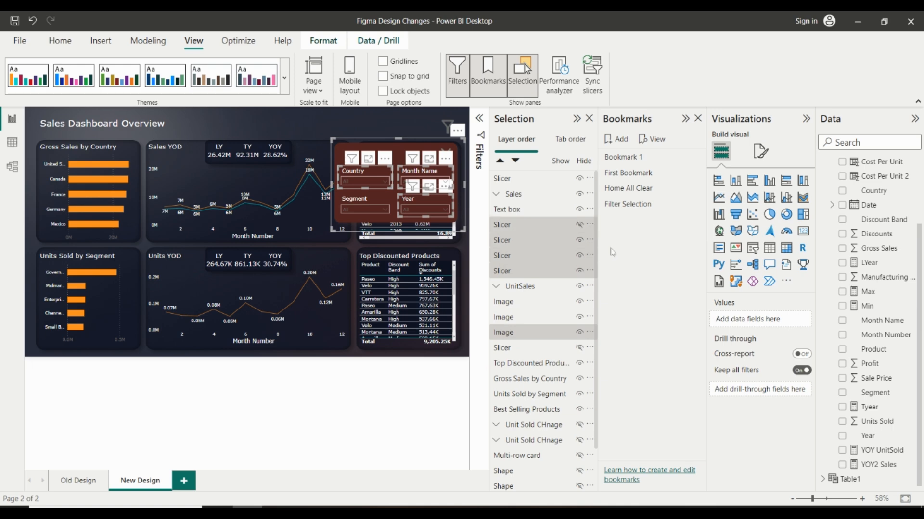
pyautogui.keyDown('ctrl'); pyautogui.click(542, 228); pyautogui.keyUp('ctrl')
pyautogui.keyDown('ctrl'); pyautogui.click(531, 179); pyautogui.keyUp('ctrl')
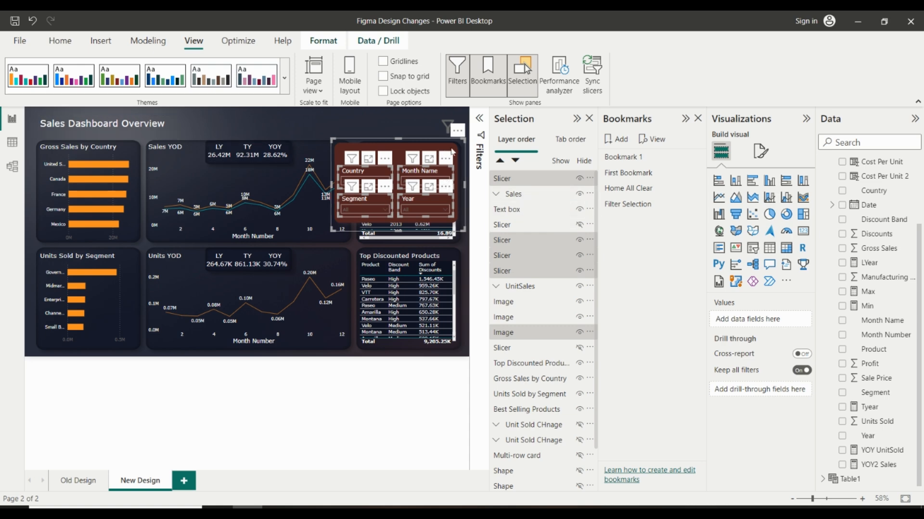
pyautogui.keyDown('ctrl'); pyautogui.click(529, 317); pyautogui.keyUp('ctrl')
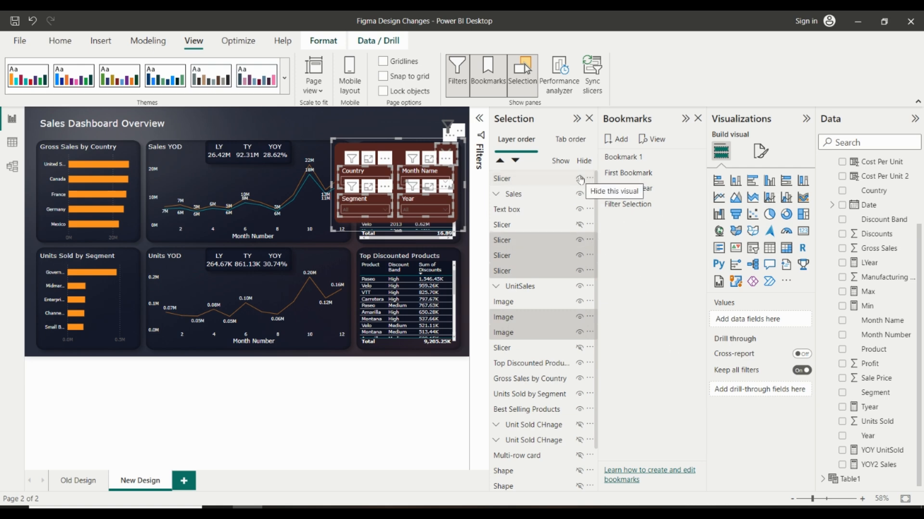
# Hide the pop-up's four slicers, close icon and background image, and update the Home All Clear bookmark with this view.
pyautogui.click(581, 179)
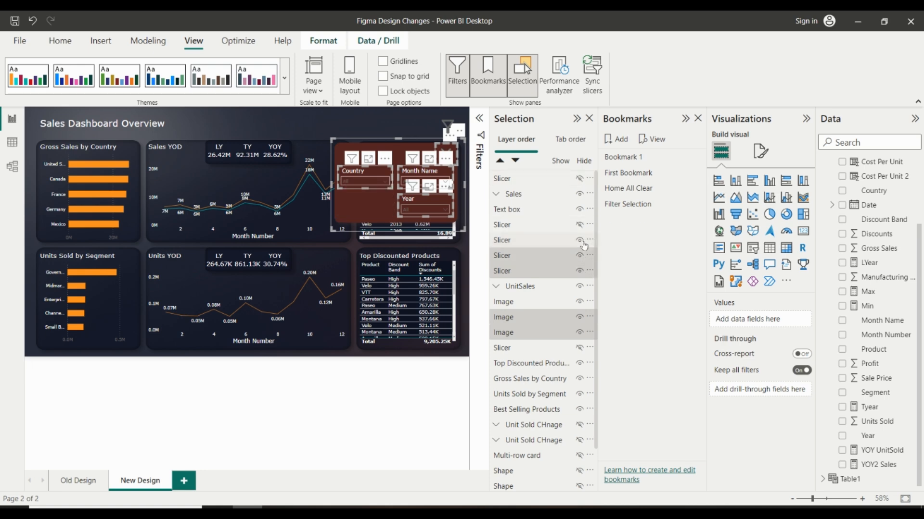
pyautogui.rightClick(583, 242)
pyautogui.click(578, 240)
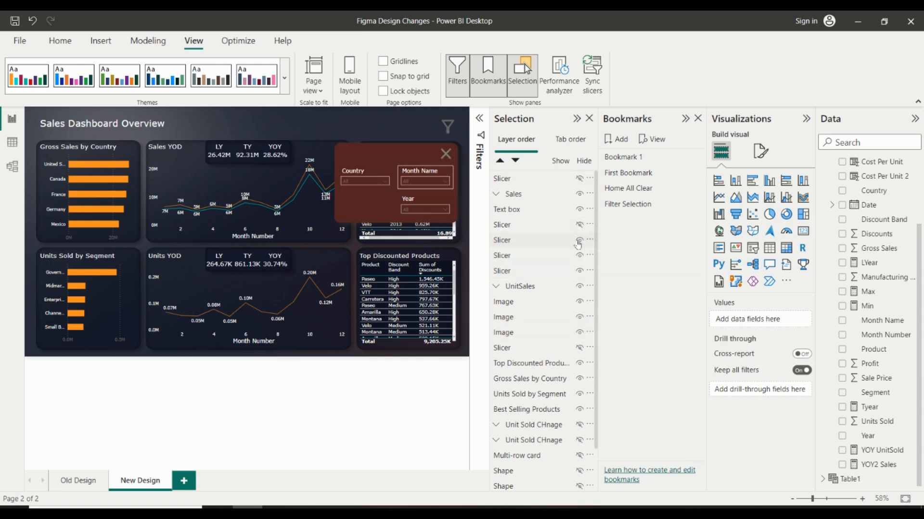
pyautogui.click(581, 257)
pyautogui.click(581, 274)
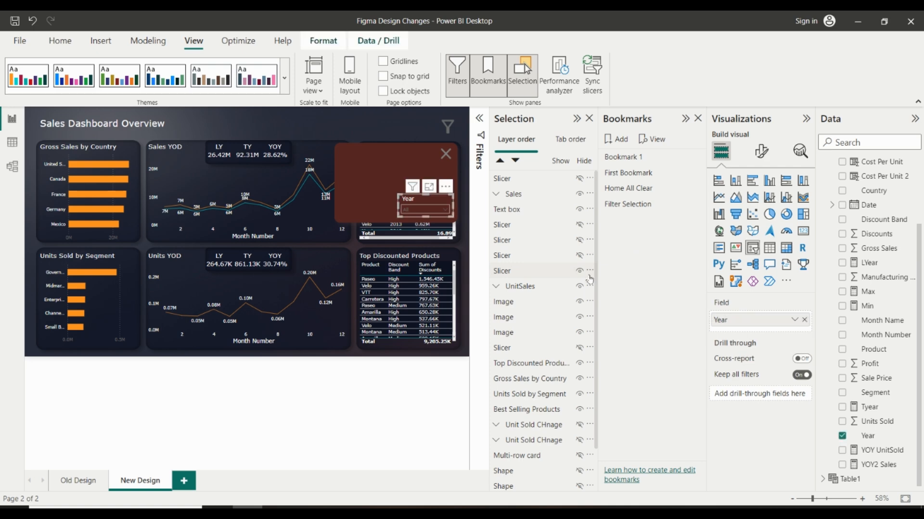
pyautogui.click(580, 272)
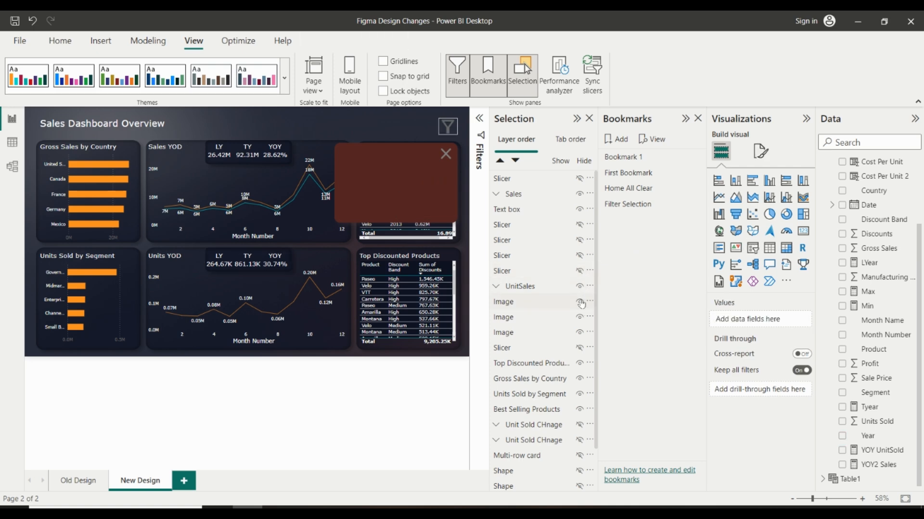
pyautogui.click(581, 317)
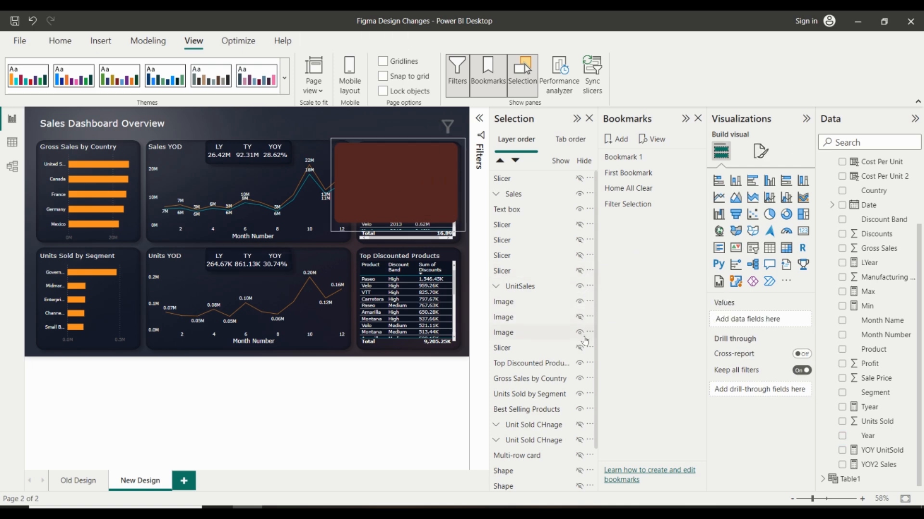
pyautogui.click(581, 332)
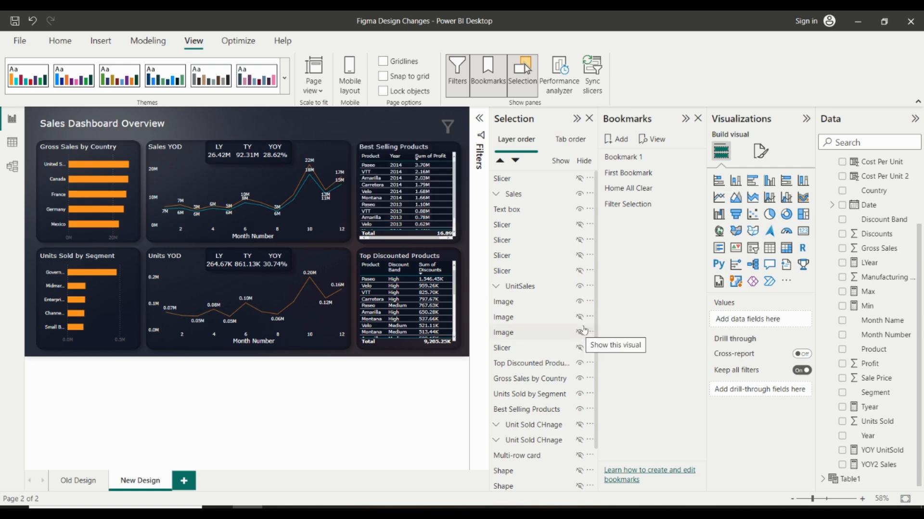
pyautogui.click(695, 188)
pyautogui.click(737, 197)
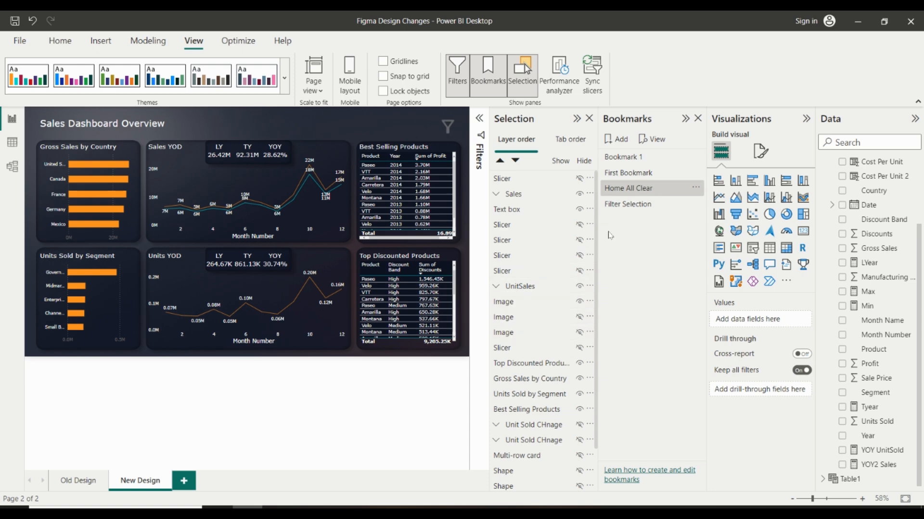
# Show the pop-up's slicers, close icon and background image again, and update the Filter Selection bookmark with this view.
pyautogui.click(580, 179)
pyautogui.click(580, 332)
pyautogui.click(580, 271)
pyautogui.click(579, 256)
pyautogui.click(580, 240)
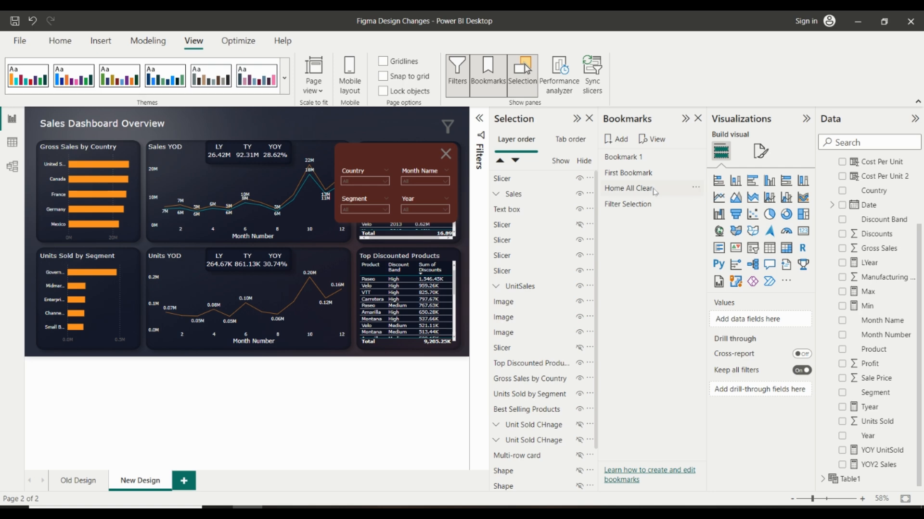
pyautogui.click(696, 206)
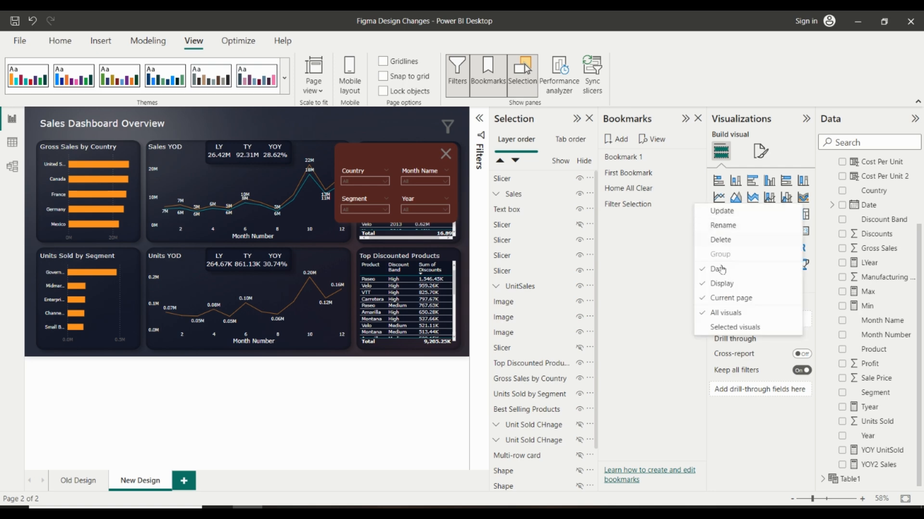
pyautogui.click(722, 212)
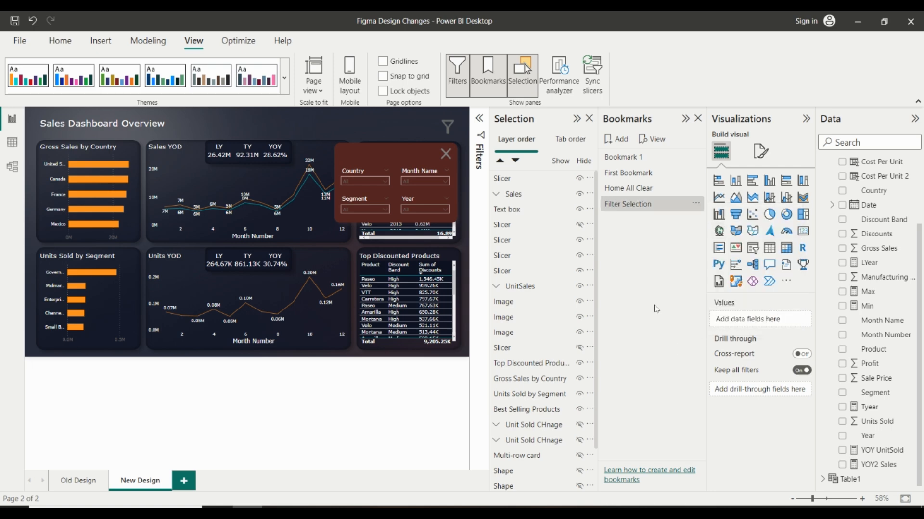
# Turn on the close (X) icon's action with type Bookmark and assign it the Home All Clear bookmark.
pyautogui.click(446, 123)
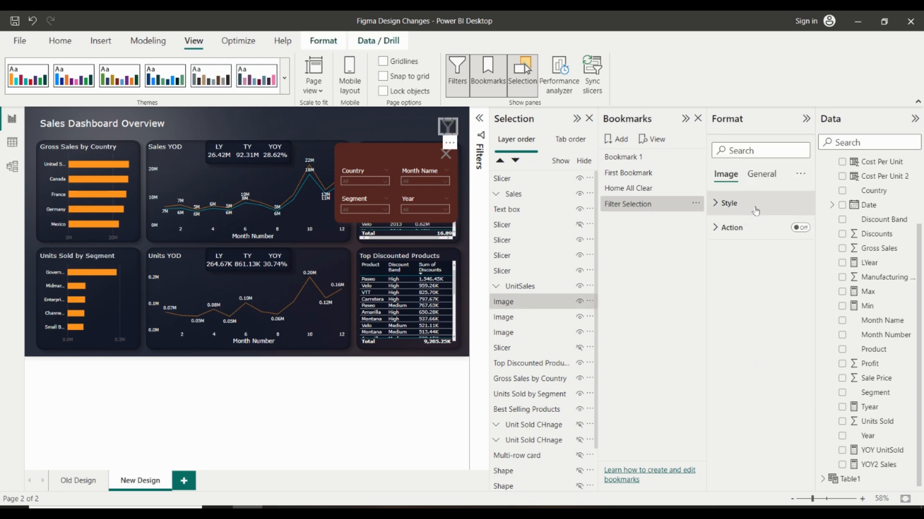
pyautogui.click(452, 157)
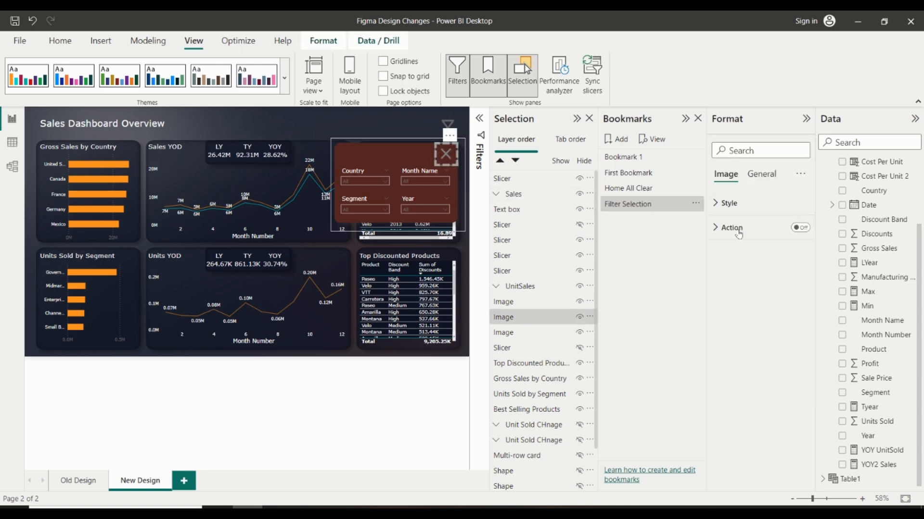
pyautogui.click(800, 228)
pyautogui.click(796, 258)
pyautogui.click(758, 288)
pyautogui.click(770, 317)
pyautogui.click(762, 320)
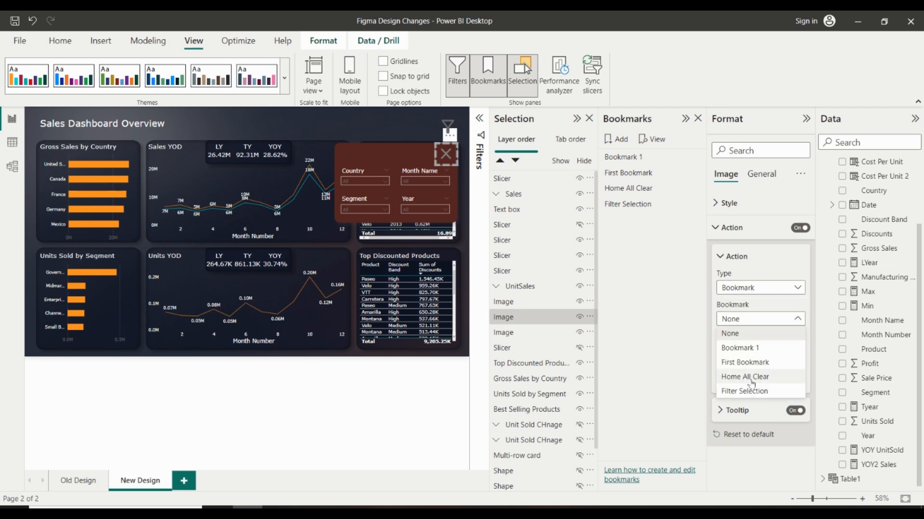
pyautogui.click(745, 377)
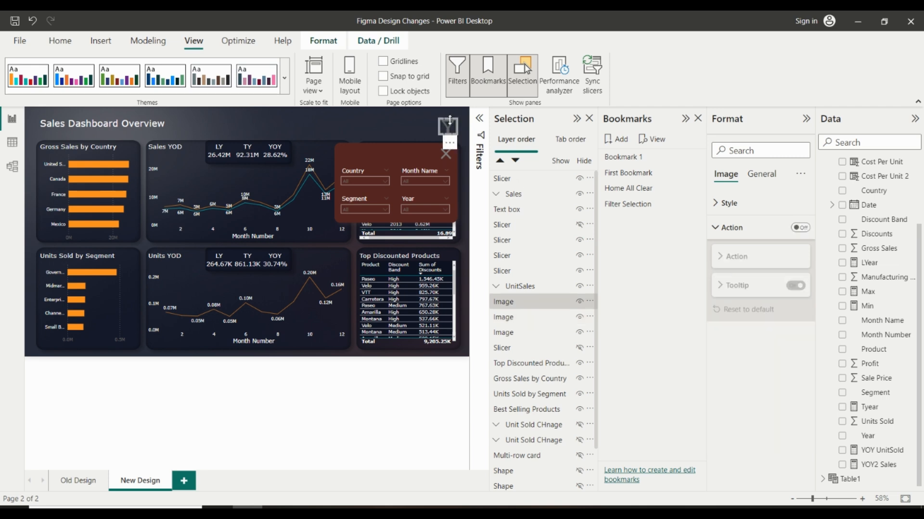
# Turn on the funnel icon's action with type Bookmark and assign it the Filter Selection bookmark.
pyautogui.click(800, 227)
pyautogui.click(789, 254)
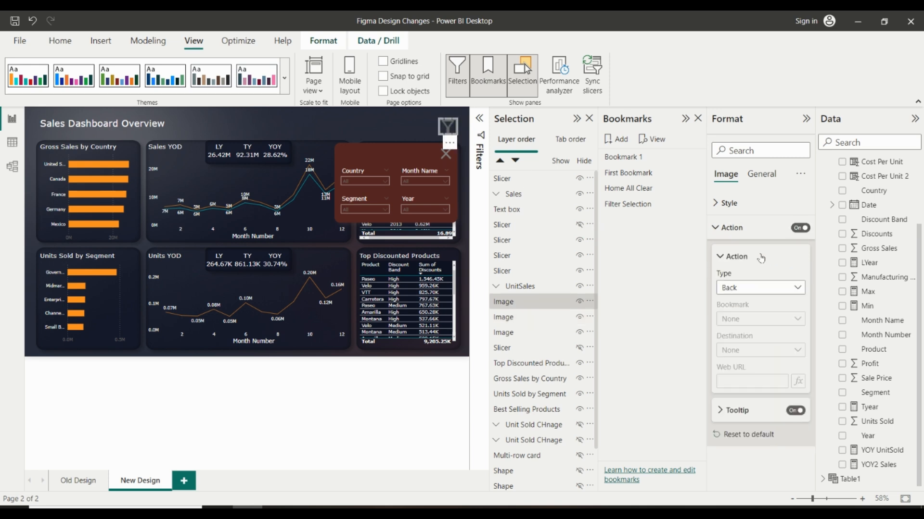
pyautogui.click(743, 288)
pyautogui.click(749, 318)
pyautogui.click(755, 288)
pyautogui.click(733, 314)
pyautogui.click(732, 319)
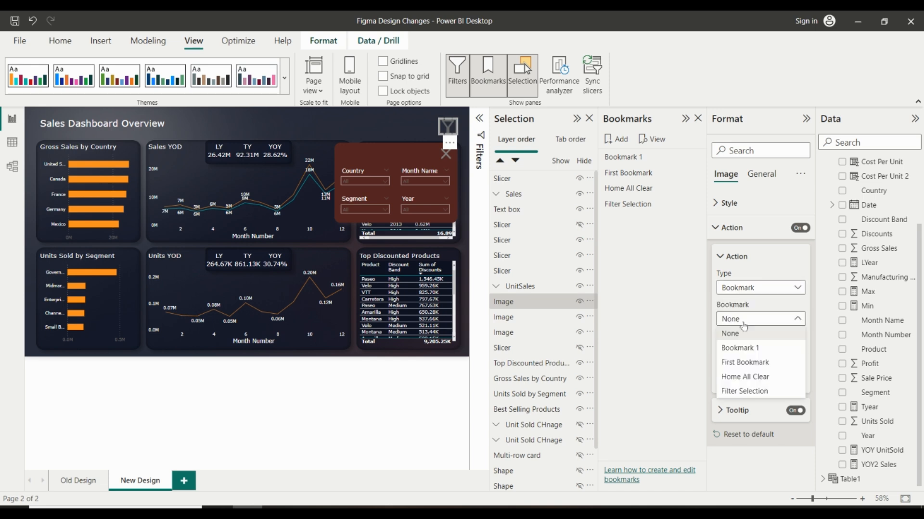
pyautogui.click(754, 391)
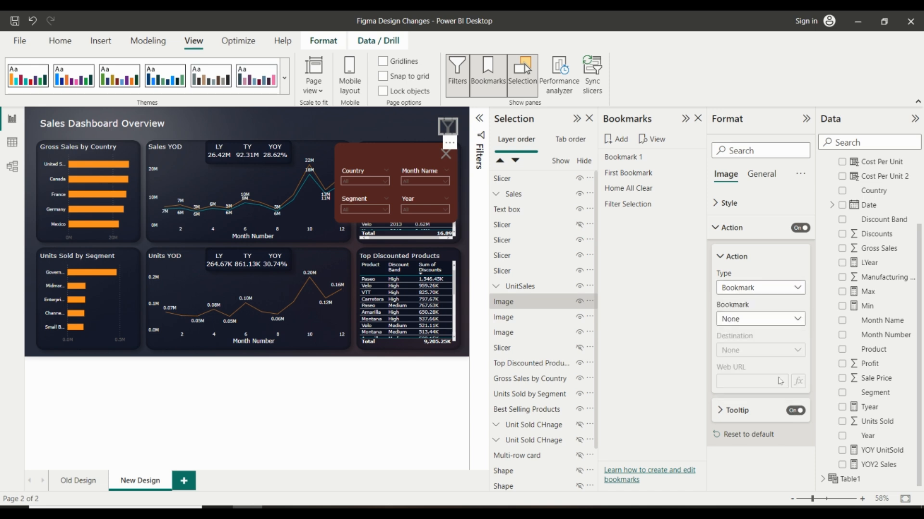
# Test closing and reopening the pop-up with its X and funnel icons, and check the Month Name slicer's list.
pyautogui.click(450, 154)
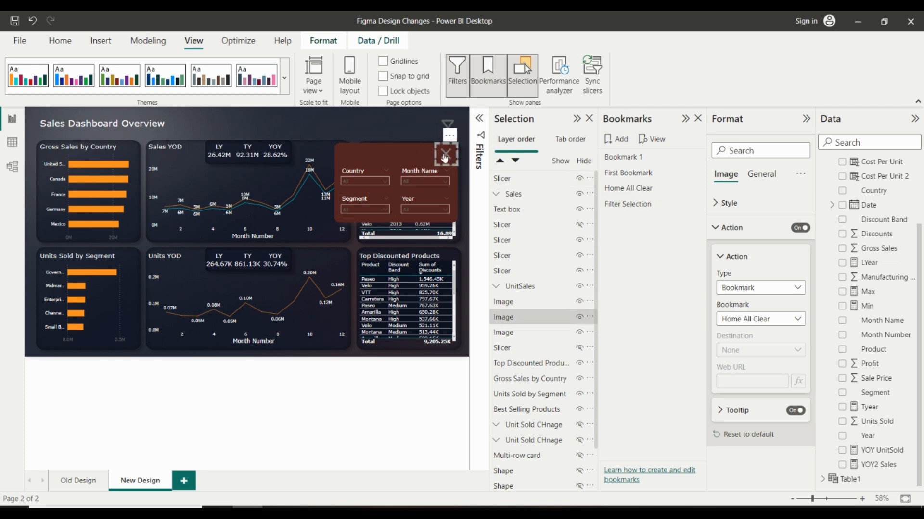
pyautogui.keyDown('ctrl'); pyautogui.click(446, 154); pyautogui.keyUp('ctrl')
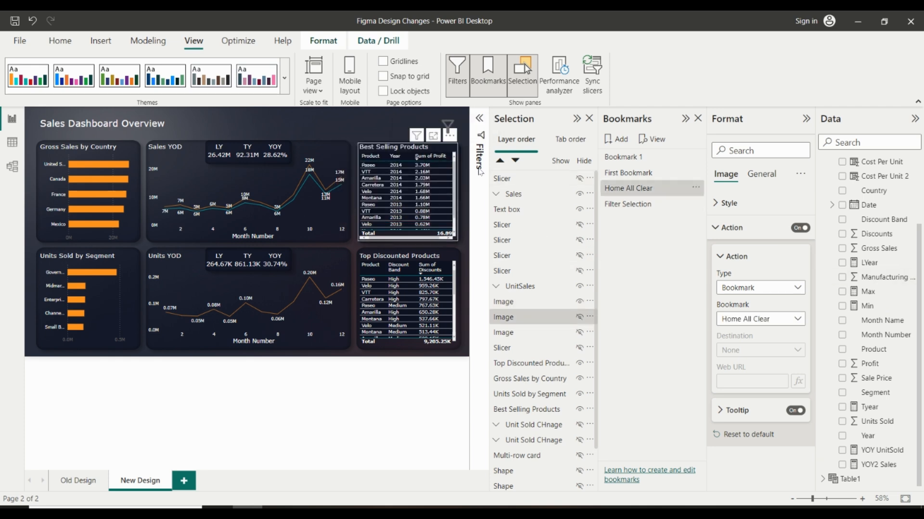
pyautogui.keyDown('ctrl'); pyautogui.click(447, 127); pyautogui.keyUp('ctrl')
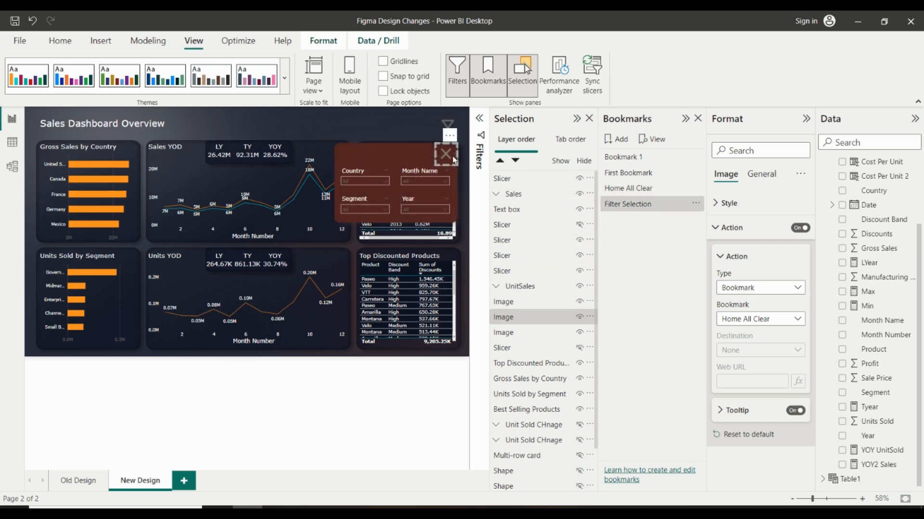
pyautogui.click(420, 185)
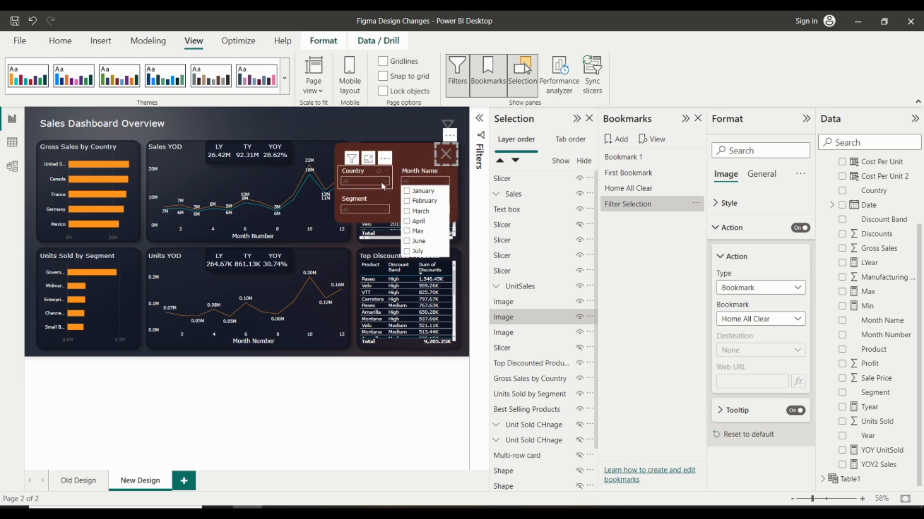
pyautogui.click(426, 210)
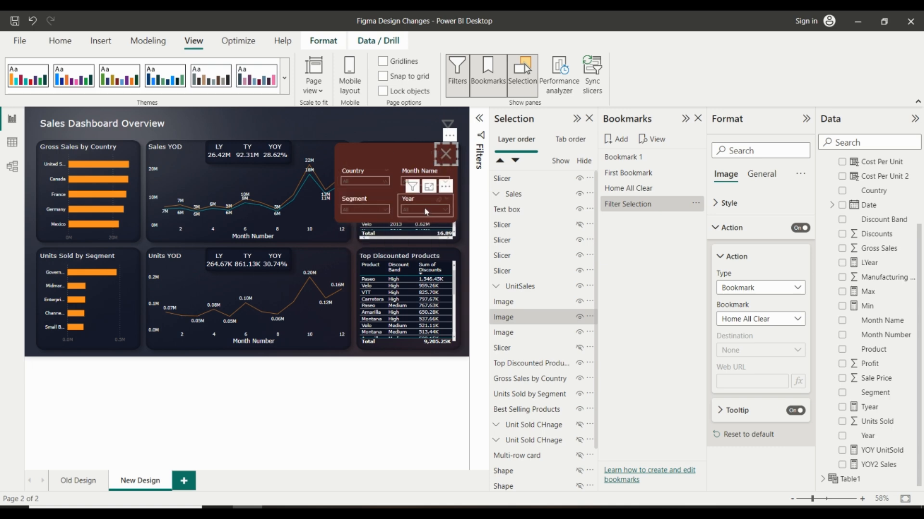
# Close the Bookmarks and Selection panes.
pyautogui.click(698, 119)
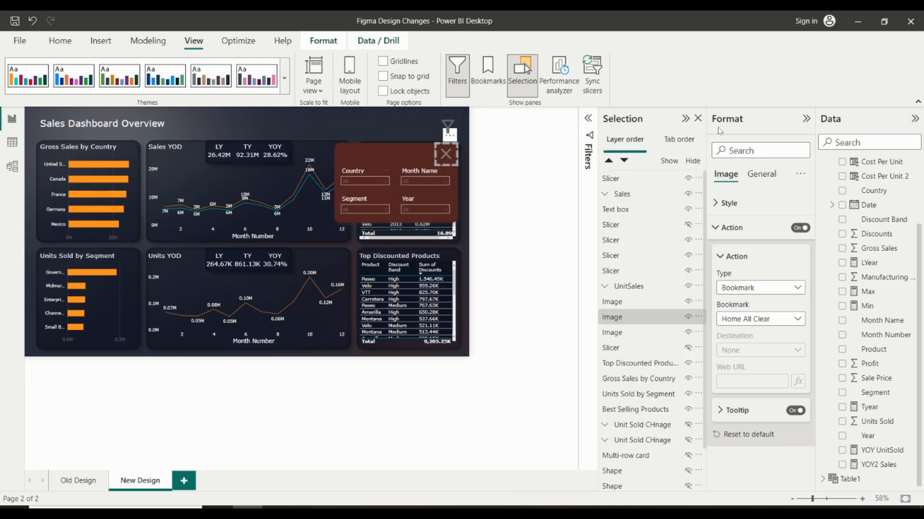
pyautogui.click(696, 119)
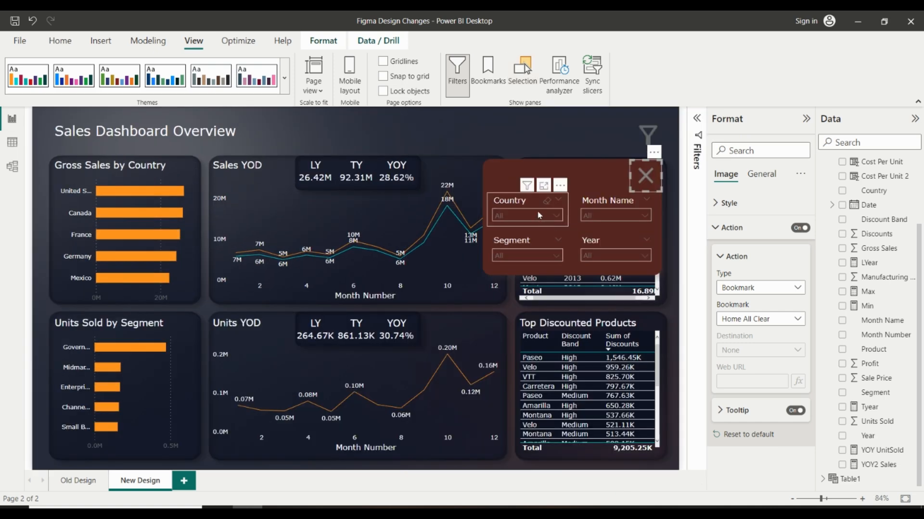
# Try a black background colour on the Month Name slicer's header, and undo it.
pyautogui.click(607, 203)
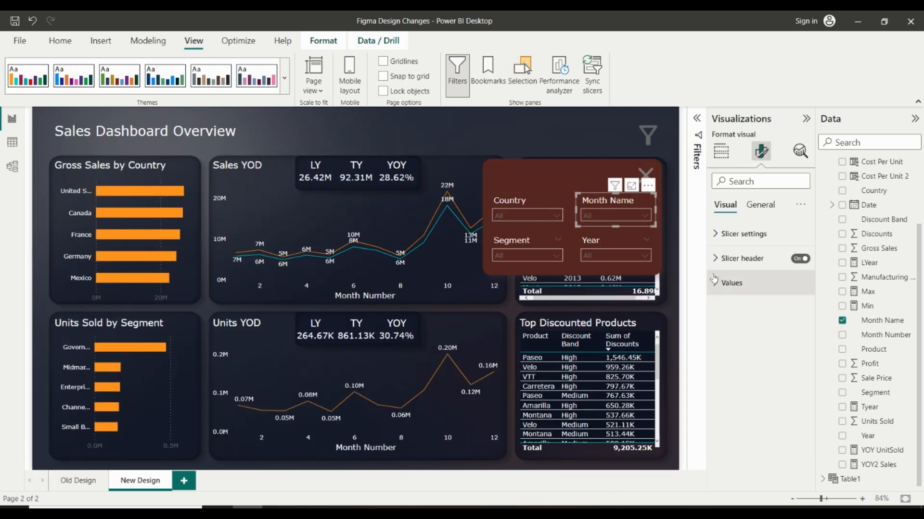
pyautogui.click(732, 260)
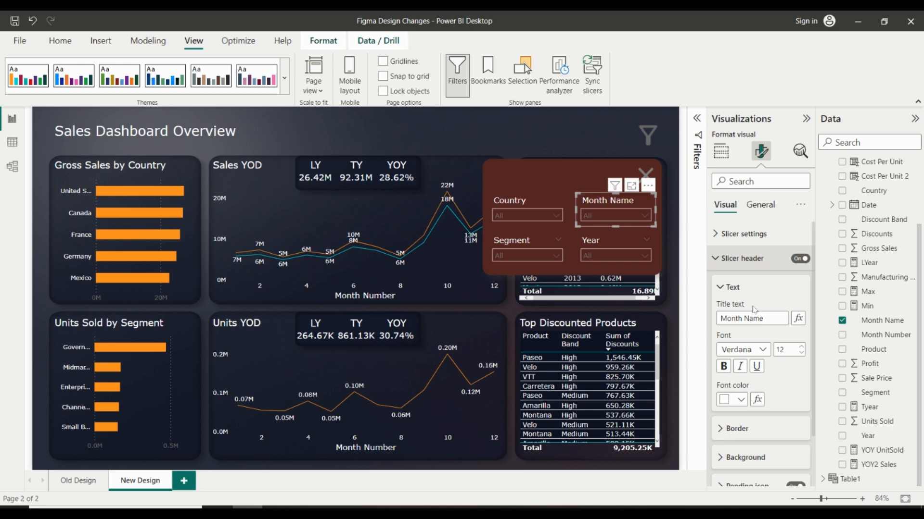
pyautogui.scroll(-2, 735, 313)
pyautogui.click(736, 393)
pyautogui.scroll(-1, 741, 387)
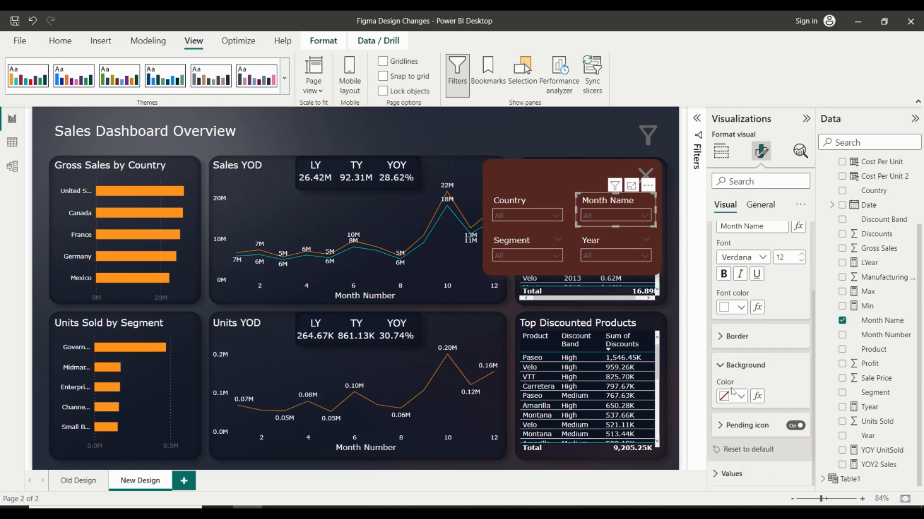
pyautogui.click(740, 397)
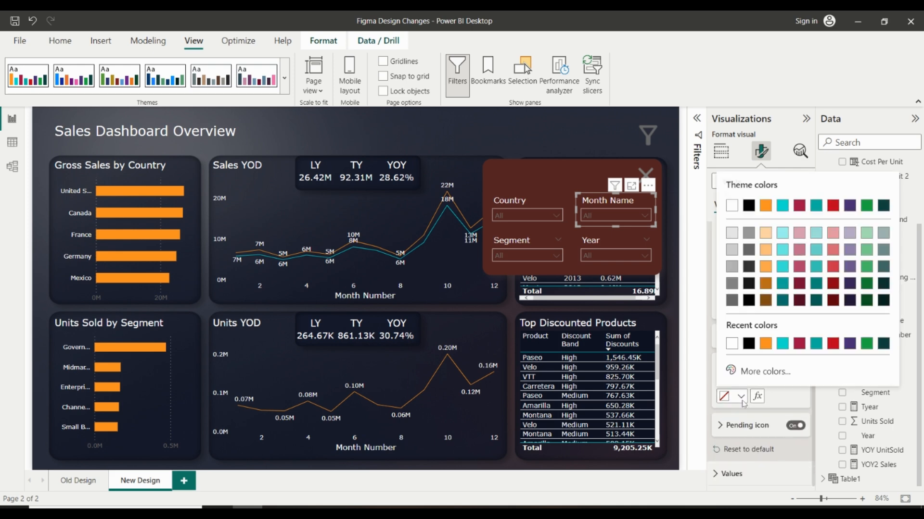
pyautogui.click(749, 343)
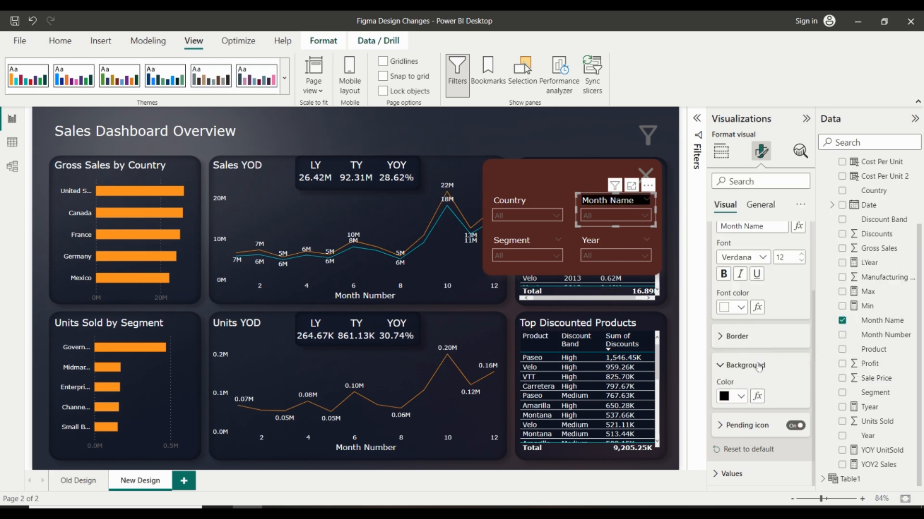
pyautogui.hotkey('ctrl', 'z')
pyautogui.scroll(3, 756, 308)
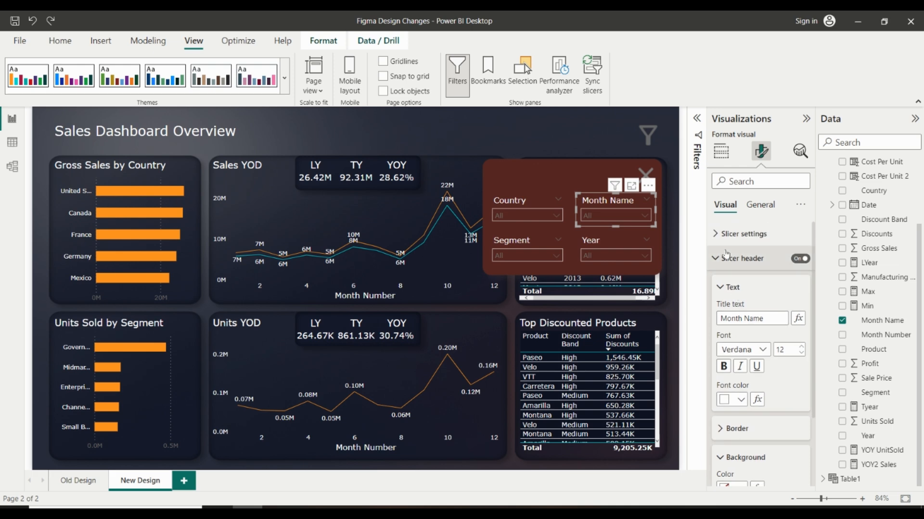
# Try a white background colour on the Month Name slicer's values, and undo it.
pyautogui.click(729, 260)
pyautogui.click(731, 283)
pyautogui.scroll(-1, 731, 289)
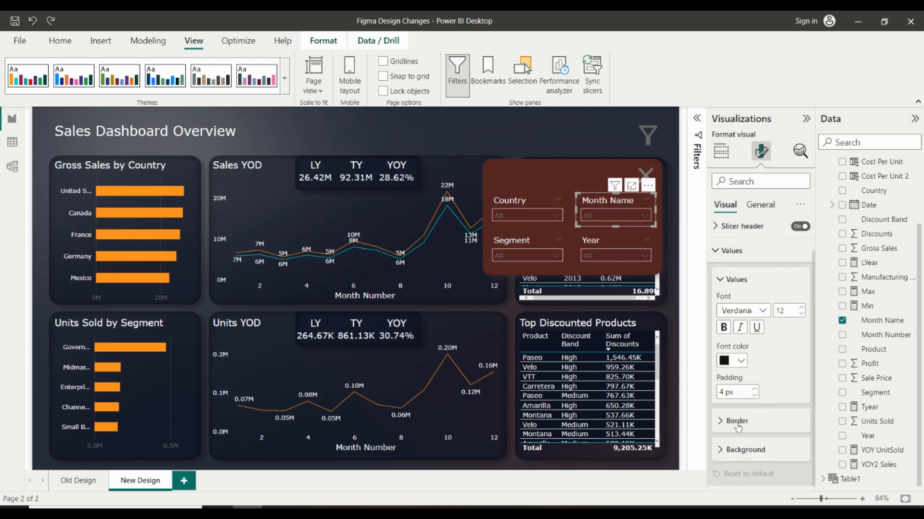
pyautogui.scroll(-1, 726, 448)
pyautogui.click(736, 449)
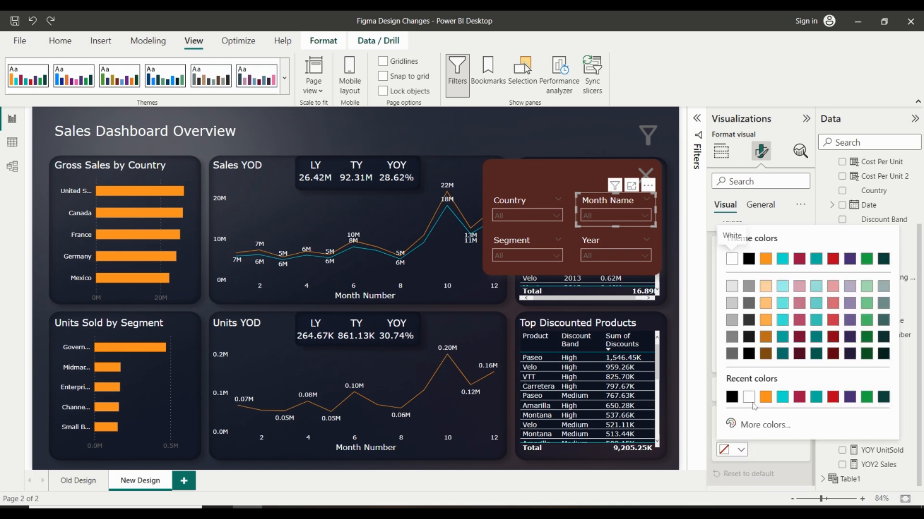
pyautogui.click(749, 398)
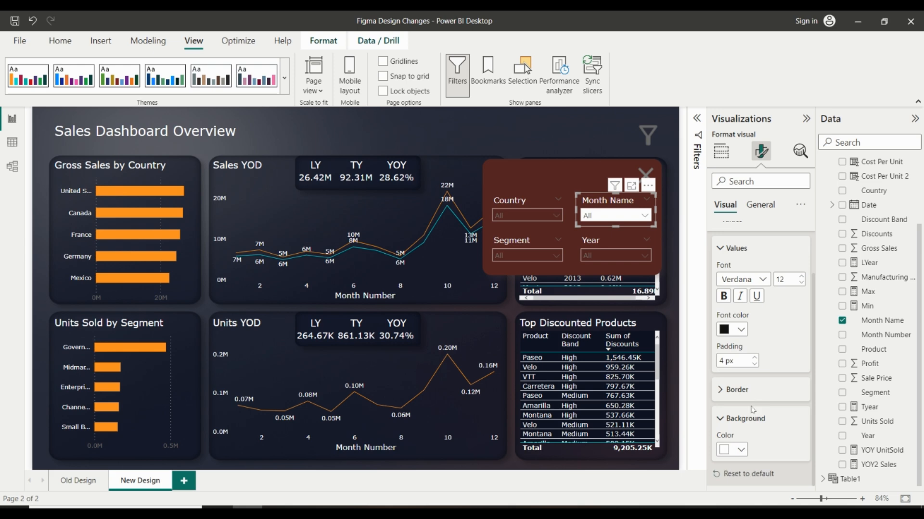
pyautogui.click(739, 452)
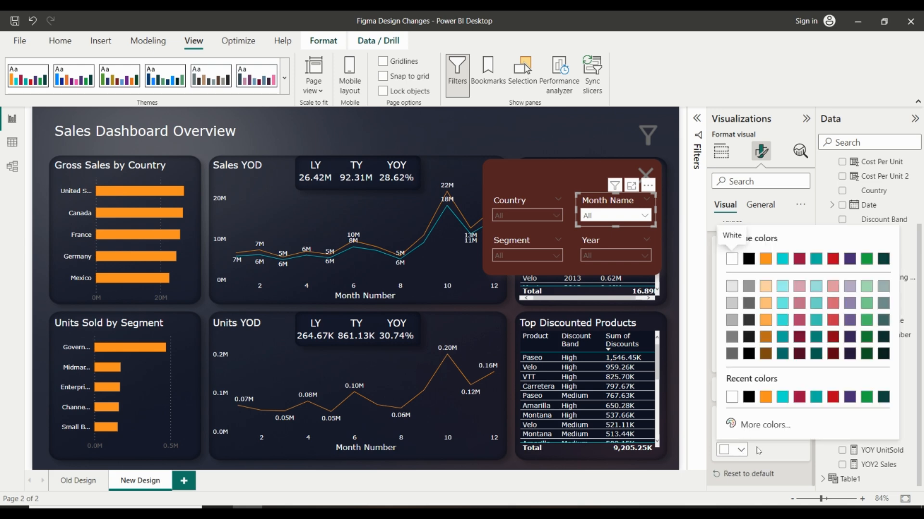
pyautogui.click(758, 451)
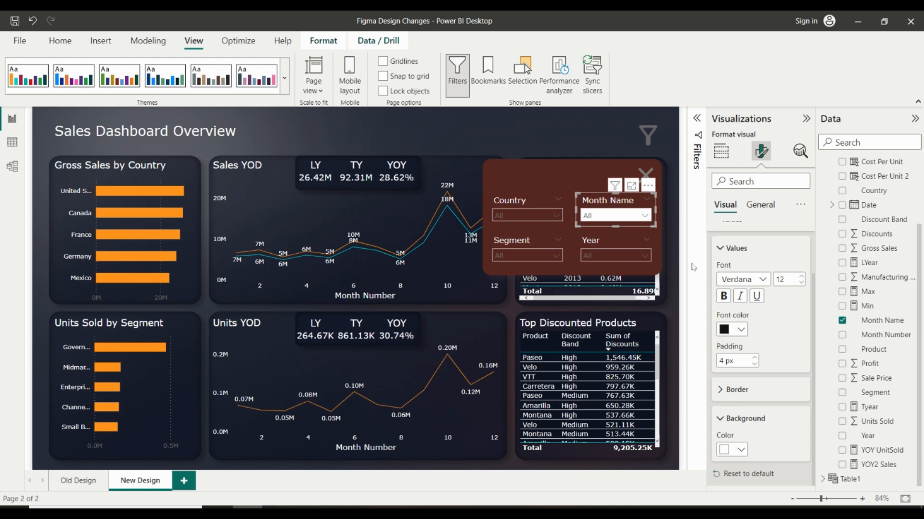
pyautogui.hotkey('ctrl', 'z')
# Close the filter pop-up with its X icon and switch to the Old Design page for comparison.
pyautogui.click(626, 216)
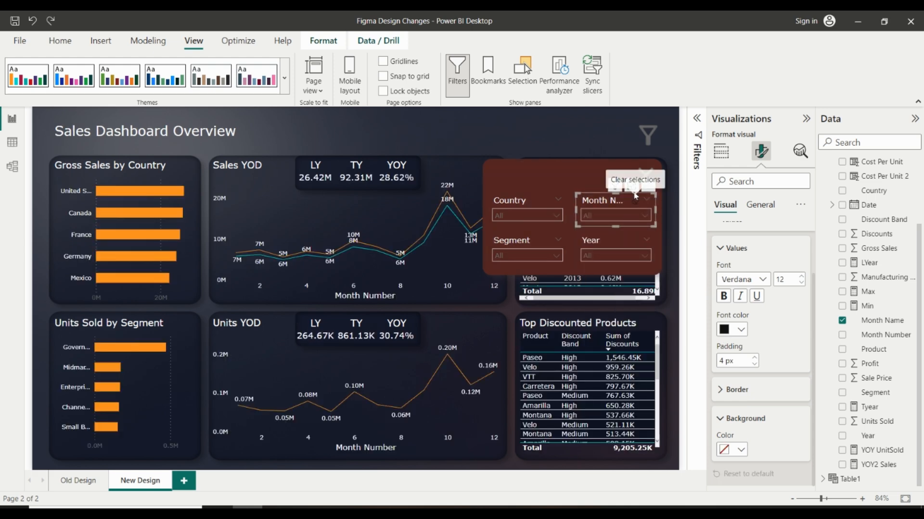
pyautogui.keyDown('ctrl'); pyautogui.click(645, 175); pyautogui.keyUp('ctrl')
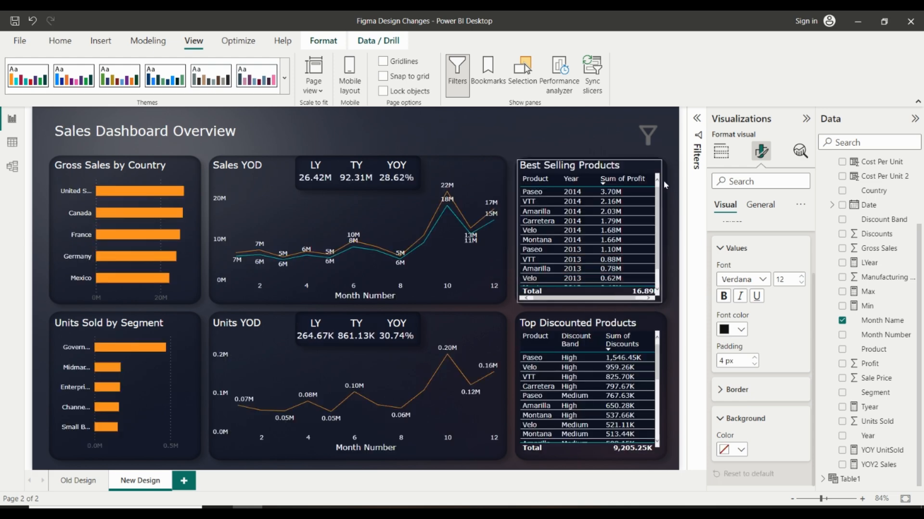
pyautogui.click(512, 121)
pyautogui.click(60, 41)
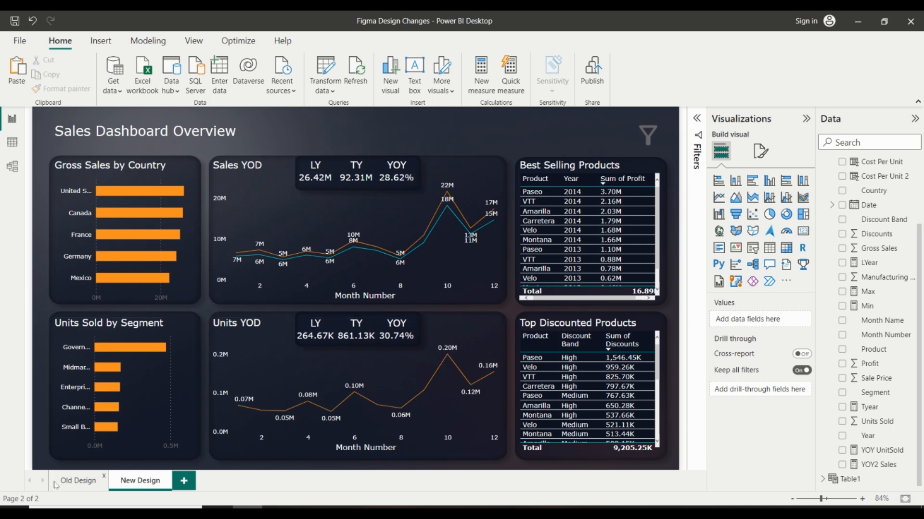
pyautogui.click(81, 481)
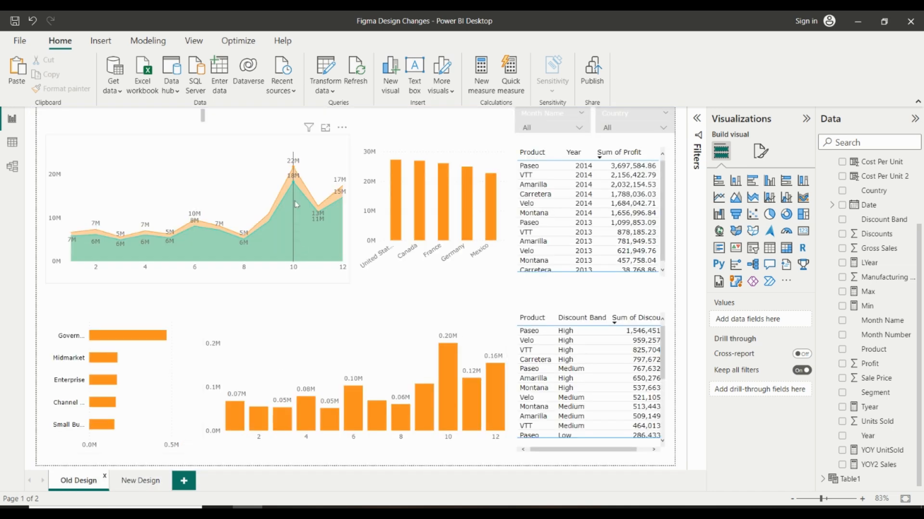